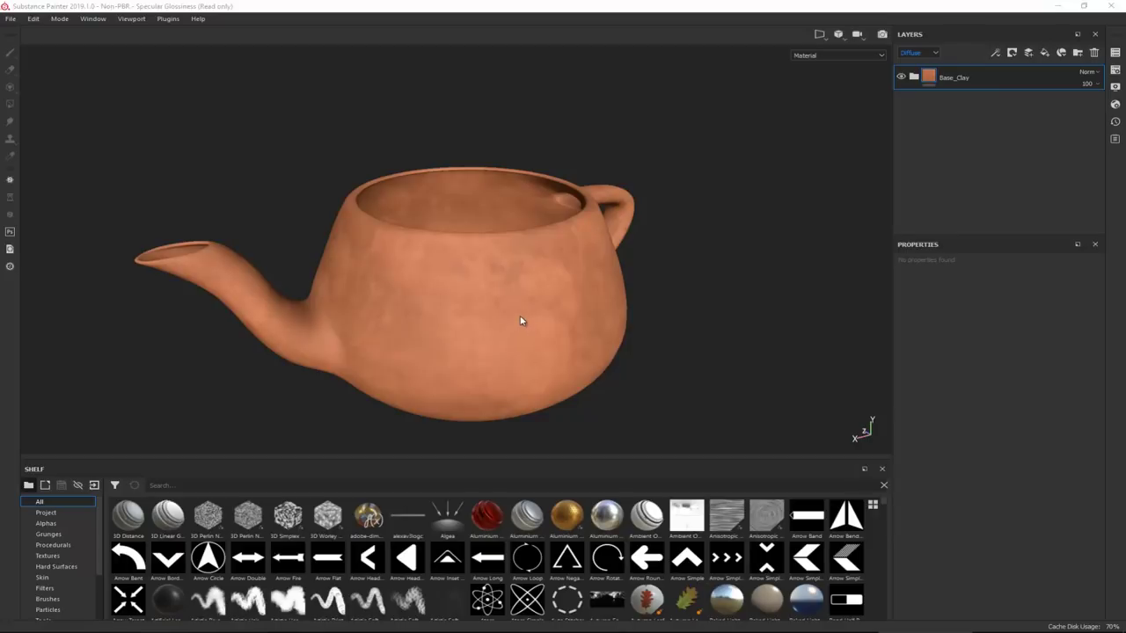
- Review the terracotta and glazed-pot reference photos, ending with a closer look at the Vase_Color image
left_click_drag(520, 311, 423, 301, "alt")
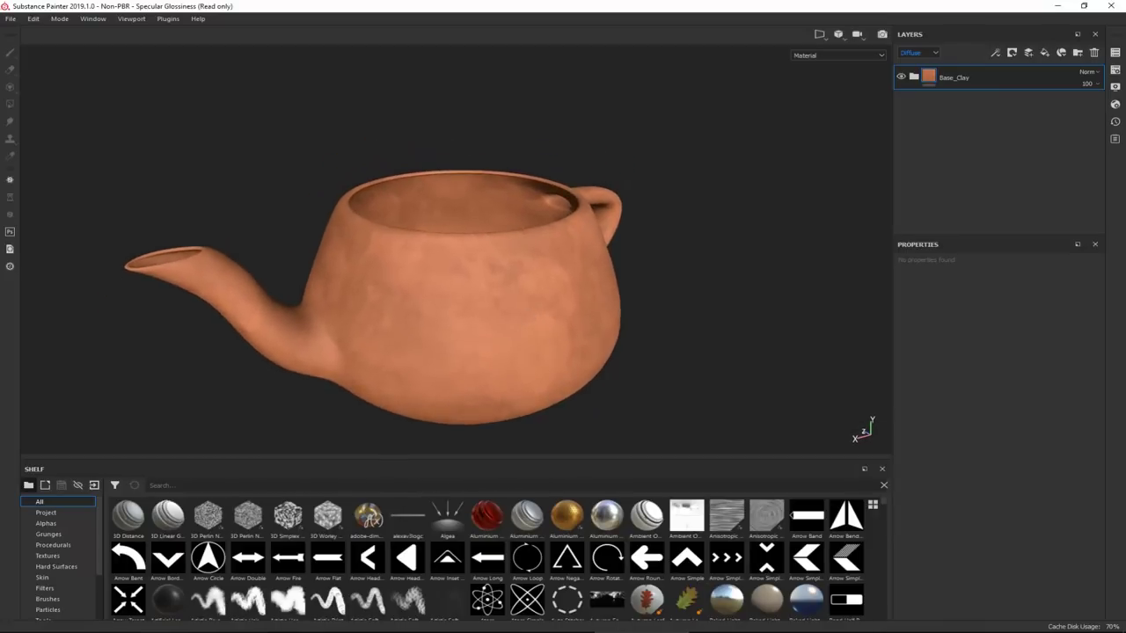
left_click_drag(0, 13, 927, 78)
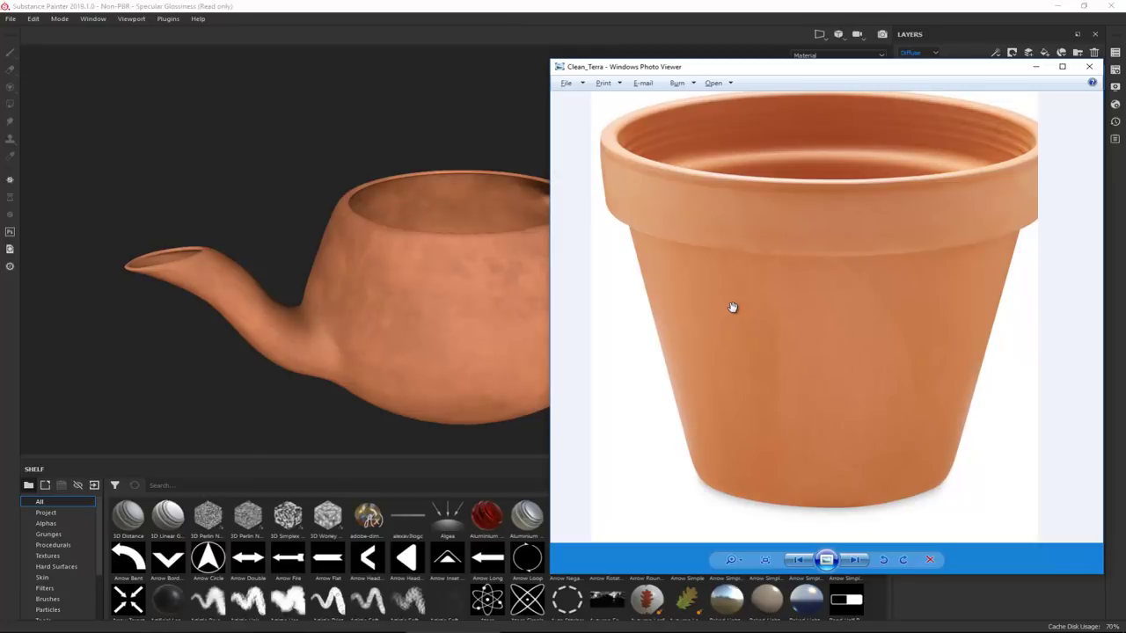
left_click(445, 80)
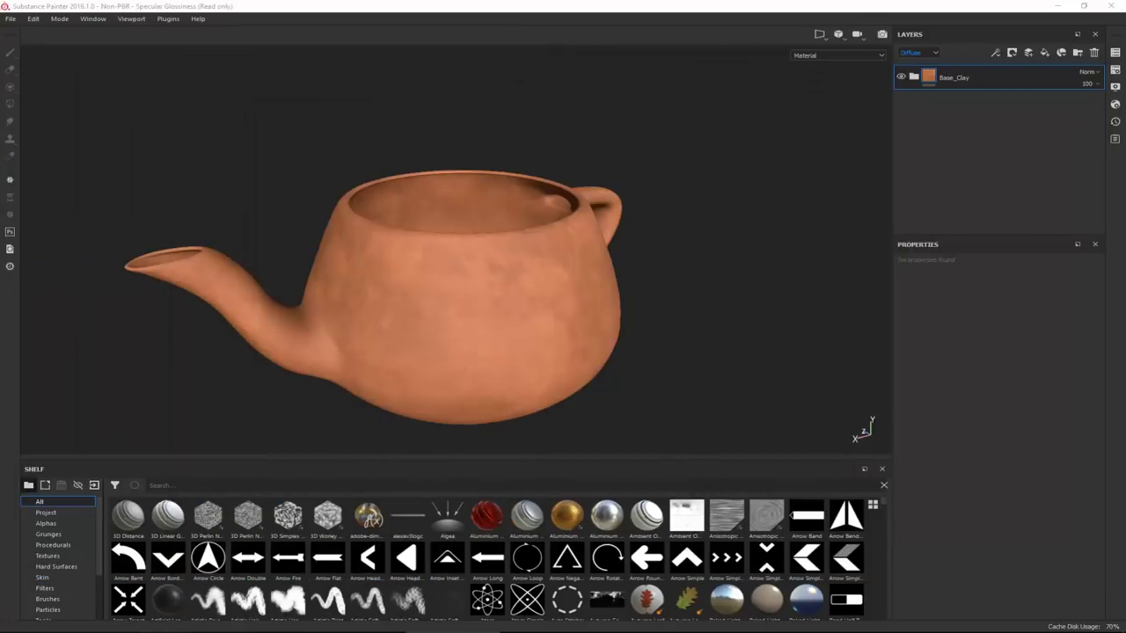
mouse_move(456, 118)
left_mouse_down()
mouse_move(560, 68)
mouse_move(564, 45)
left_mouse_up()
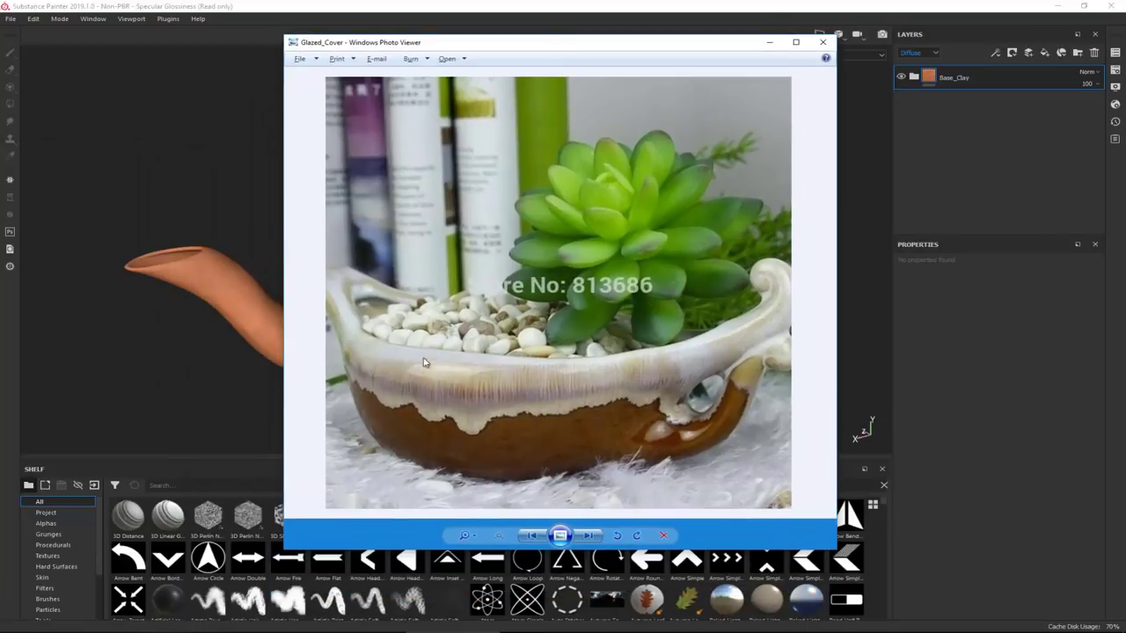
key("Right")
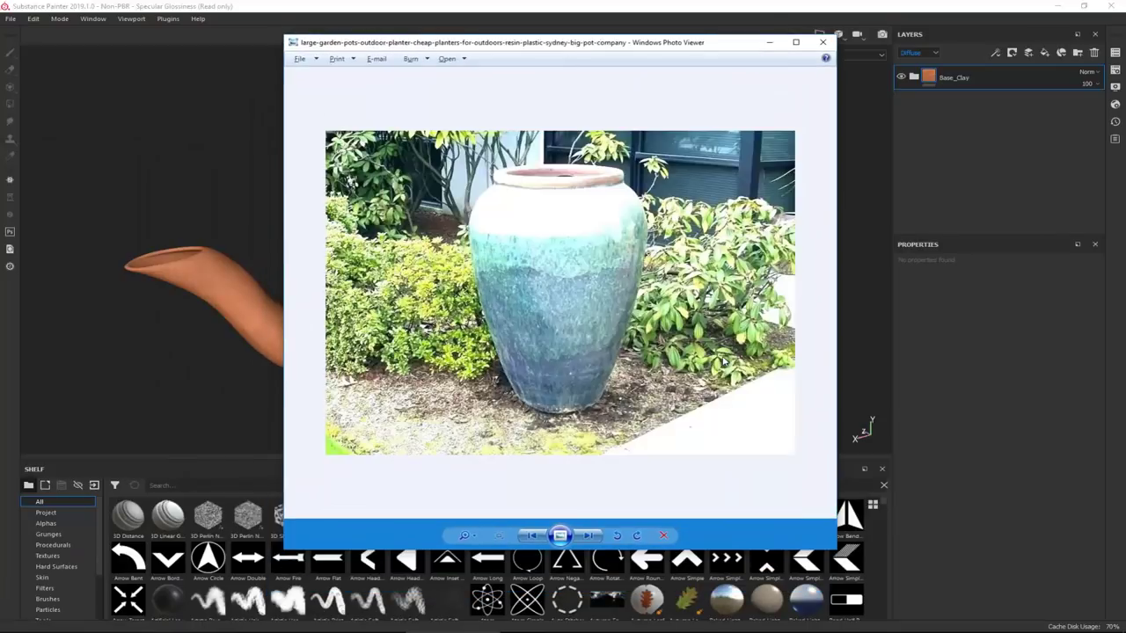
key("Right")
key("Right")
key("Right")
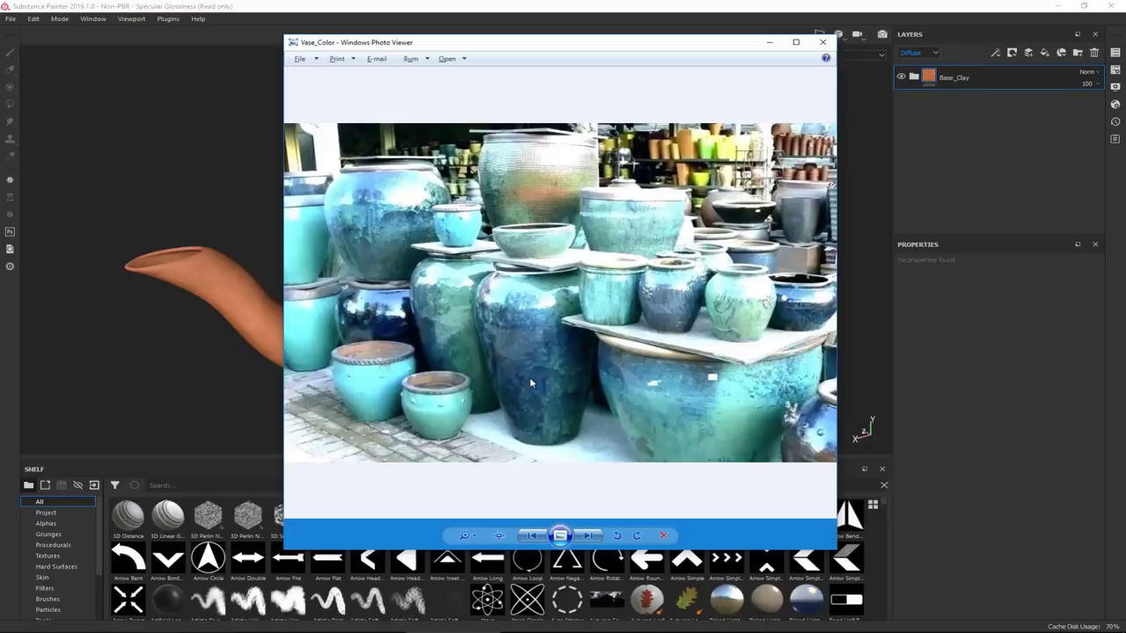
scroll(529, 383, "up", 1)
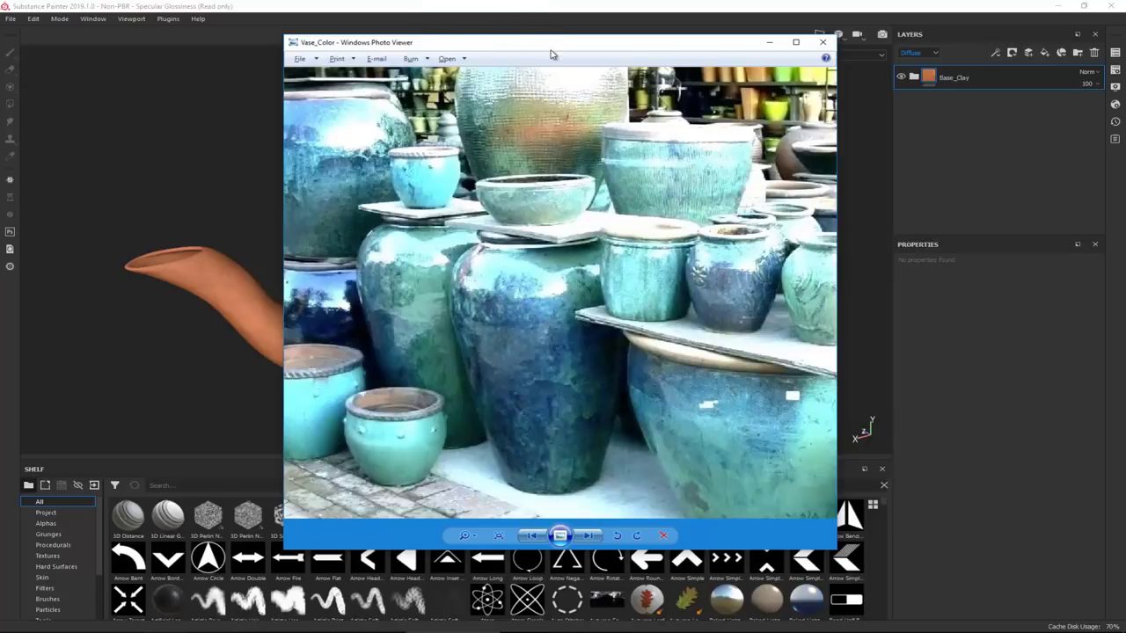
mouse_move(552, 49)
left_mouse_down()
mouse_move(578, 45)
mouse_move(0, 61)
left_mouse_up()
- Add a new fill layer above the Base_Clay folder
scroll(550, 289, "down", 1)
middle_click_drag(400, 307, 367, 305, "alt")
mouse_move(463, 275)
left_mouse_down("alt")
mouse_move(463, 255)
mouse_move(484, 276)
left_mouse_up("alt")
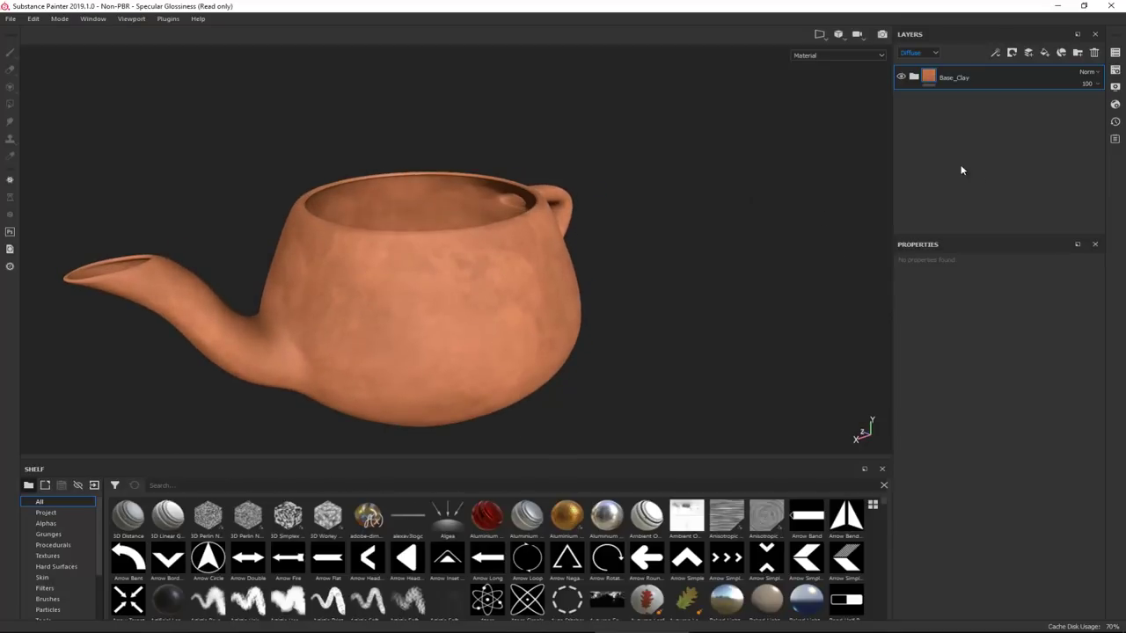
left_click(1044, 54)
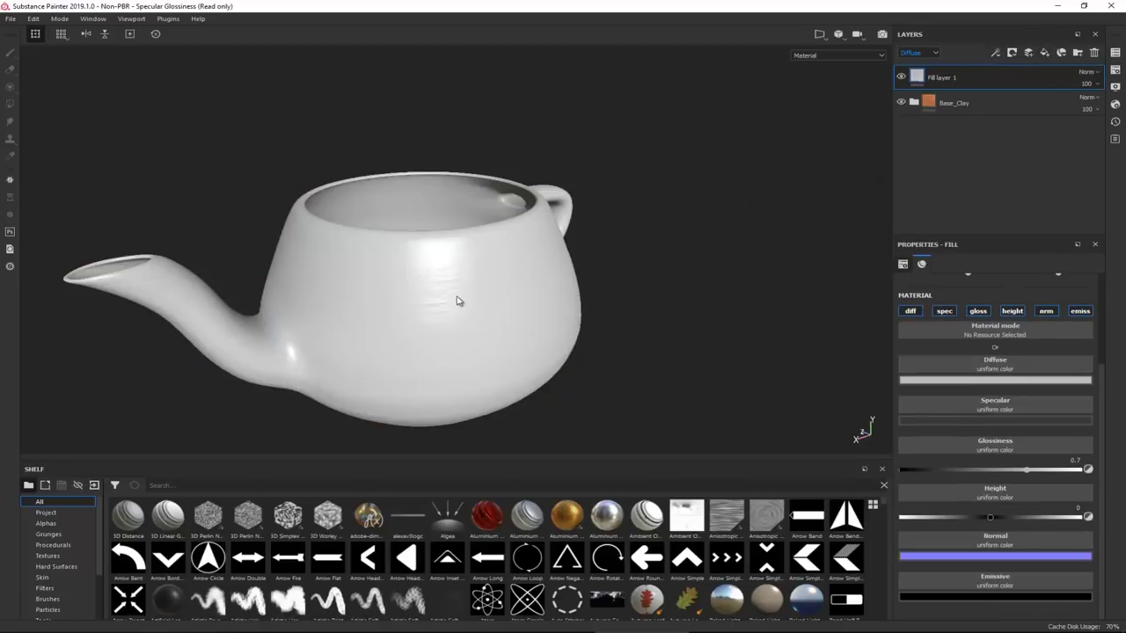
right_click_drag(457, 294, 485, 422, "alt")
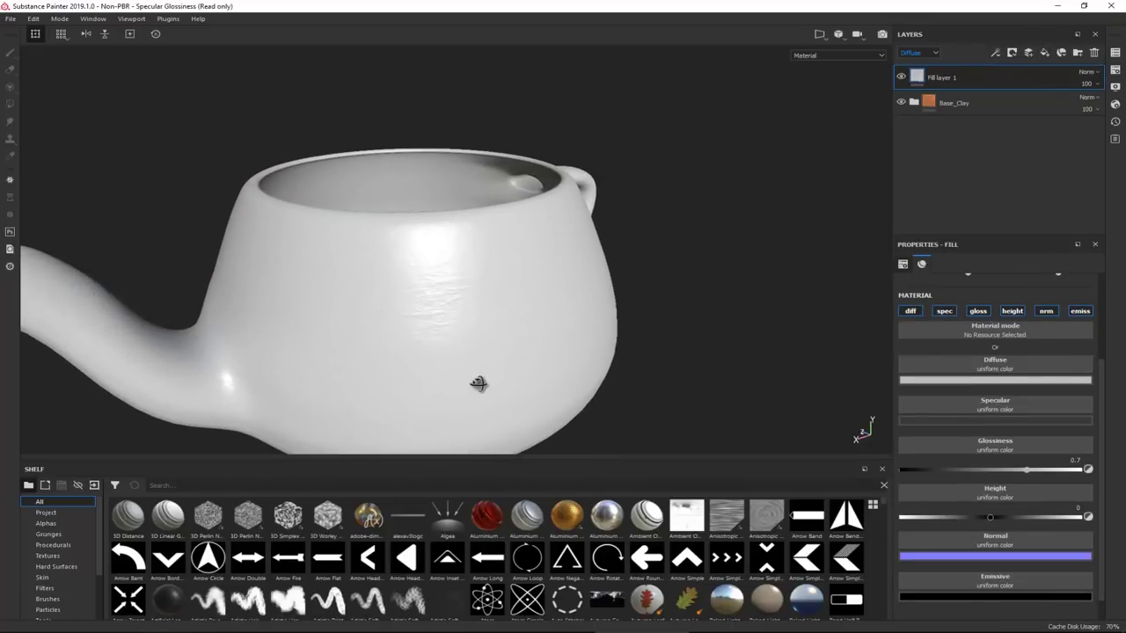
left_click_drag(479, 385, 468, 378, "alt")
- Examine the glaze colours, highlights and patchy layering on the blue and green pots in the Vase_Color reference photo
left_click_drag(0, 95, 456, 74)
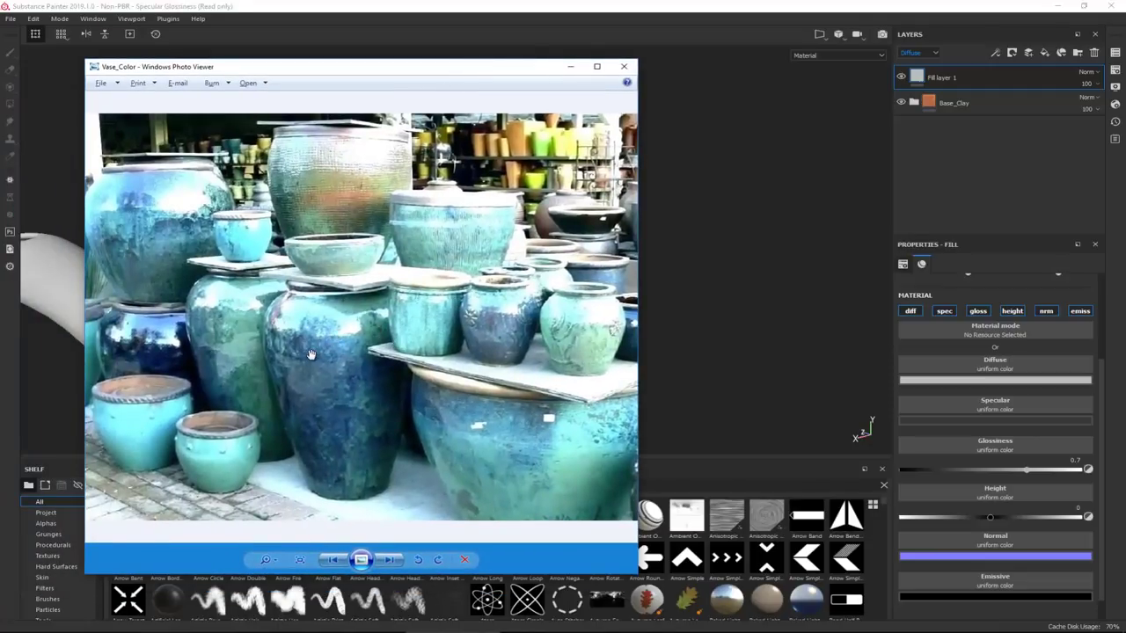
scroll(317, 355, "up", 3)
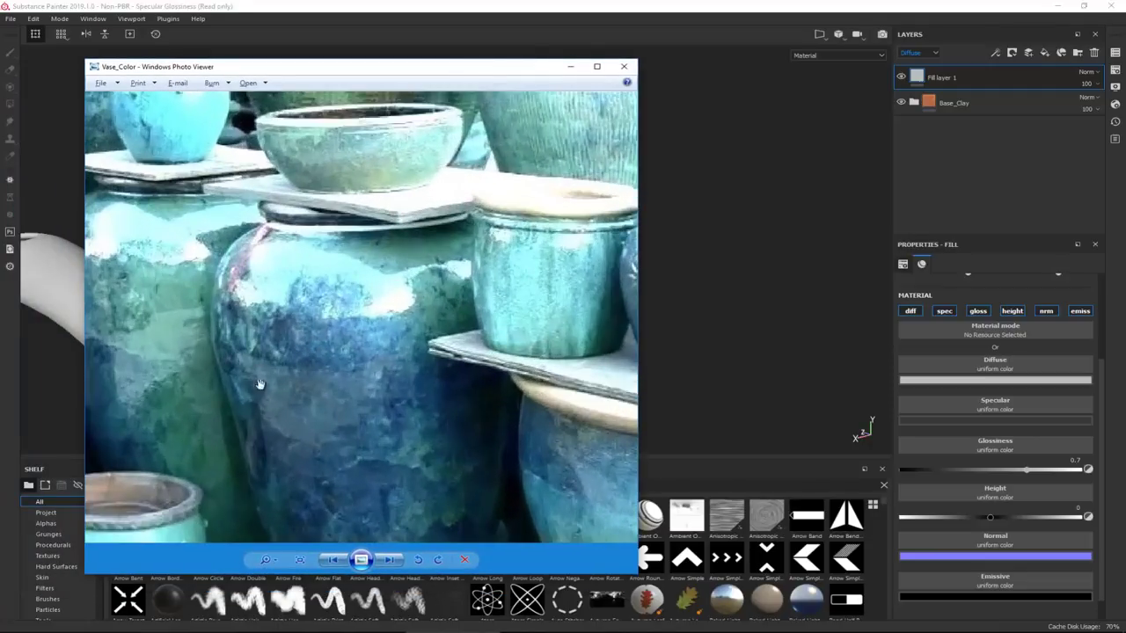
left_click_drag(198, 398, 362, 284)
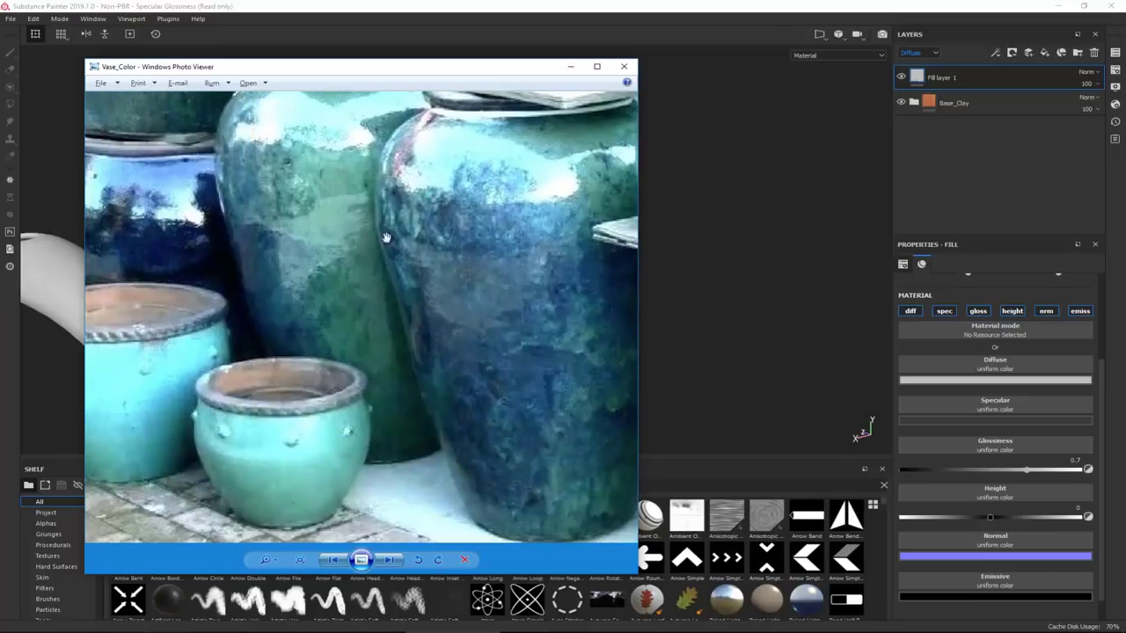
left_click_drag(329, 199, 312, 324)
scroll(412, 294, "up", 5)
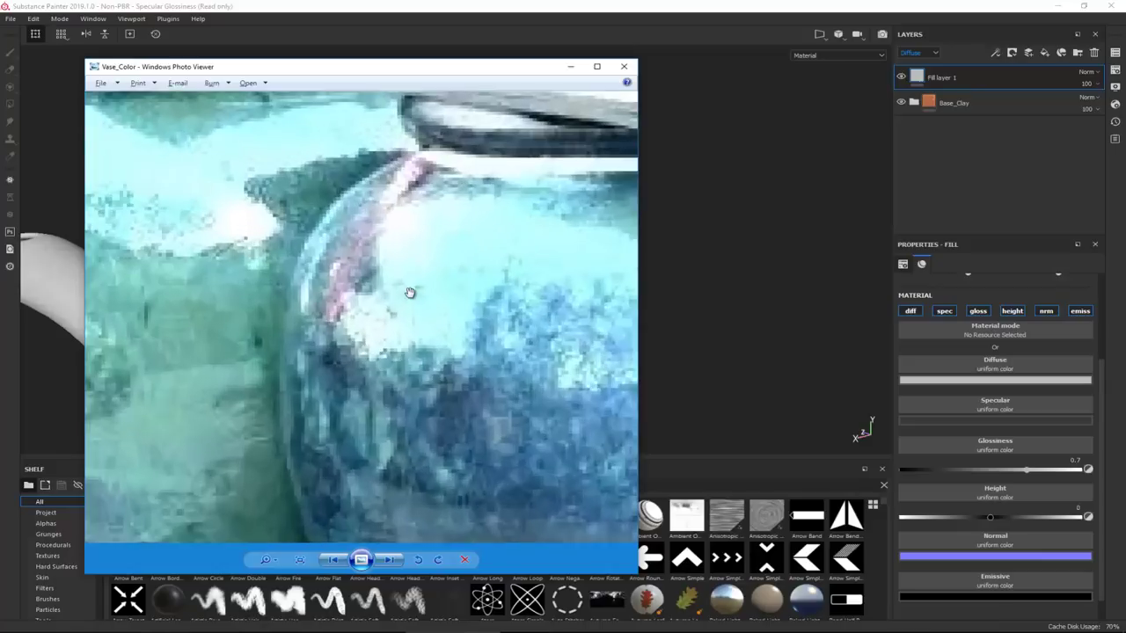
scroll(410, 291, "down", 5)
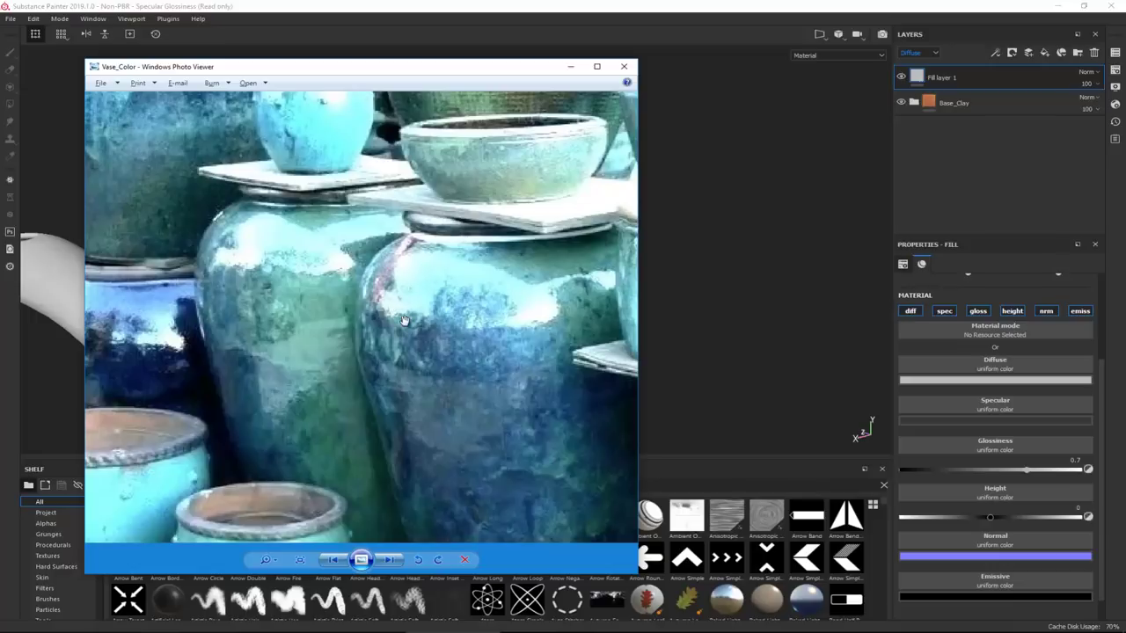
left_click_drag(275, 417, 355, 337)
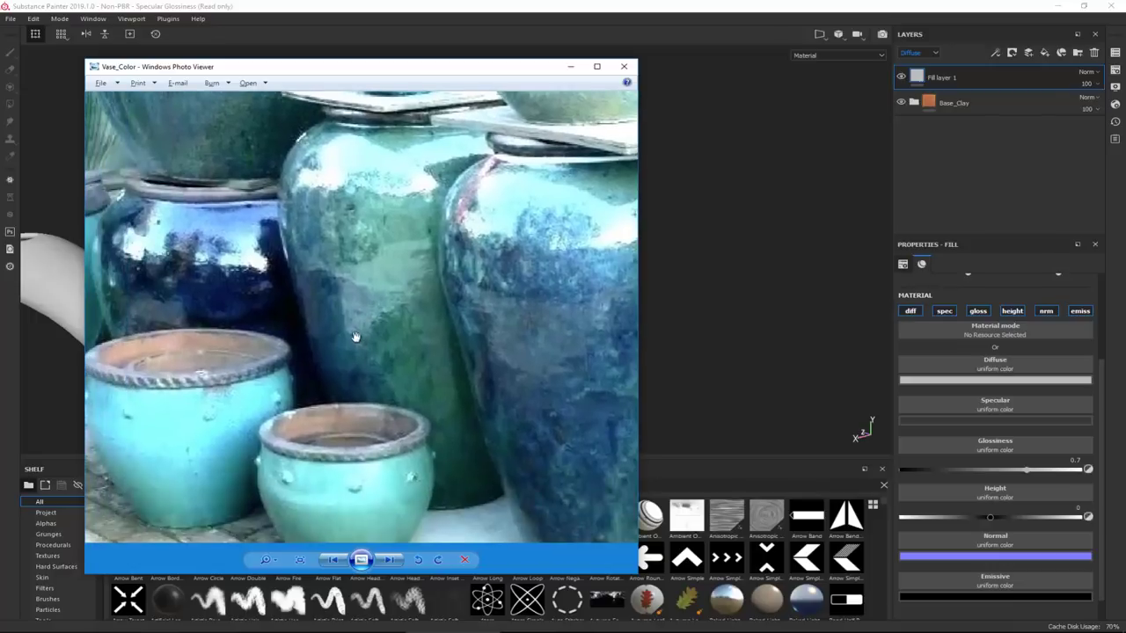
left_click_drag(368, 73, 1125, 72)
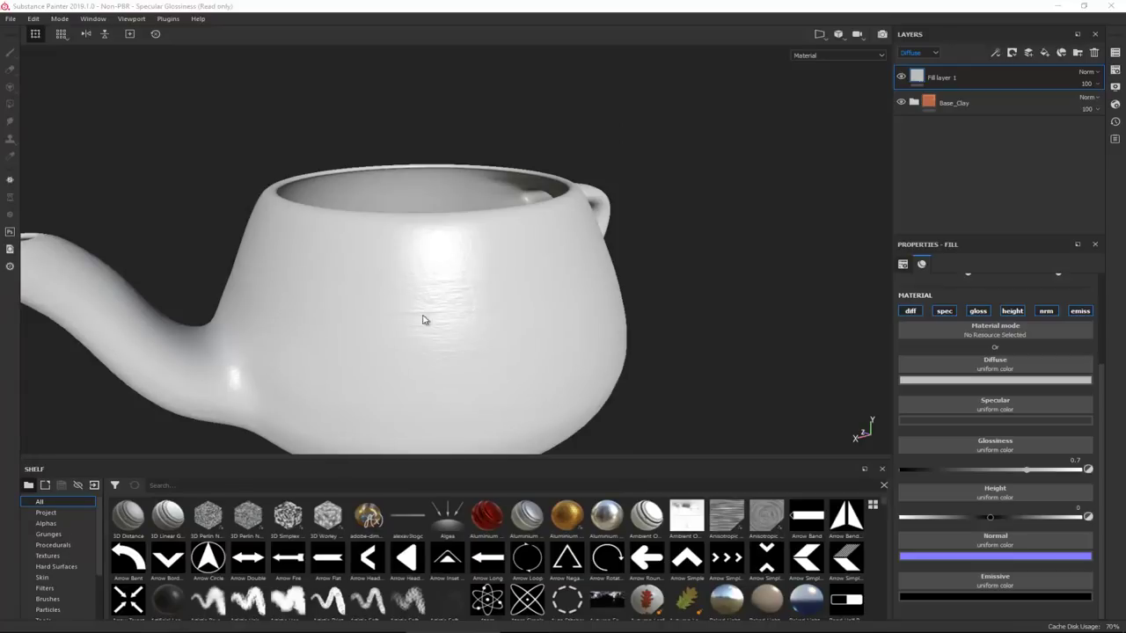
- Set the height channel blending mode of Fill layer 1 to Normal so the clay's surface bumps are covered
scroll(460, 387, "up", 5)
middle_click_drag(442, 366, 441, 280, "alt")
left_click_drag(461, 296, 452, 271, "alt")
right_click_drag(452, 271, 452, 211, "alt")
middle_click_drag(452, 211, 463, 304, "alt")
left_click_drag(463, 304, 464, 267, "alt")
left_click_drag(455, 331, 467, 247, "alt")
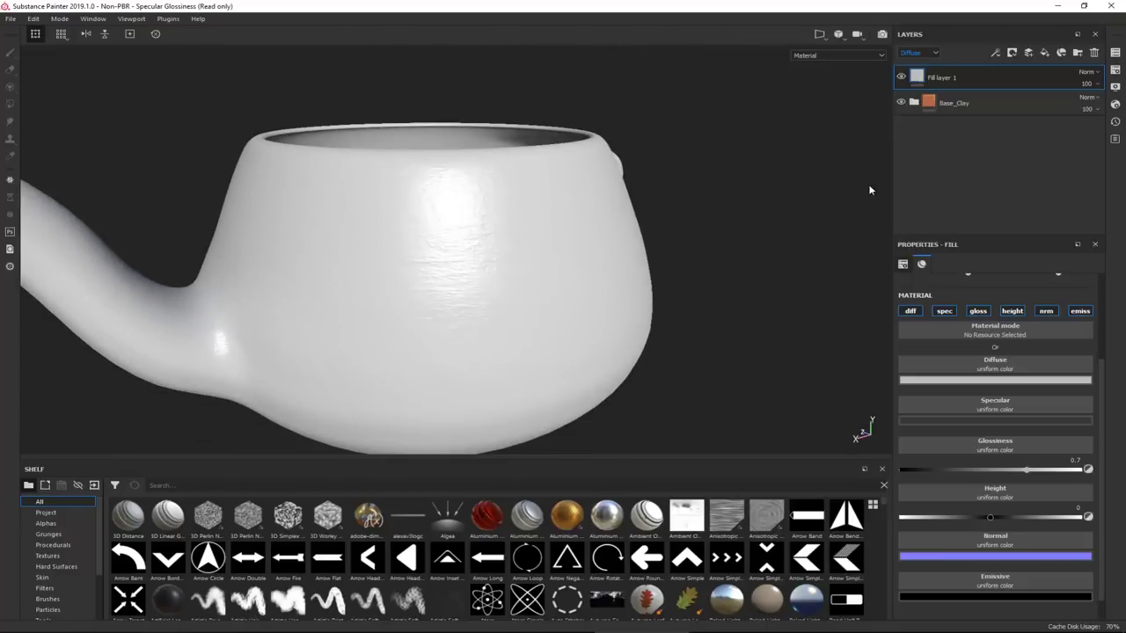
double_click(954, 79)
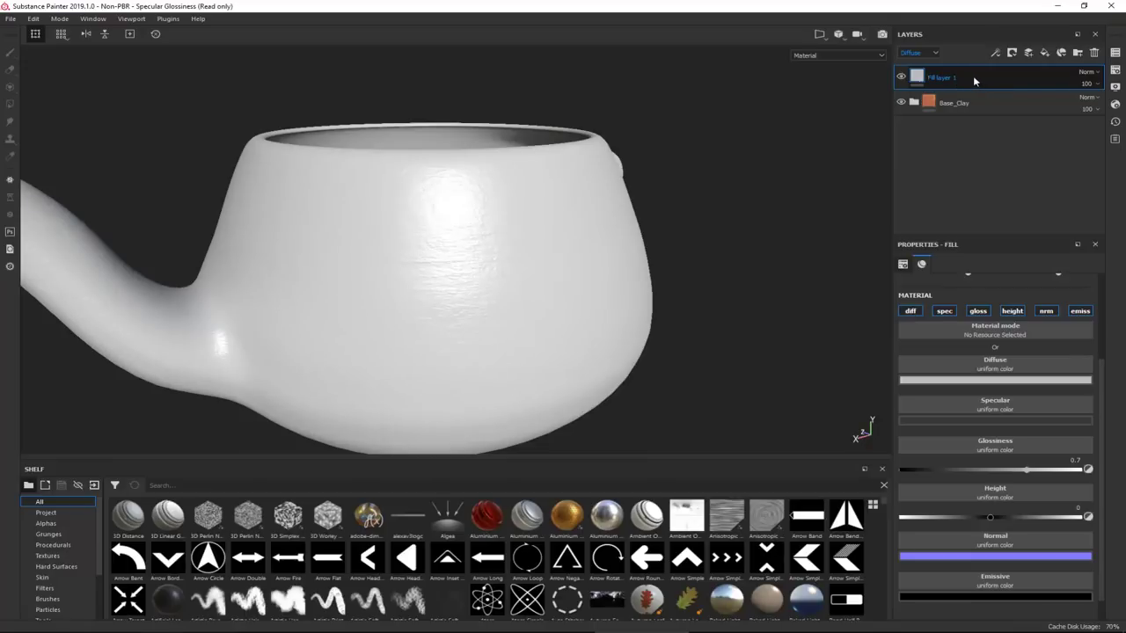
left_click(933, 53)
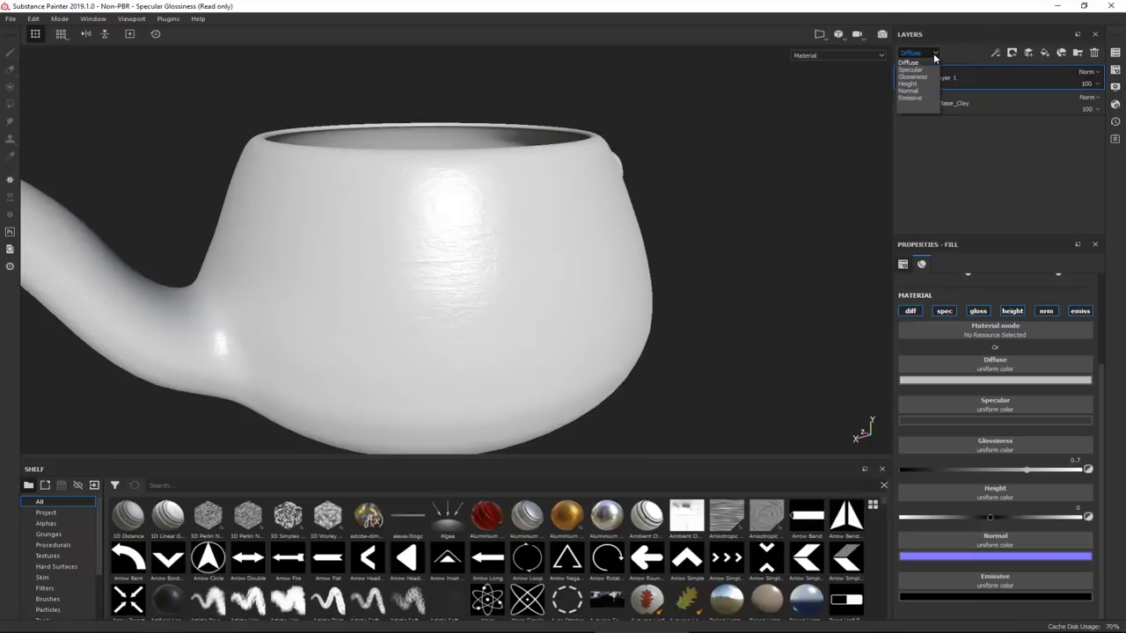
left_click(918, 83)
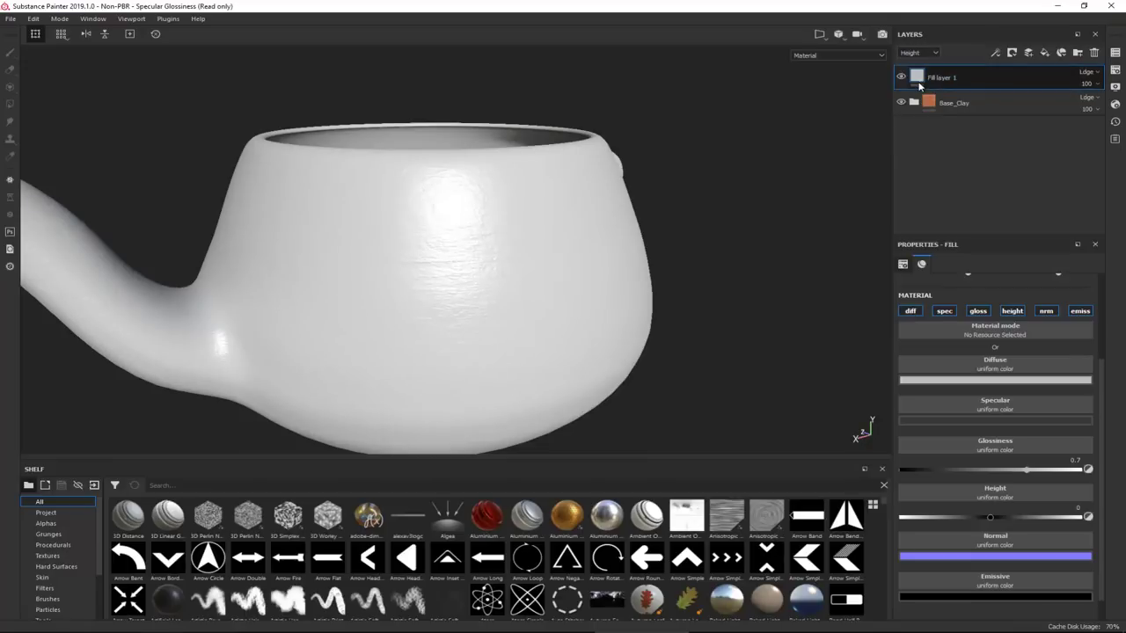
left_click(1089, 78)
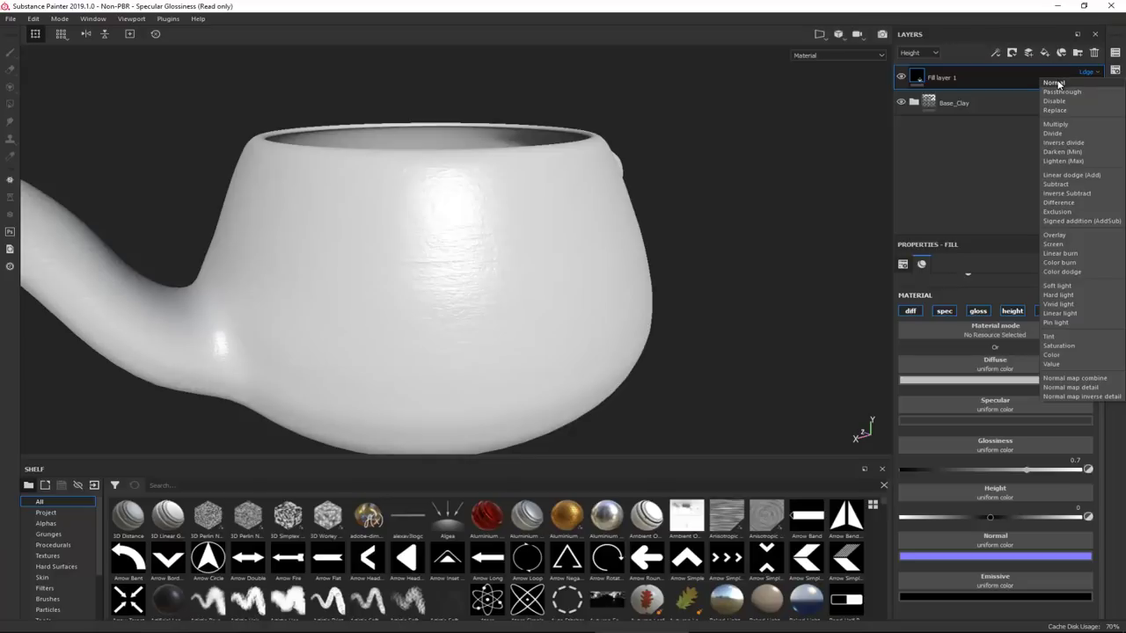
left_click(1059, 83)
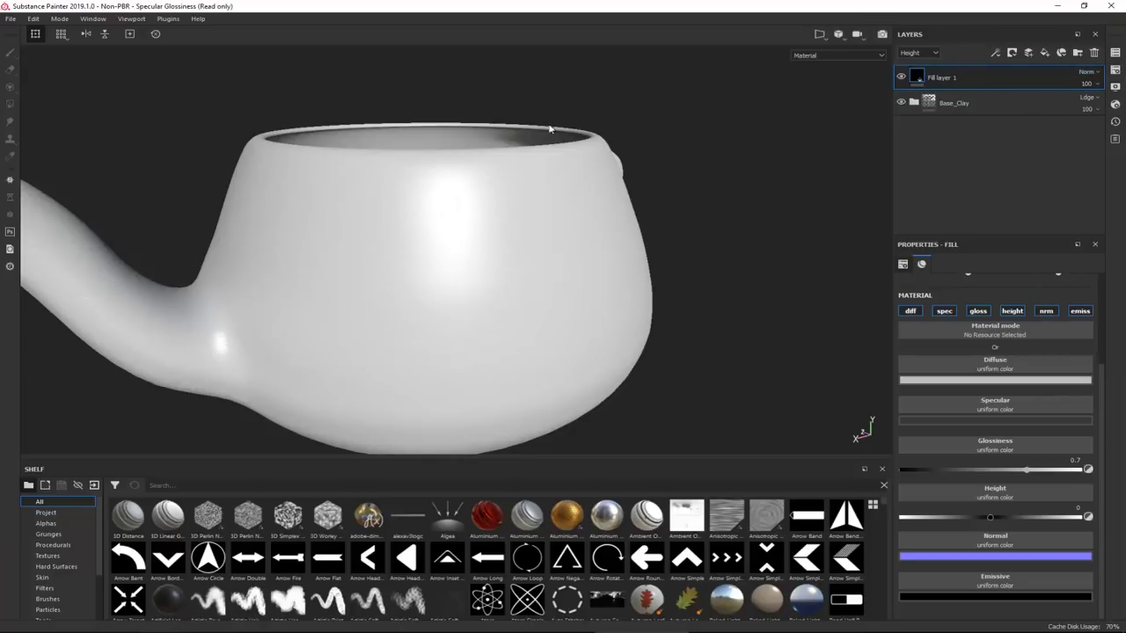
- Toggle Fill layer 1 off and on to compare the smooth glaze surface with the clay beneath
left_click_drag(376, 154, 411, 164, "alt")
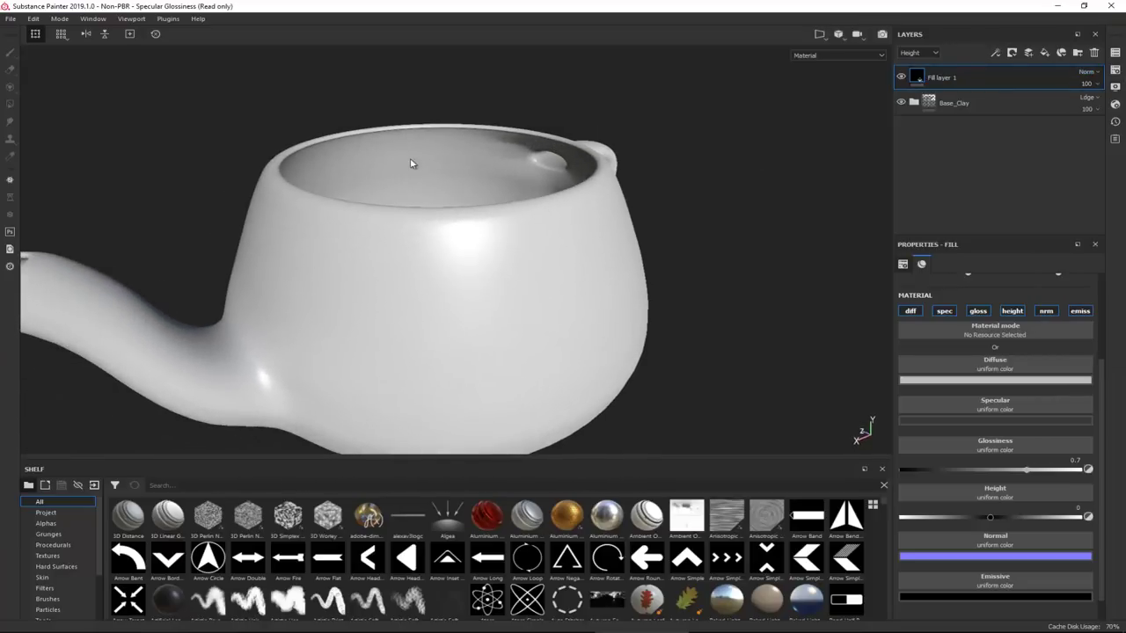
double_click(943, 79)
left_click(895, 81)
left_click(903, 78)
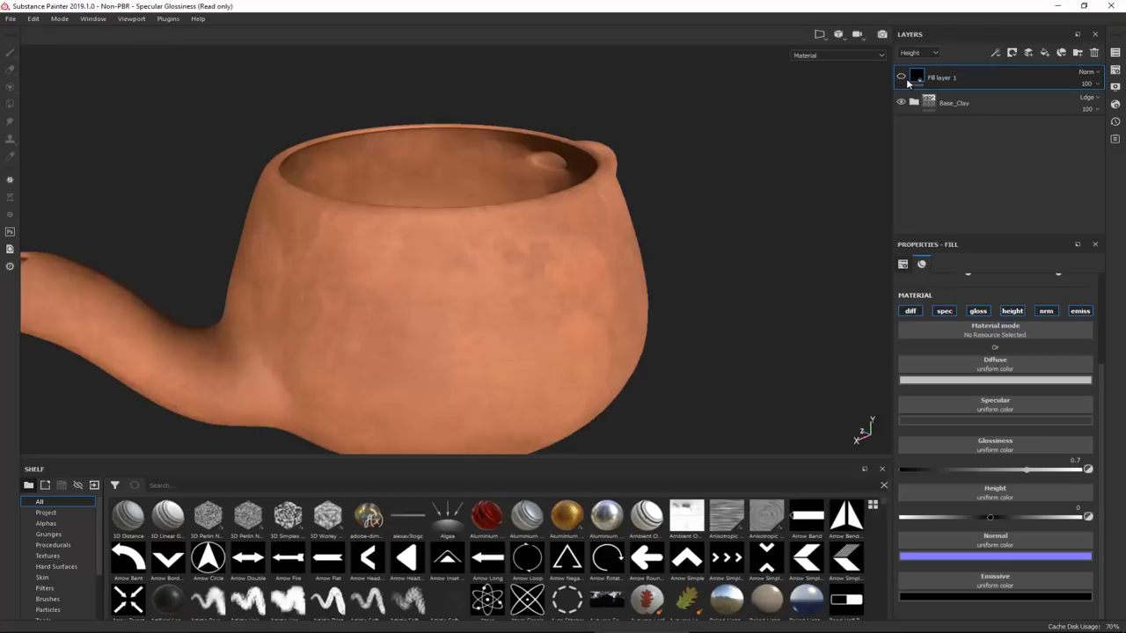
left_click(902, 79)
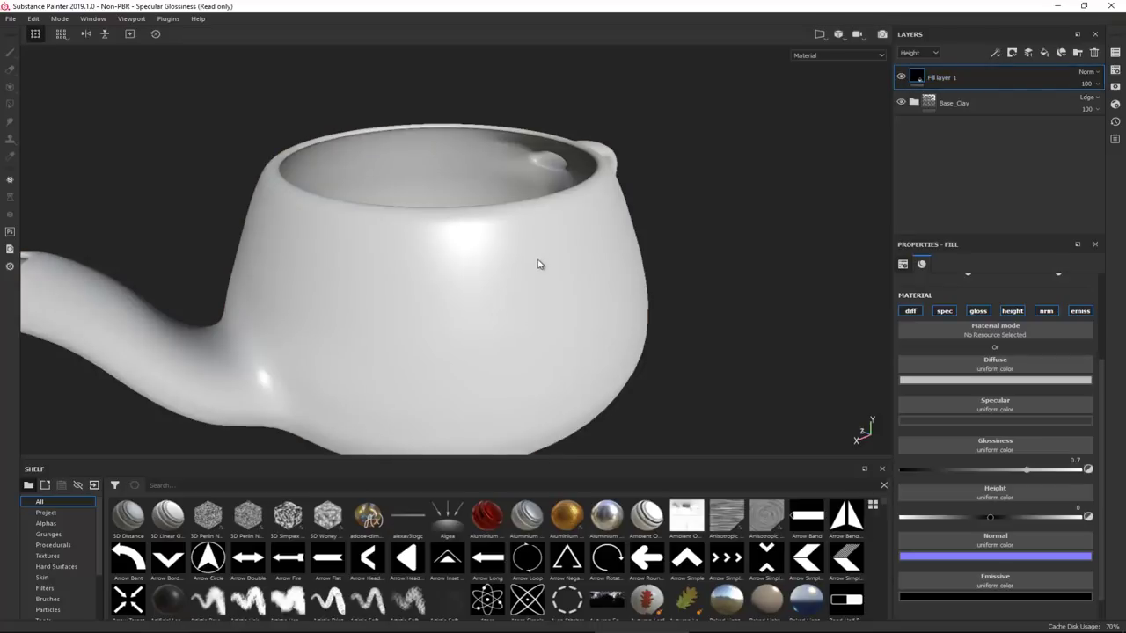
left_click_drag(536, 262, 543, 214, "alt")
left_click_drag(485, 309, 505, 289, "alt")
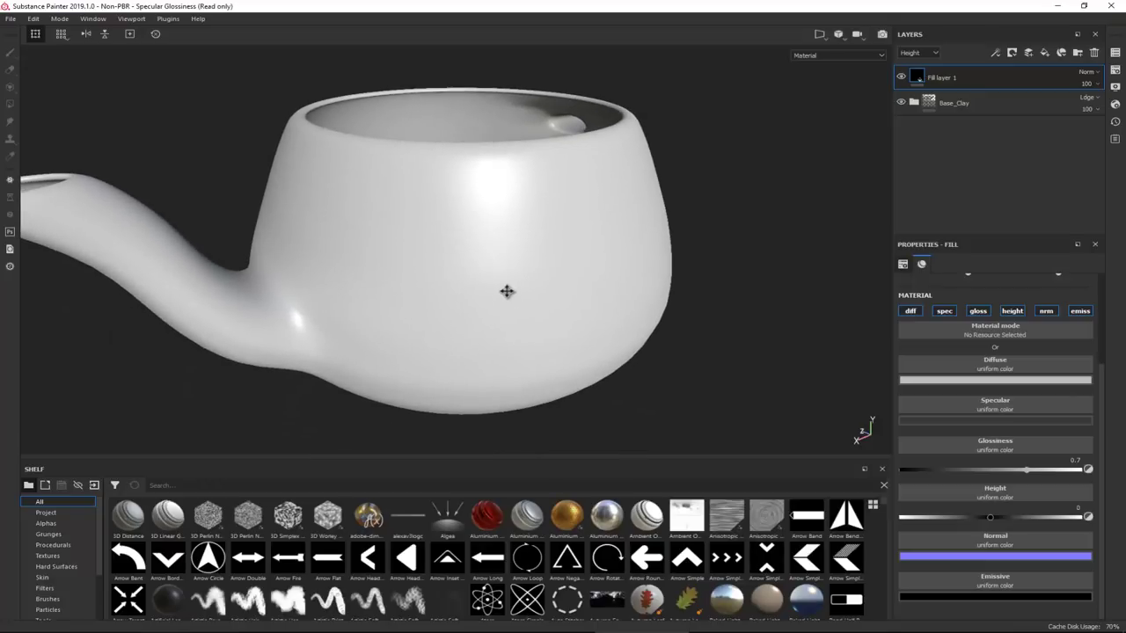
- Switch the layer stack to the Diffuse channel and sample a dark blue, RGB 0.012, 0.067, 0.122, as Fill layer 1's diffuse colour
left_click(919, 54)
left_click(911, 64)
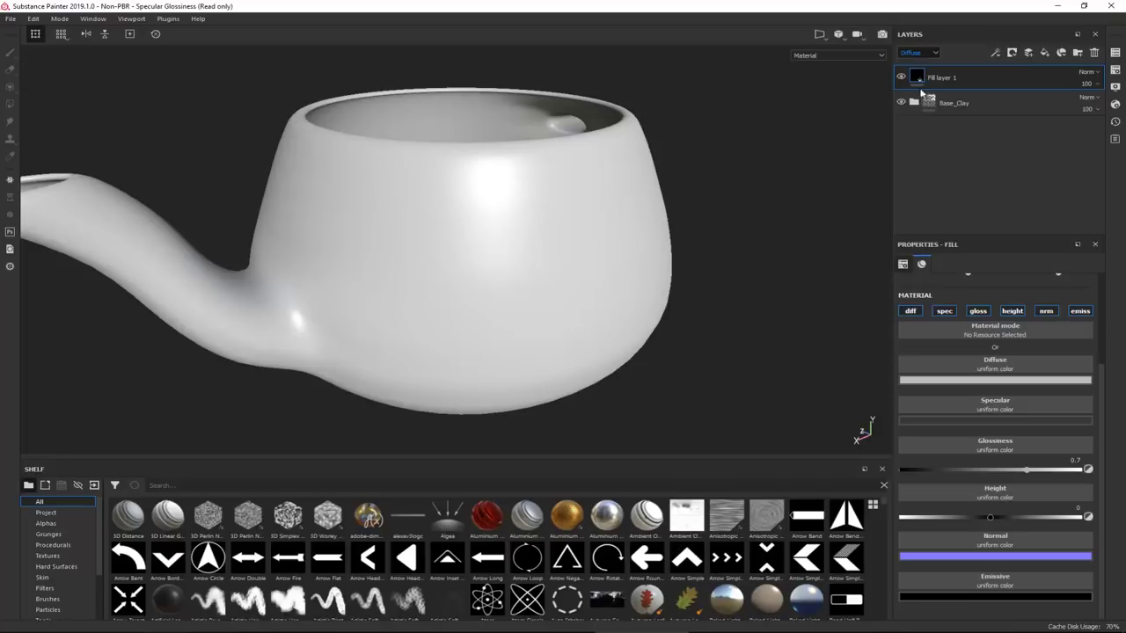
left_click(973, 381)
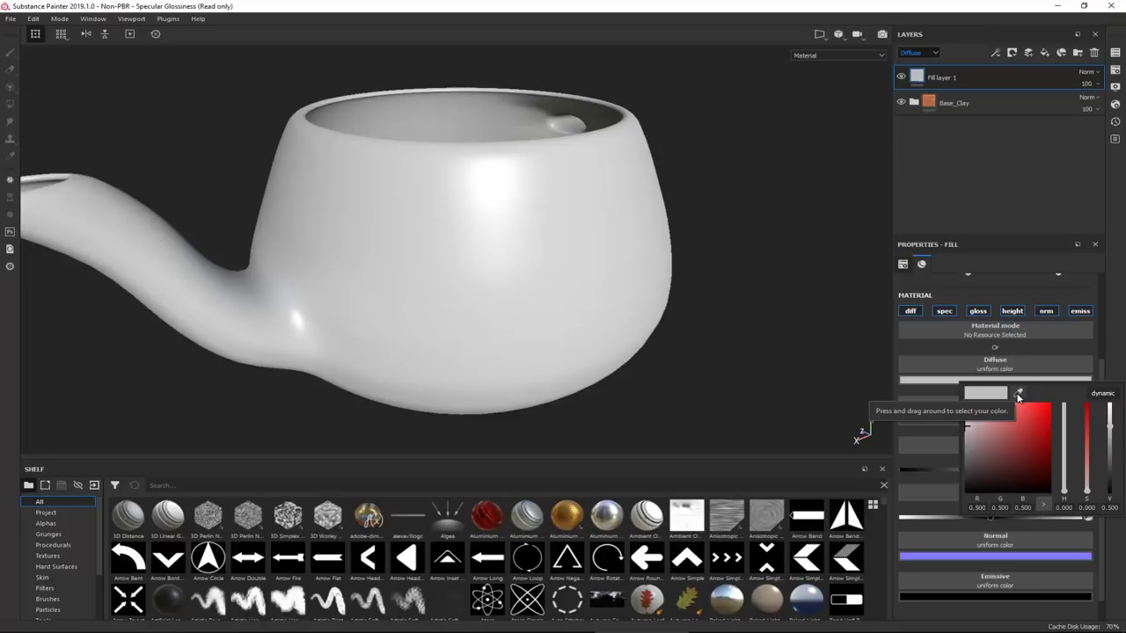
left_click_drag(1019, 396, 1125, 378)
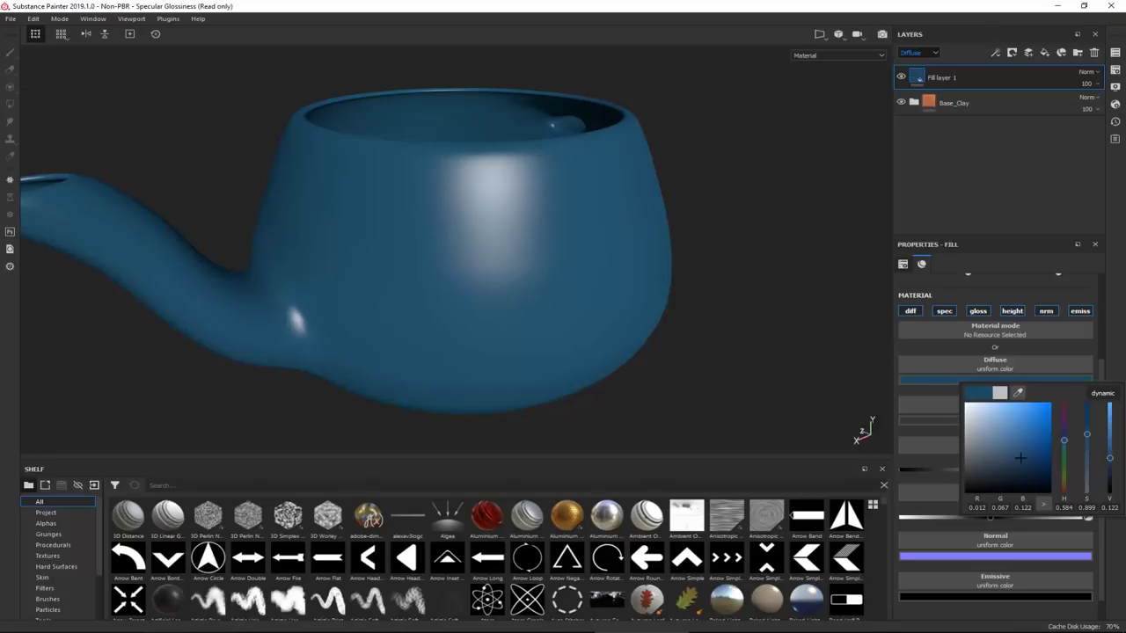
left_click(1122, 362)
- Examine the glossy highlights, reflections and layered colour patches on the blue, green and turquoise pots in the Vase_Color reference photo
left_click_drag(1125, 62, 548, 57)
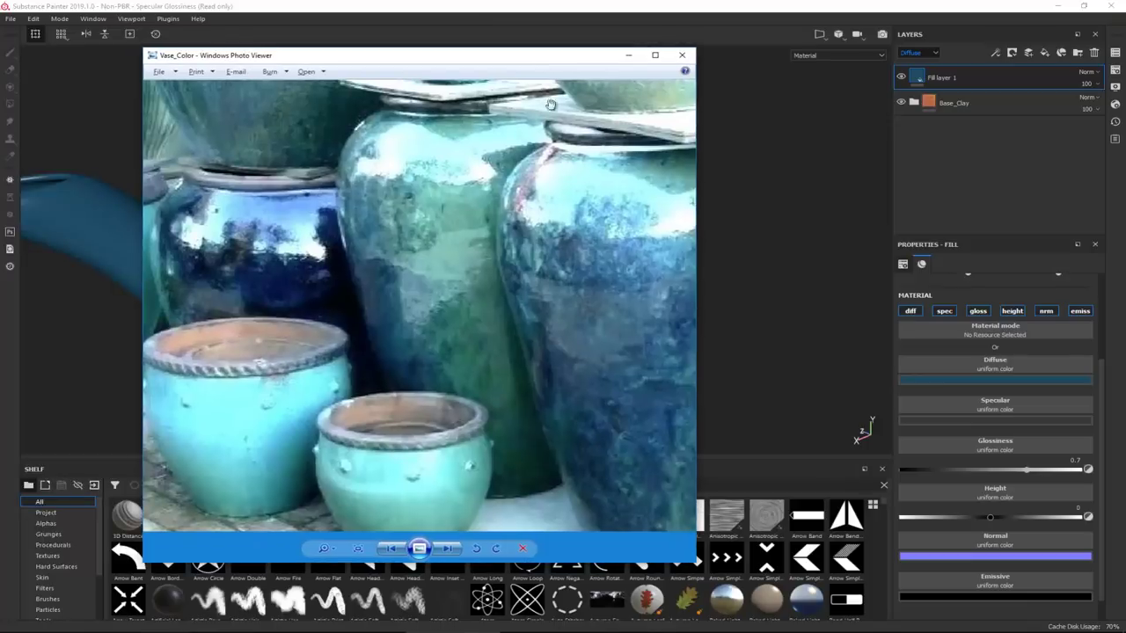
scroll(543, 308, "up", 5)
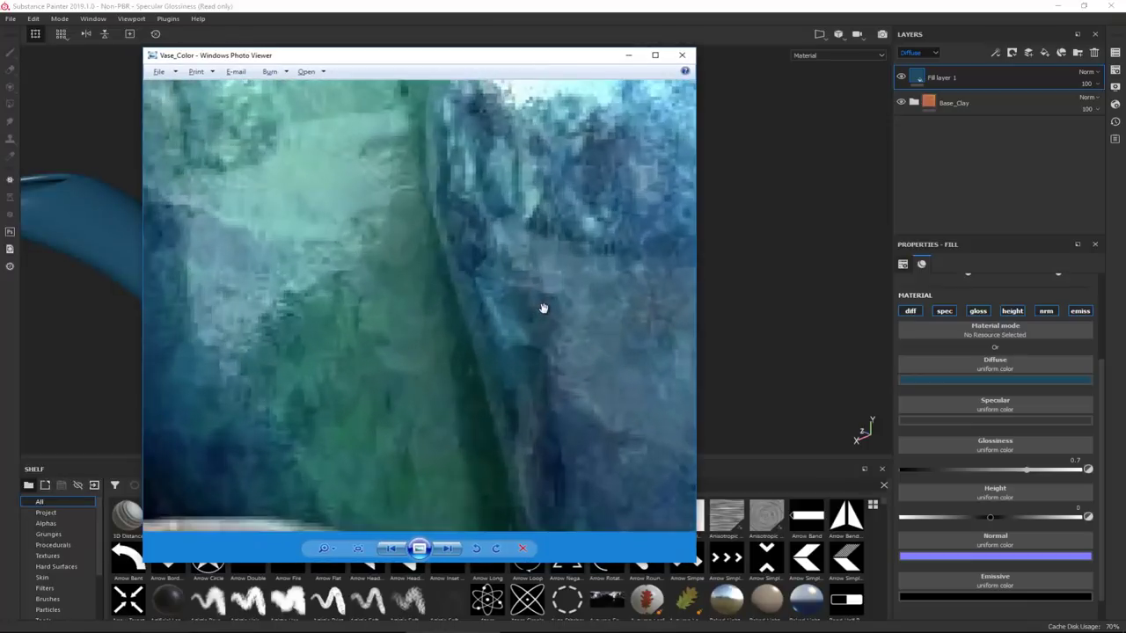
scroll(543, 315, "down", 4)
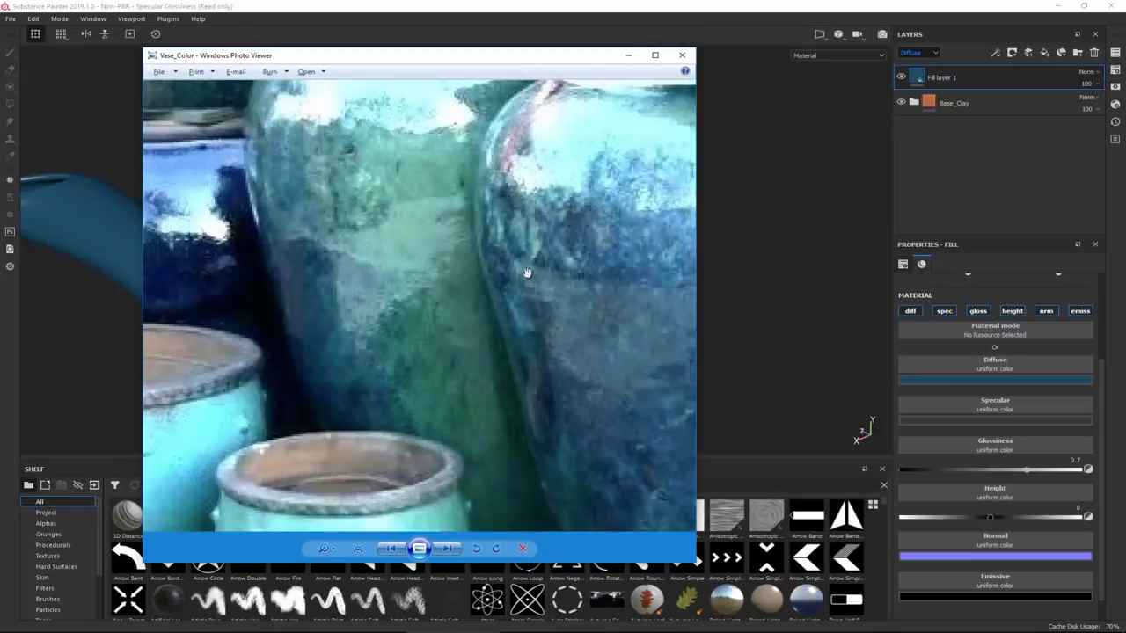
left_click_drag(543, 315, 548, 363)
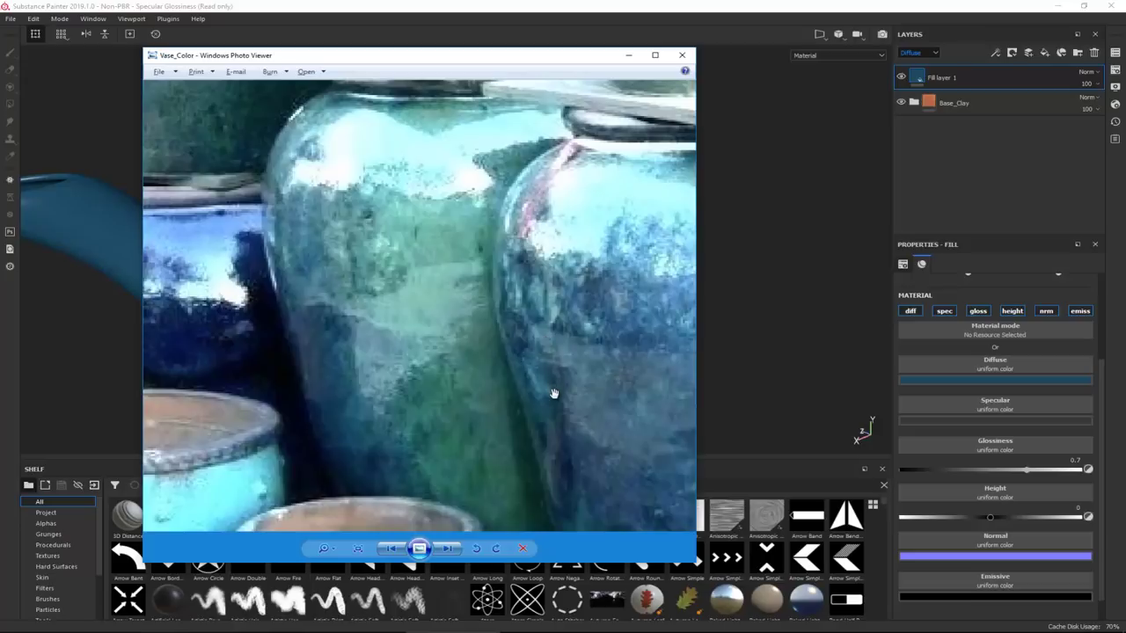
left_click_drag(322, 263, 466, 226)
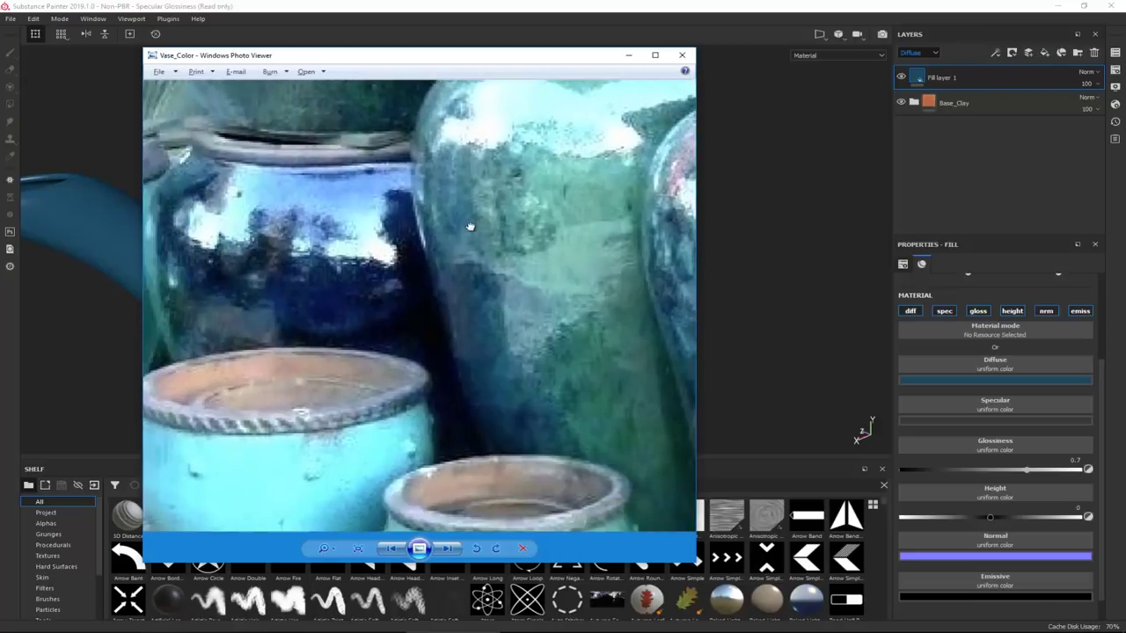
scroll(430, 340, "up", 4)
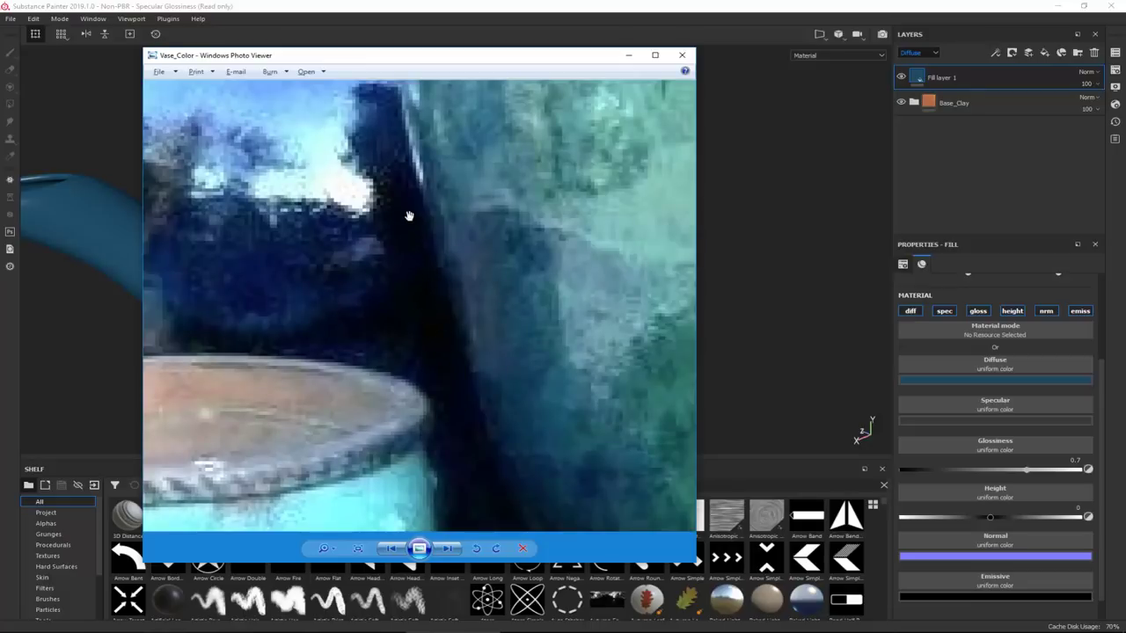
left_click_drag(409, 216, 409, 299)
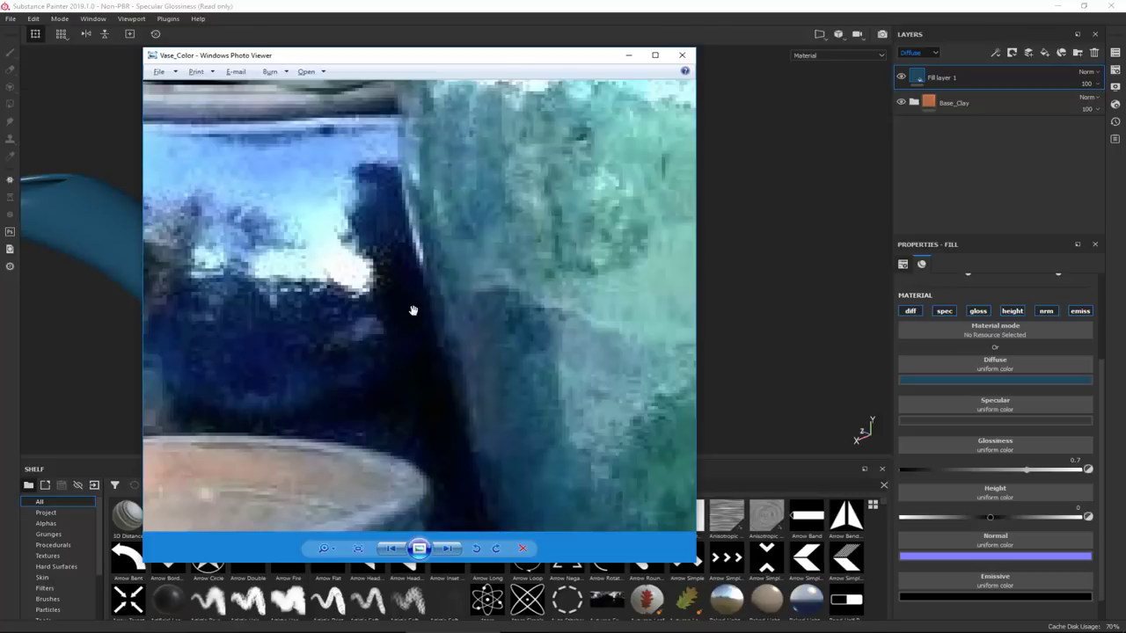
scroll(413, 311, "down", 2)
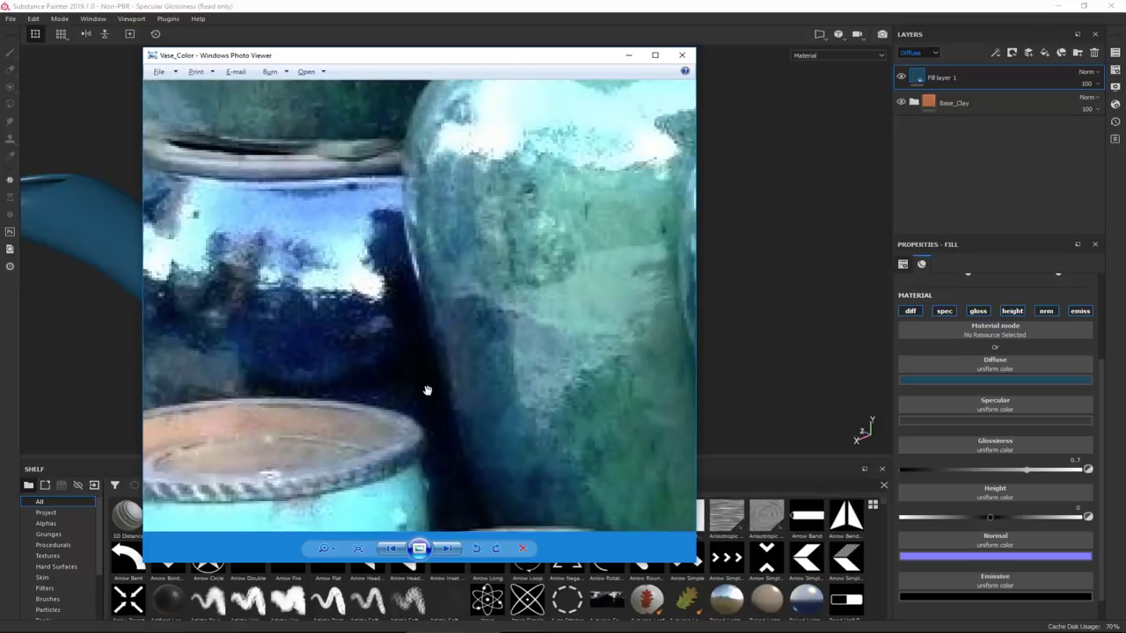
left_click_drag(412, 289, 385, 399)
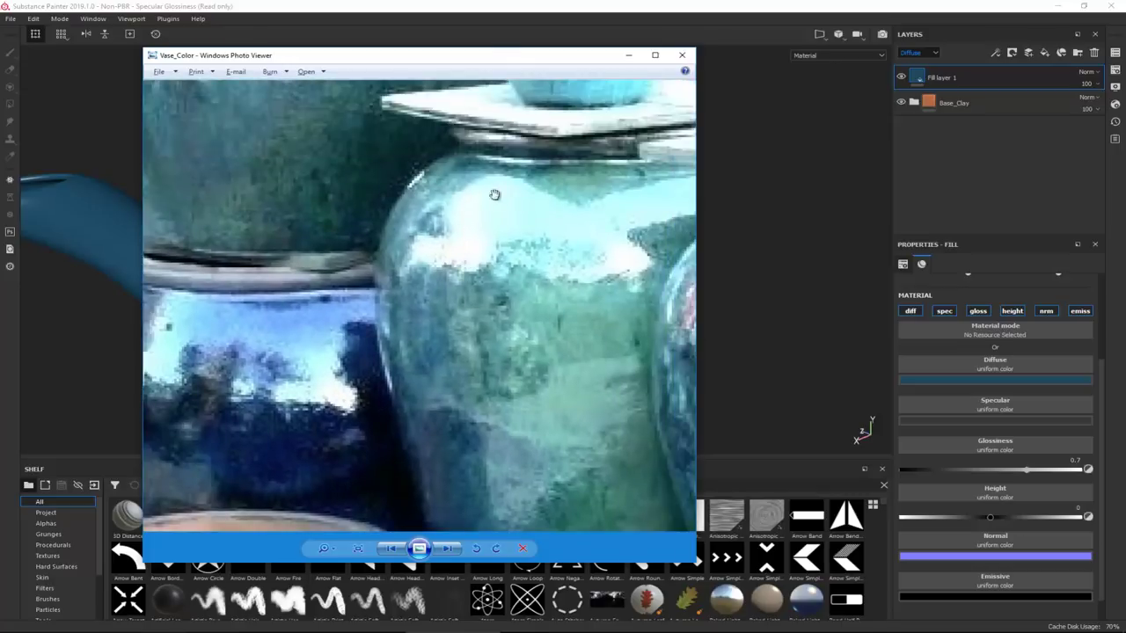
scroll(470, 260, "down", 1)
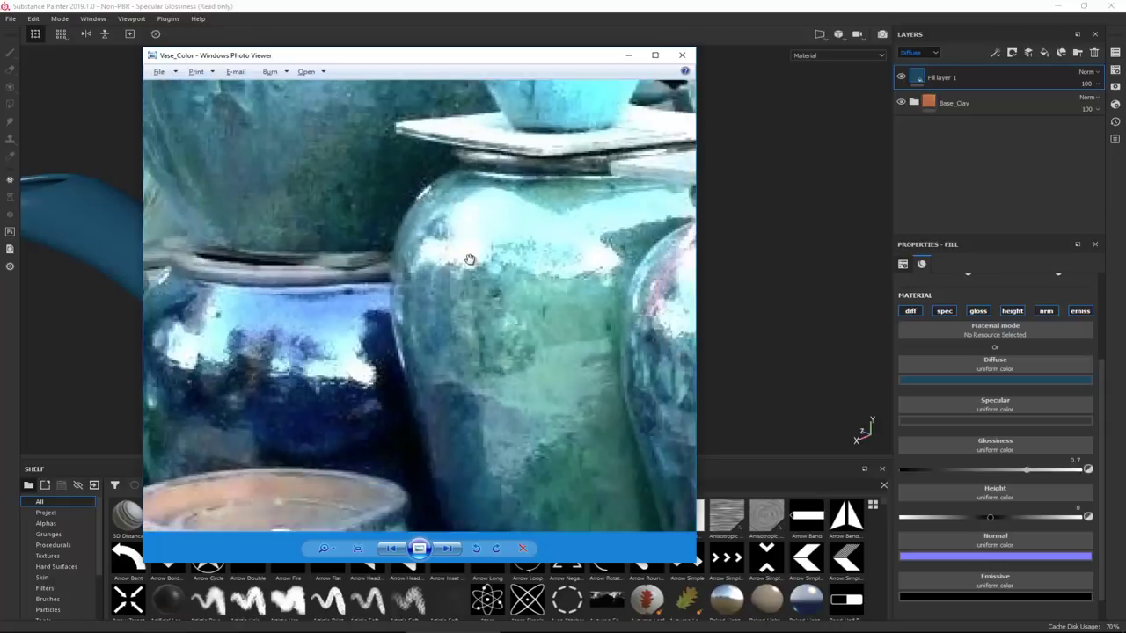
scroll(470, 260, "down", 2)
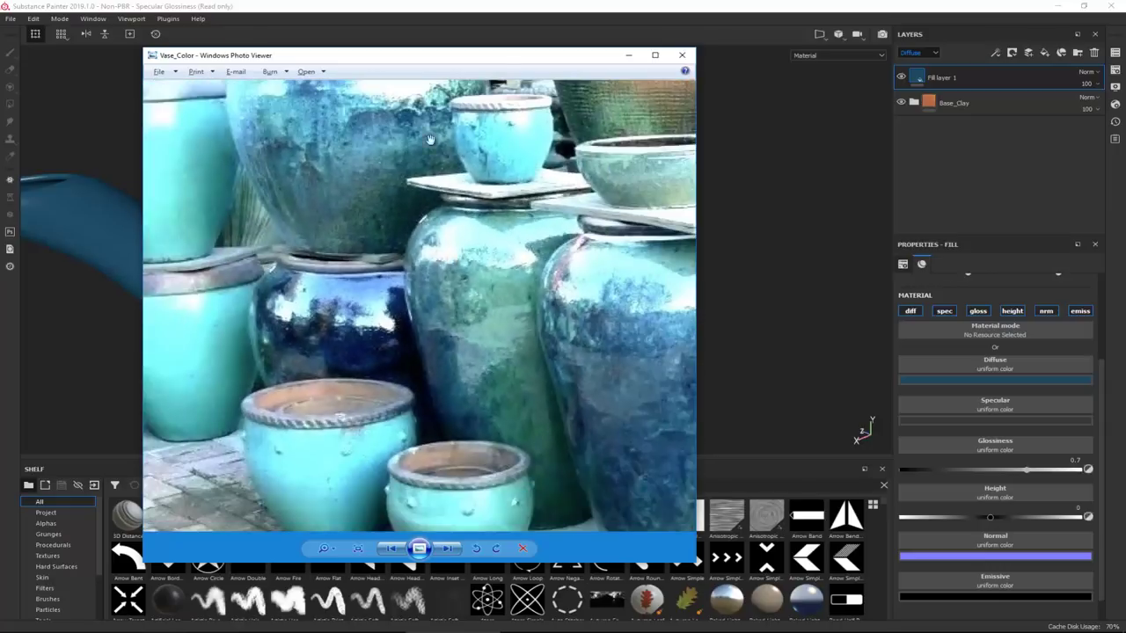
scroll(418, 233, "up", 1)
scroll(406, 239, "up", 1)
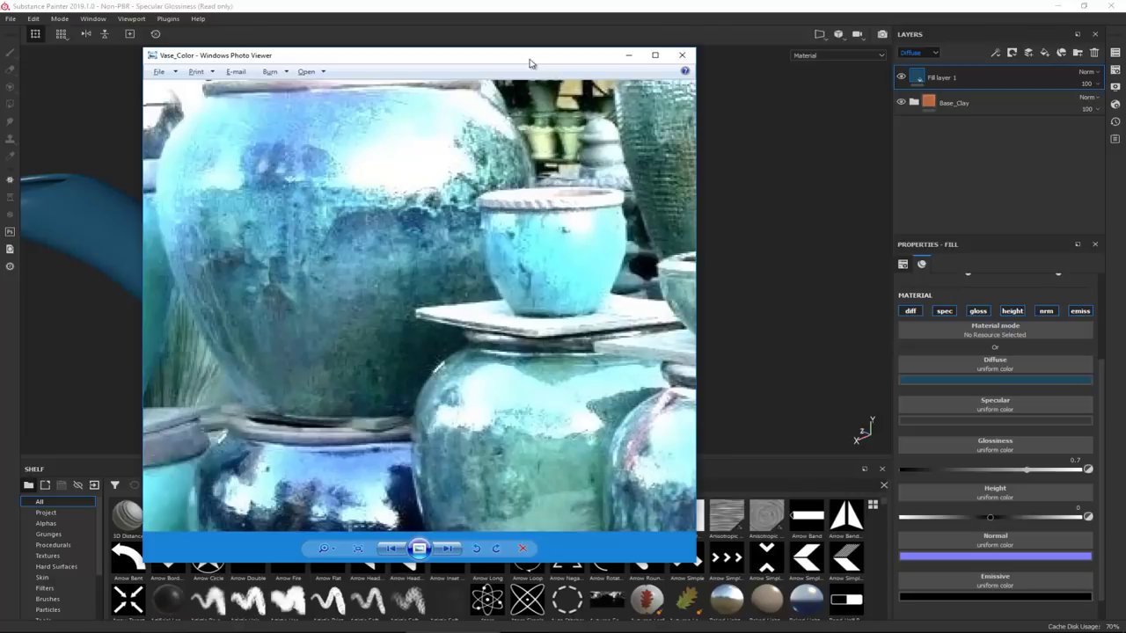
left_click_drag(511, 59, 0, 59)
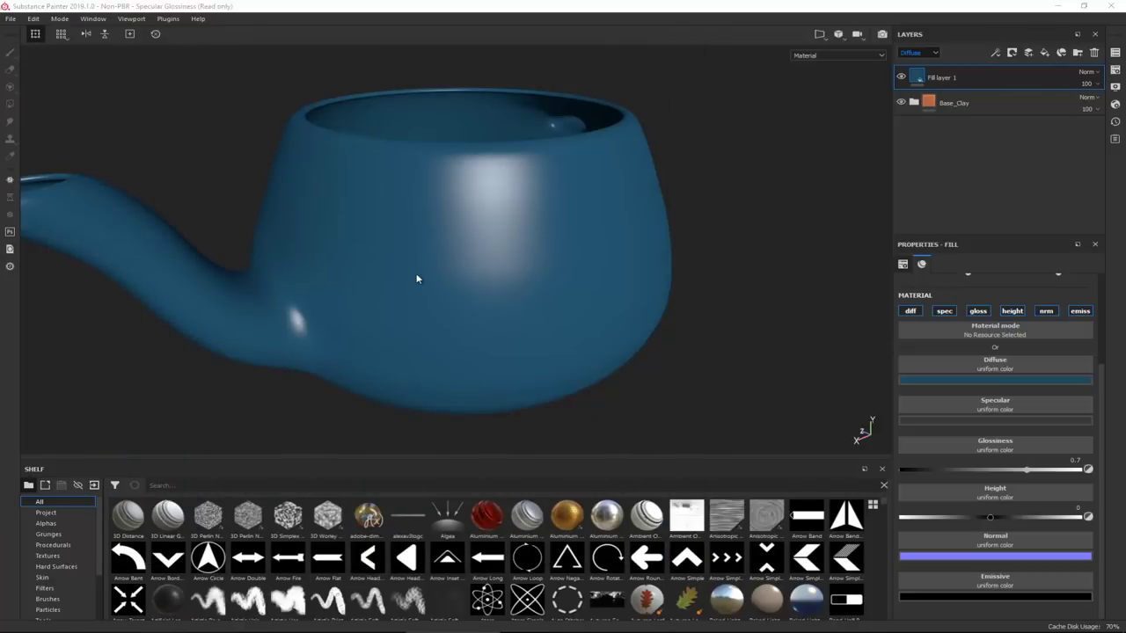
- Set Fill layer 1's glossiness to 0.95 to give the blue glaze a tighter, shinier highlight
left_click_drag(413, 282, 500, 302, "alt")
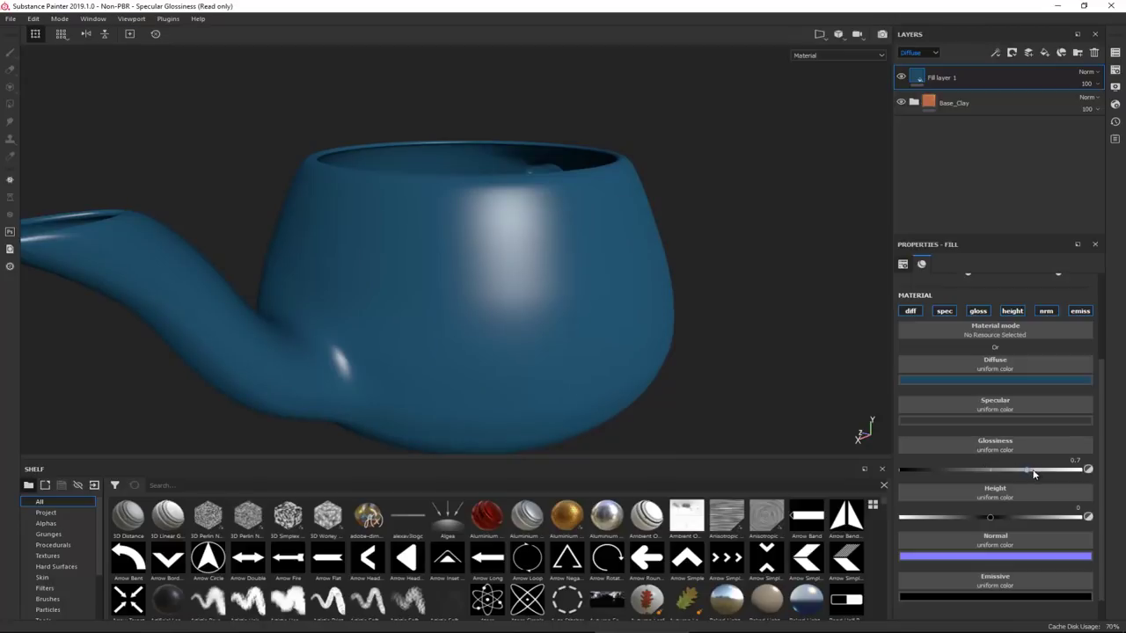
left_click_drag(1029, 473, 1073, 472)
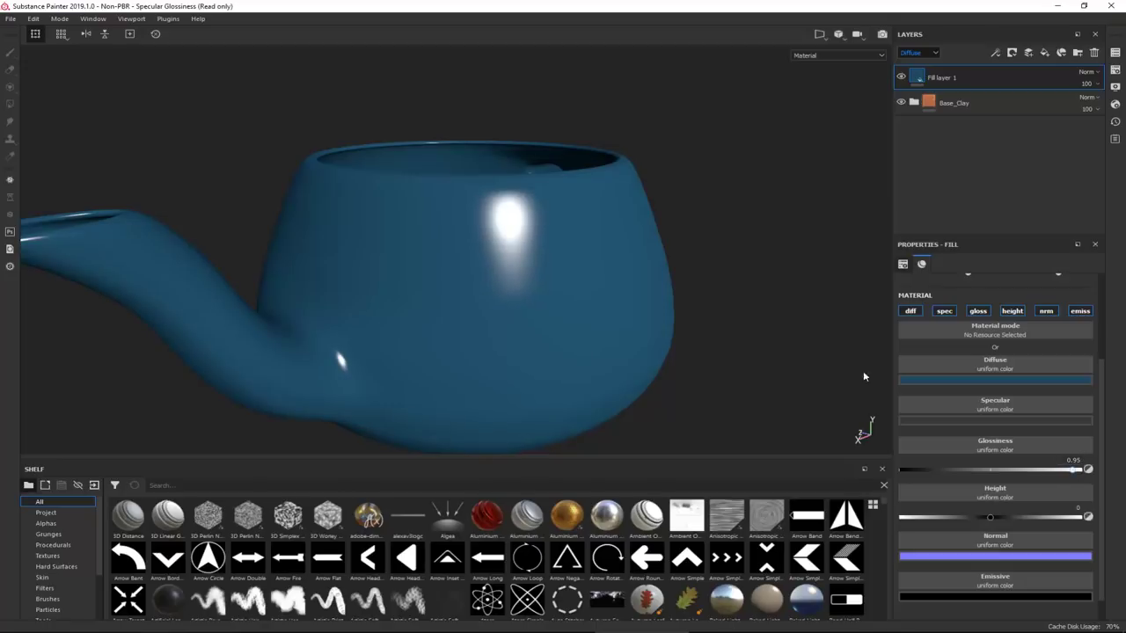
left_click_drag(569, 231, 528, 224, "alt")
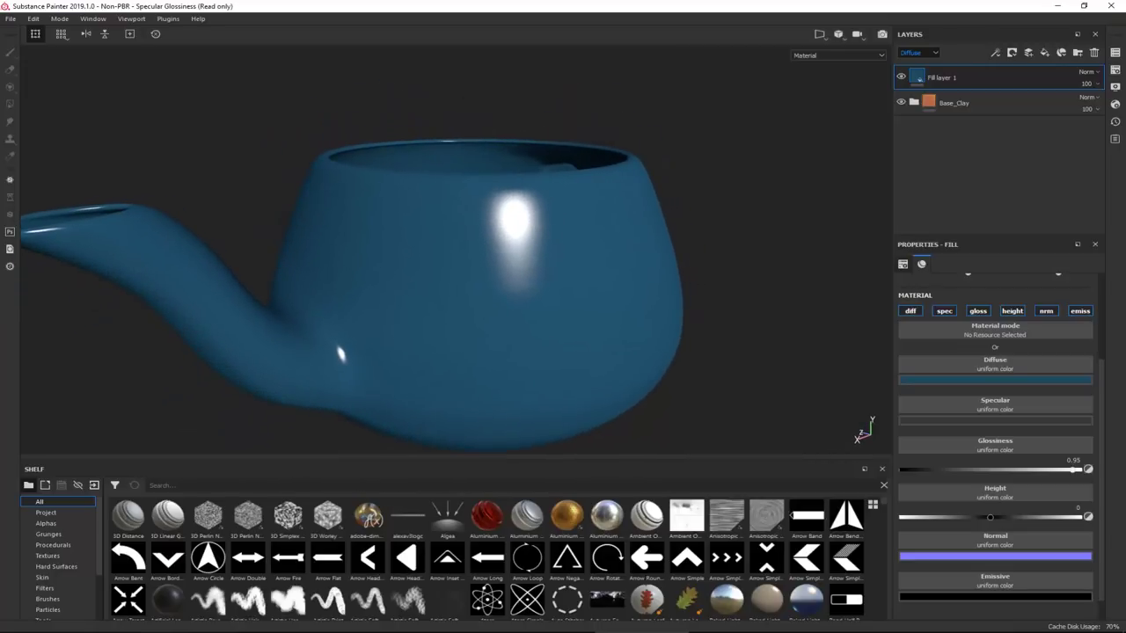
- Add a new fill layer above Fill layer 1 and sample a light turquoise, RGB 0.133, 0.381, 0.376, from the reference photo as its diffuse colour
left_click_drag(0, 81, 439, 68)
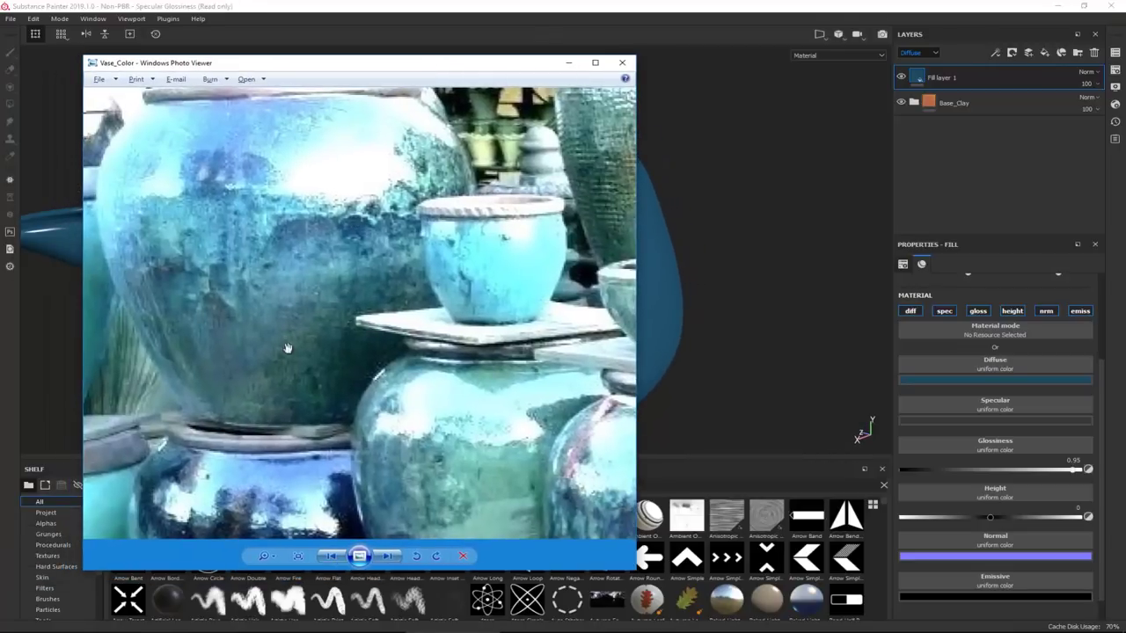
scroll(294, 299, "down", 2)
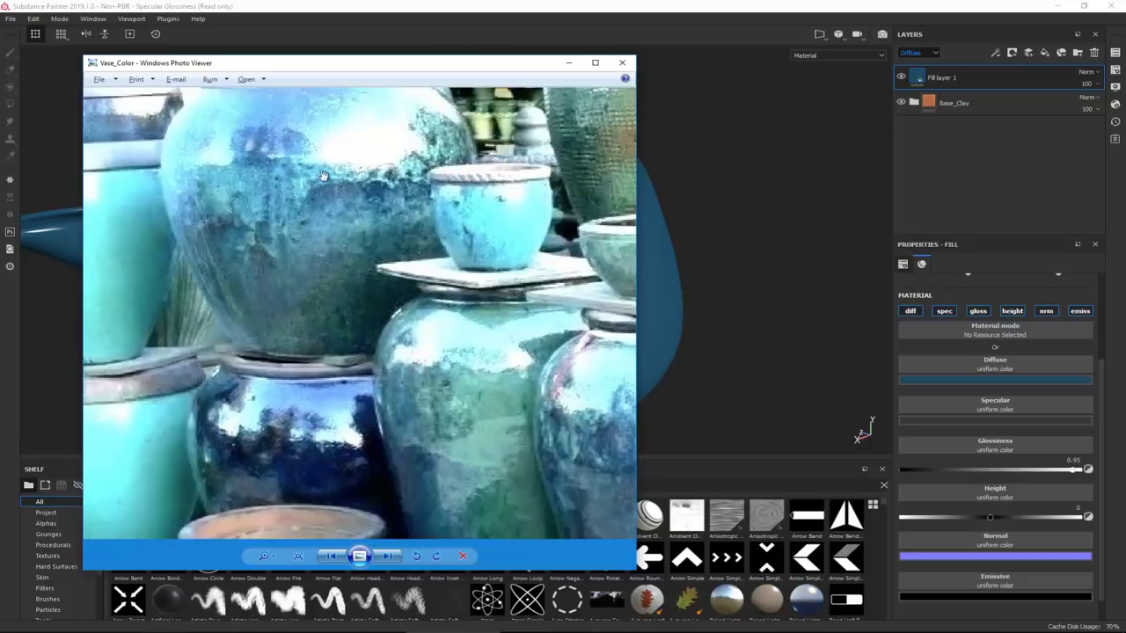
left_click_drag(410, 67, 0, 56)
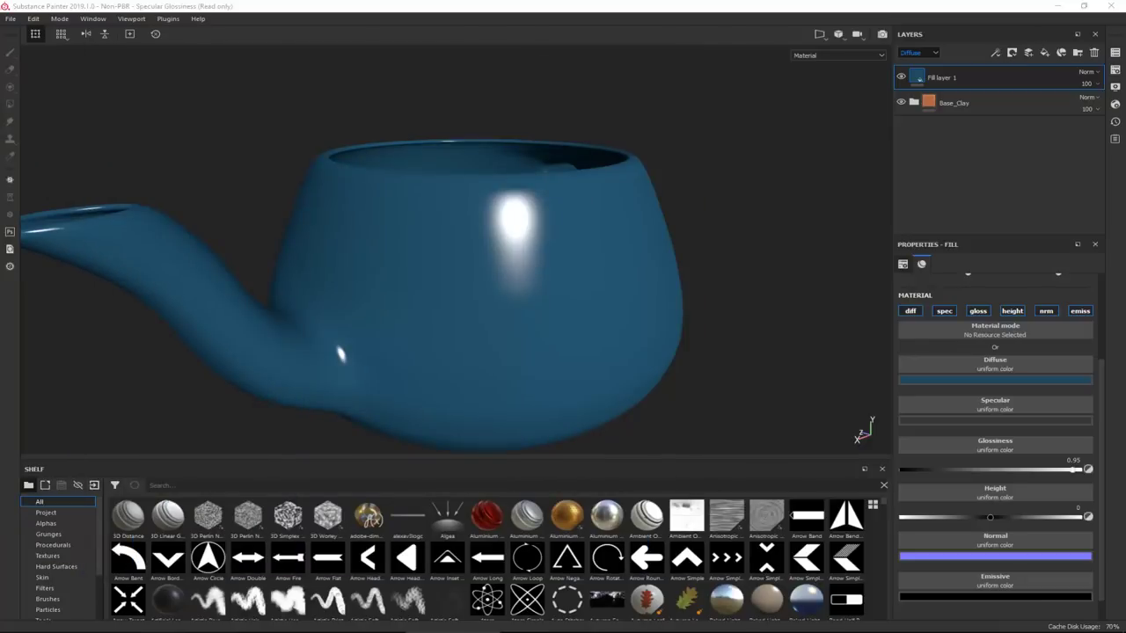
left_click_drag(588, 244, 555, 264, "alt")
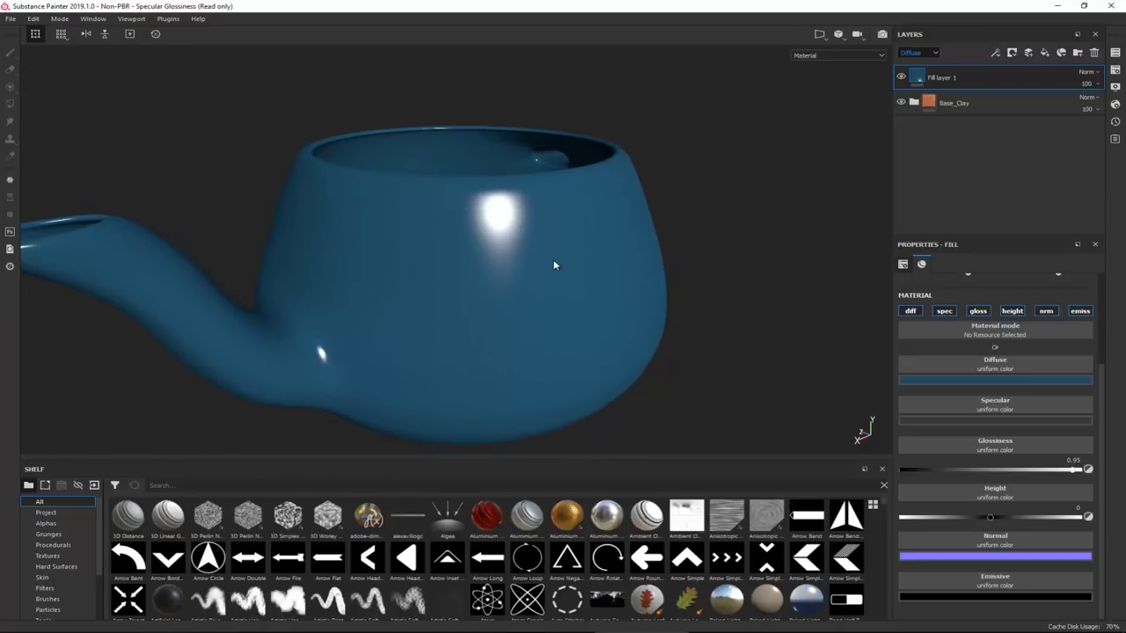
left_click(1045, 54)
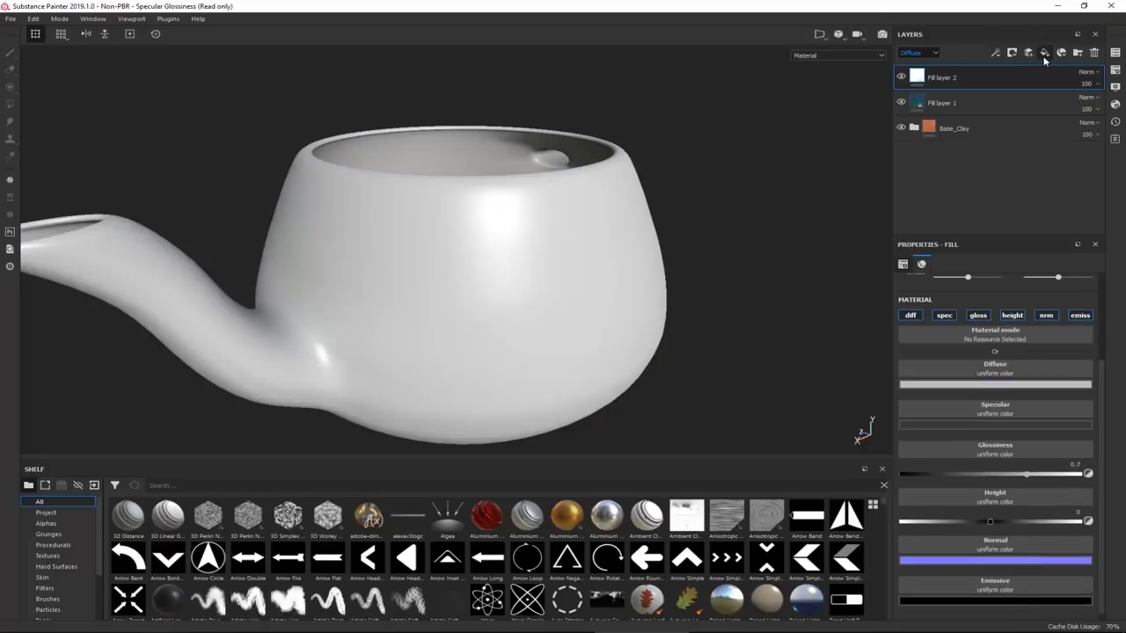
left_click(994, 386)
left_click(1018, 396)
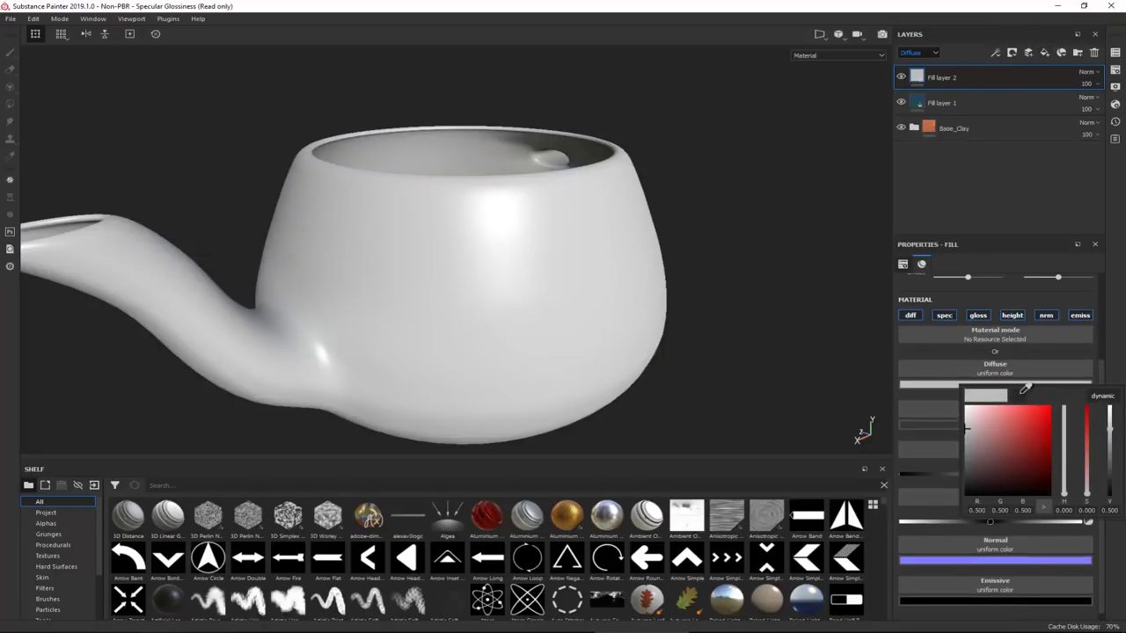
left_click_drag(1022, 471, 996, 436)
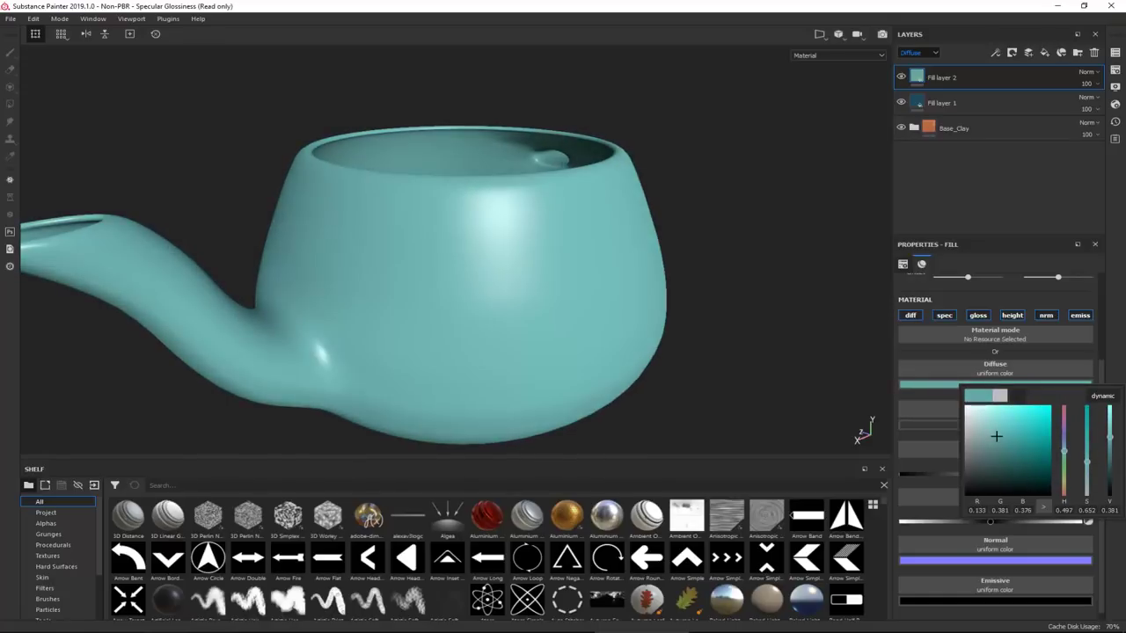
left_click(1018, 396)
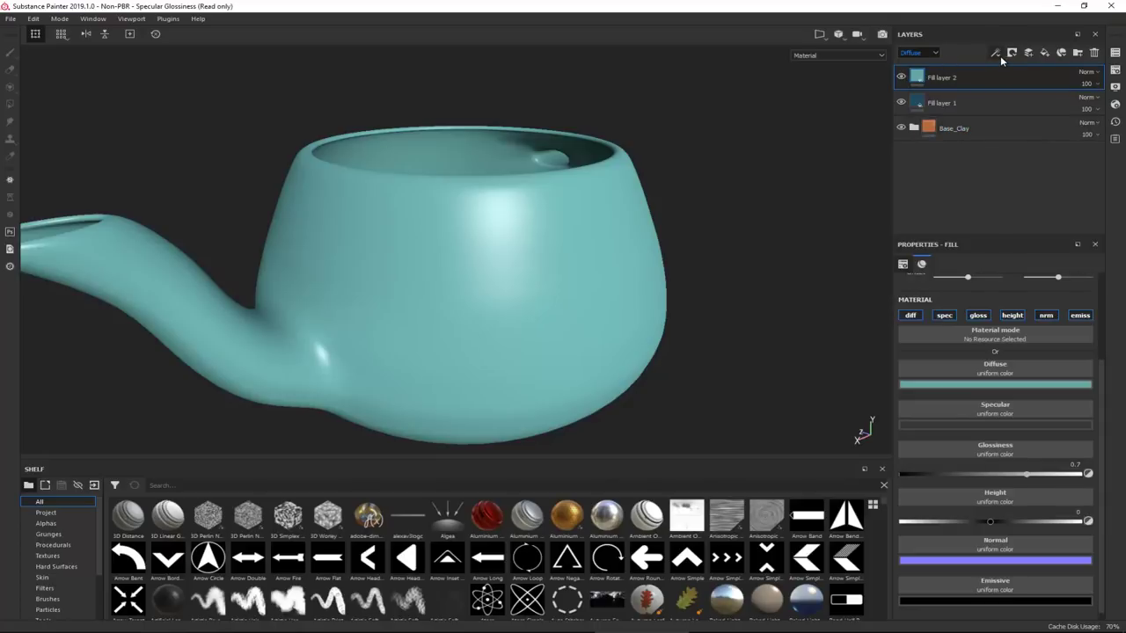
- Add a black mask to Fill layer 2 and place a fill effect in that mask
right_click(966, 76)
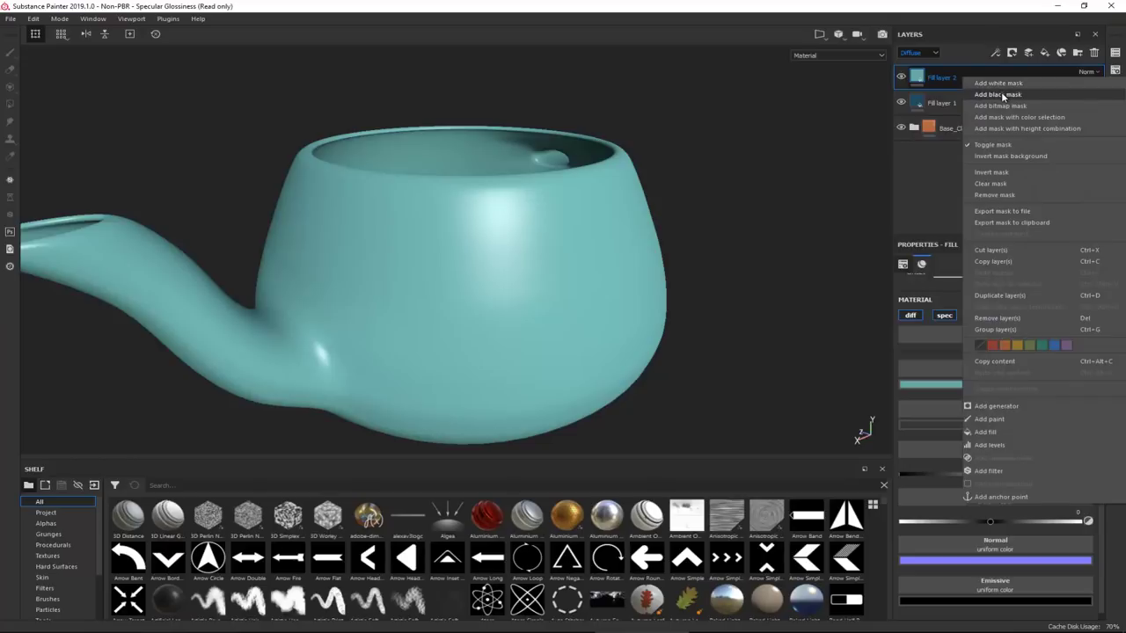
left_click(999, 94)
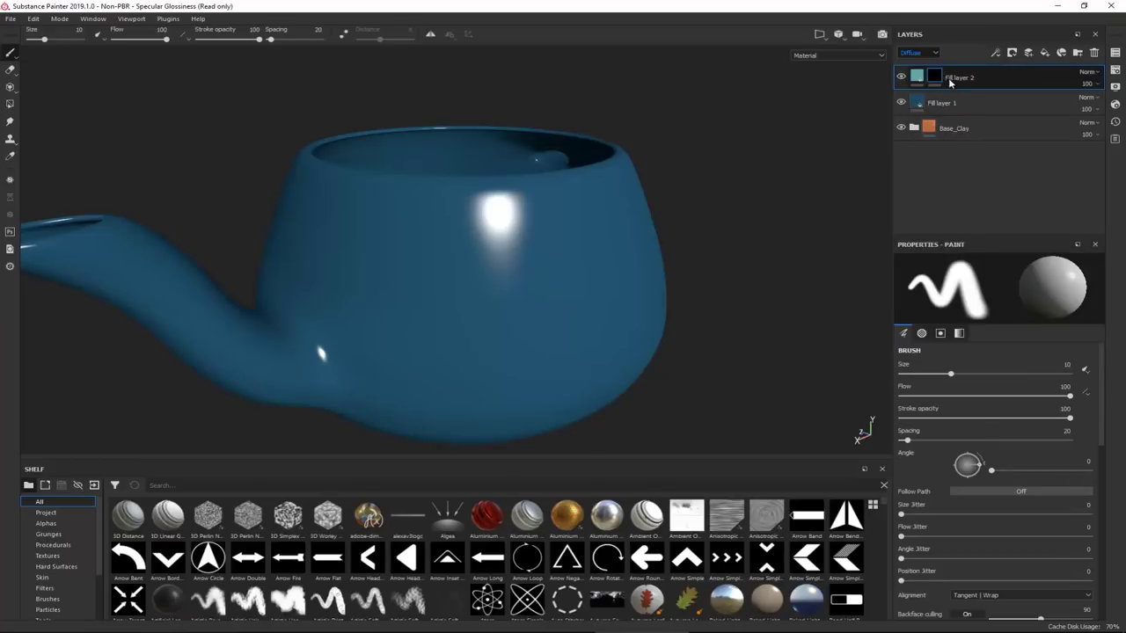
left_click(997, 55)
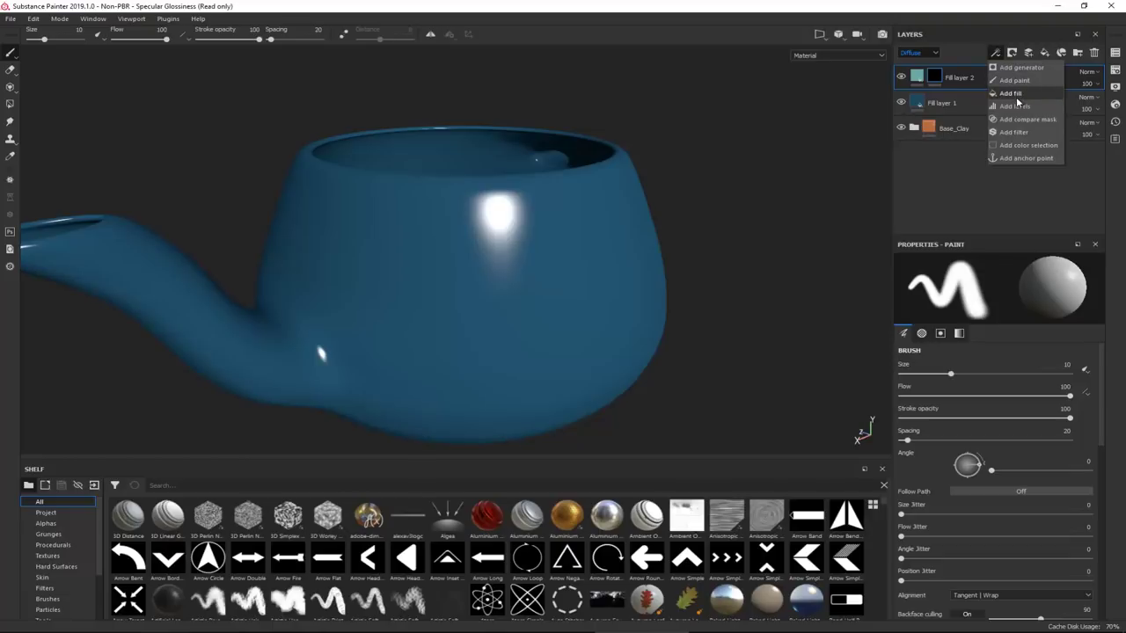
left_click(1016, 96)
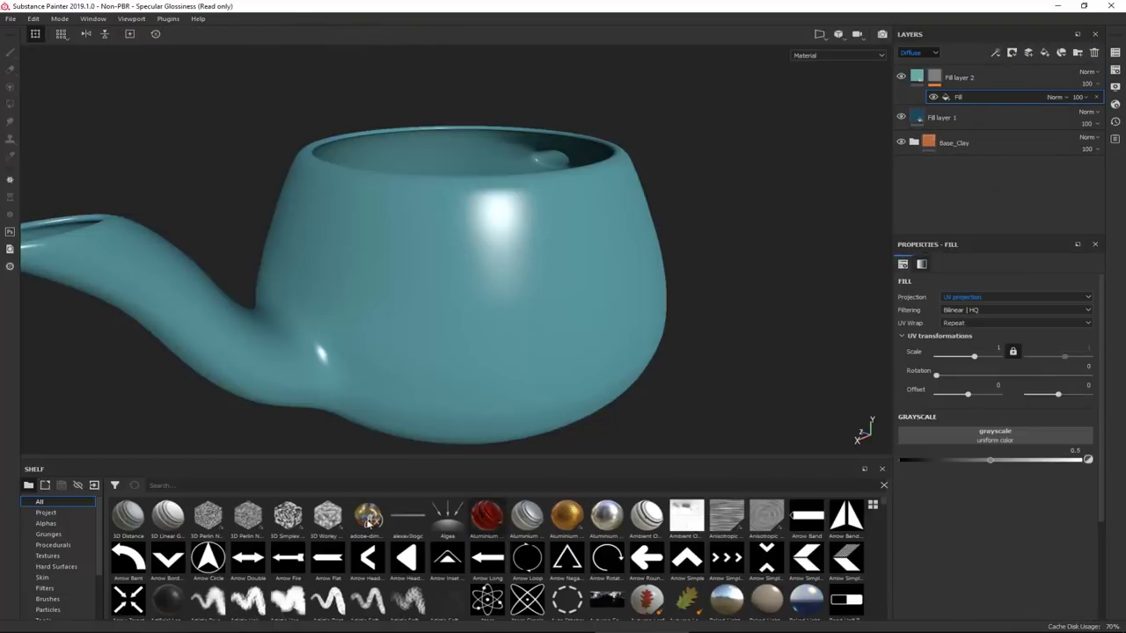
- Find the cloud textures among the procedurals and apply Clouds 2 as the grayscale source of the fill in Fill layer 2's mask
left_click(50, 545)
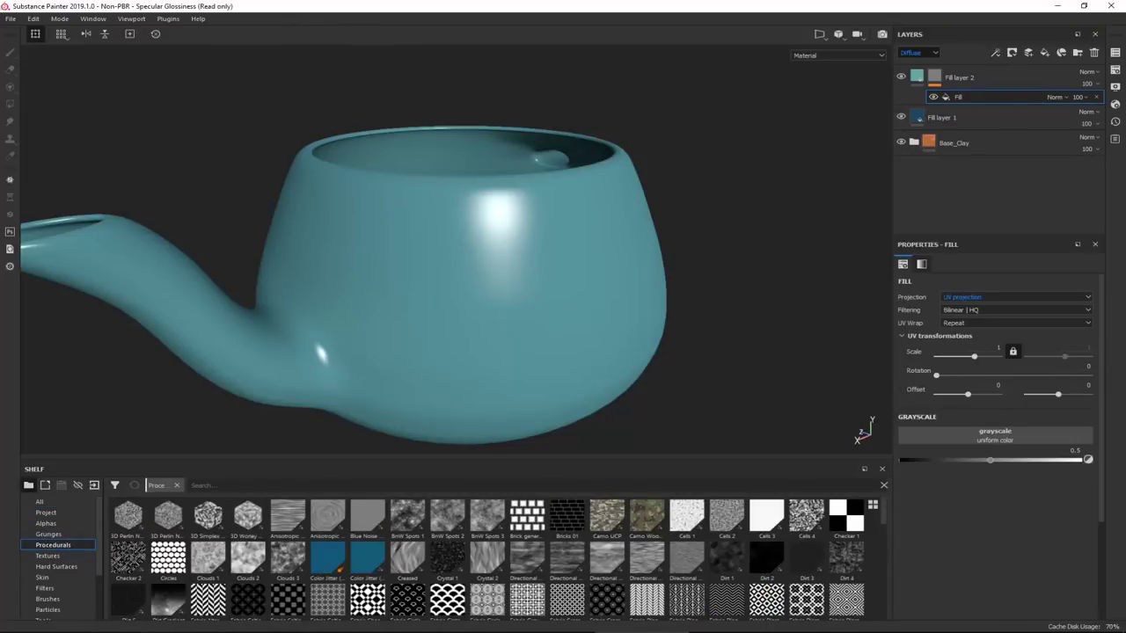
left_click_drag(0, 76, 515, 83)
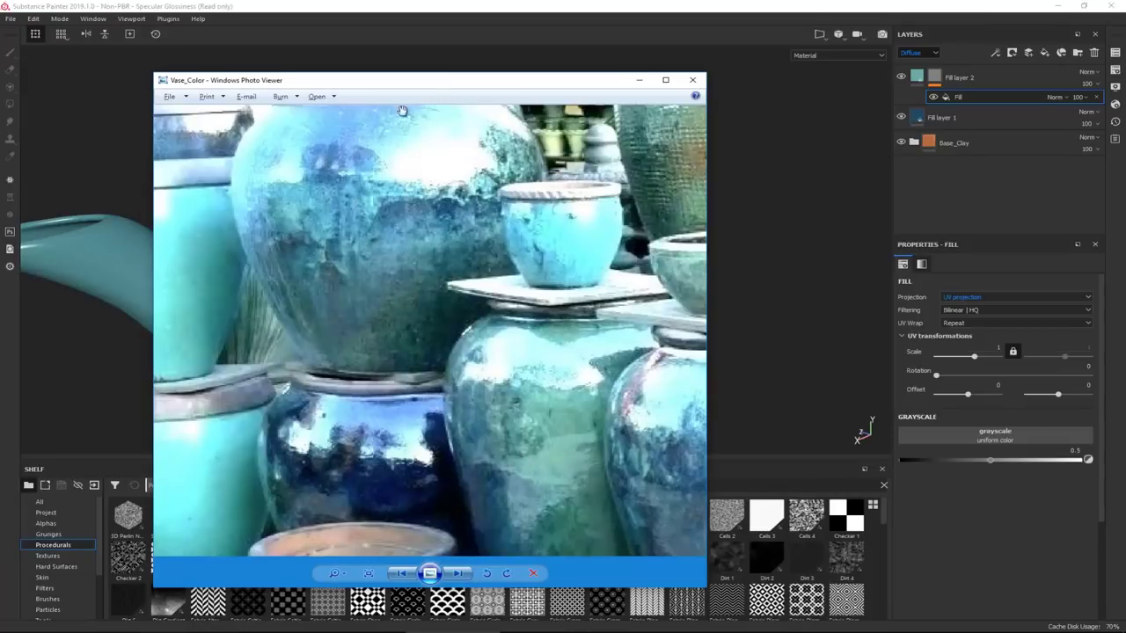
key("alt+Tab")
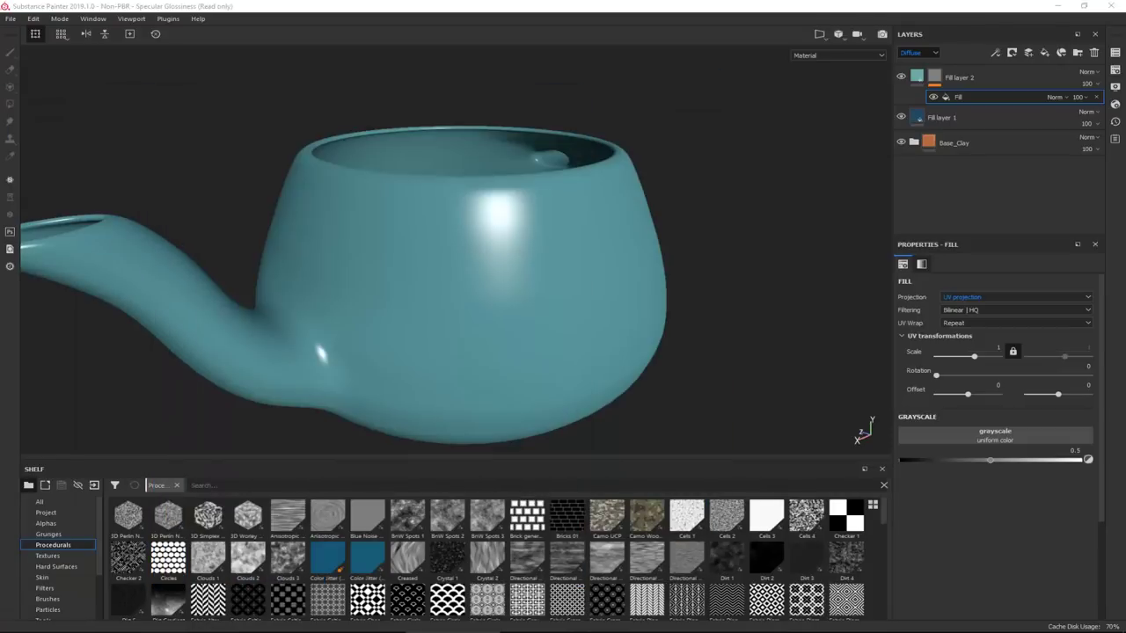
left_click(245, 485)
type("cloud")
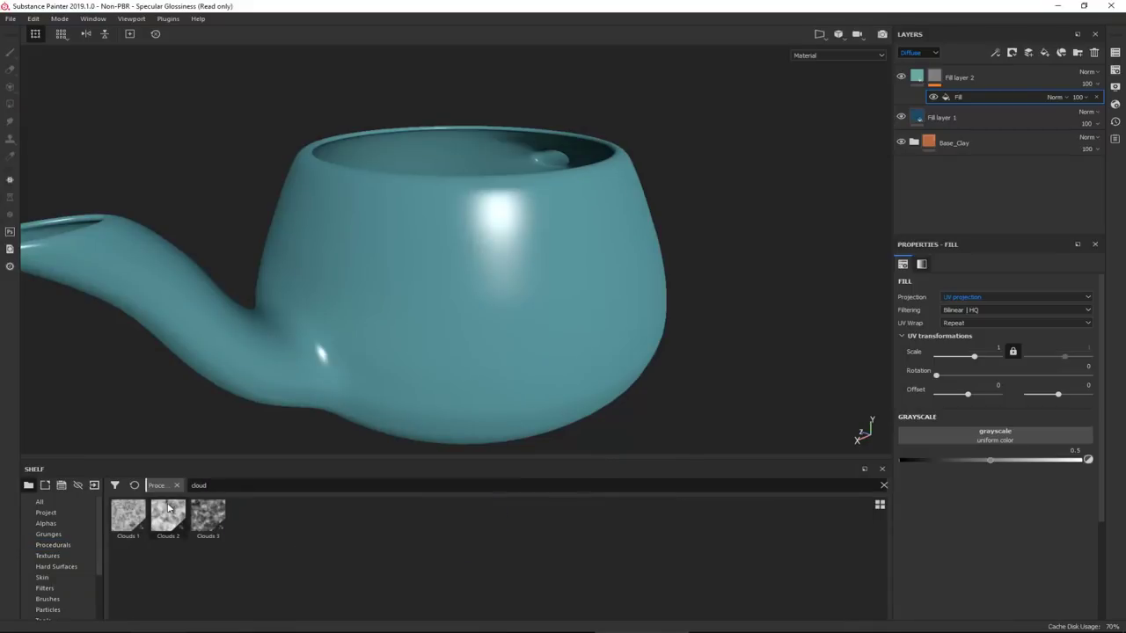
mouse_move(136, 514)
mouse_move(186, 514)
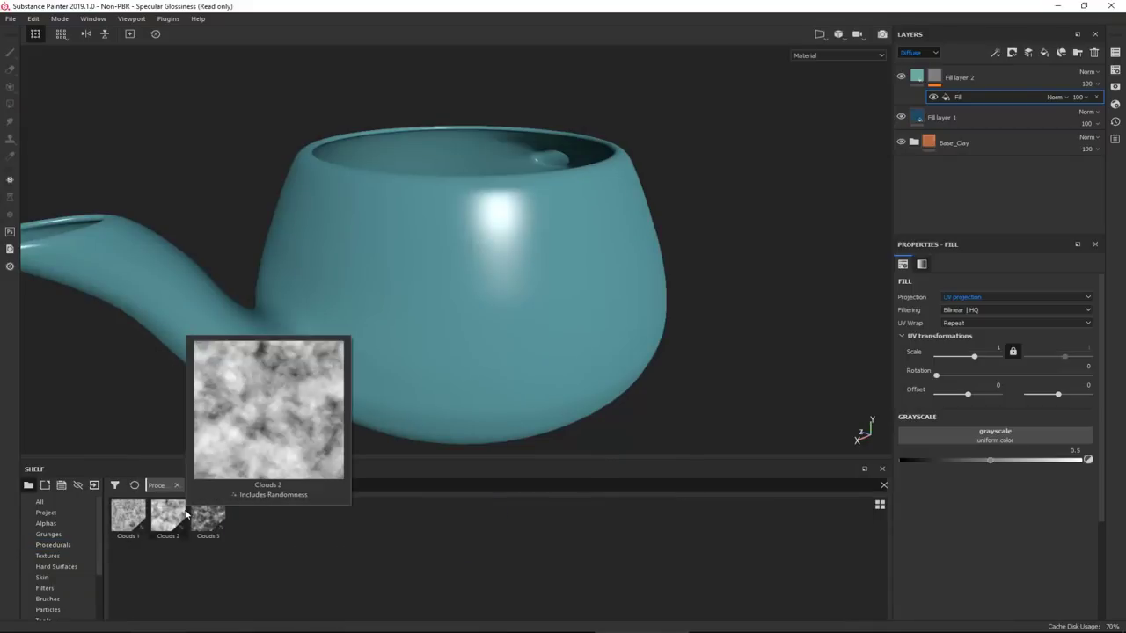
left_click_drag(185, 515, 1019, 440)
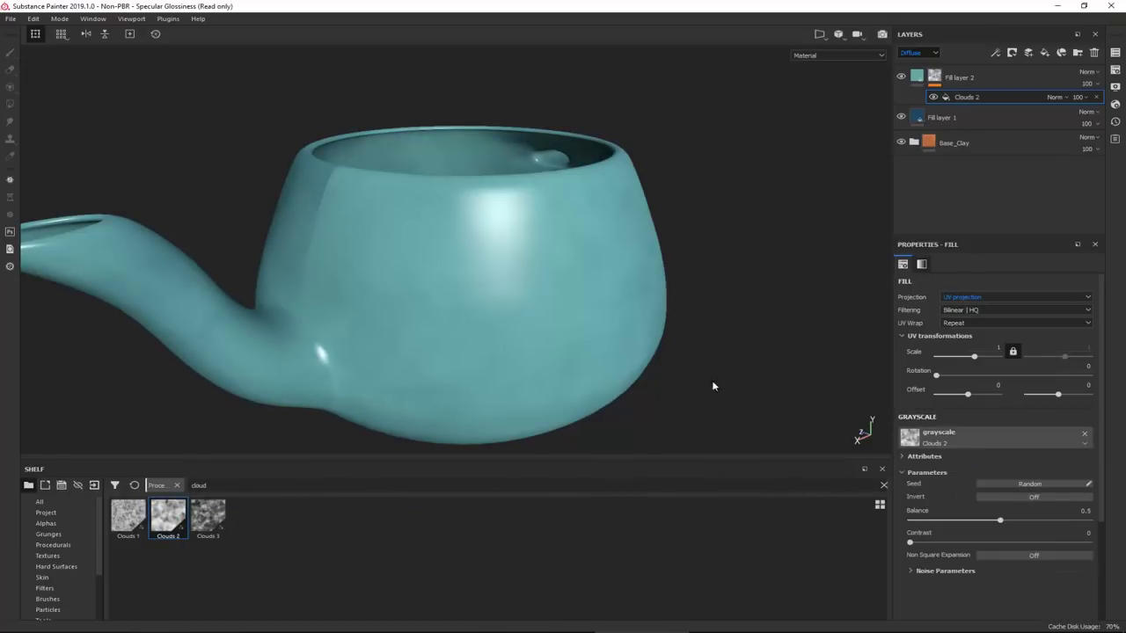
left_click_drag(509, 310, 483, 312, "alt")
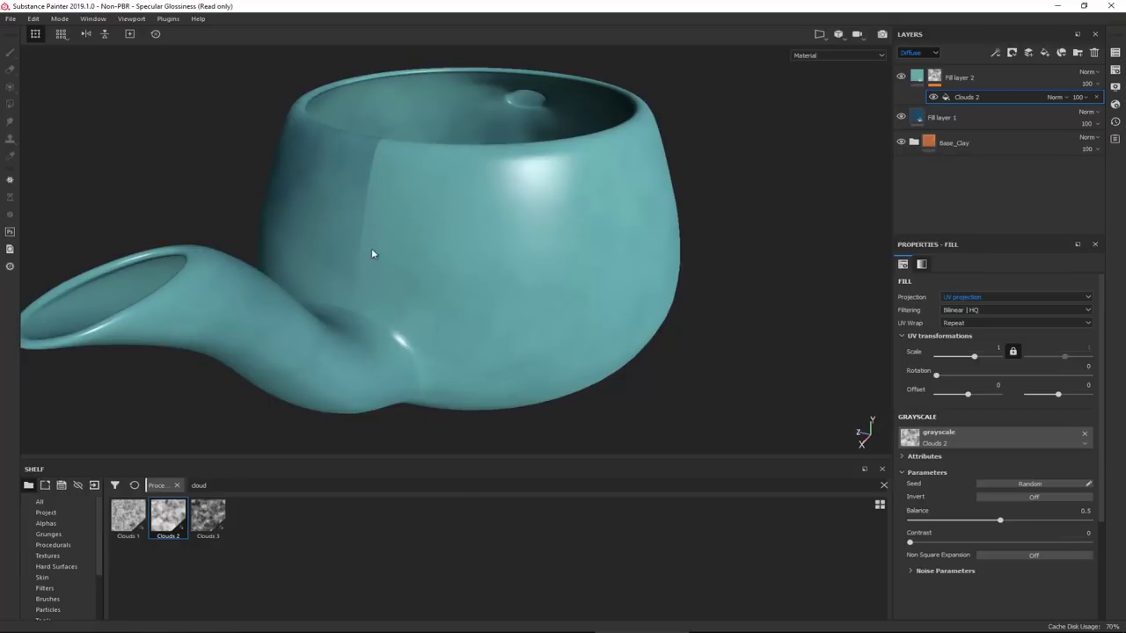
- Switch the Clouds 2 fill in Fill layer 2's mask to tri-planar projection and set its scale to 5
left_click(976, 299)
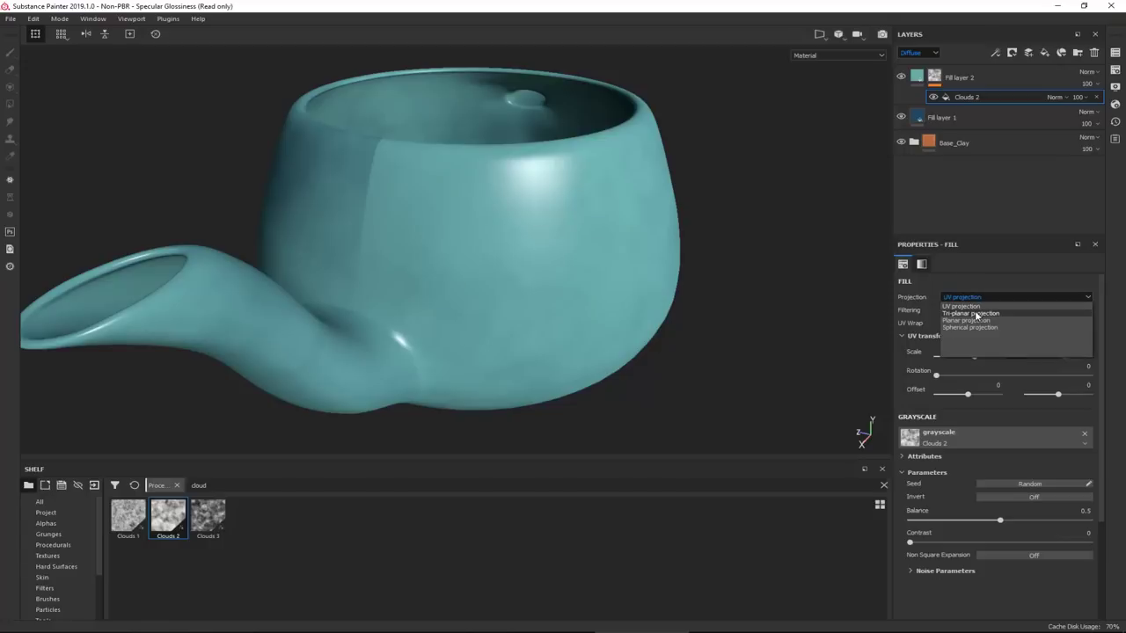
left_click(975, 313)
left_click_drag(731, 284, 687, 273, "alt")
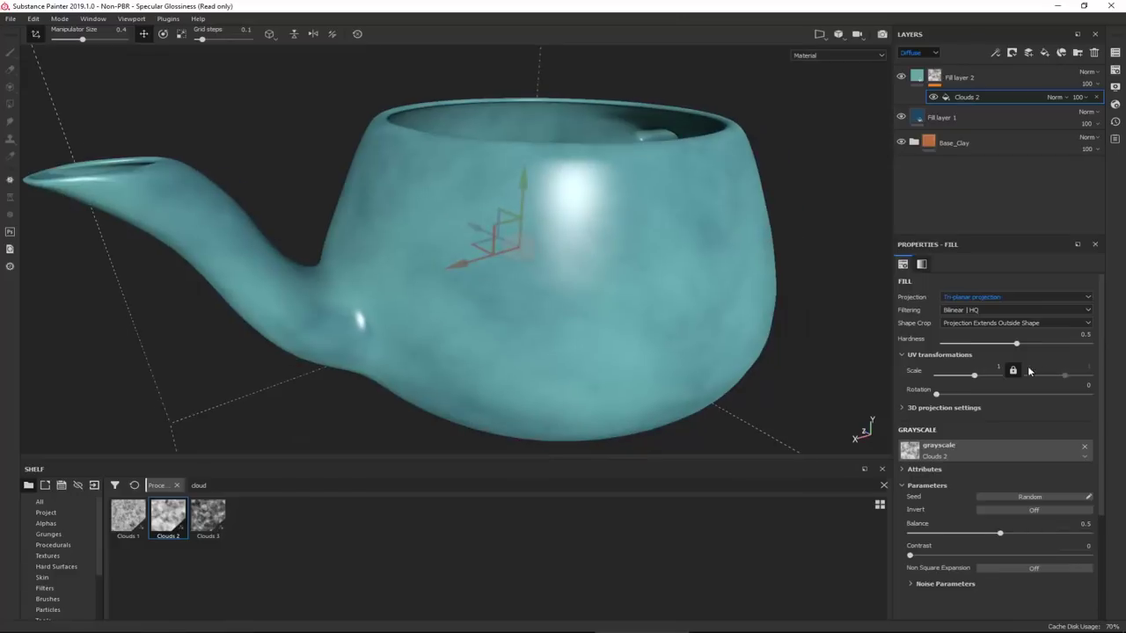
type("5")
key("Return")
left_click_drag(572, 305, 632, 317, "alt")
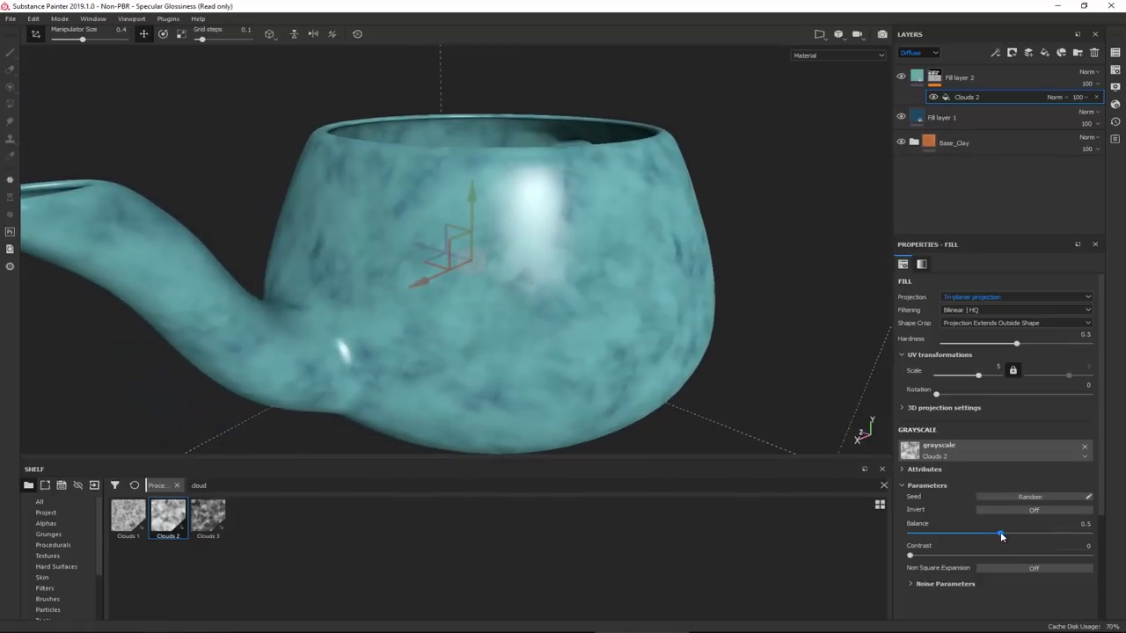
- Set the Clouds 2 mask fill's balance to 0.17 and contrast to 0.15 to break the turquoise into separate patches
left_click_drag(1000, 532, 937, 556)
left_click_drag(640, 364, 524, 314, "alt")
left_click_drag(493, 239, 483, 210, "alt")
mouse_move(515, 273)
left_mouse_down("alt")
mouse_move(469, 208)
mouse_move(507, 257)
left_mouse_up("alt")
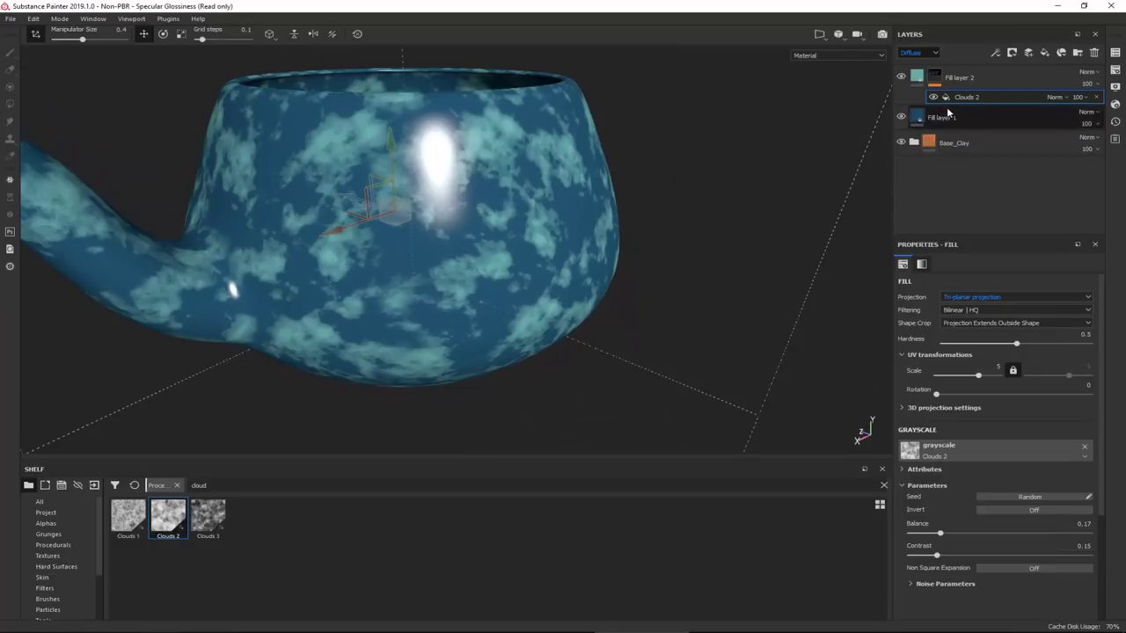
- Add a new fill layer above Fill layer 2, sample a teal diffuse colour from the reference photo and lighten it to a muted grey-green
left_click(996, 74)
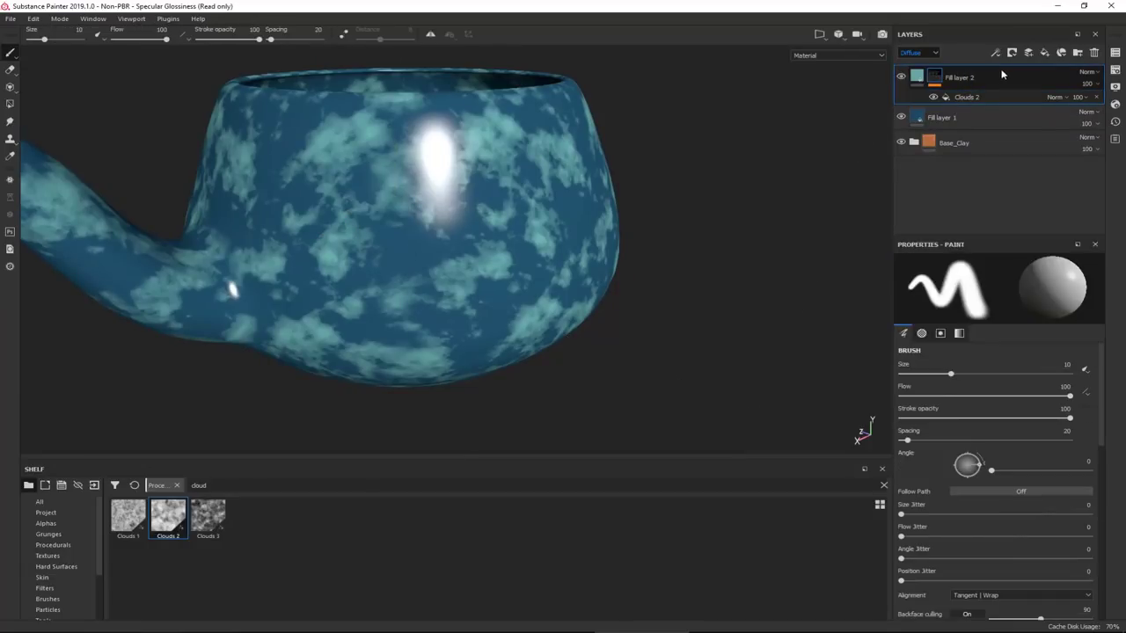
left_click(1044, 55)
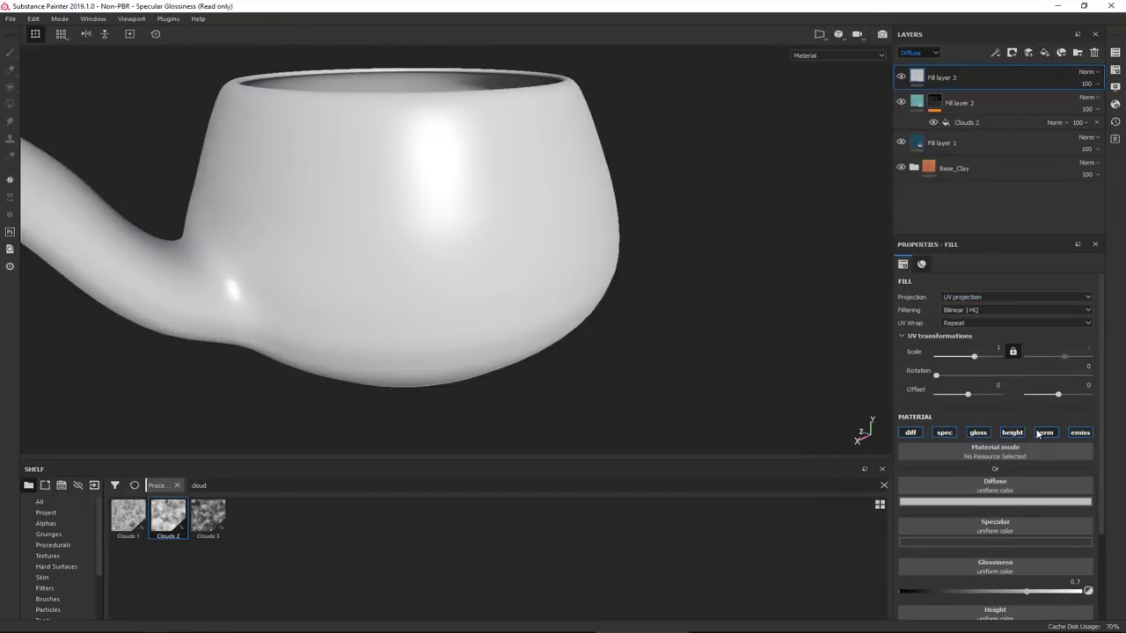
left_click(1021, 503)
left_click_drag(1018, 517, 0, 341)
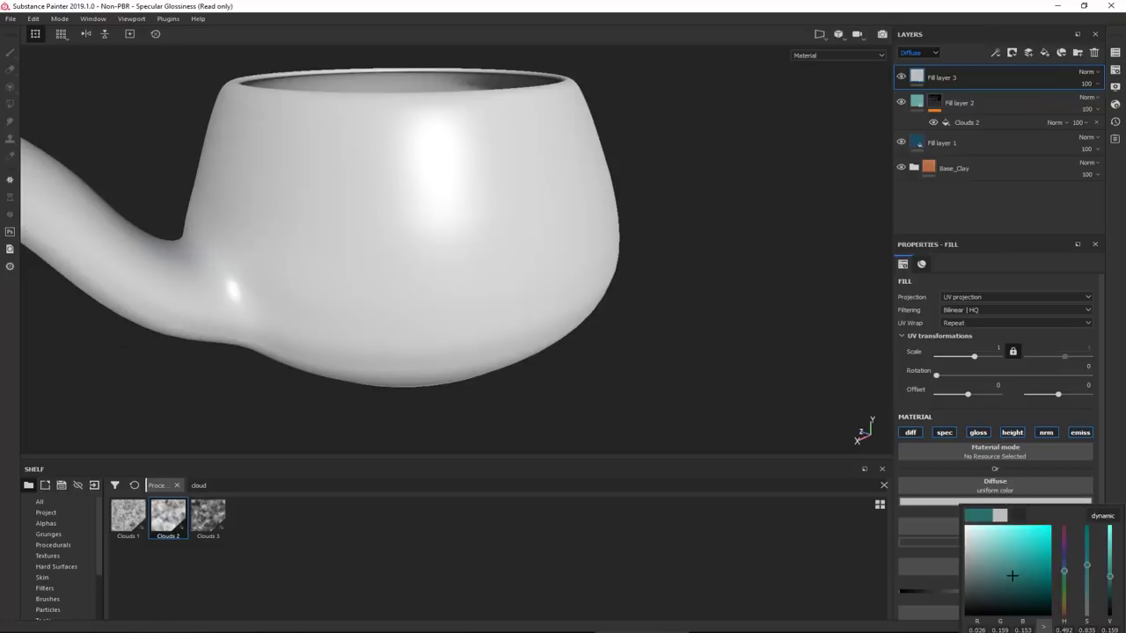
left_click(995, 546)
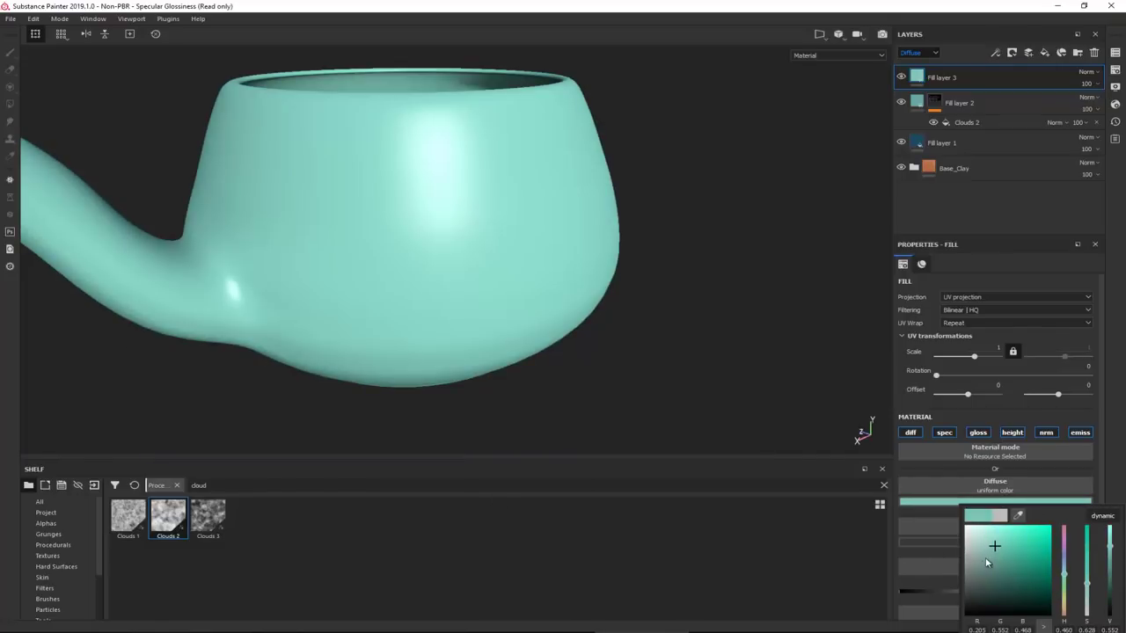
left_click(980, 558)
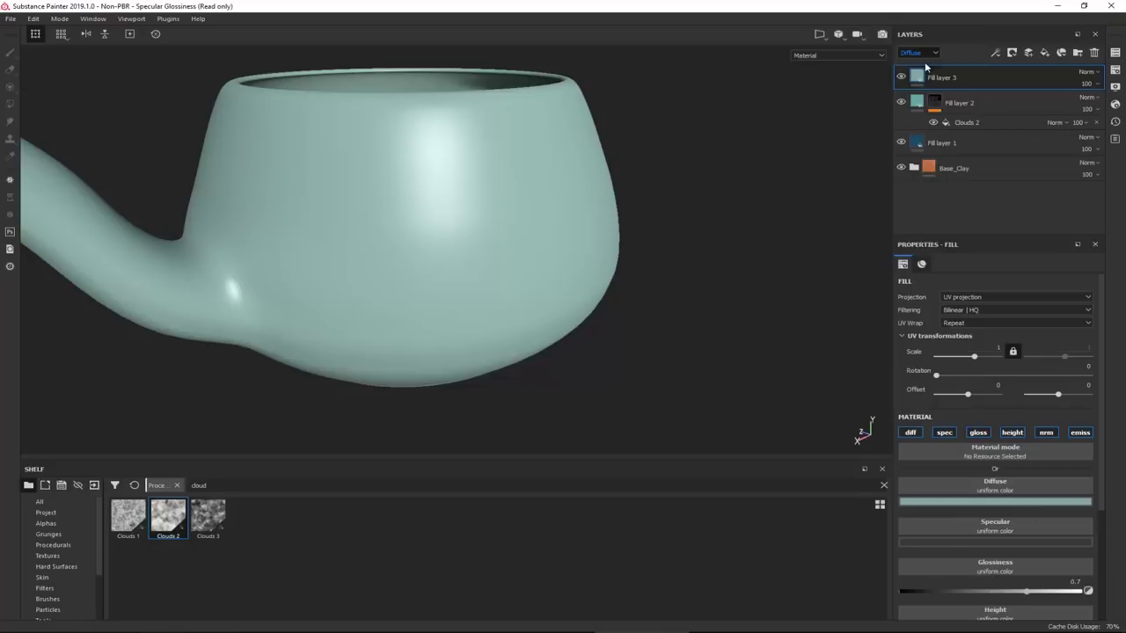
left_click(995, 54)
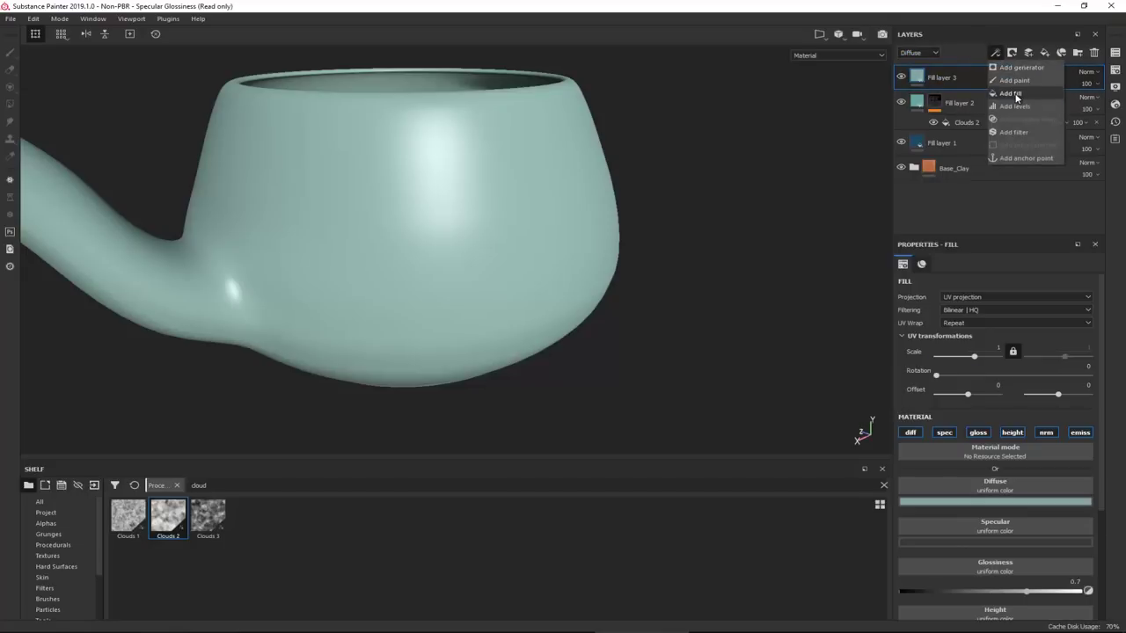
left_click(1011, 93)
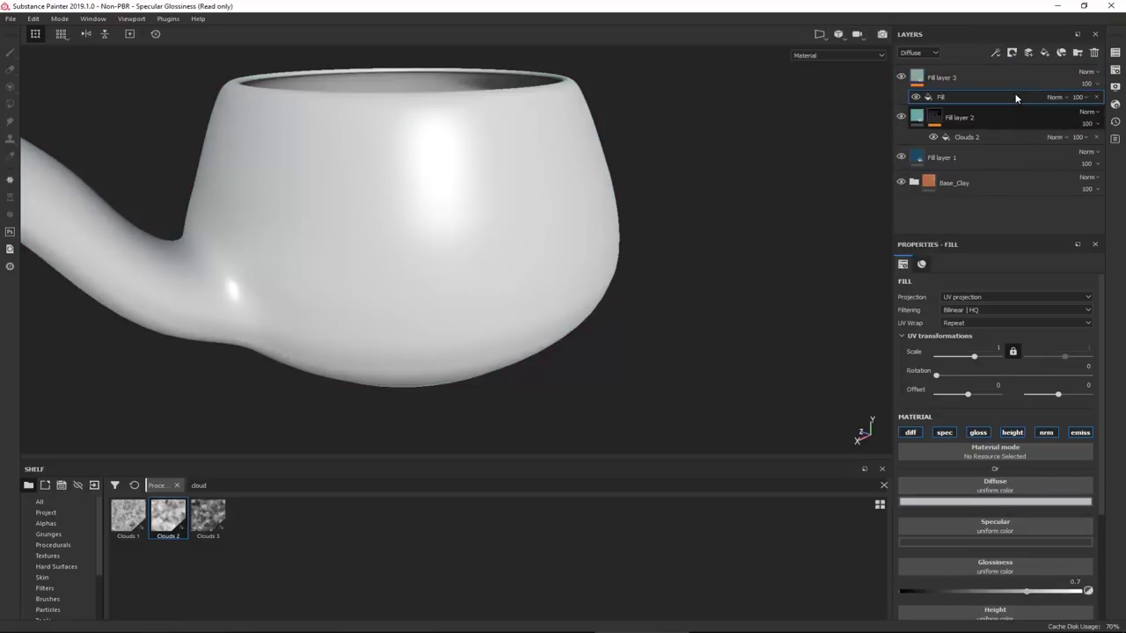
left_click(1098, 102)
- Add a black mask to Fill layer 3 and place a fill effect in it with Clouds 3 as the grayscale source
right_click(948, 81)
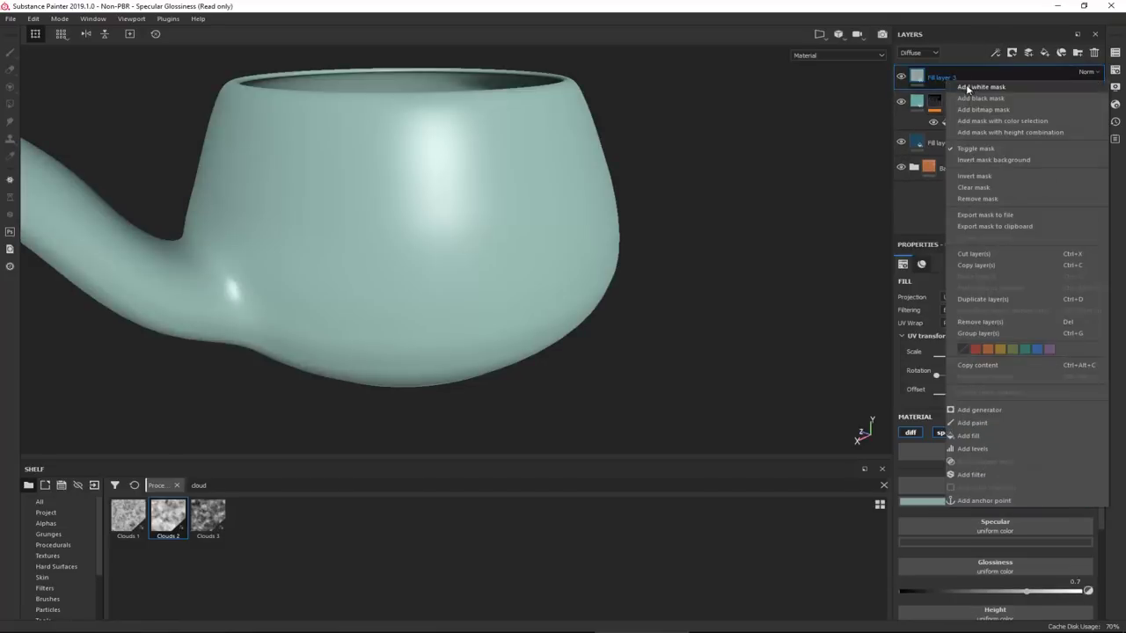
left_click(981, 98)
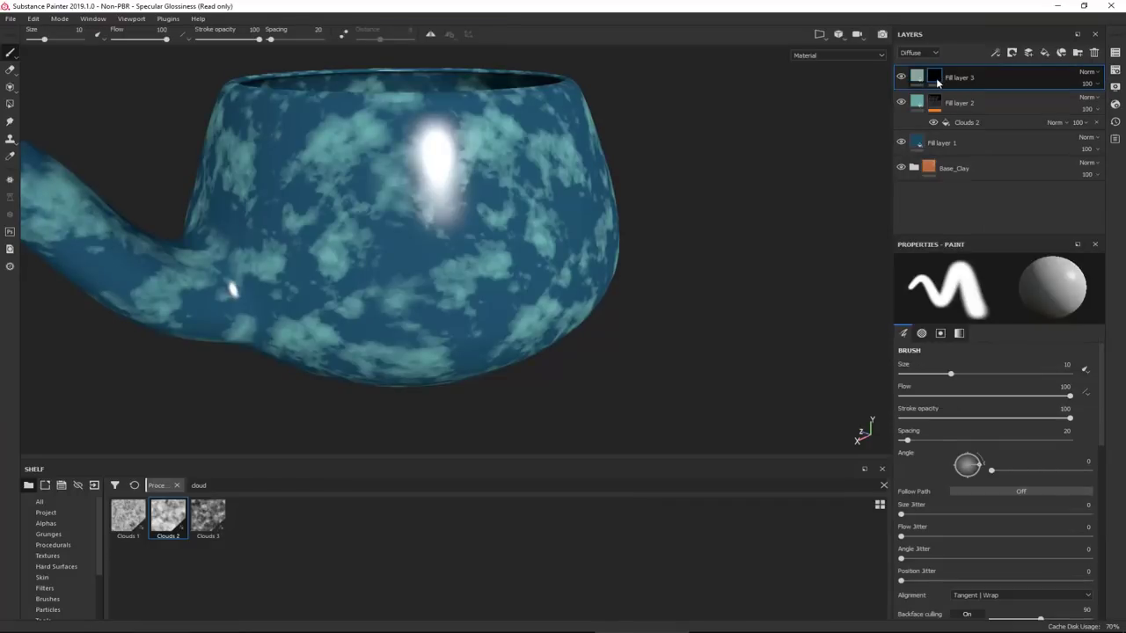
left_click(996, 55)
left_click(1013, 93)
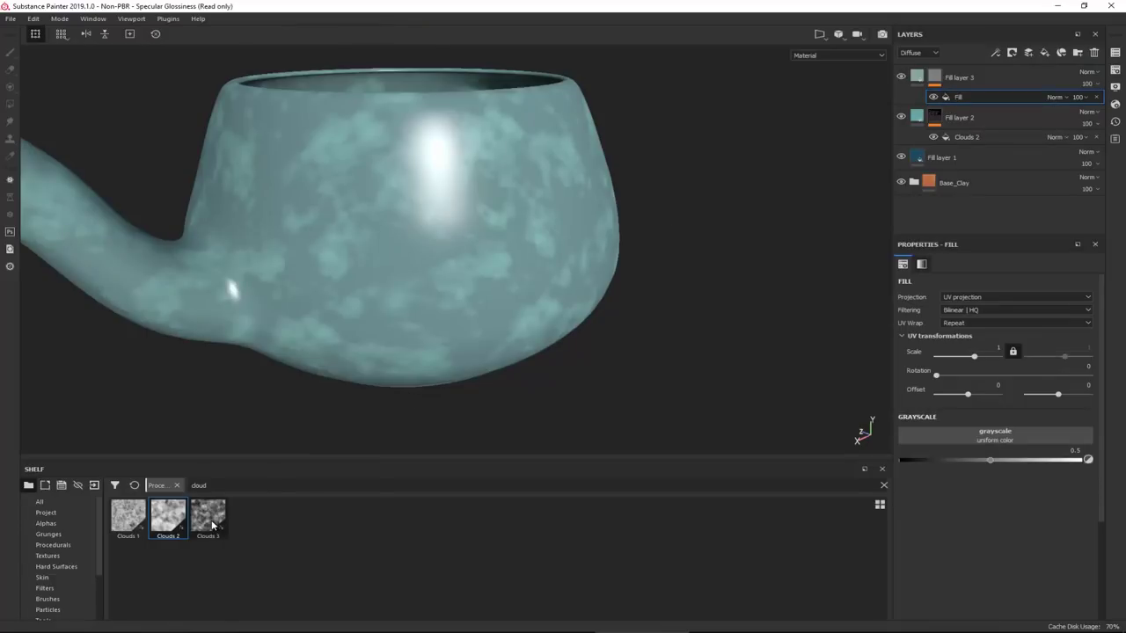
left_click_drag(212, 525, 987, 436)
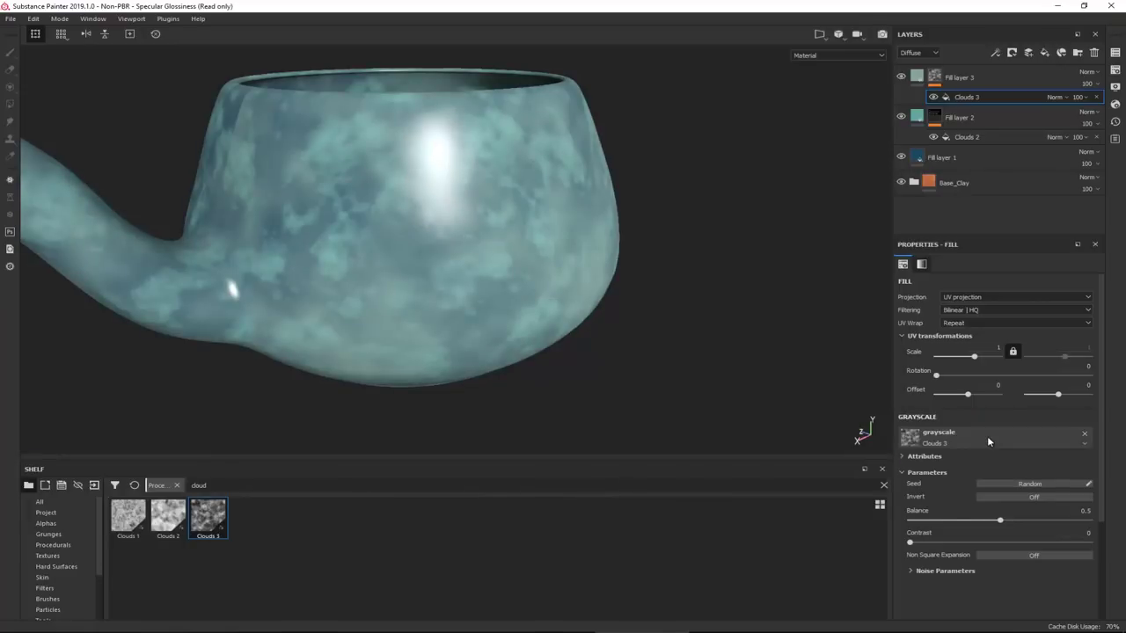
- Switch the Clouds 3 mask fill to tri-planar projection and try different scales, settling on 2
left_click(974, 300)
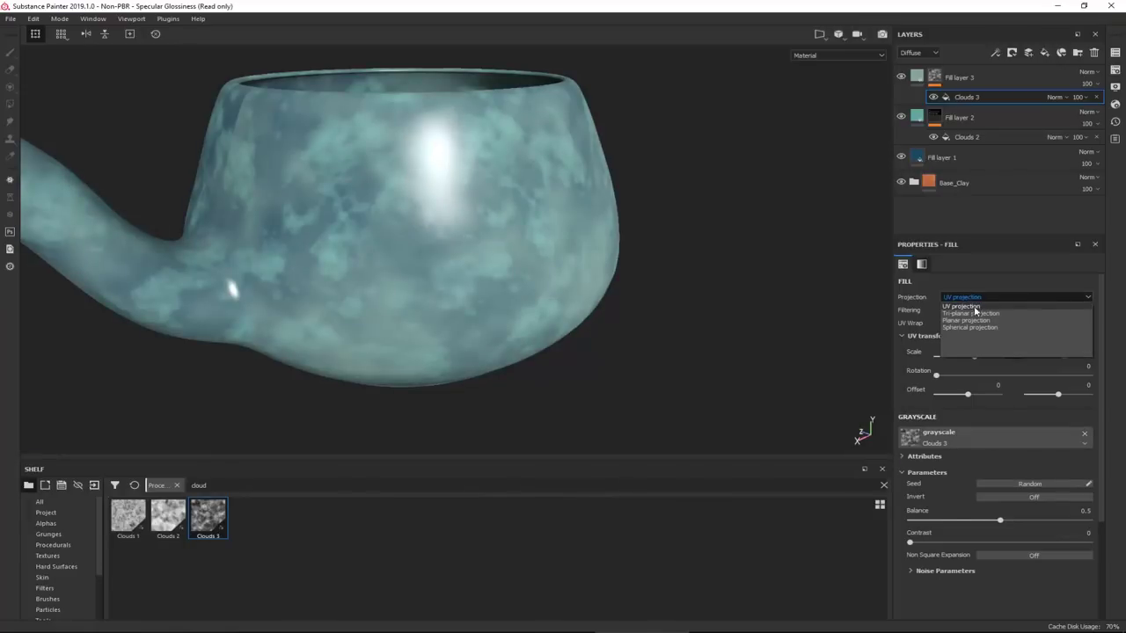
left_click(975, 314)
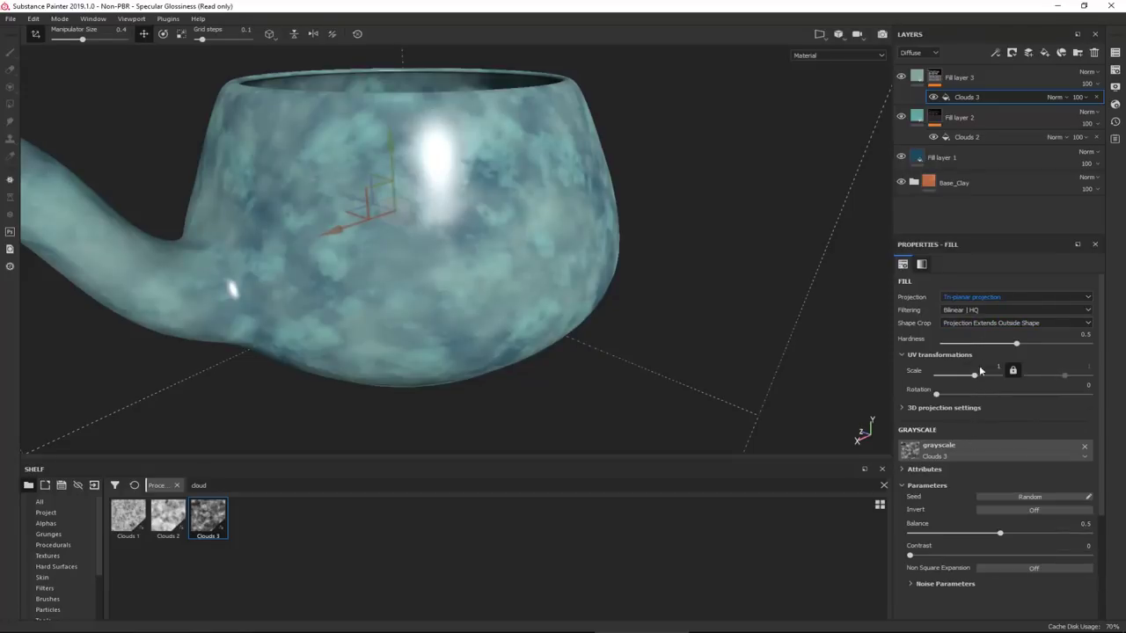
left_click(999, 368)
type("2")
key("Return")
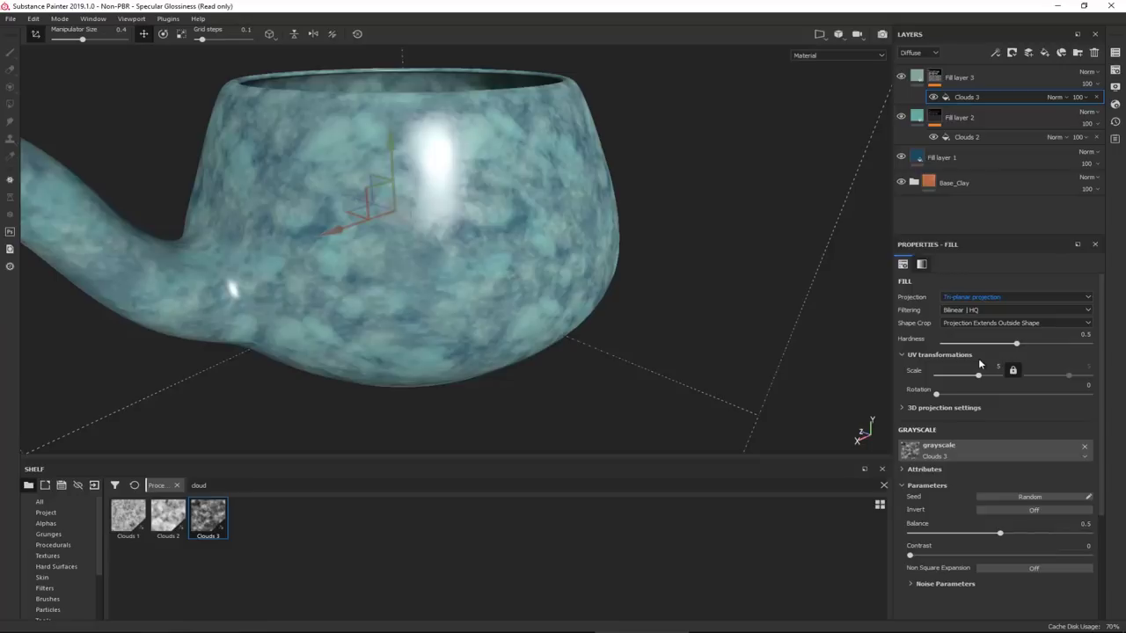
left_click(1000, 367)
key("Return")
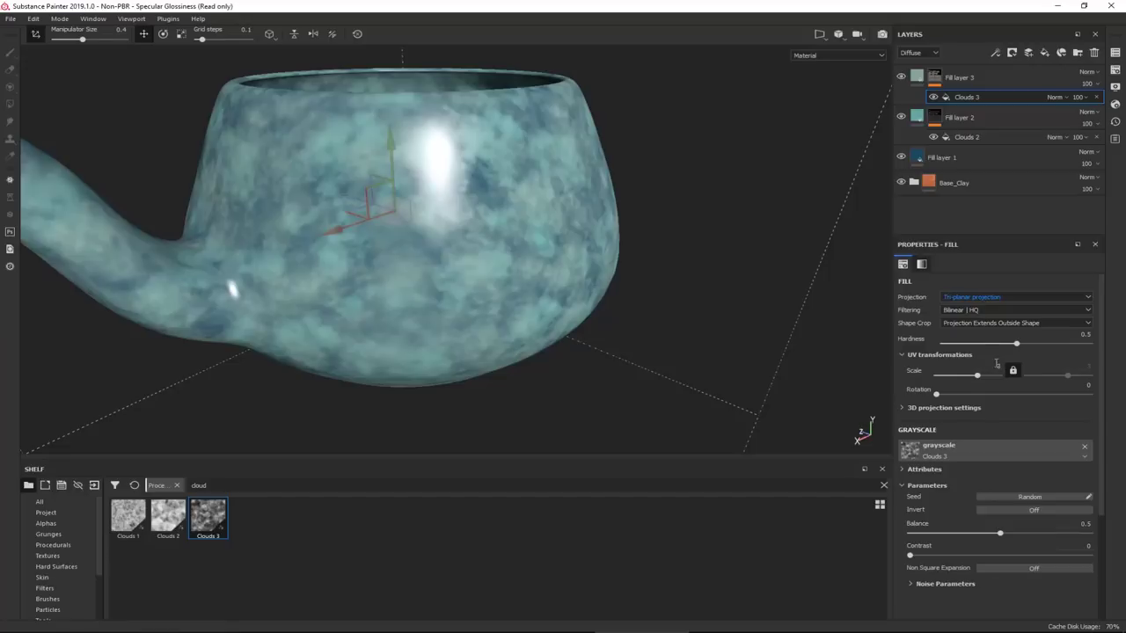
left_click(1000, 366)
type("2")
key("Return")
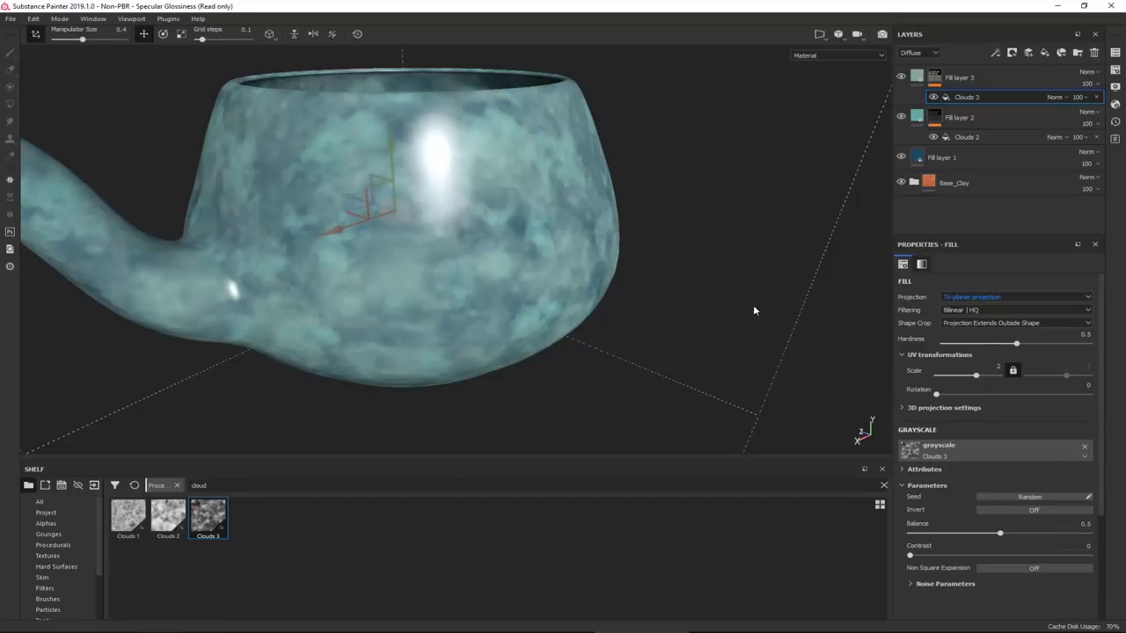
- Lower Fill layer 3's opacity to 43 in the diffuse channel so the grey-green clouds blend into the glaze
left_click_drag(753, 304, 447, 207, "alt")
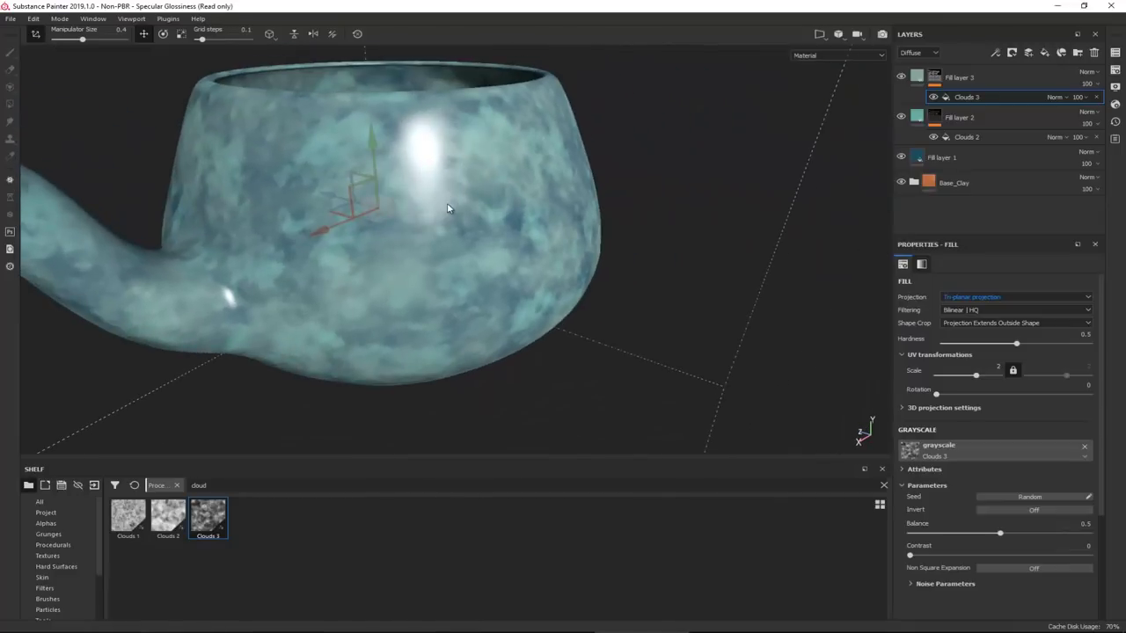
left_click(1083, 97)
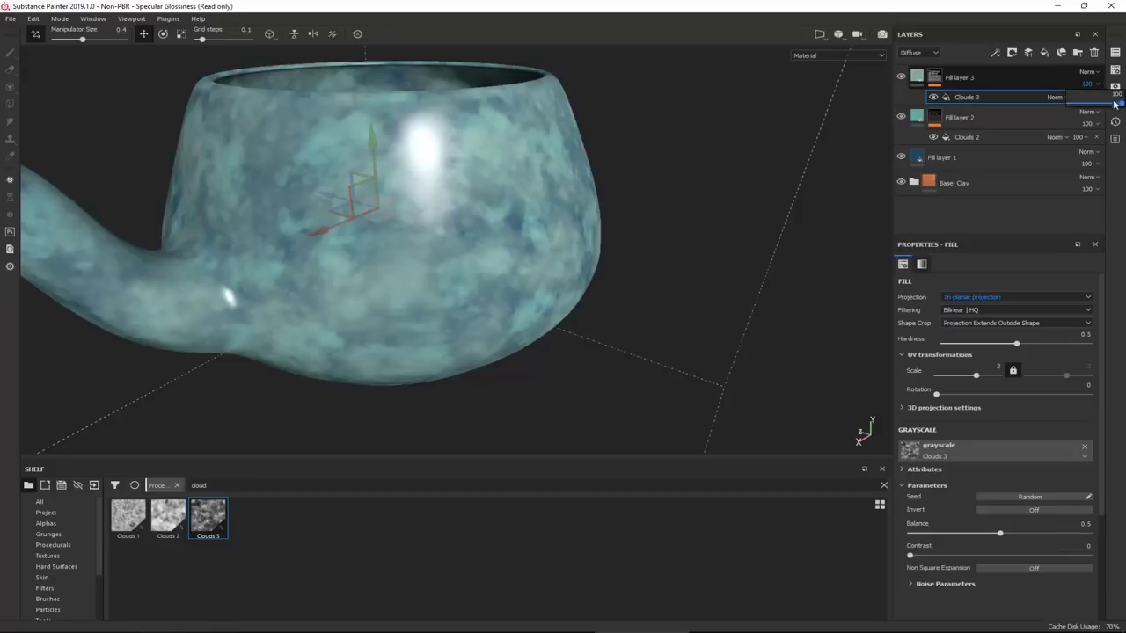
left_click_drag(1121, 104, 1090, 106)
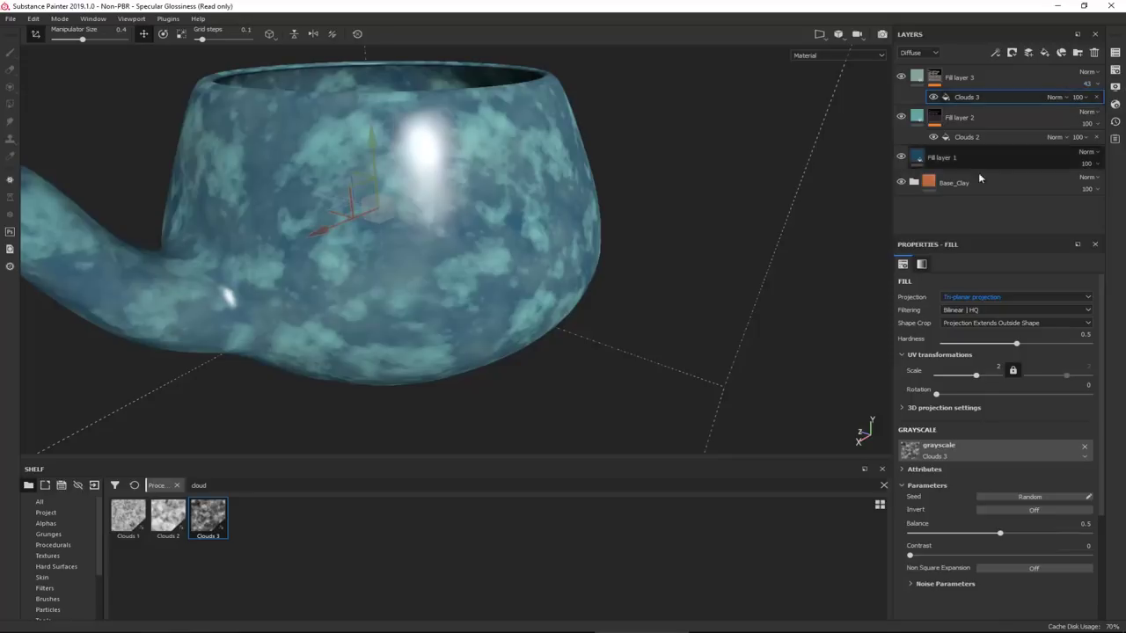
mouse_move(531, 254)
left_mouse_down("alt")
mouse_move(466, 225)
mouse_move(479, 220)
left_mouse_up("alt")
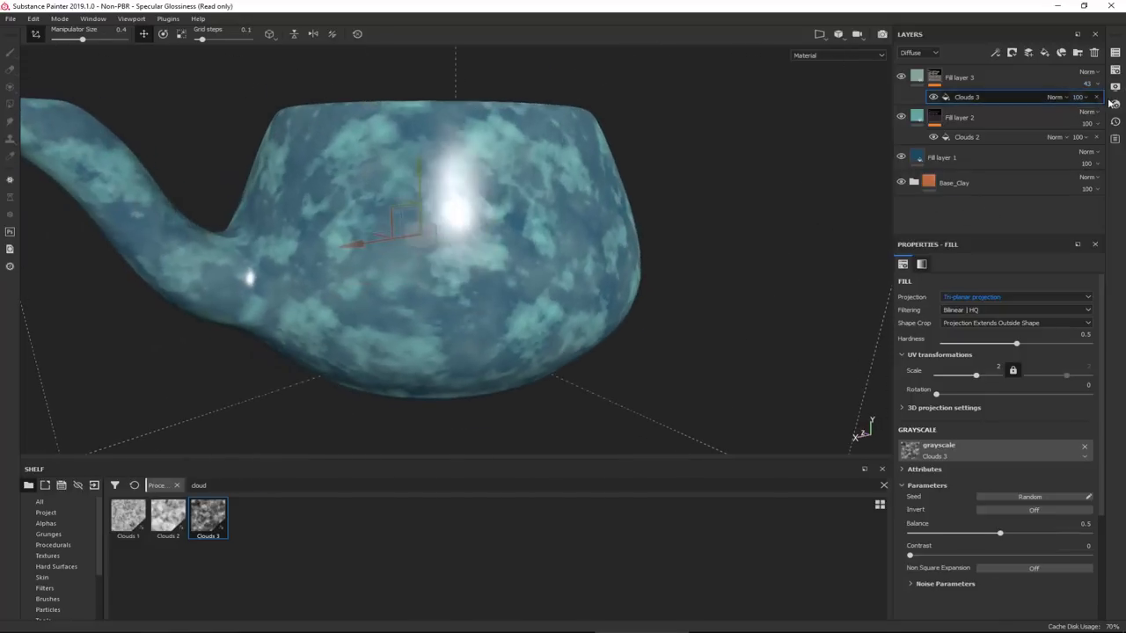
- Lower Fill layer 2's opacity to 44 in the diffuse channel to soften the turquoise patches
left_click(1079, 137)
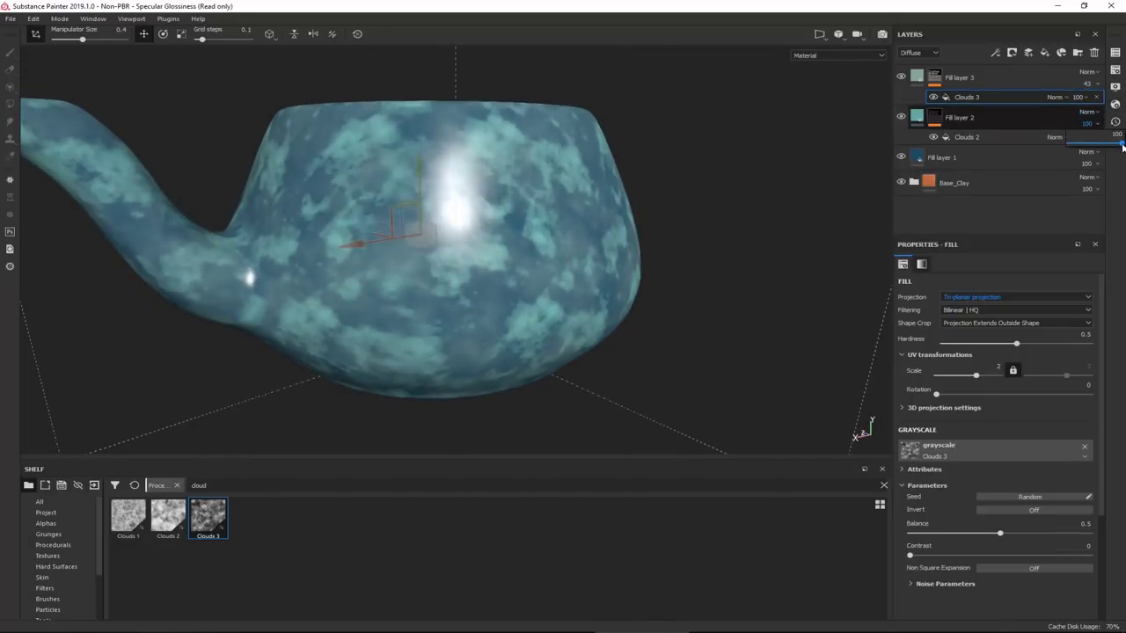
left_click_drag(1123, 147, 1084, 148)
left_click_drag(540, 156, 505, 192, "alt")
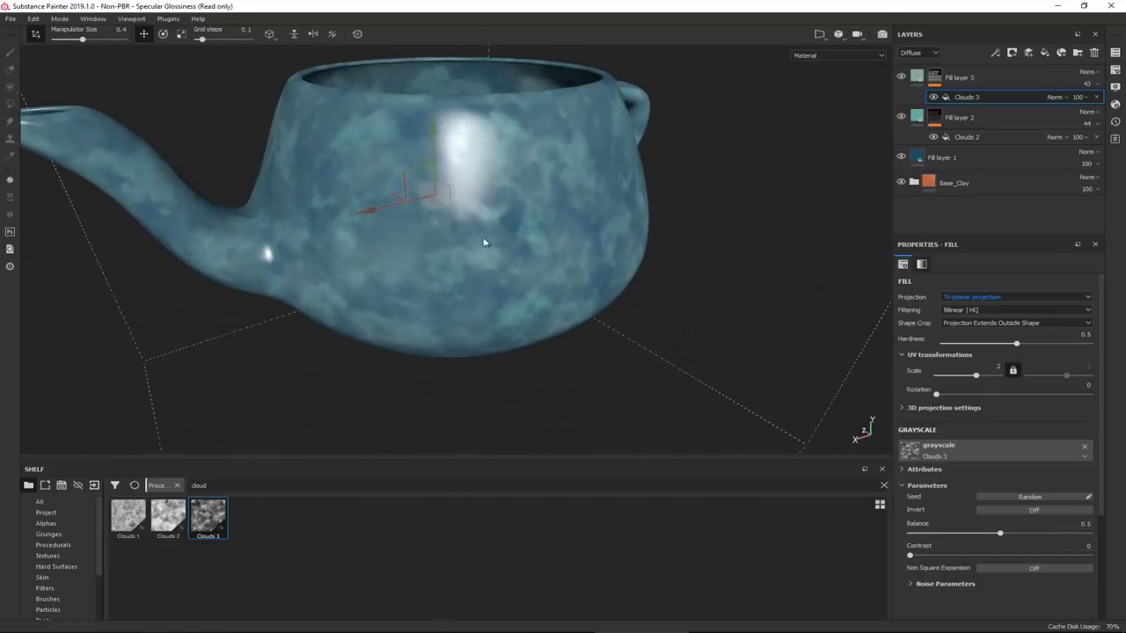
- Check the Vase_Color reference photo of glazed pots and search the procedurals for "leak" textures
left_click_drag(0, 52, 390, 98)
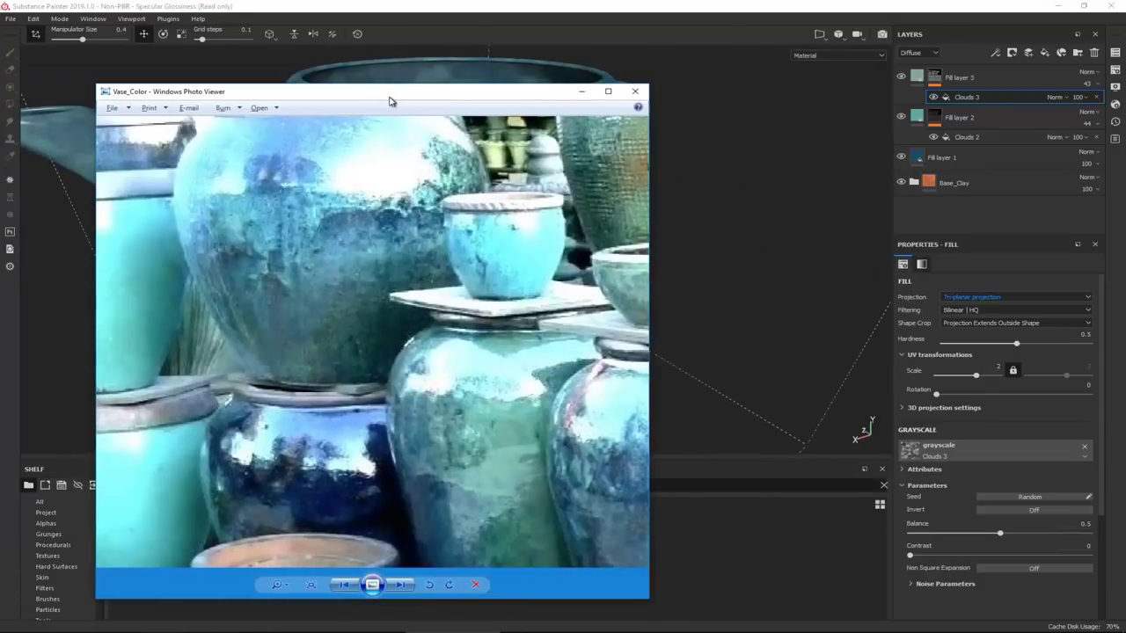
key("alt+Tab")
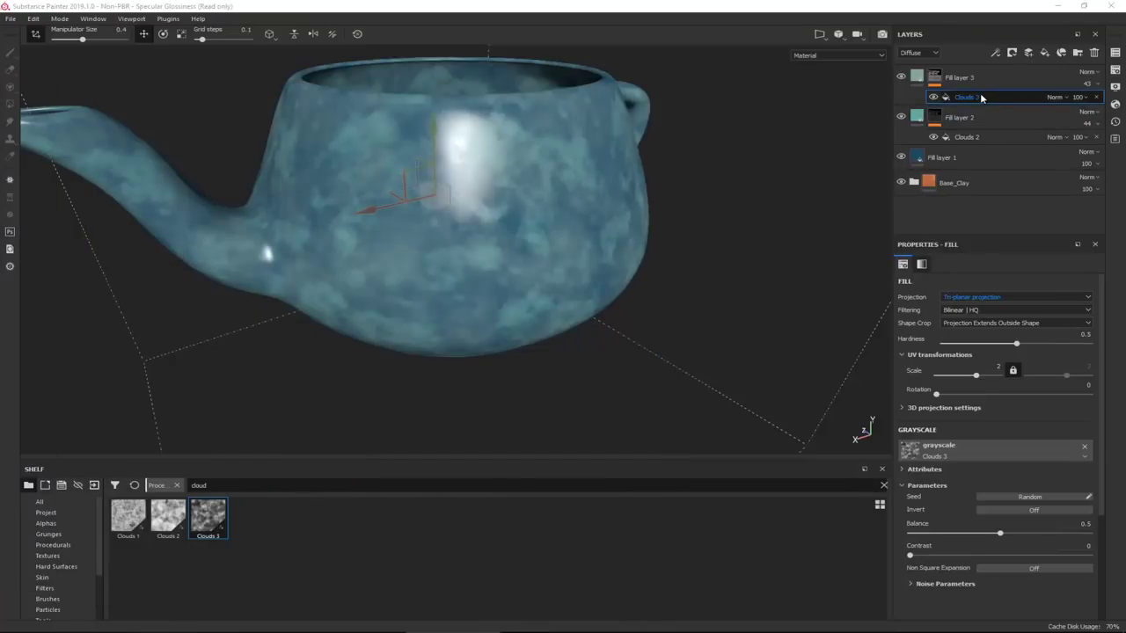
left_click_drag(243, 489, 121, 483)
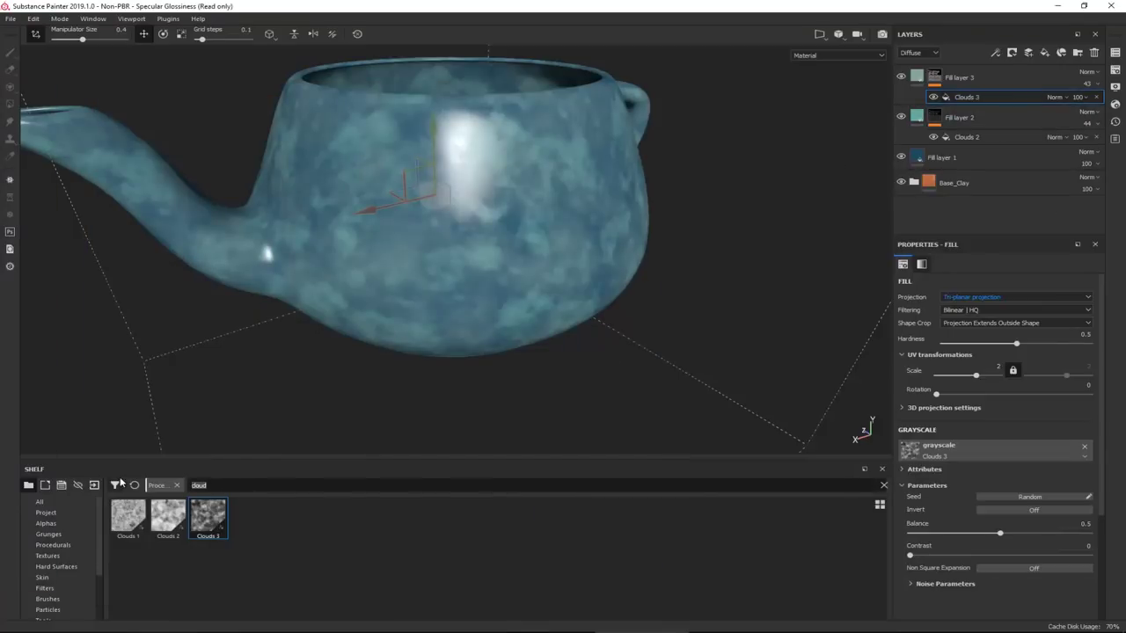
type("leak")
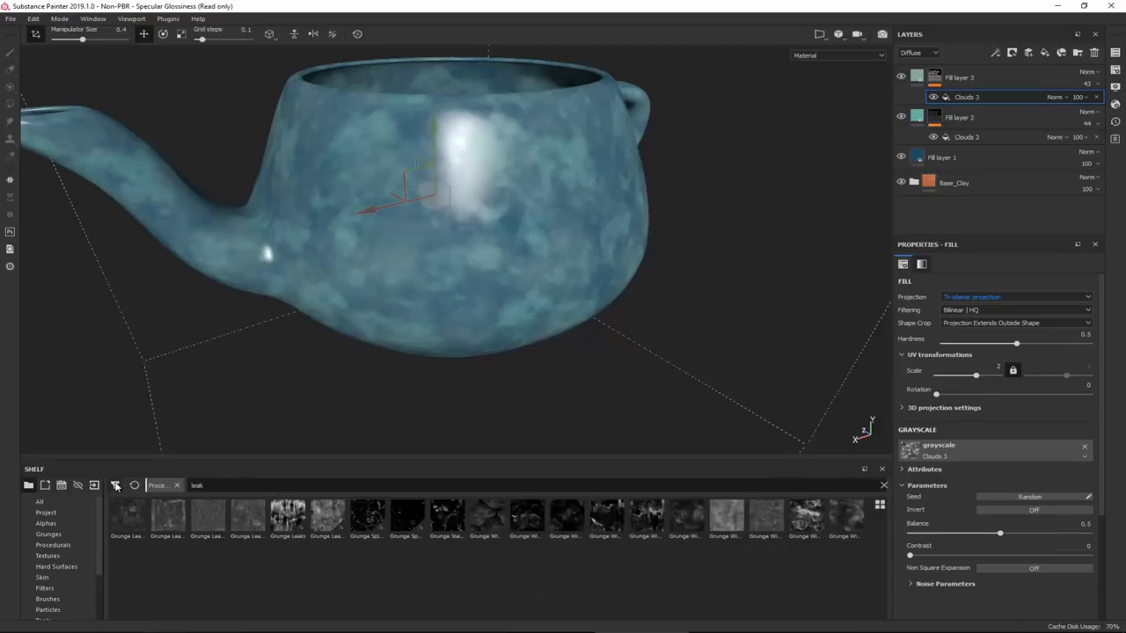
- Try Grunge Leaks as the grayscale source of the fill in Fill layer 3's mask and undo the replacement
mouse_move(299, 526)
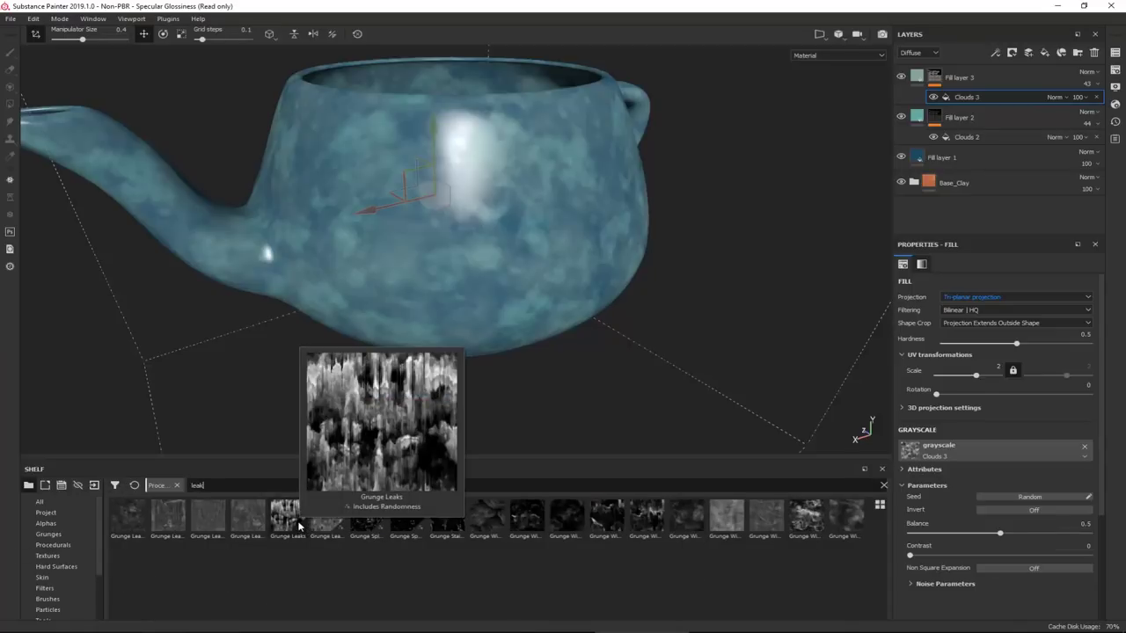
left_click_drag(299, 526, 964, 456)
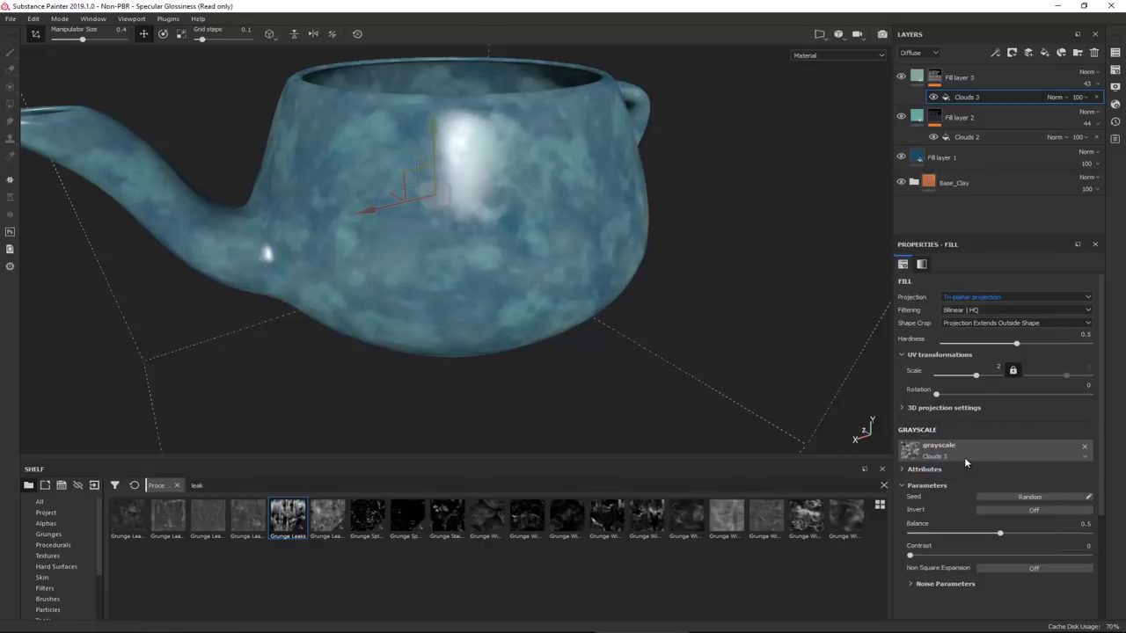
left_click_drag(566, 367, 568, 359, "alt")
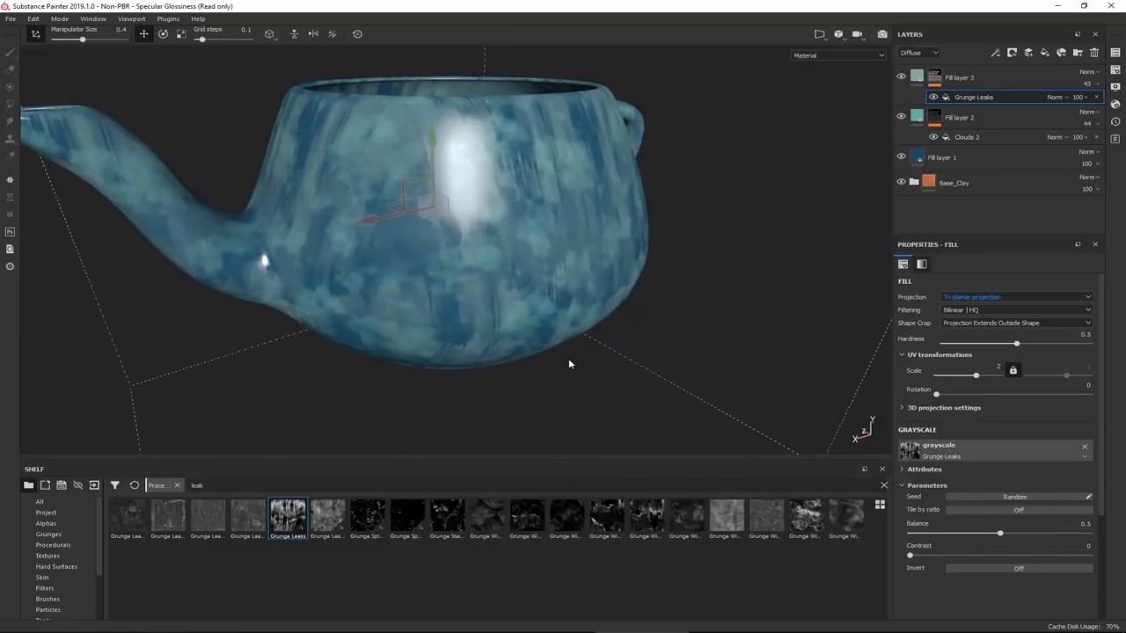
key("ctrl+z")
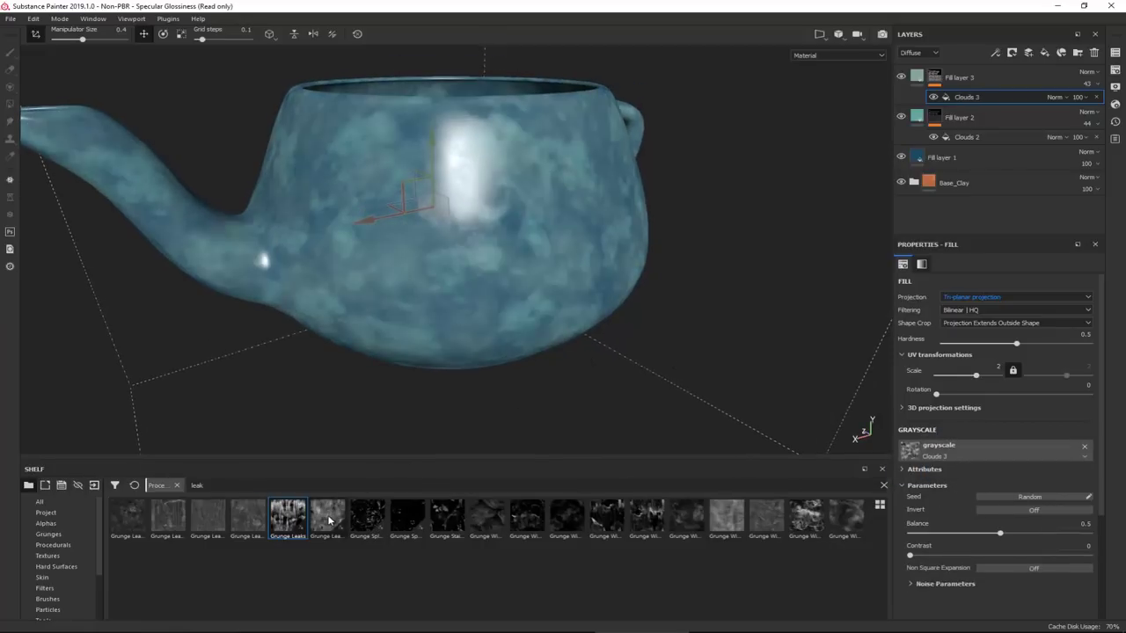
mouse_move(329, 520)
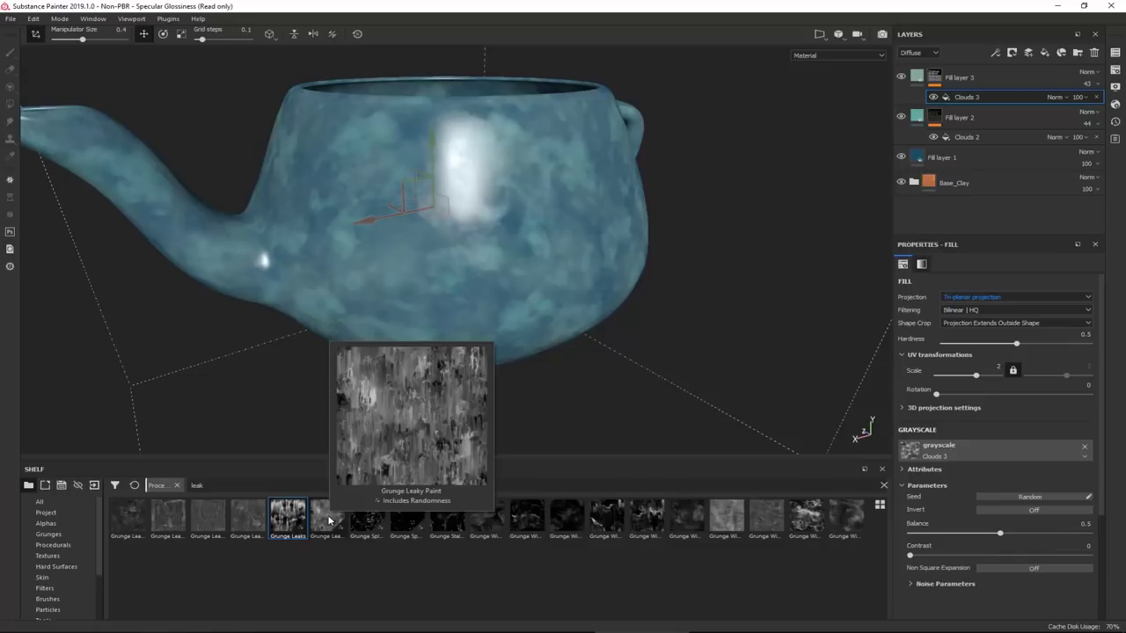
- Try Grunge Leaky Paint as the grayscale source of the fill in Fill layer 3's mask and undo the replacement
mouse_move(329, 521)
left_mouse_down()
mouse_move(375, 527)
mouse_move(1010, 450)
left_mouse_up()
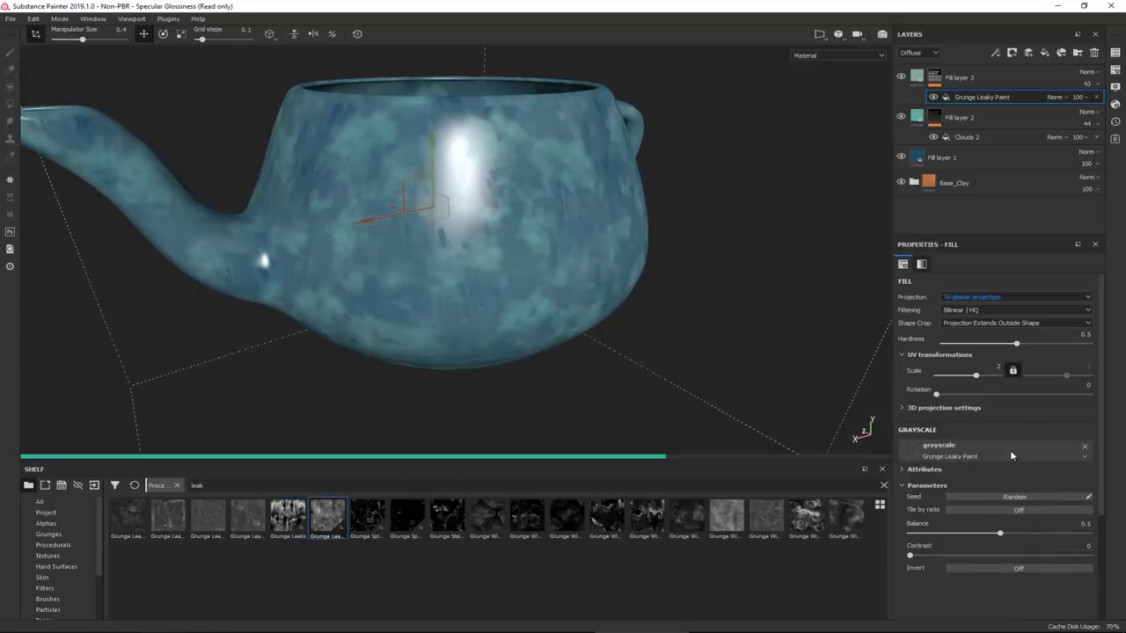
left_click_drag(551, 335, 608, 308, "alt")
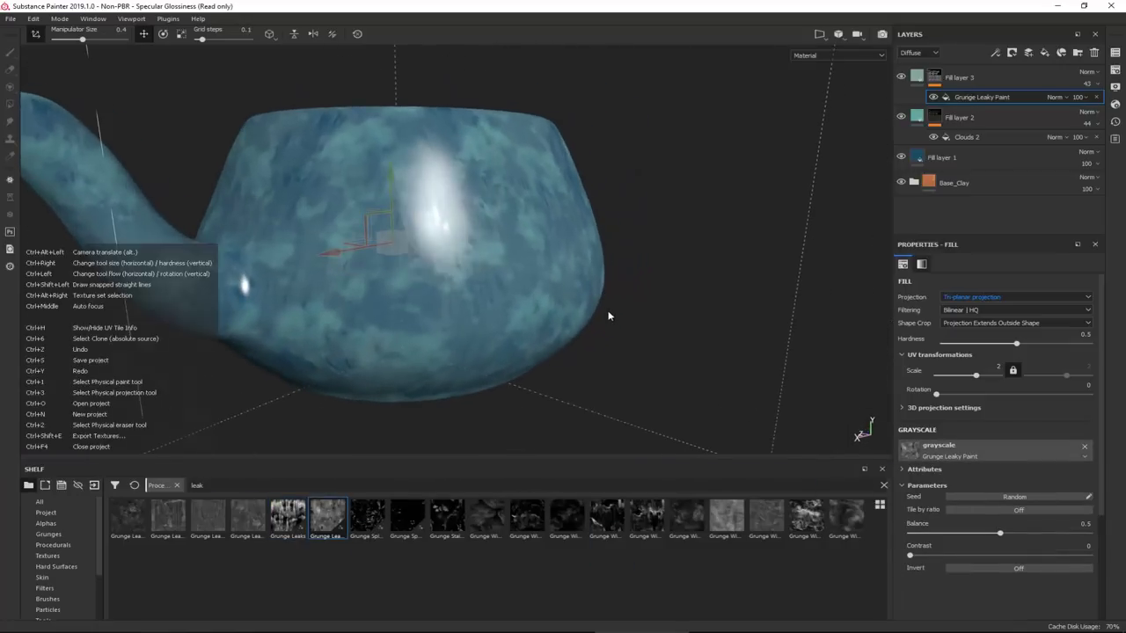
key("ctrl+z")
mouse_move(530, 244)
left_mouse_down("alt")
mouse_move(573, 322)
mouse_move(557, 346)
mouse_move(551, 334)
left_mouse_up("alt")
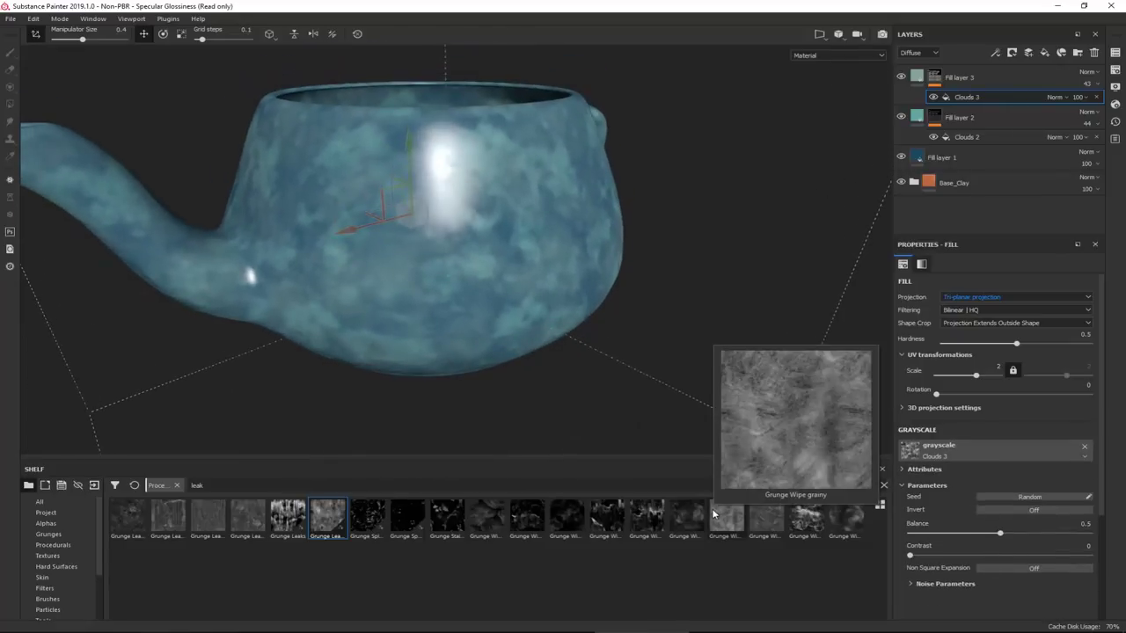
- Use Grunge Wipe grainy as the grayscale source of the fill in Fill layer 3's mask
left_click_drag(731, 516, 969, 471)
left_click_drag(610, 350, 681, 307, "alt")
left_click_drag(605, 343, 542, 347, "alt")
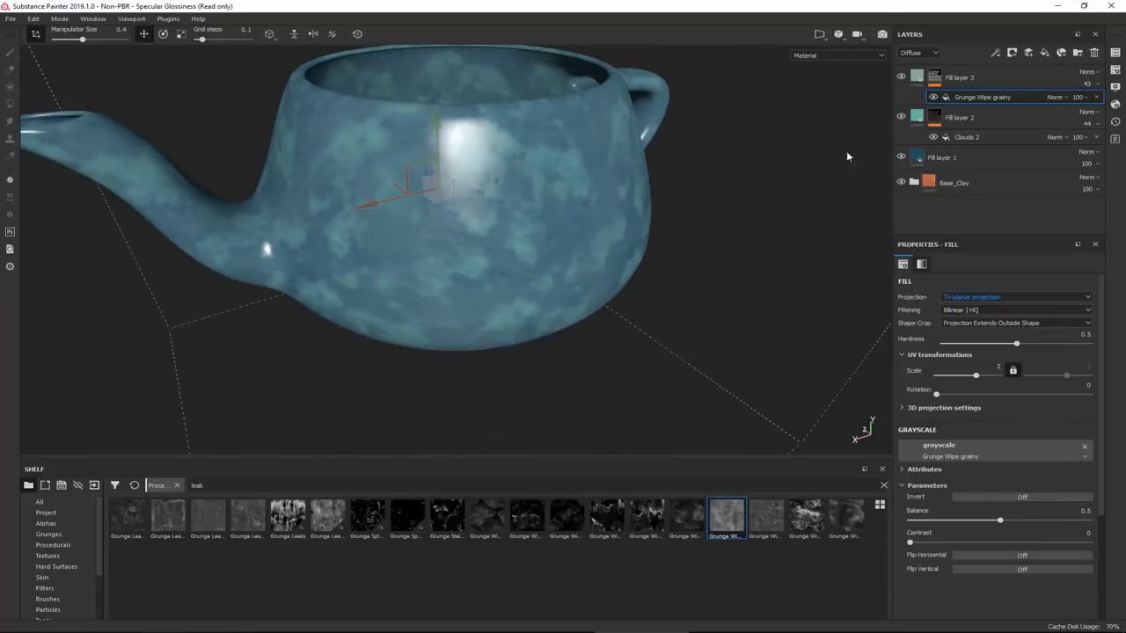
- Lower Fill layer 3's opacity to 18 in the diffuse channel to make the grainy overlay subtler
left_click(1090, 84)
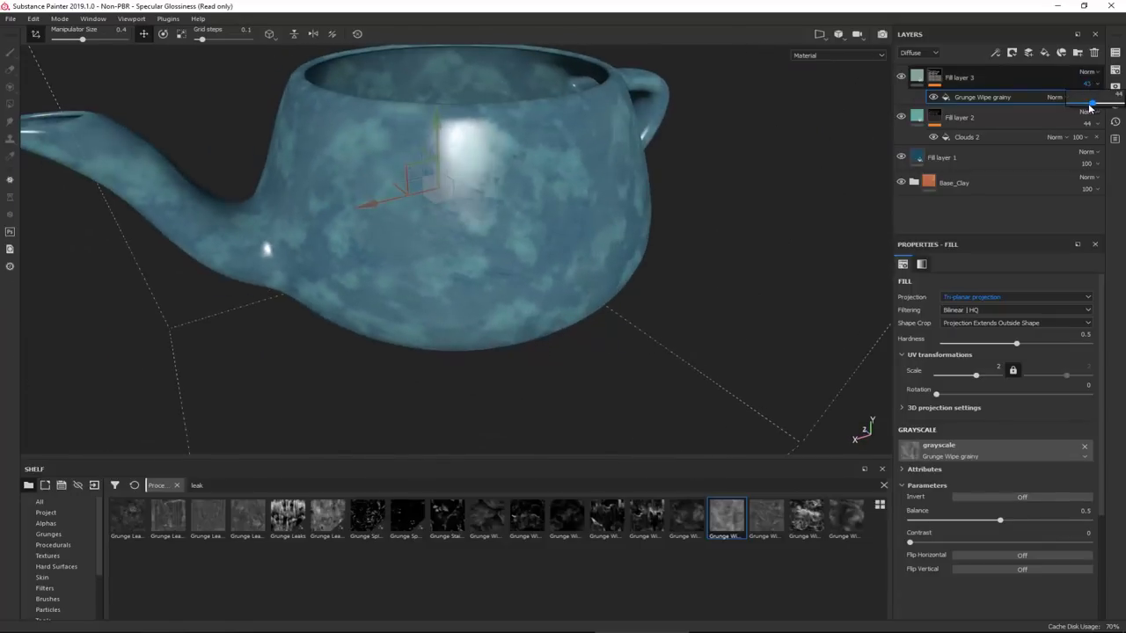
mouse_move(1091, 107)
left_mouse_down()
mouse_move(1101, 107)
mouse_move(1075, 109)
left_mouse_up()
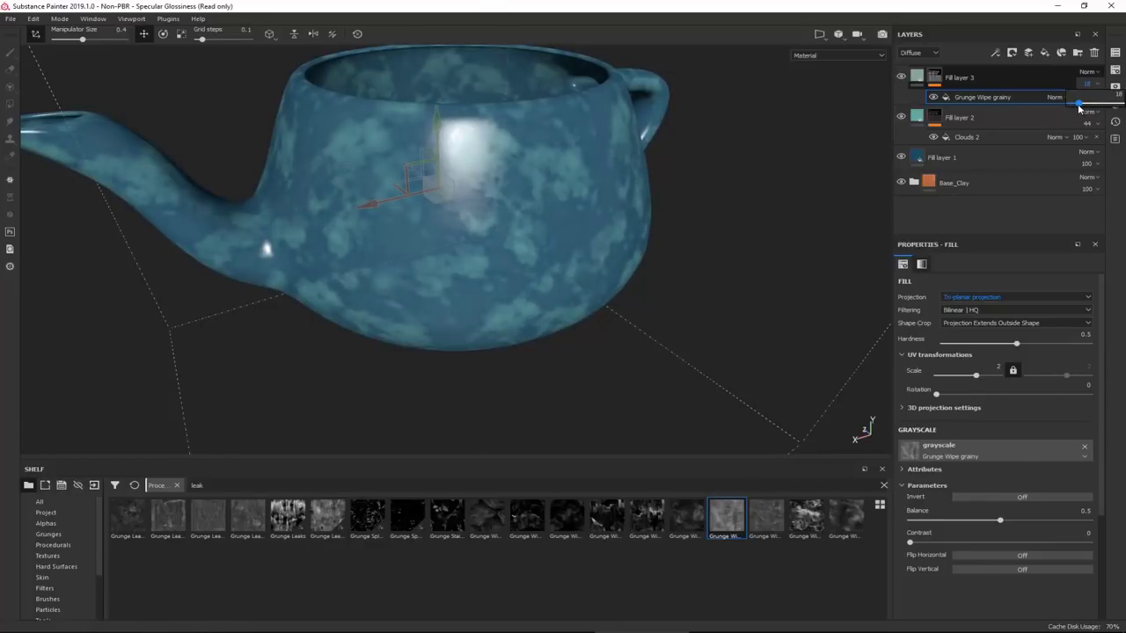
left_click_drag(584, 203, 610, 208, "alt")
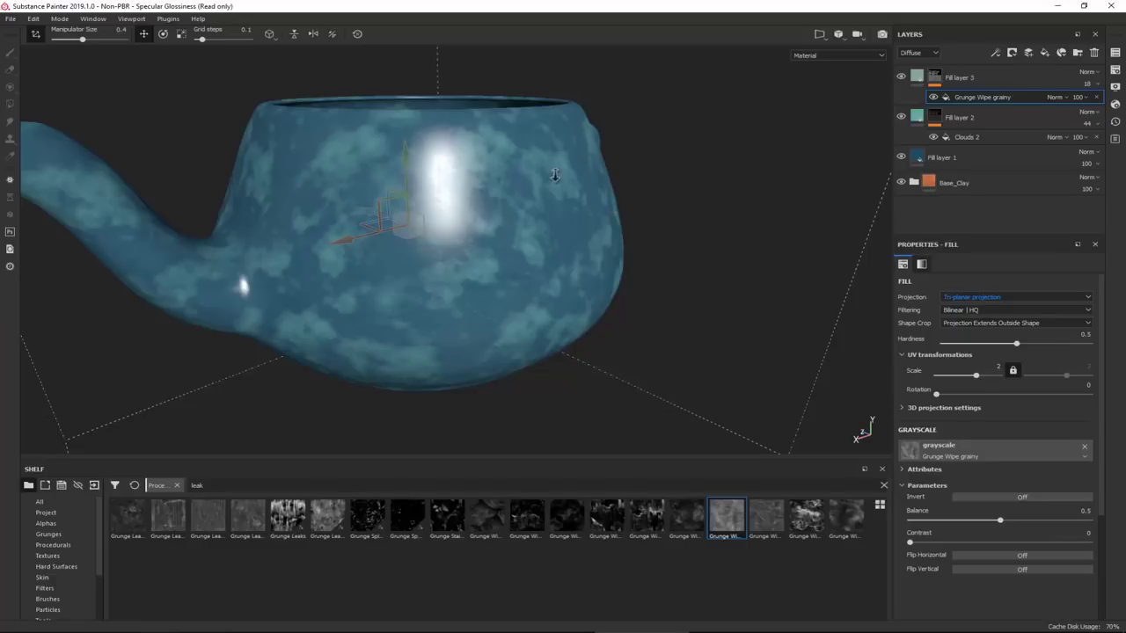
left_click_drag(554, 175, 546, 268, "alt")
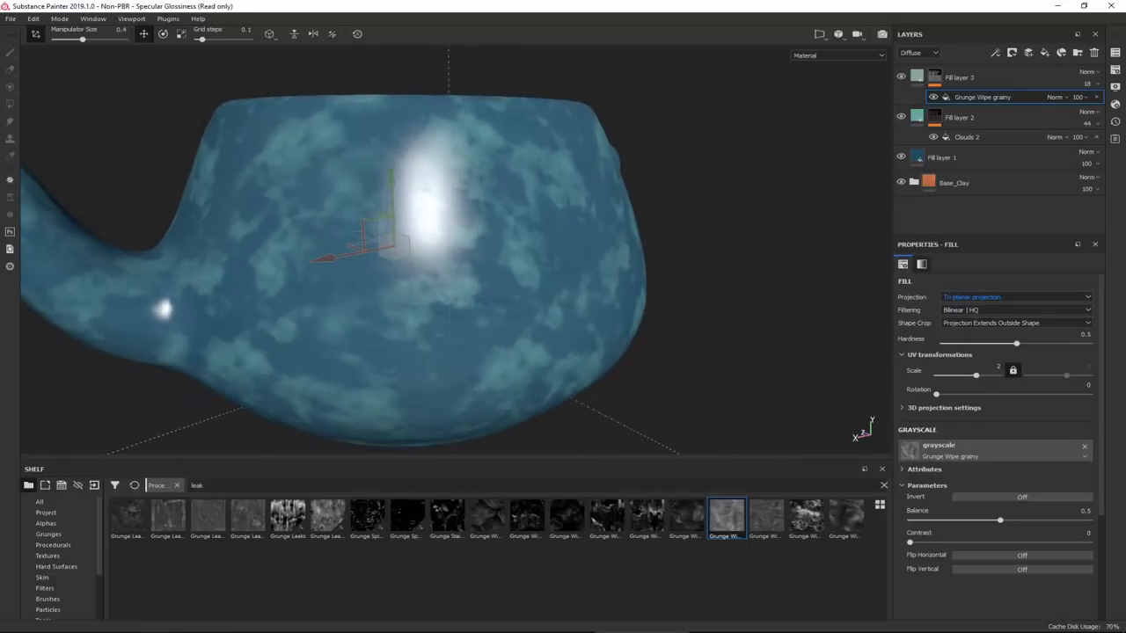
- Examine the reflections on the dark blue glazed pot in the Vase_Color reference photo
mouse_move(0, 123)
left_mouse_down()
mouse_move(739, 117)
mouse_move(816, 72)
left_mouse_up()
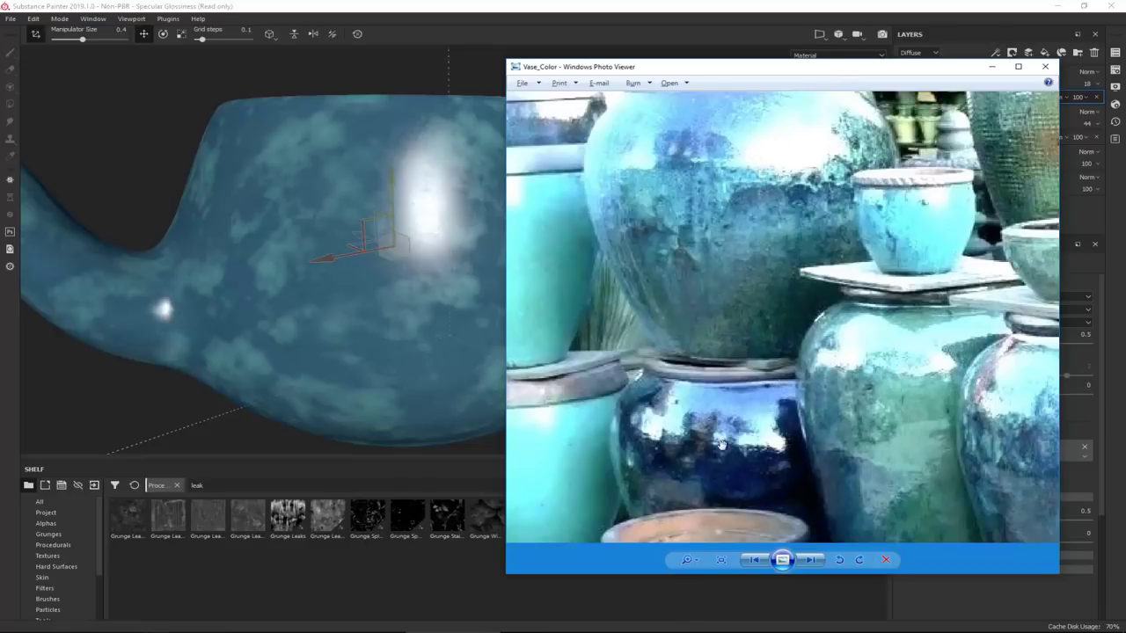
scroll(721, 444, "up", 4)
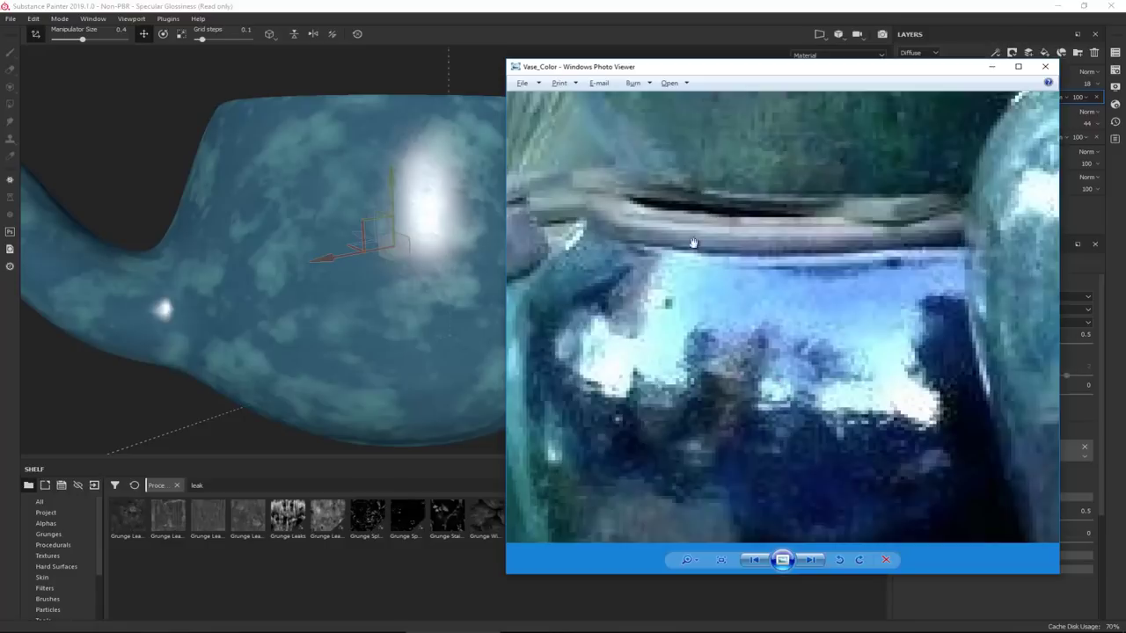
left_click_drag(690, 69, 0, 72)
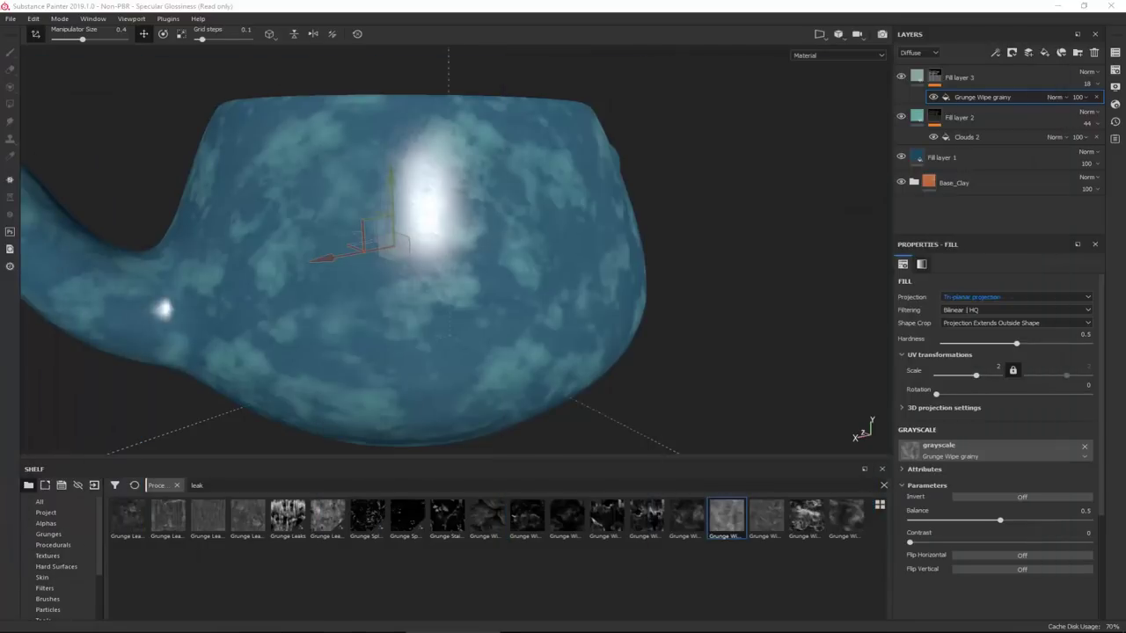
scroll(440, 201, "up", 2)
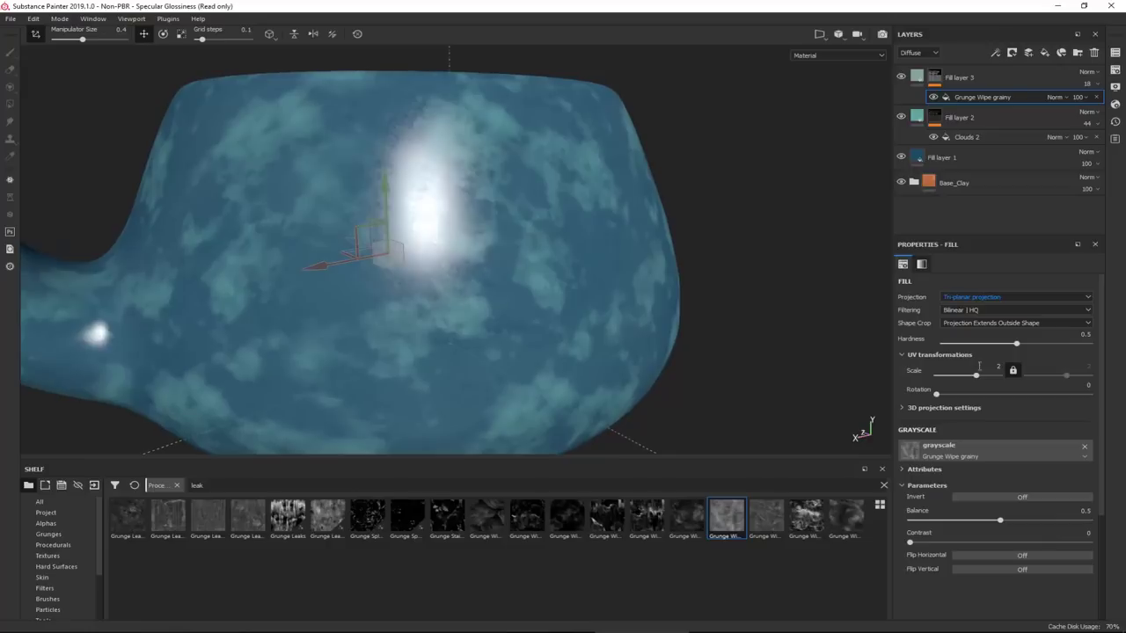
- Assign the BnW Spots 2 procedural to Fill layer 1's glossiness to break up the highlight
left_click(918, 80)
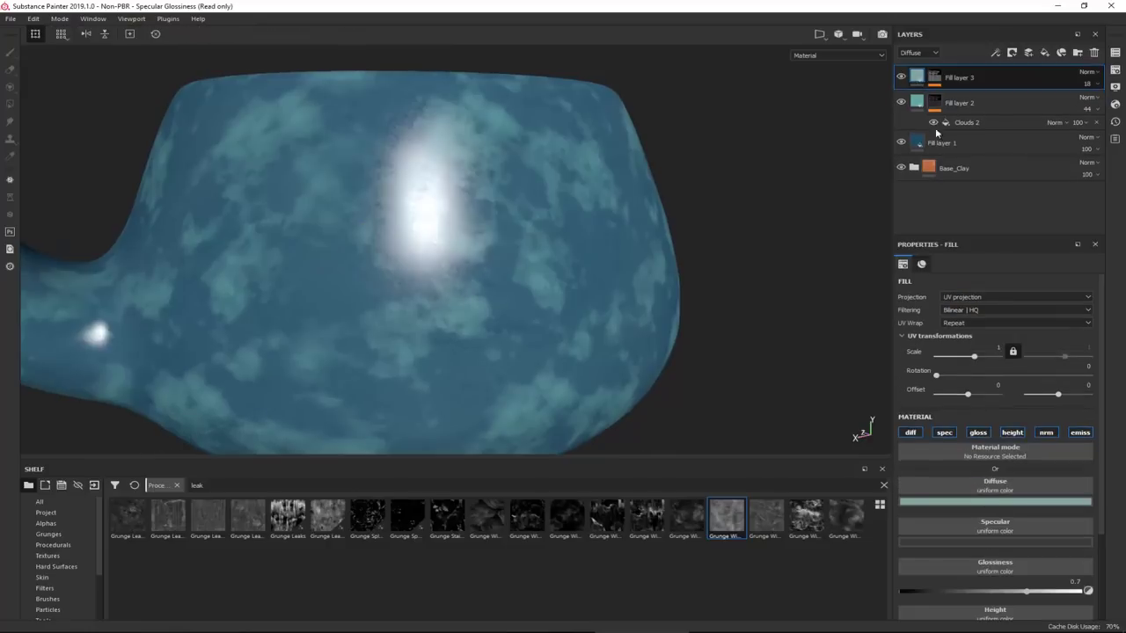
scroll(1009, 528, "down", 2)
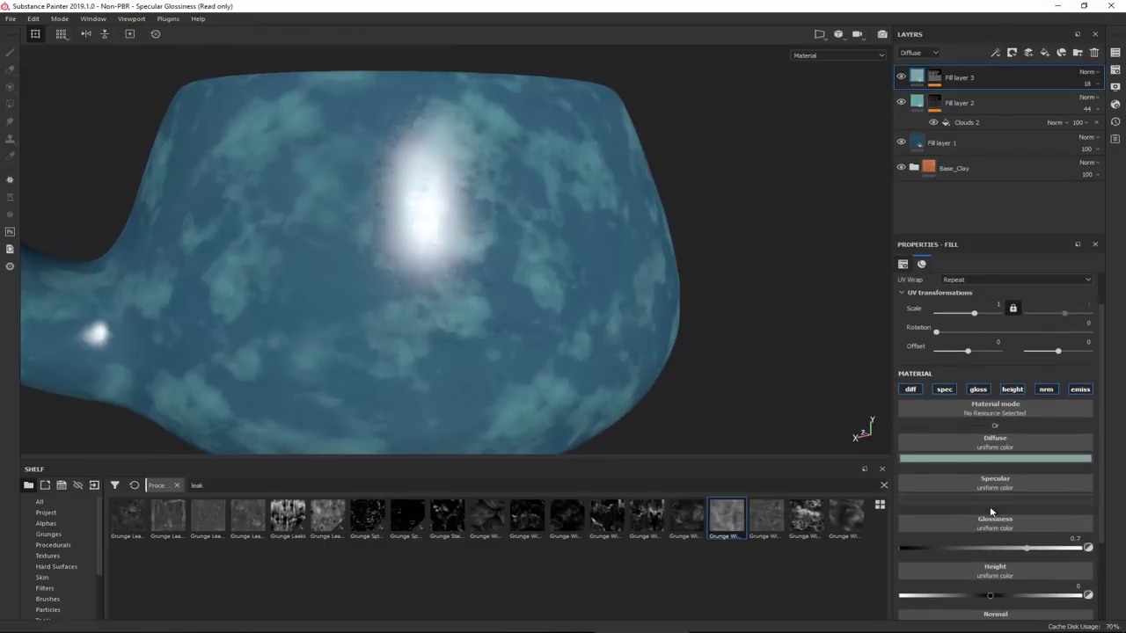
left_click(923, 141)
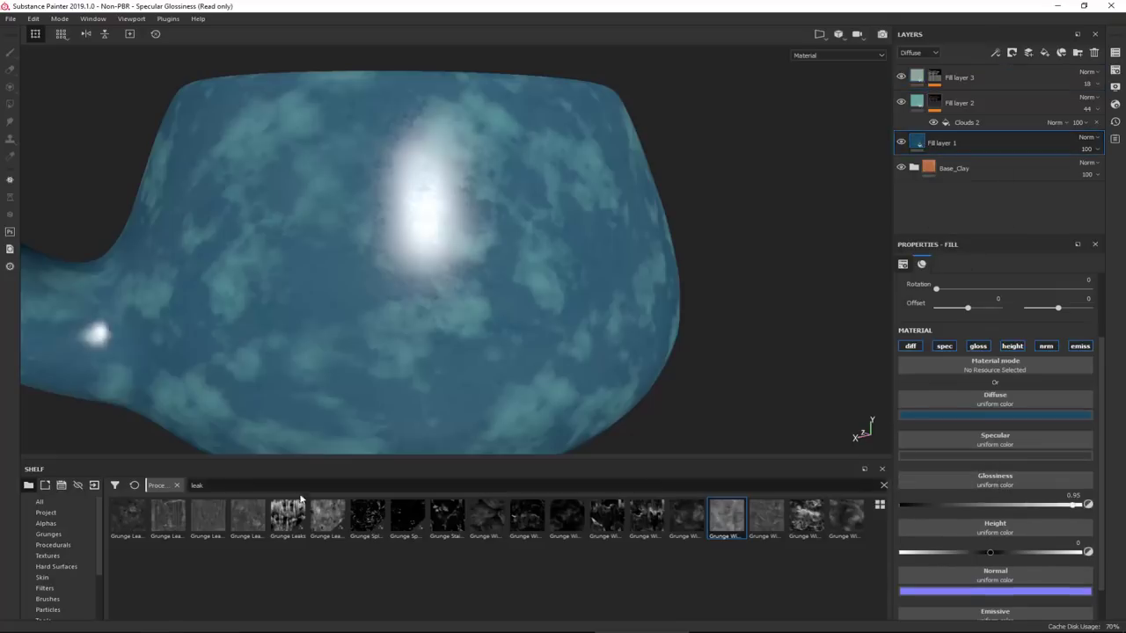
left_click(70, 546)
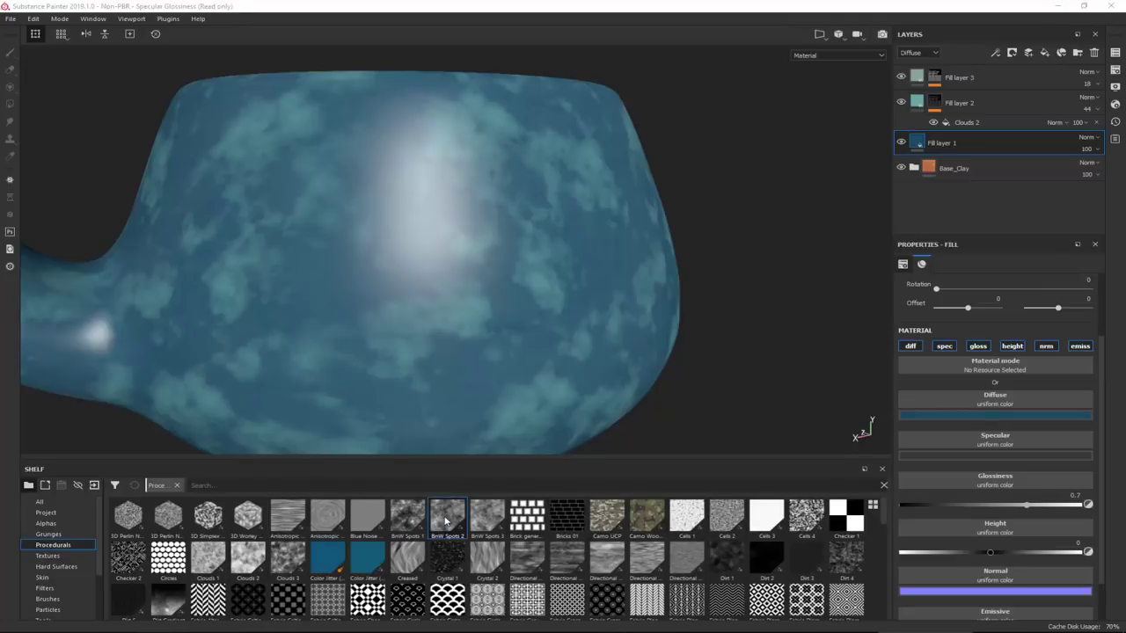
left_click_drag(437, 525, 998, 479)
left_click_drag(342, 264, 289, 251, "alt")
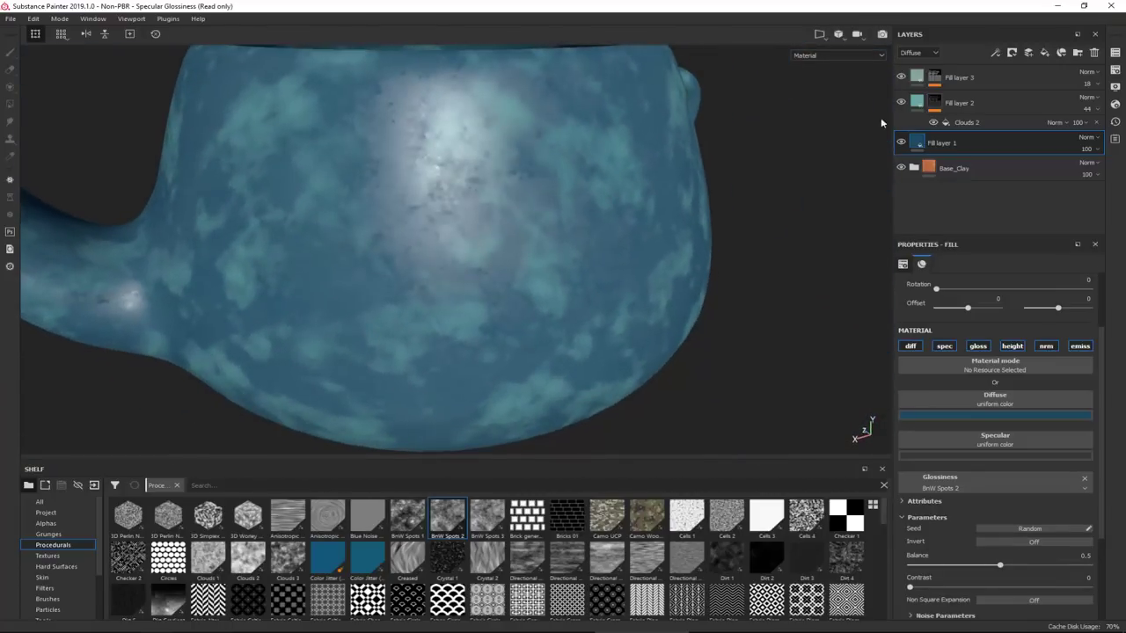
- Assign the BnW Spots 3 procedural to Fill layer 2's glossiness after trying BnW Spots 2 there
left_click(917, 103)
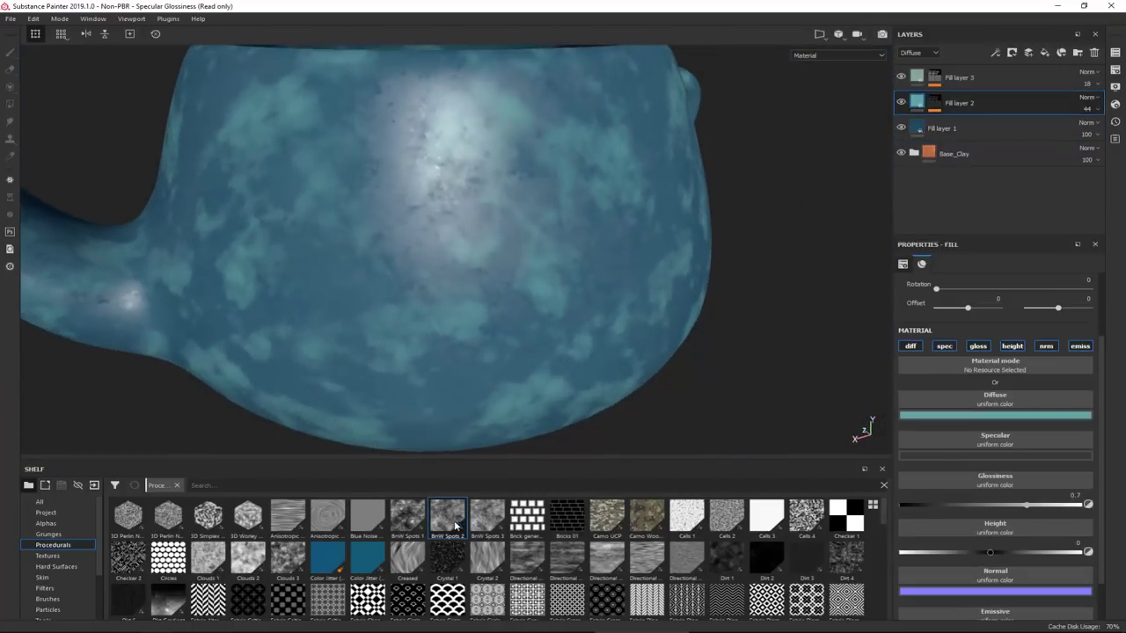
left_click_drag(455, 525, 1000, 487)
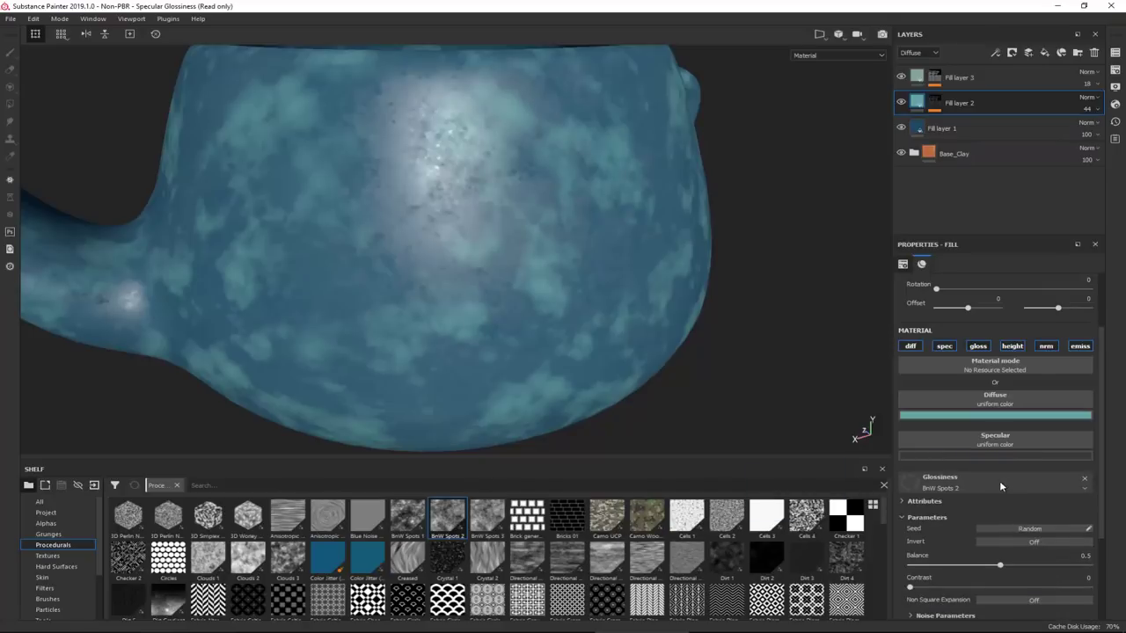
left_click_drag(378, 257, 482, 292, "alt")
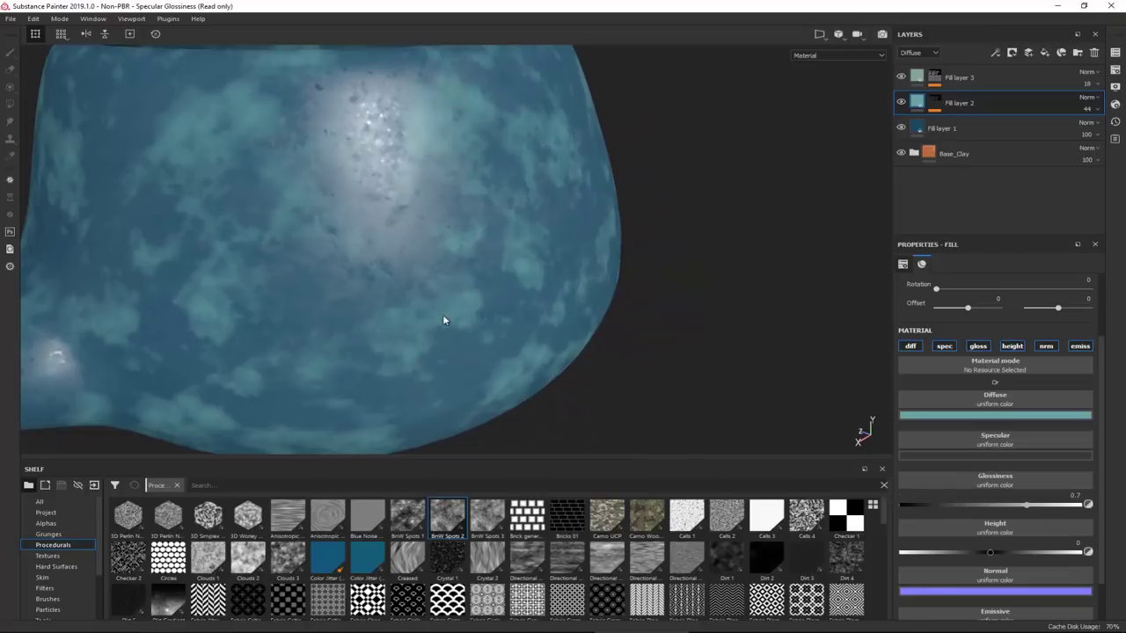
left_click_drag(488, 521, 1002, 481)
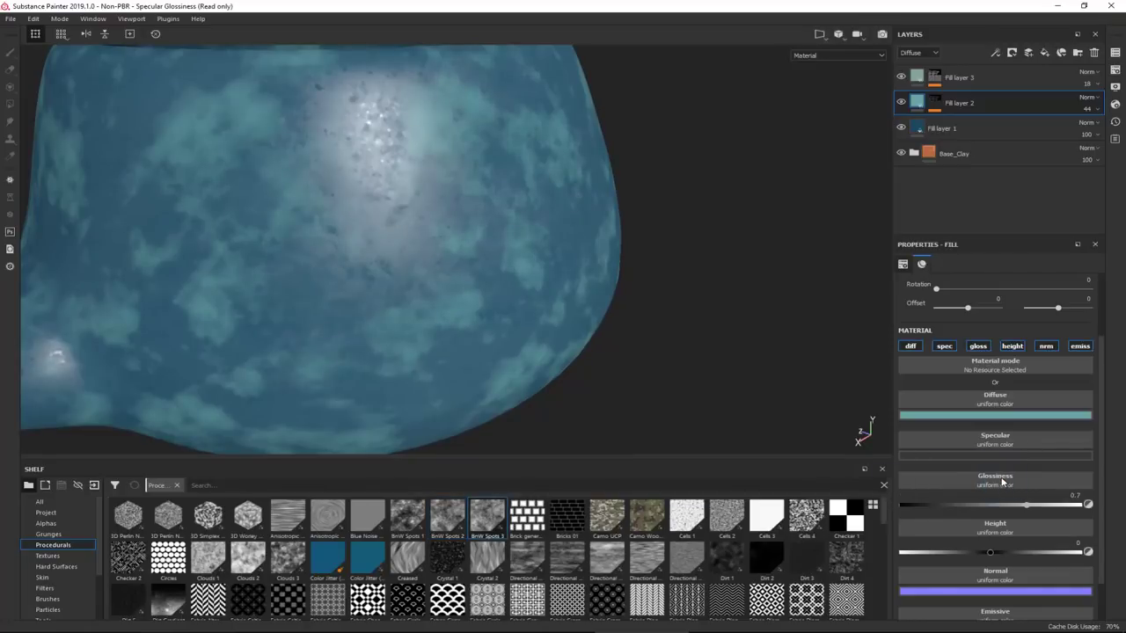
left_click_drag(578, 281, 335, 274, "alt")
middle_click_drag(357, 278, 300, 284, "alt")
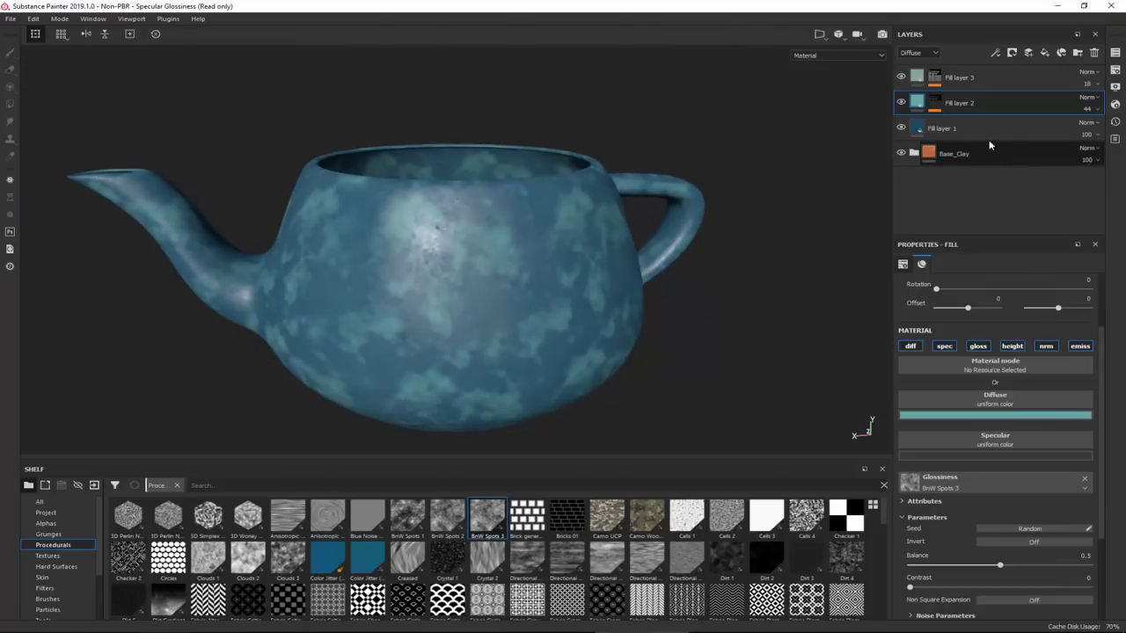
- Rename Fill layer 1, the dark blue layer above the clay folder, as Blue_Base
double_click(949, 128)
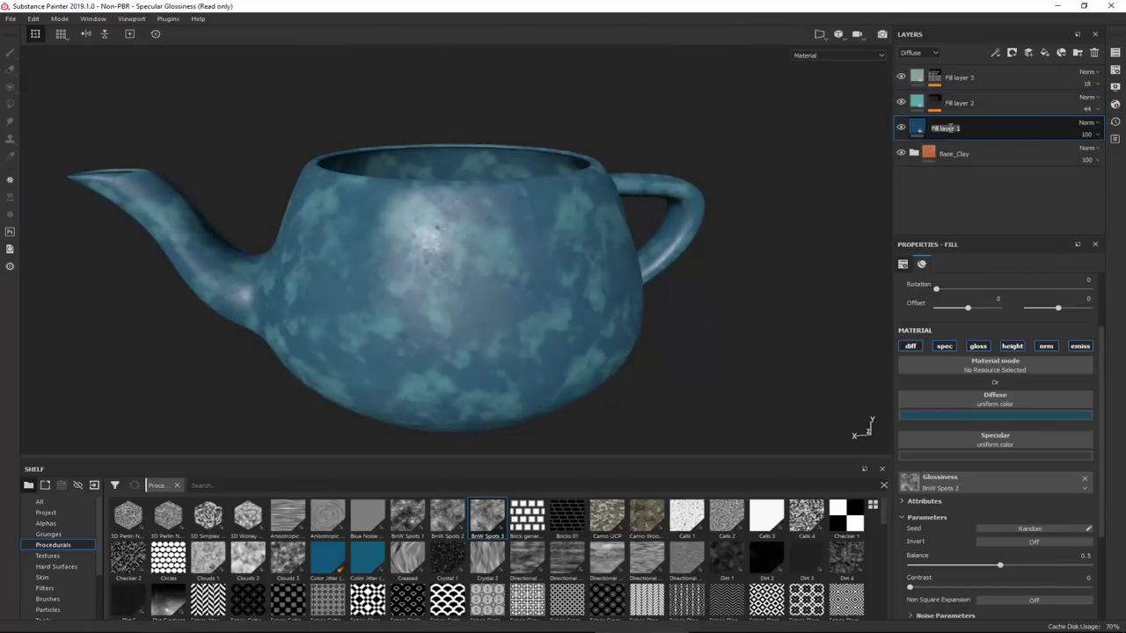
key("Return")
double_click(950, 129)
type("e_Bas")
key("Return")
- Rename Fill layer 2 as Blue_Breakup_01 and Fill layer 3 as Blue_Breakup_02
double_click(963, 104)
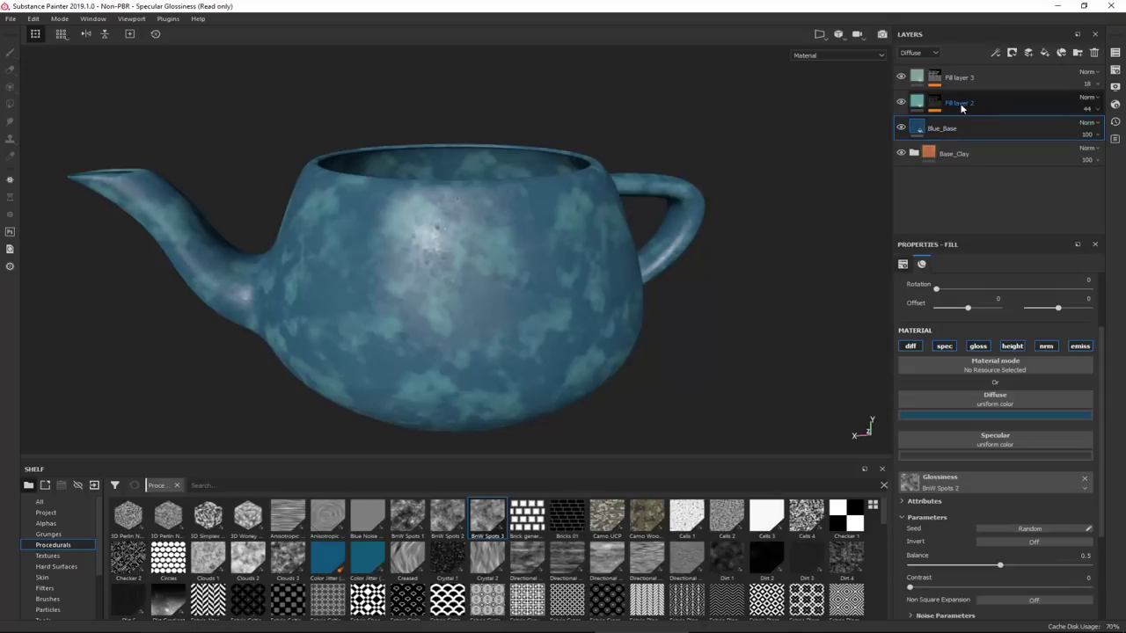
type("Blue_Breakup_01")
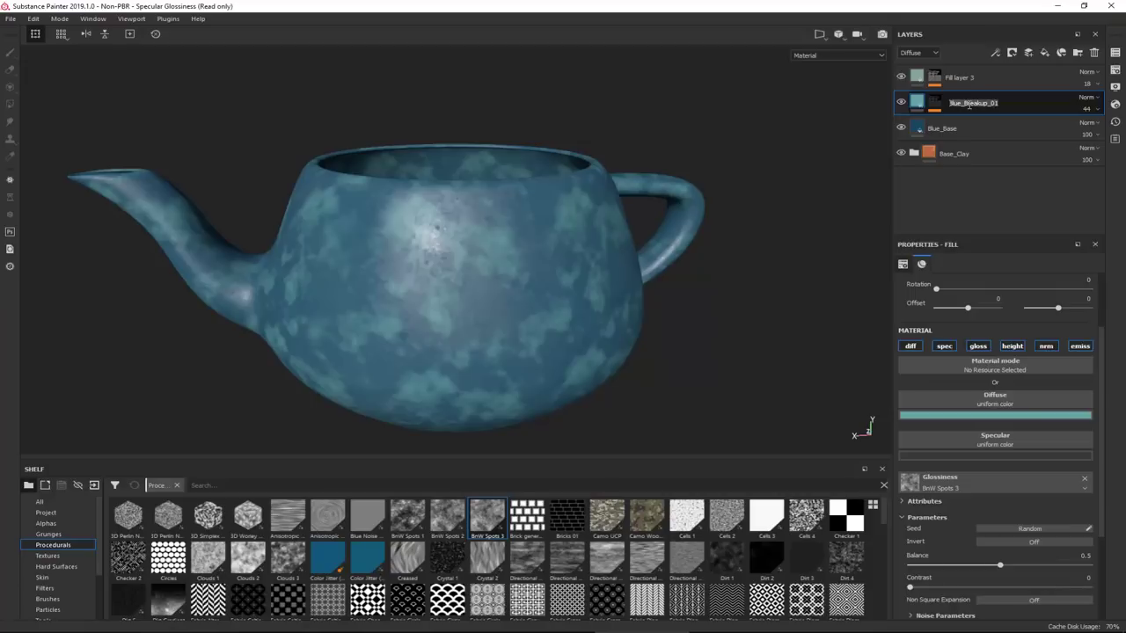
key("Return")
double_click(964, 78)
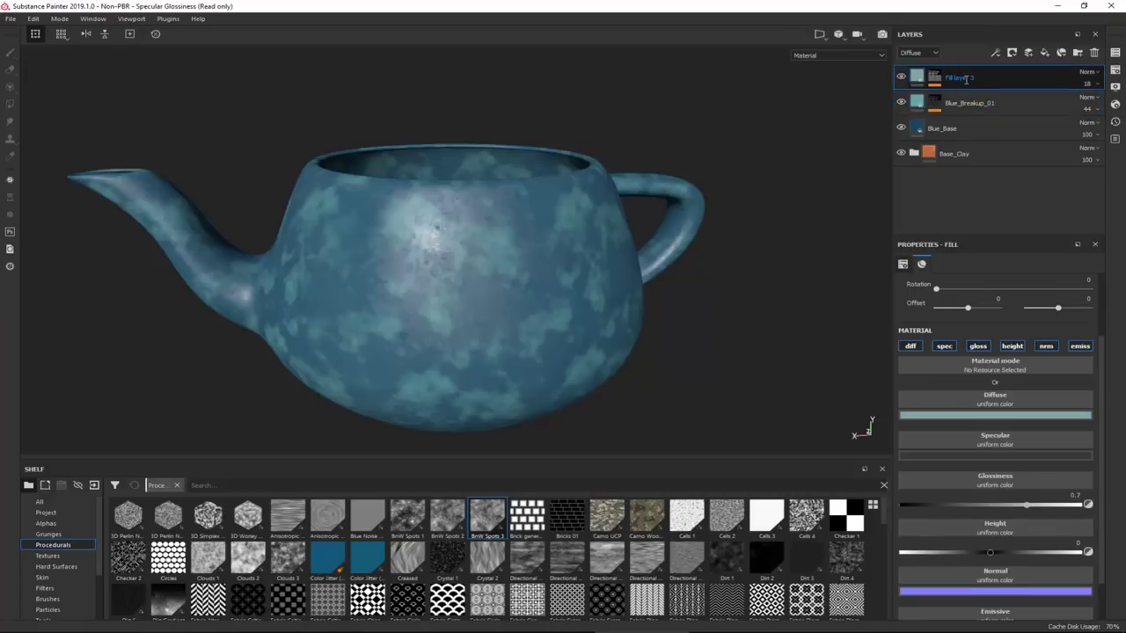
type("Blue_Breakup_01")
- Group Blue_Breakup_02, Blue_Breakup_01 and Blue_Base in a new folder named Blue_Color
left_click(1078, 53)
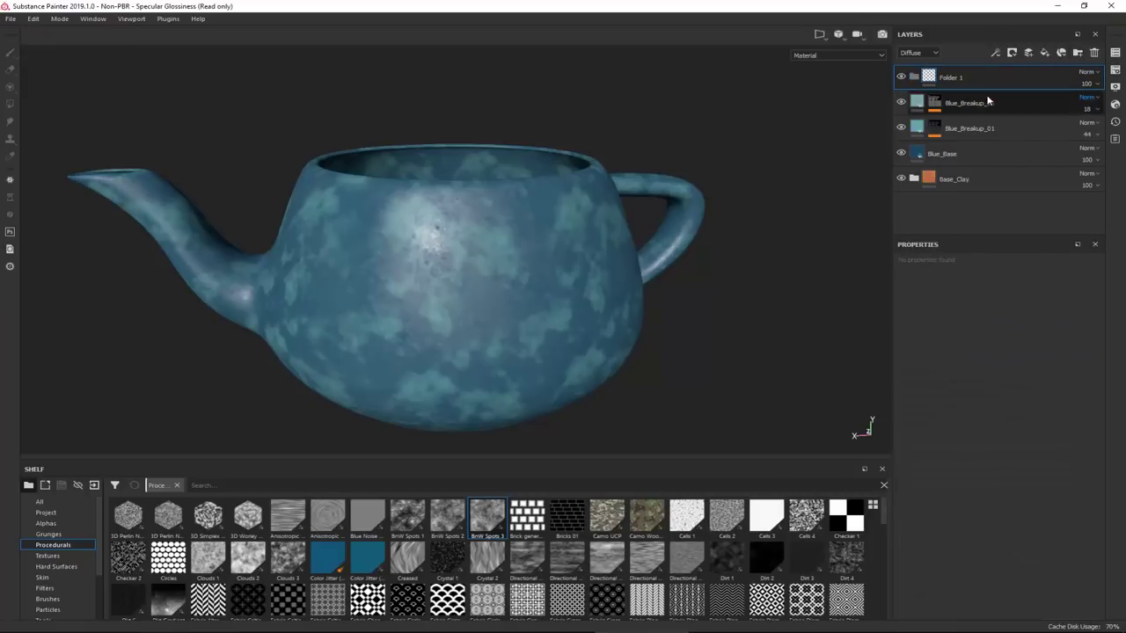
left_click(986, 102)
left_click(970, 157, "shift")
left_click_drag(954, 103, 939, 81)
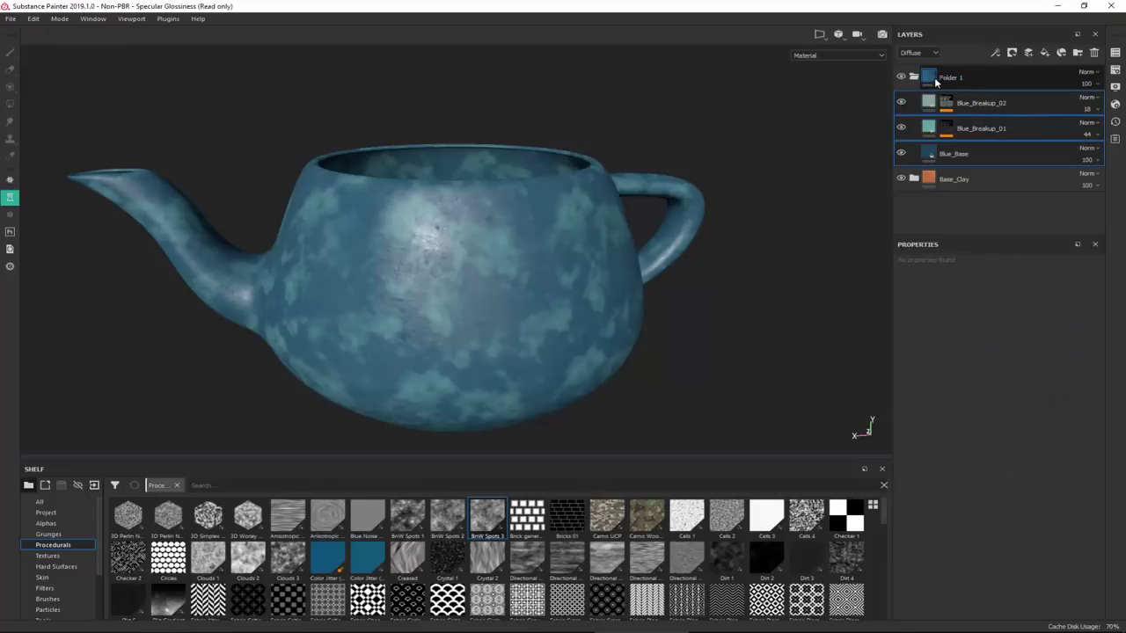
double_click(952, 77)
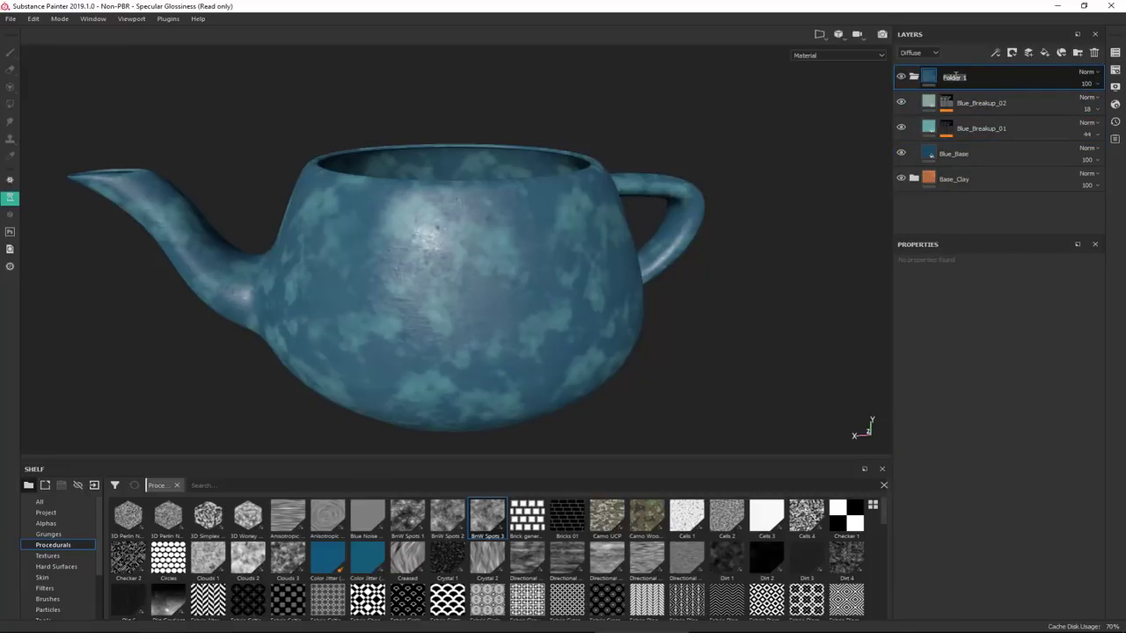
type("Blue_Color")
key("Return")
- Inspect the surface relief in the teapot body's highlight from close up and save the project
left_click_drag(543, 180, 606, 180, "alt")
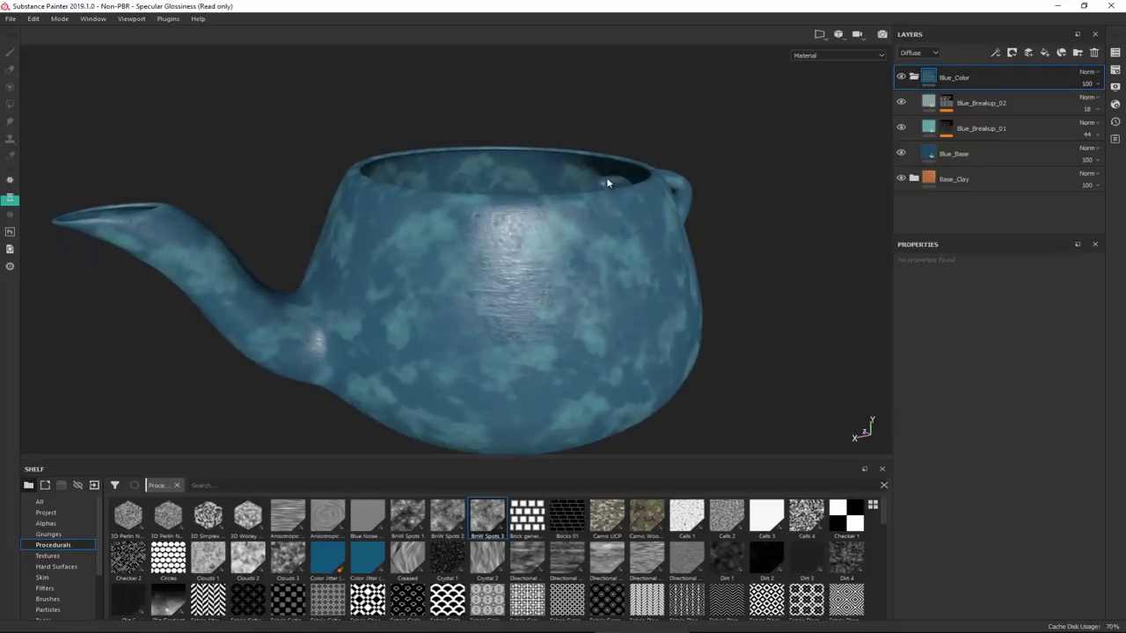
middle_click_drag(606, 181, 495, 110, "alt")
left_click_drag(495, 110, 521, 130, "alt")
middle_click_drag(521, 130, 508, 151, "alt")
right_click_drag(467, 169, 483, 310, "alt")
left_click_drag(482, 310, 543, 293, "alt")
right_click_drag(432, 168, 456, 297, "alt")
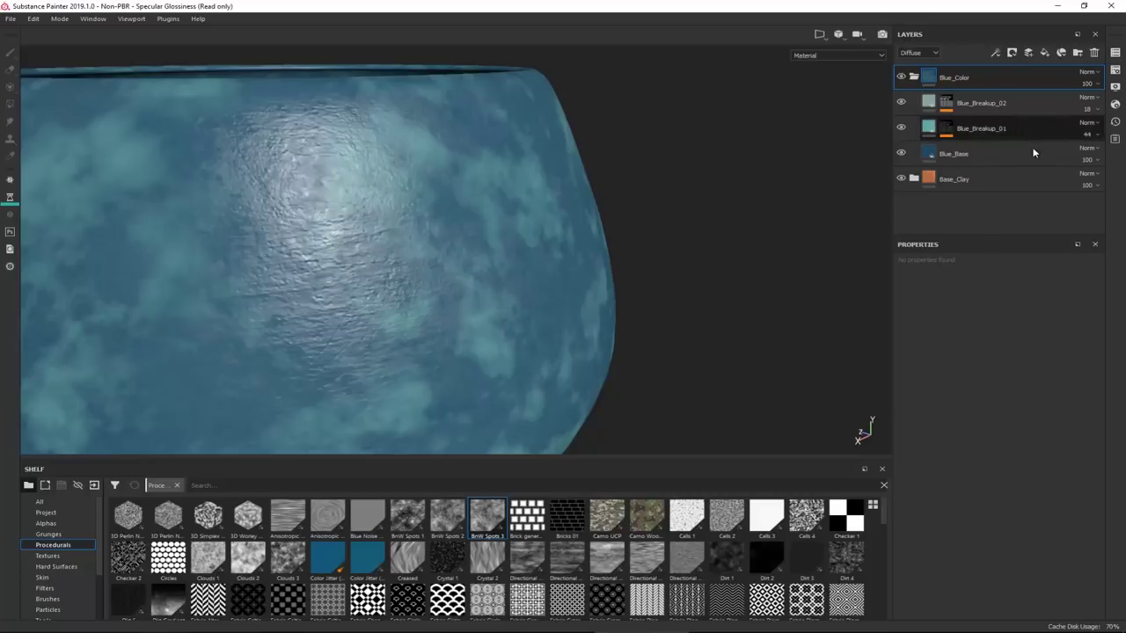
left_click_drag(420, 226, 419, 304, "alt")
key("ctrl+s")
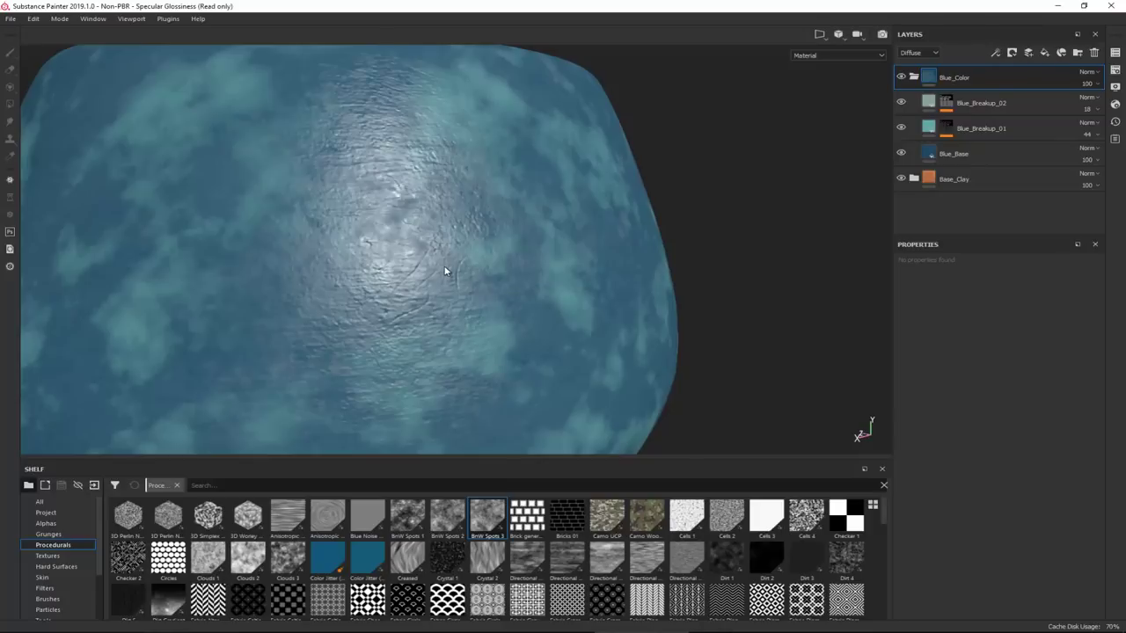
left_click_drag(496, 214, 511, 237, "alt")
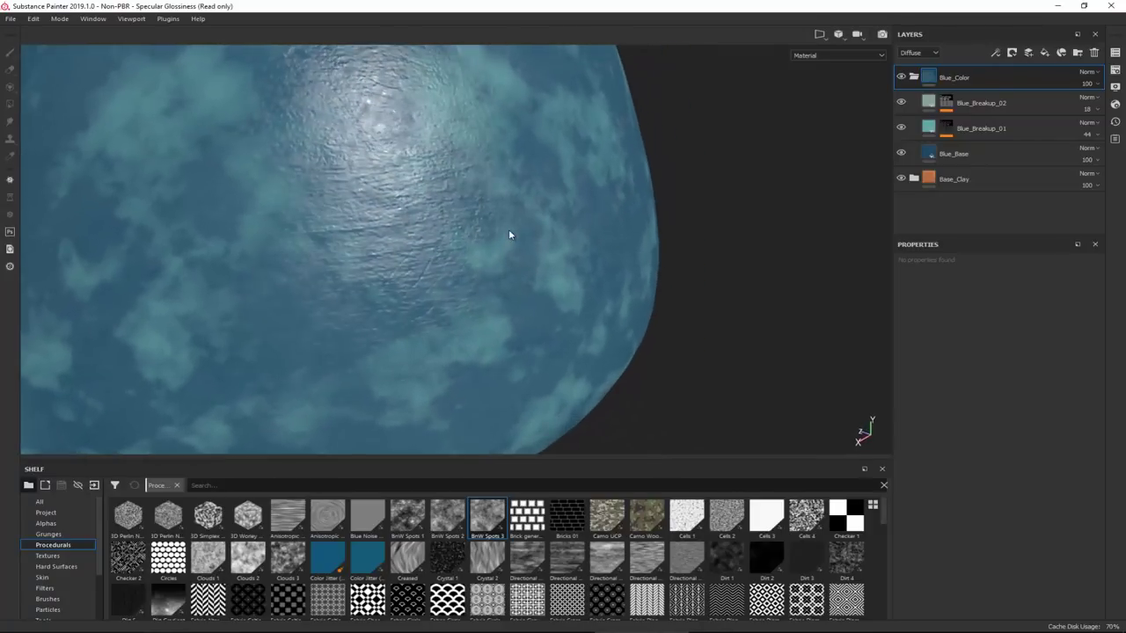
- In the height channel, set the Blue_Color folder's blending mode to Normal and collapse the folder
left_click(929, 54)
left_click(918, 82)
left_click(1088, 73)
left_click(1076, 82)
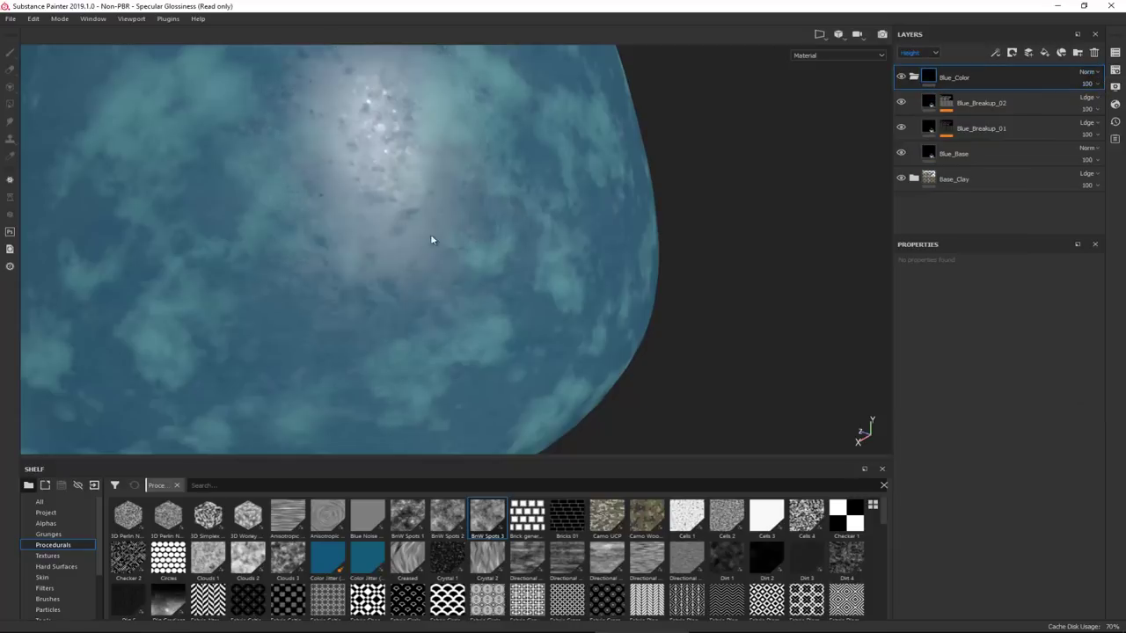
left_click_drag(432, 238, 452, 252, "alt")
left_click(913, 79)
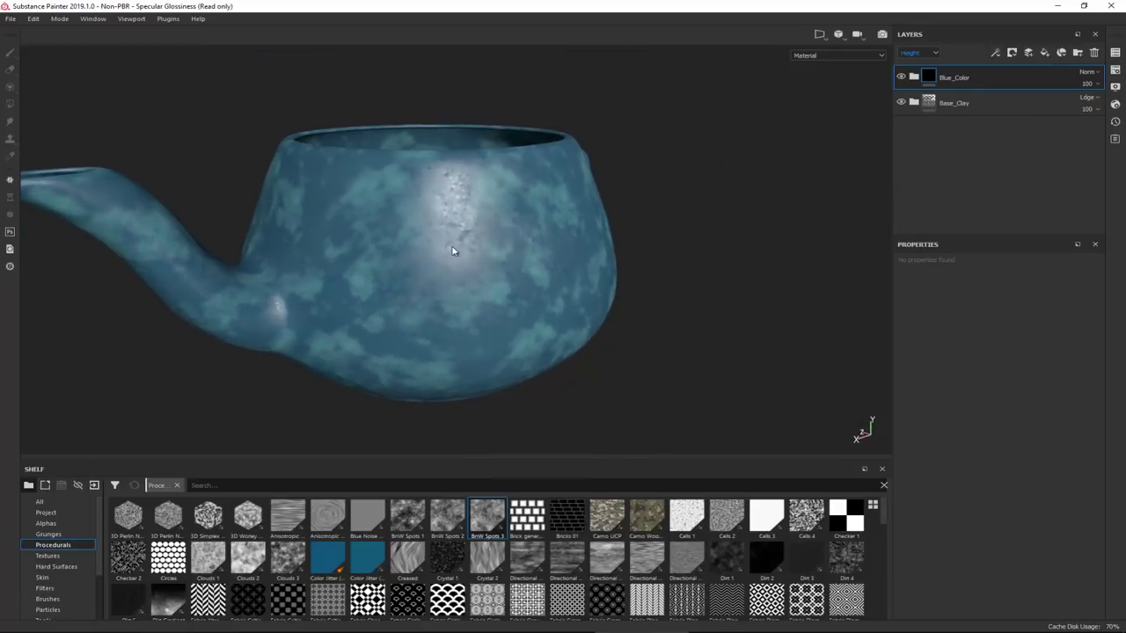
- Examine the glaze coverage and bare rims in the Vase_Color and large garden pot reference photos
left_click_drag(0, 68, 438, 58)
scroll(453, 253, "down", 5)
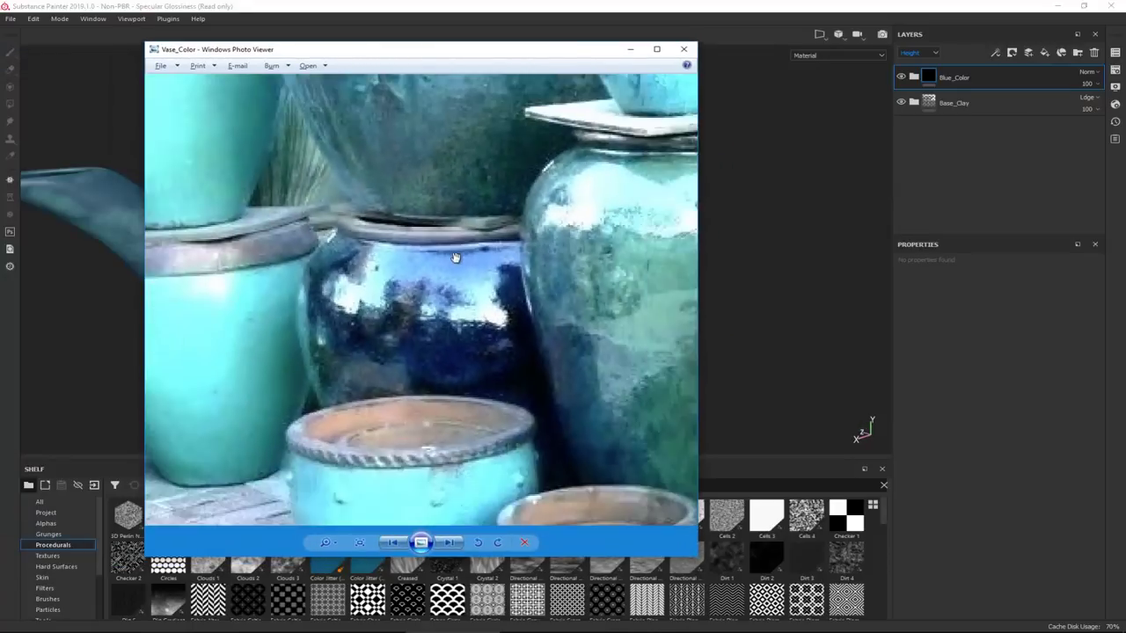
scroll(442, 276, "down", 2)
key("Right")
key("Right")
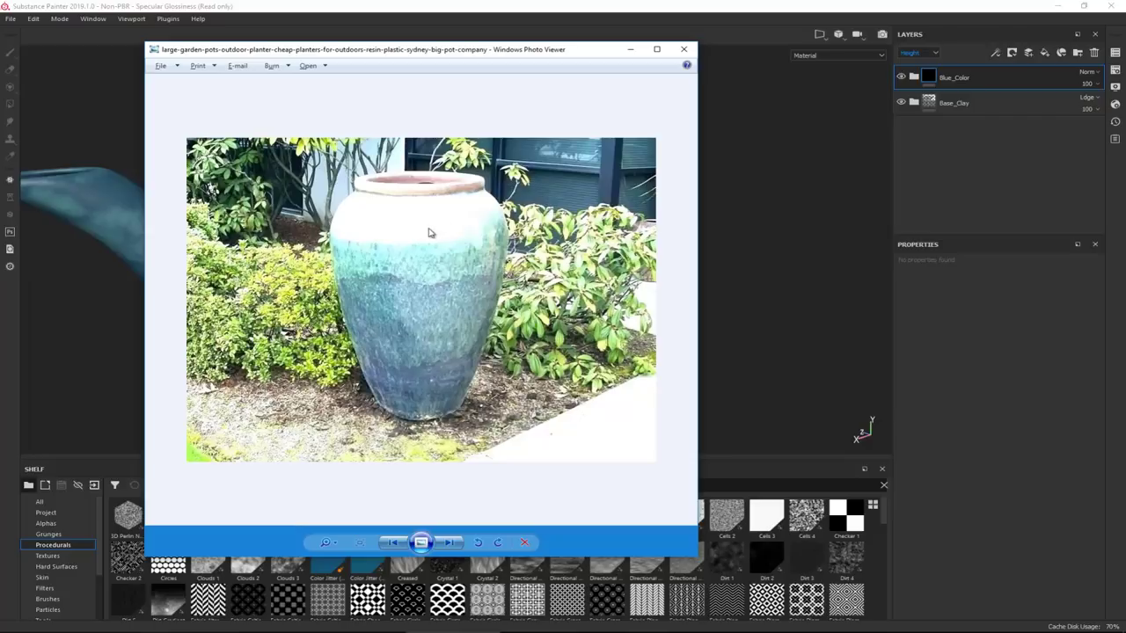
scroll(420, 242, "up", 2)
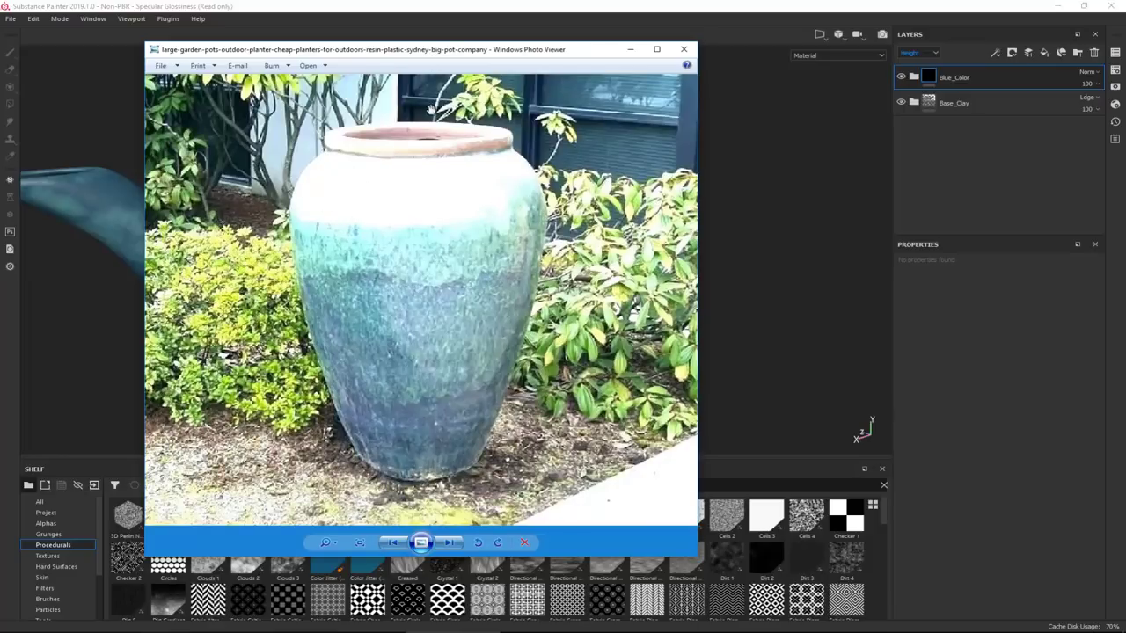
left_click_drag(410, 52, 0, 52)
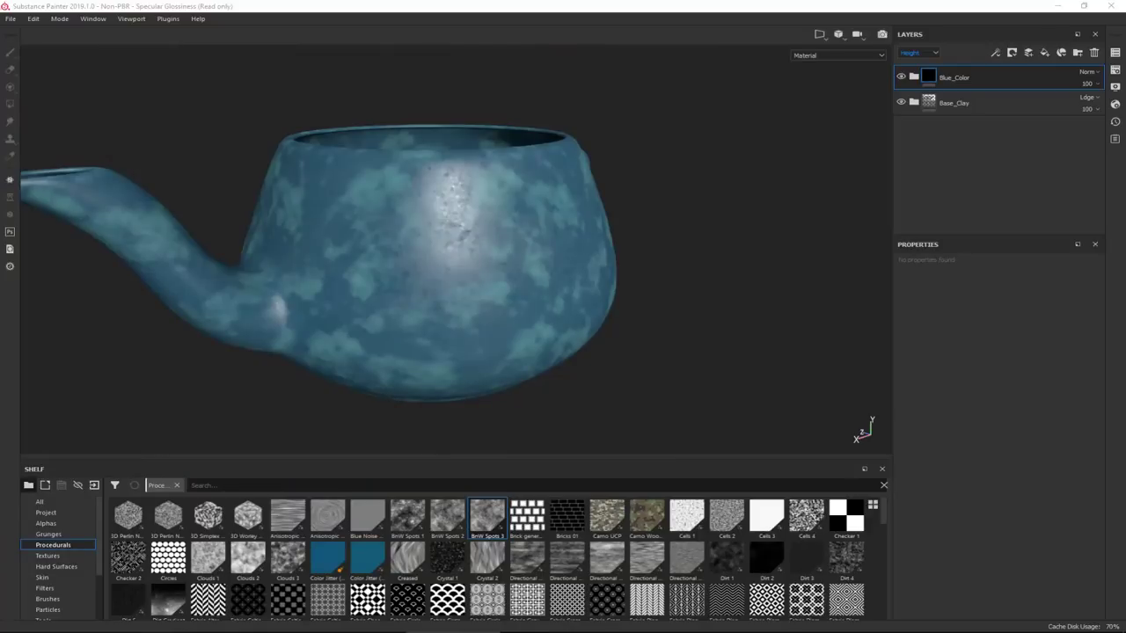
- Compare the Terra reference photo's transition between clay and weathered base with the garden pot's glaze edge
left_click_drag(0, 67, 433, 64)
scroll(432, 348, "up", 4)
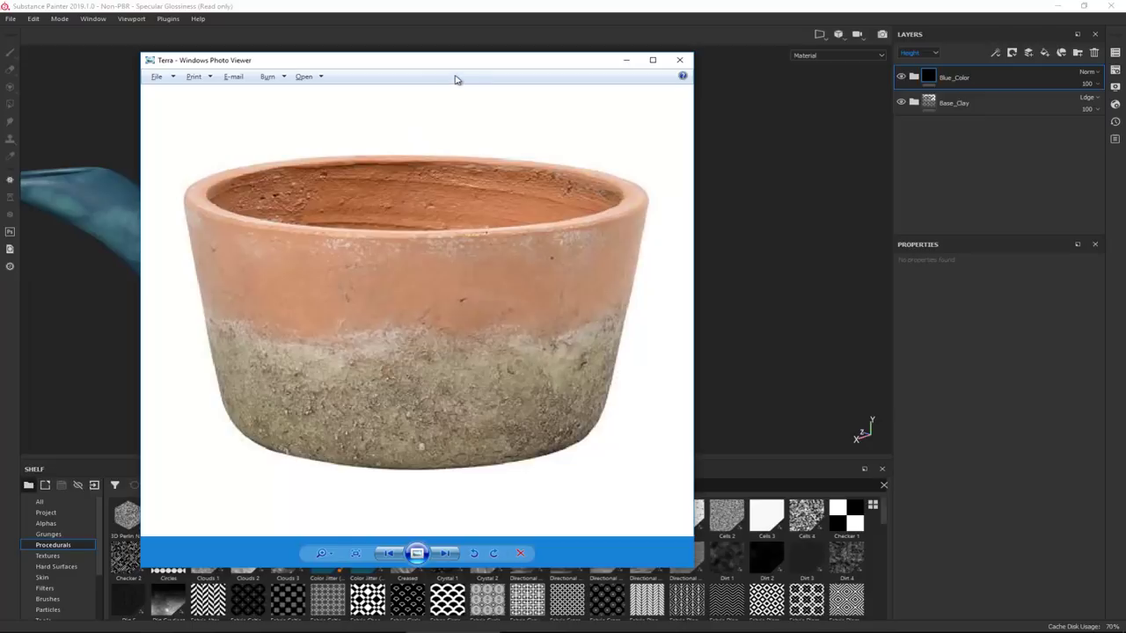
key("Left")
key("Left")
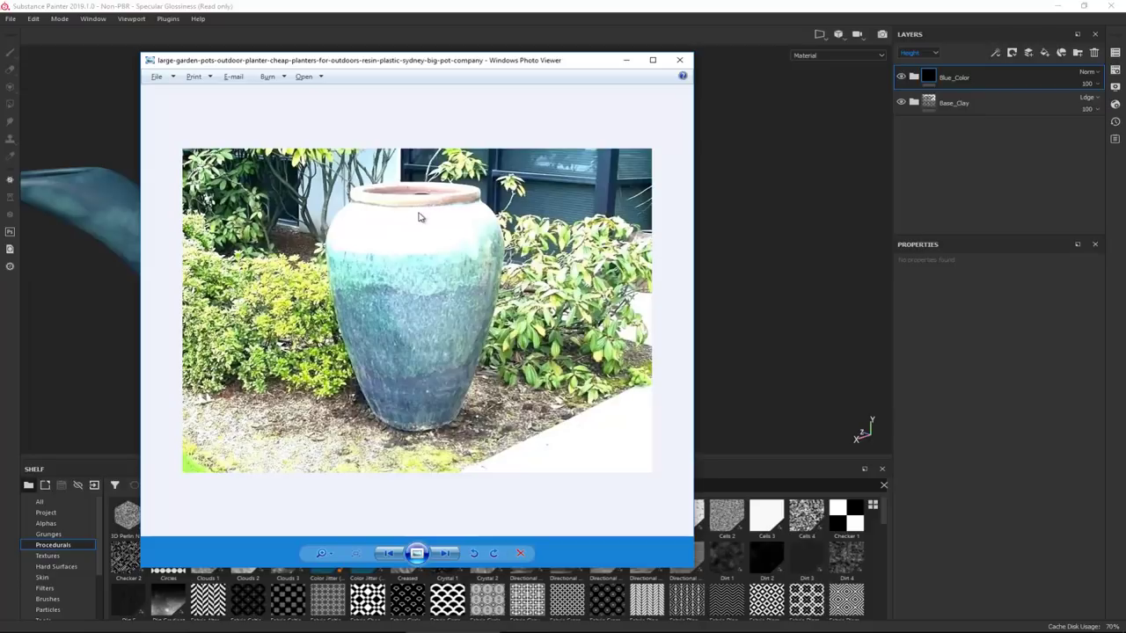
key("Left")
key("Left")
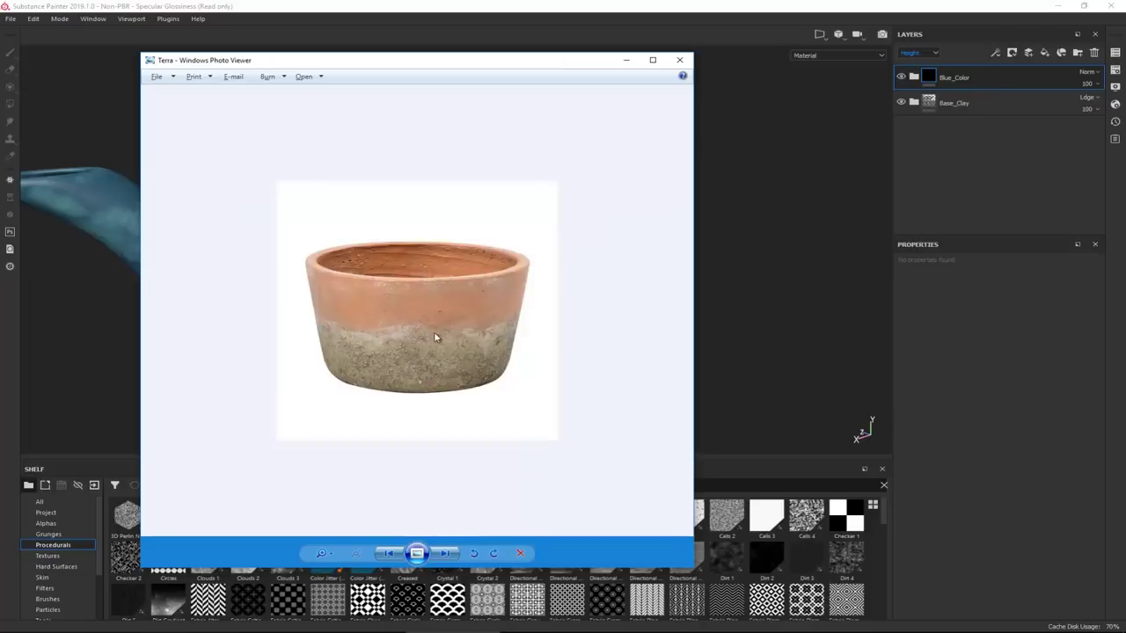
left_click_drag(449, 64, 0, 64)
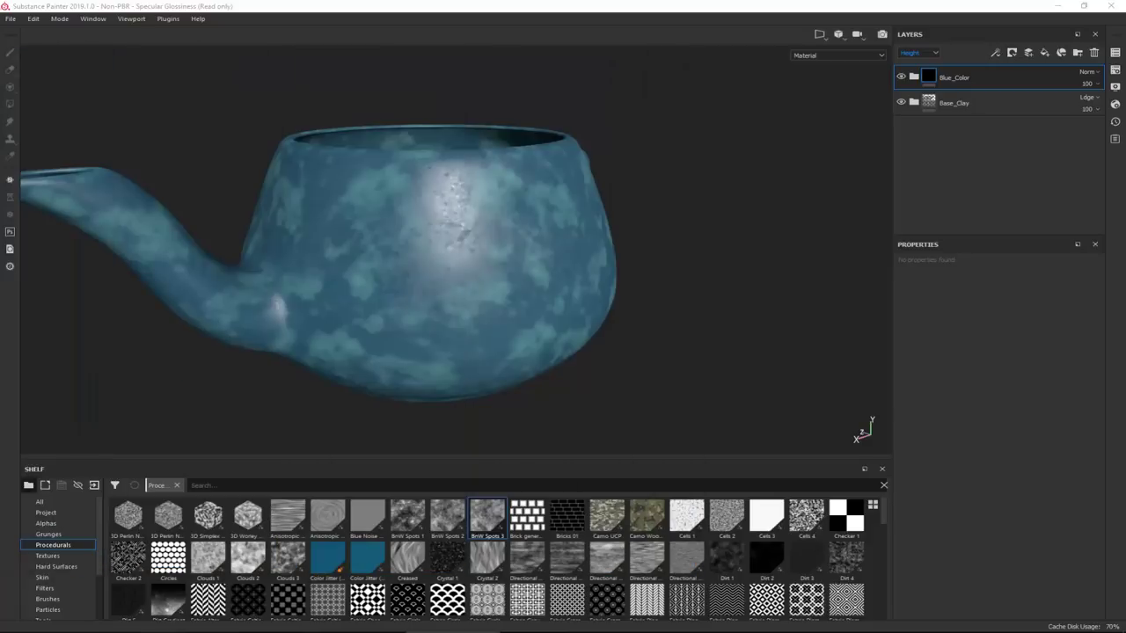
- Add a black mask to the Blue_Color folder
left_click_drag(417, 253, 427, 283, "alt")
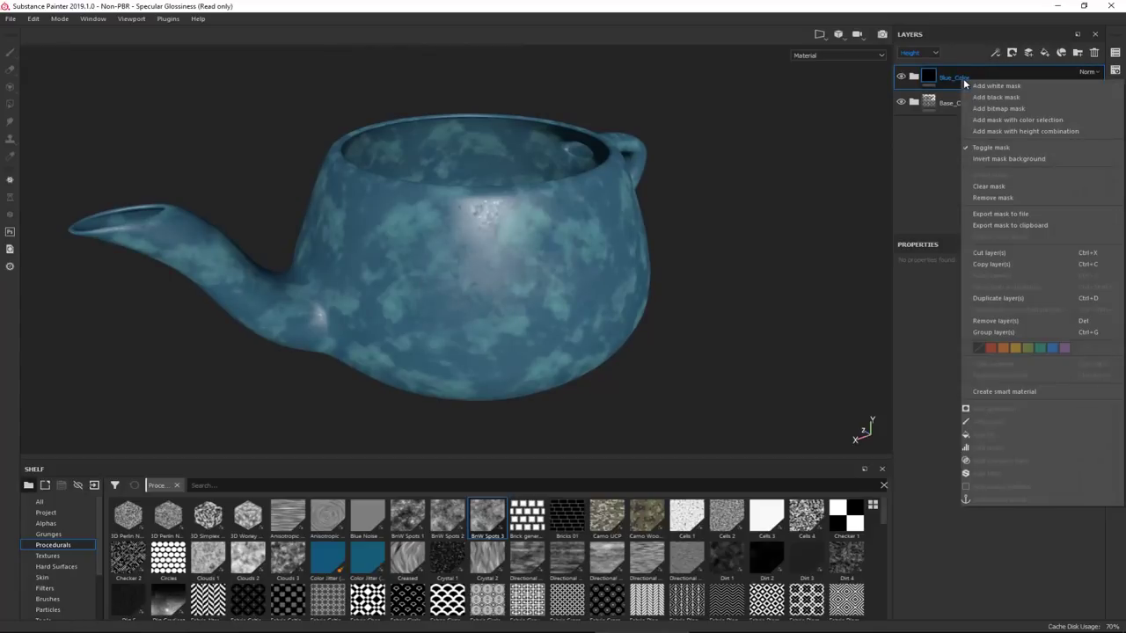
left_click(1004, 97)
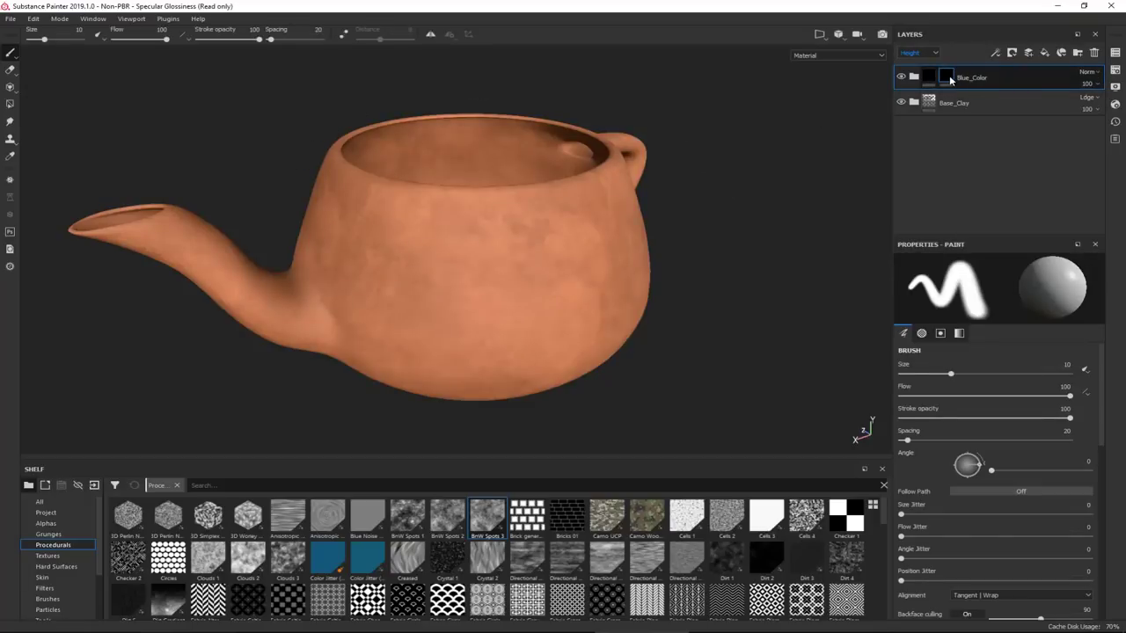
mouse_move(950, 80)
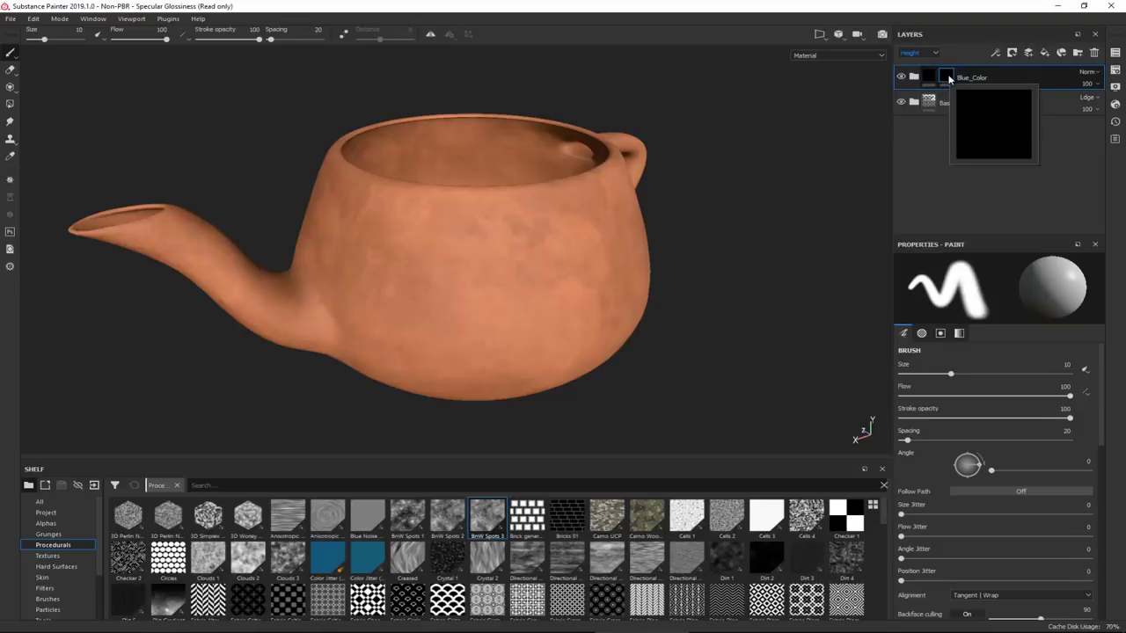
left_click(561, 212)
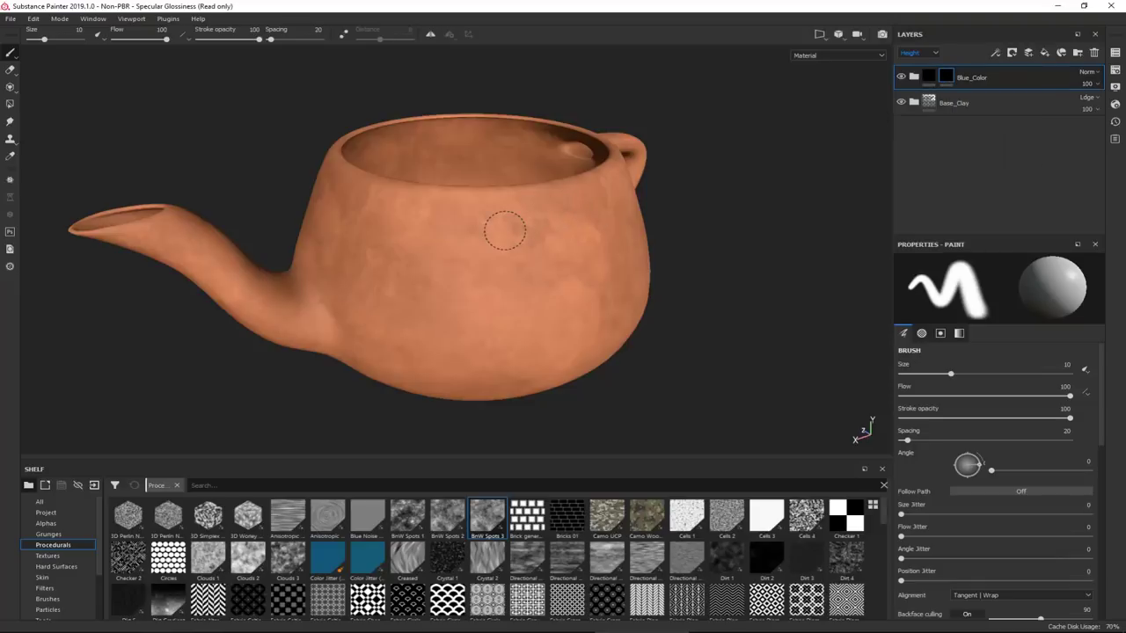
mouse_move(489, 235)
left_mouse_down()
mouse_move(466, 251)
mouse_move(607, 220)
mouse_move(621, 269)
mouse_move(465, 357)
mouse_move(414, 335)
mouse_move(431, 264)
mouse_move(605, 298)
mouse_move(575, 188)
mouse_move(502, 221)
mouse_move(589, 253)
mouse_move(578, 304)
mouse_move(568, 226)
left_mouse_up()
key("ctrl+z")
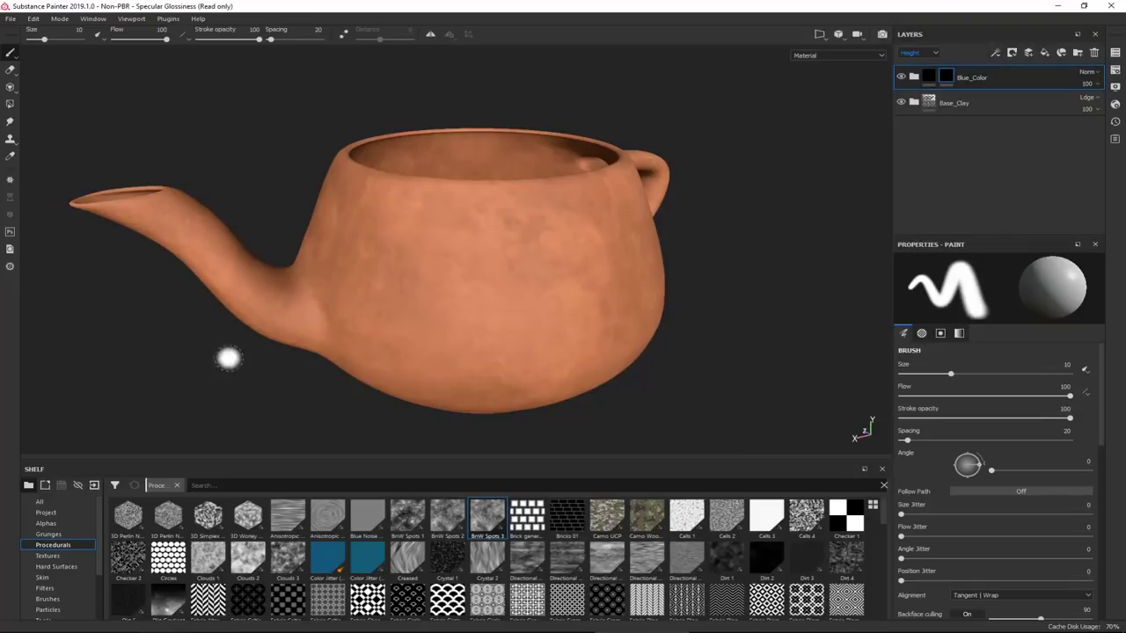
- Apply the Ground Dirt smart mask to the Blue_Color folder
scroll(86, 530, "down", 2)
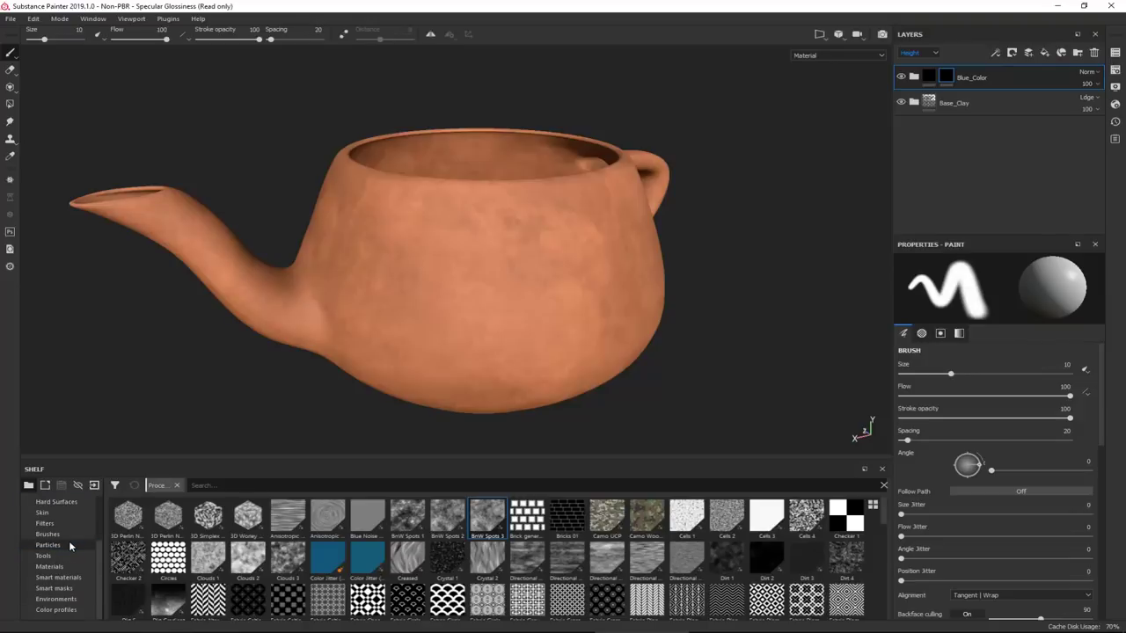
left_click(70, 593)
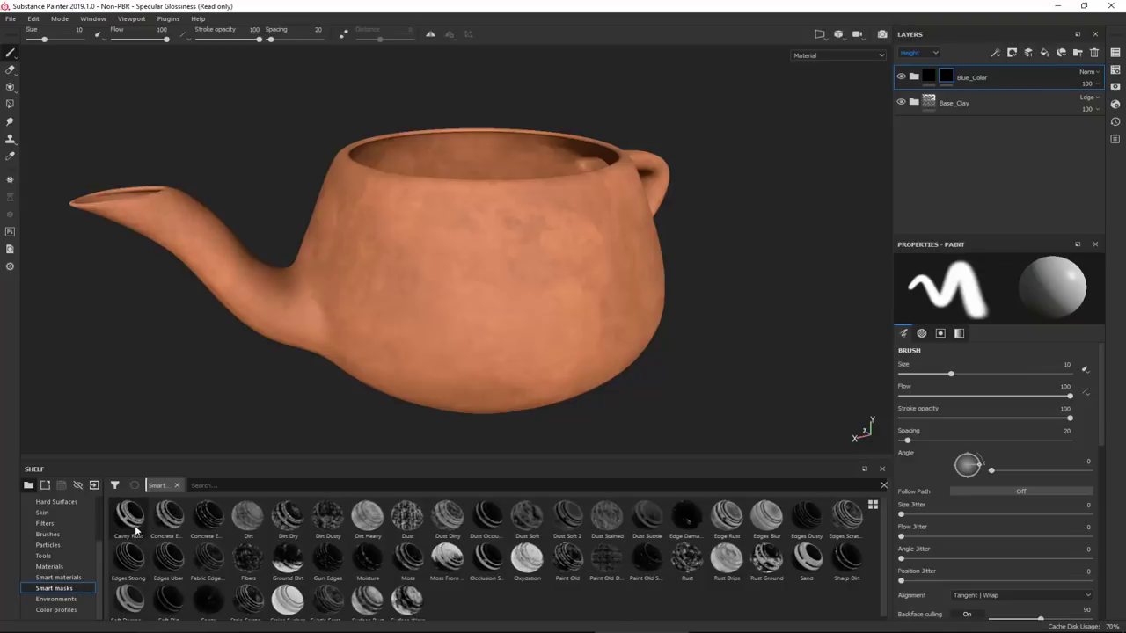
mouse_move(136, 531)
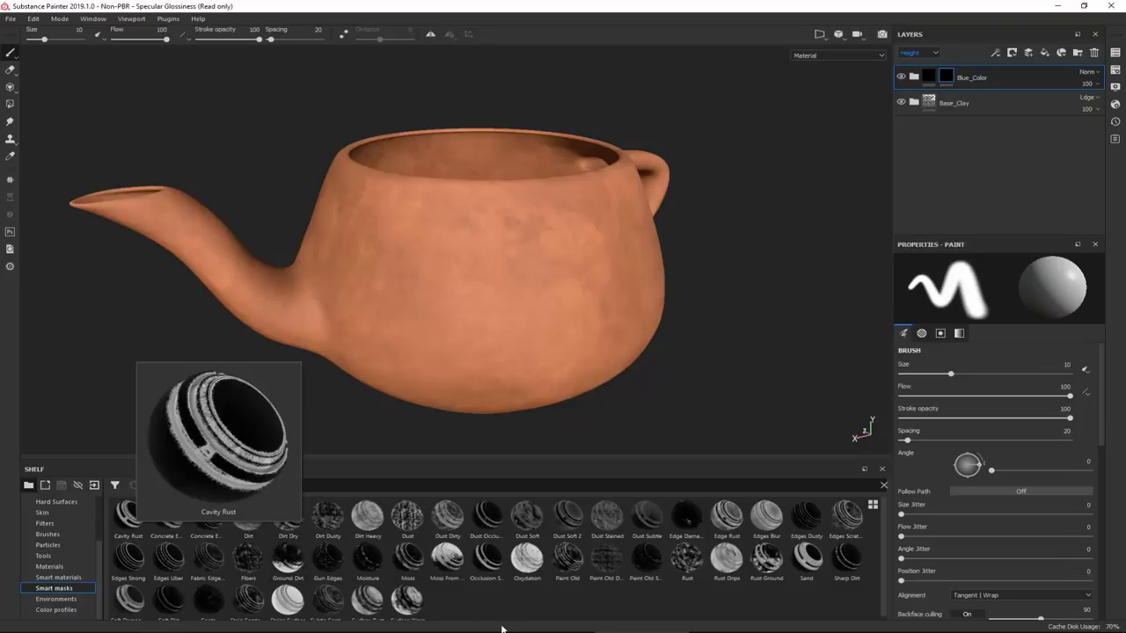
mouse_move(292, 567)
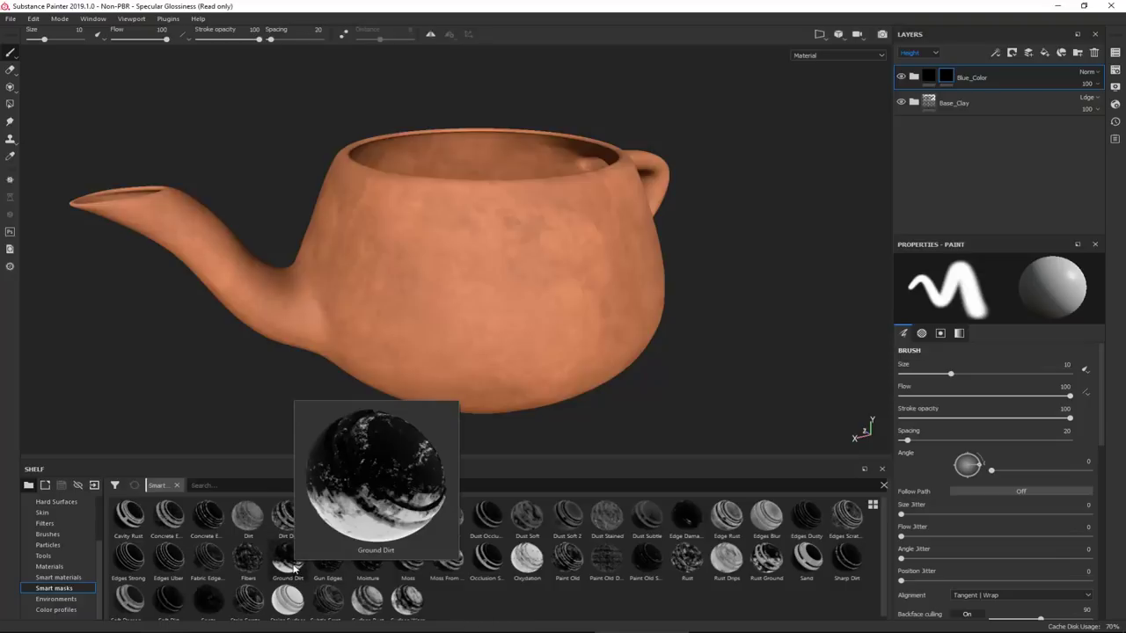
left_click_drag(293, 567, 1008, 79)
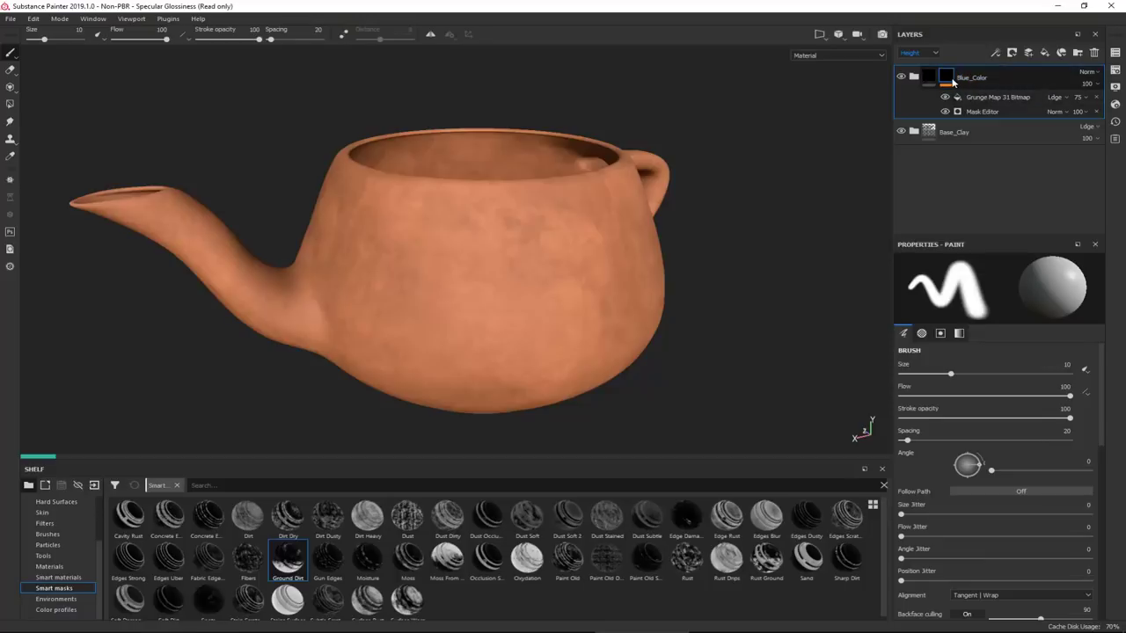
mouse_move(954, 81)
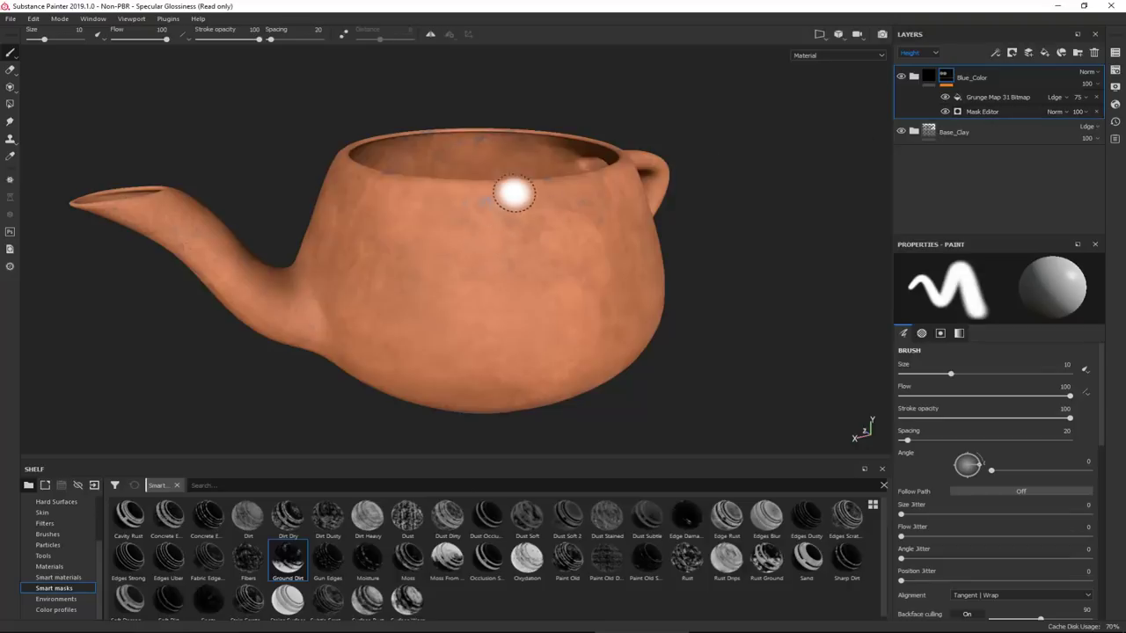
- Check the mask's coverage around the teapot's base and rim and open the settings of the Blue_Color mask's Mask Editor
left_click_drag(516, 193, 395, 307, "alt")
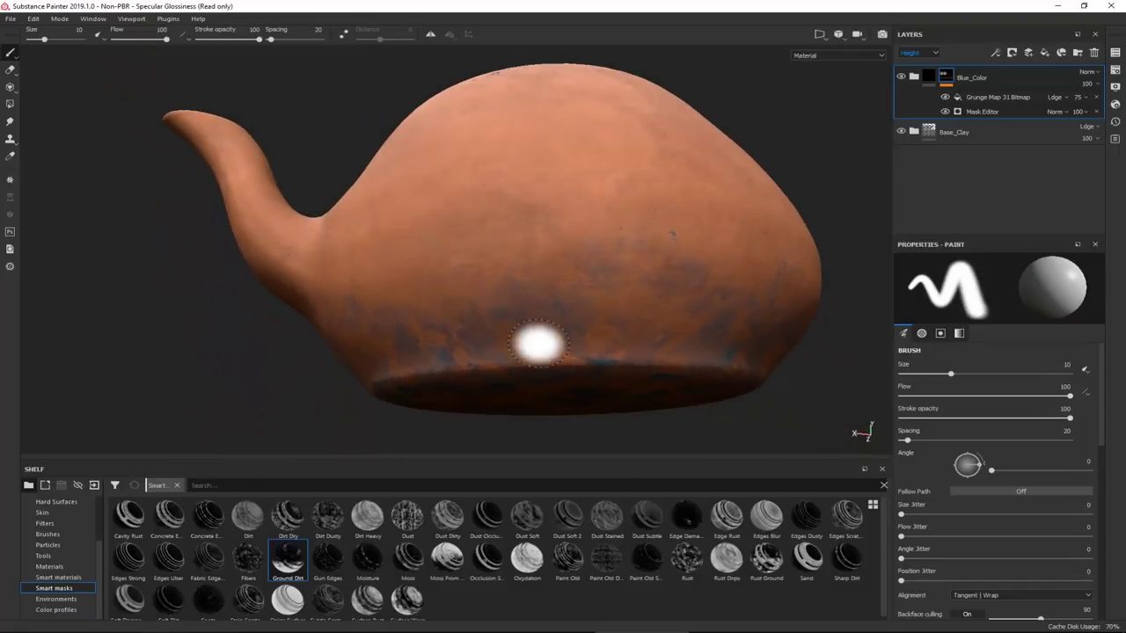
mouse_move(535, 339)
left_mouse_down("alt")
mouse_move(606, 209)
mouse_move(610, 168)
left_mouse_up("alt")
middle_click_drag(610, 168, 515, 319, "alt")
mouse_move(523, 266)
left_mouse_down("alt")
mouse_move(593, 284)
mouse_move(613, 305)
left_mouse_up("alt")
scroll(612, 305, "down", 4)
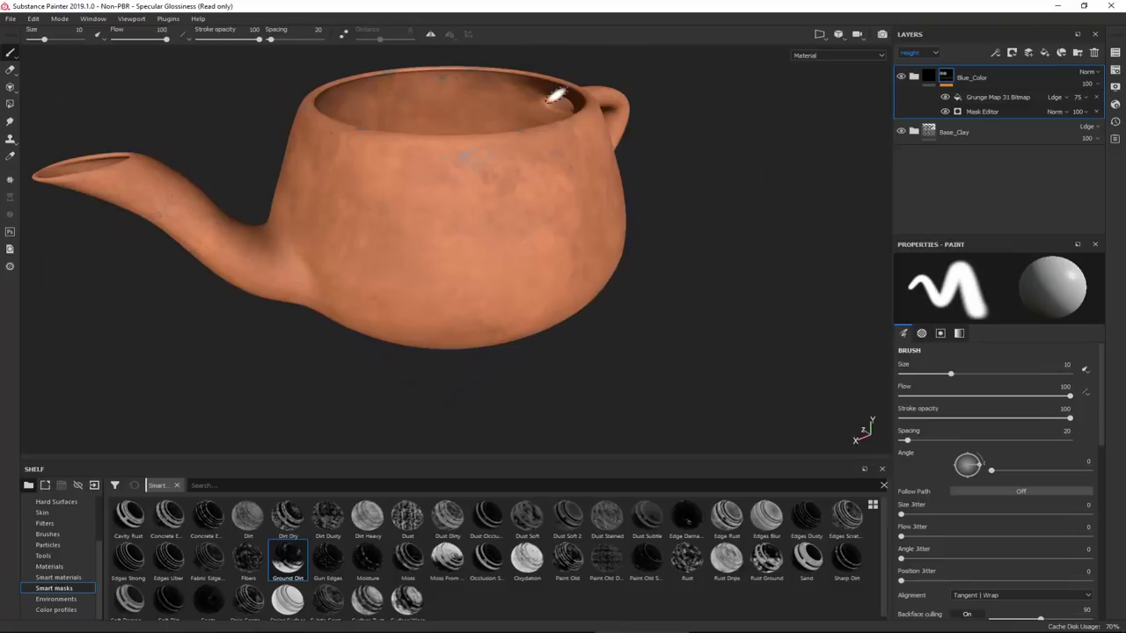
left_click(1008, 111)
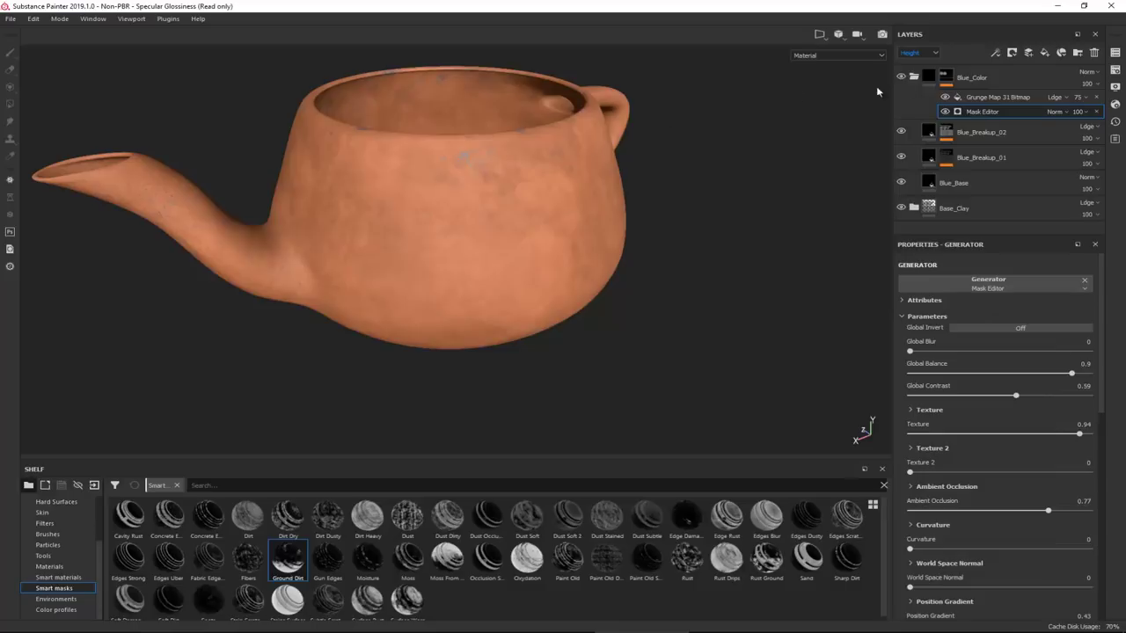
- Set the texture set's size to 2048 and close its settings
left_click(1115, 72)
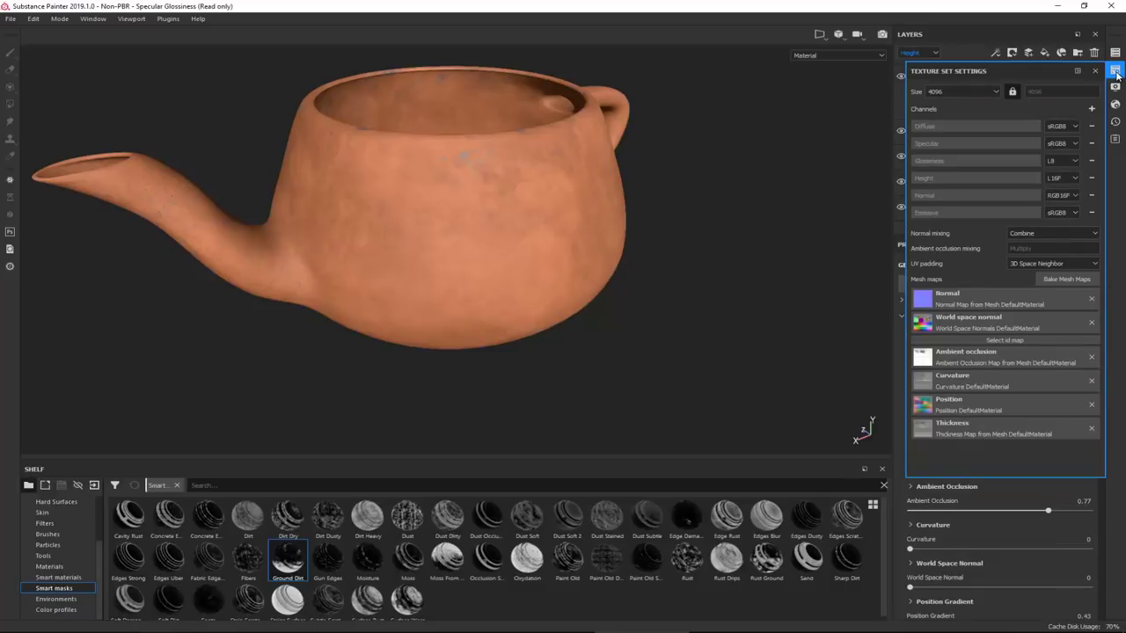
double_click(968, 94)
left_click(968, 94)
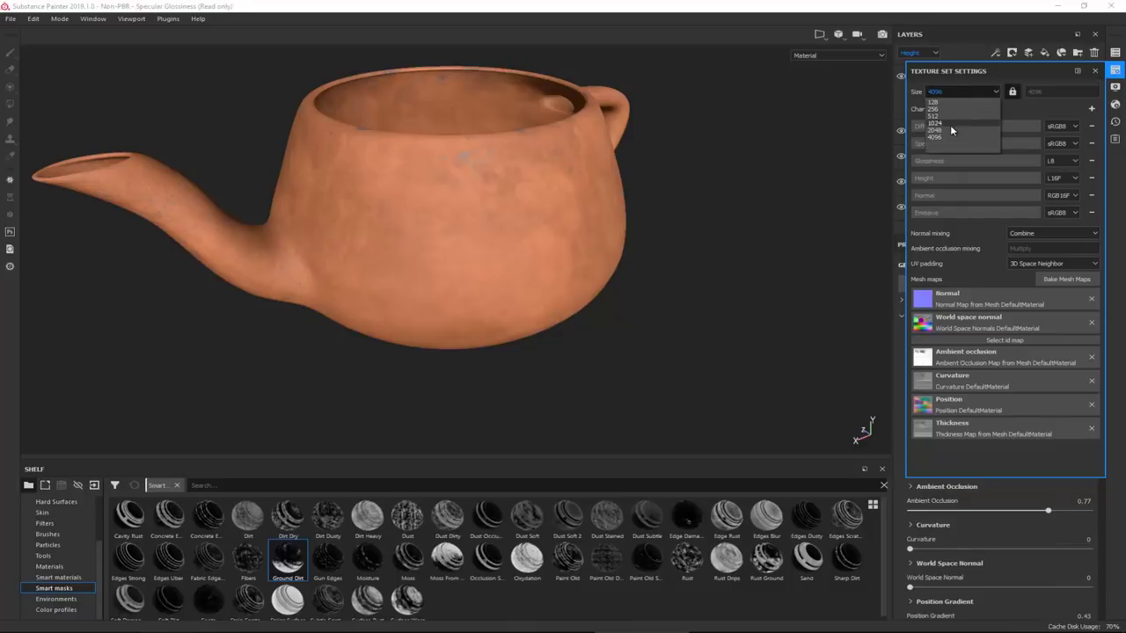
left_click(950, 130)
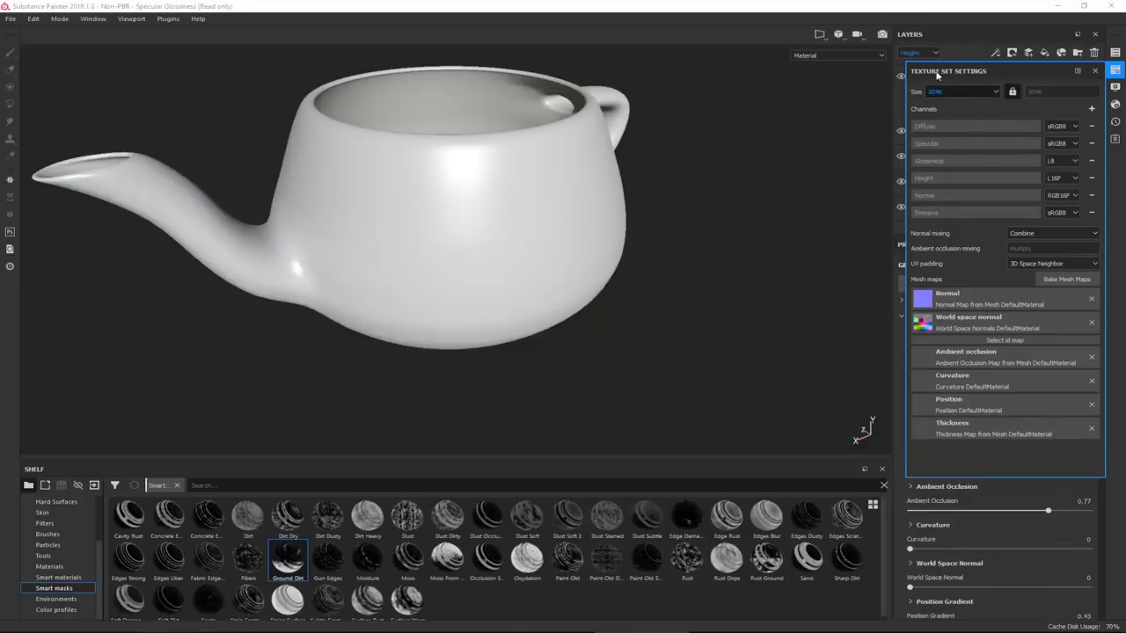
left_click(1096, 72)
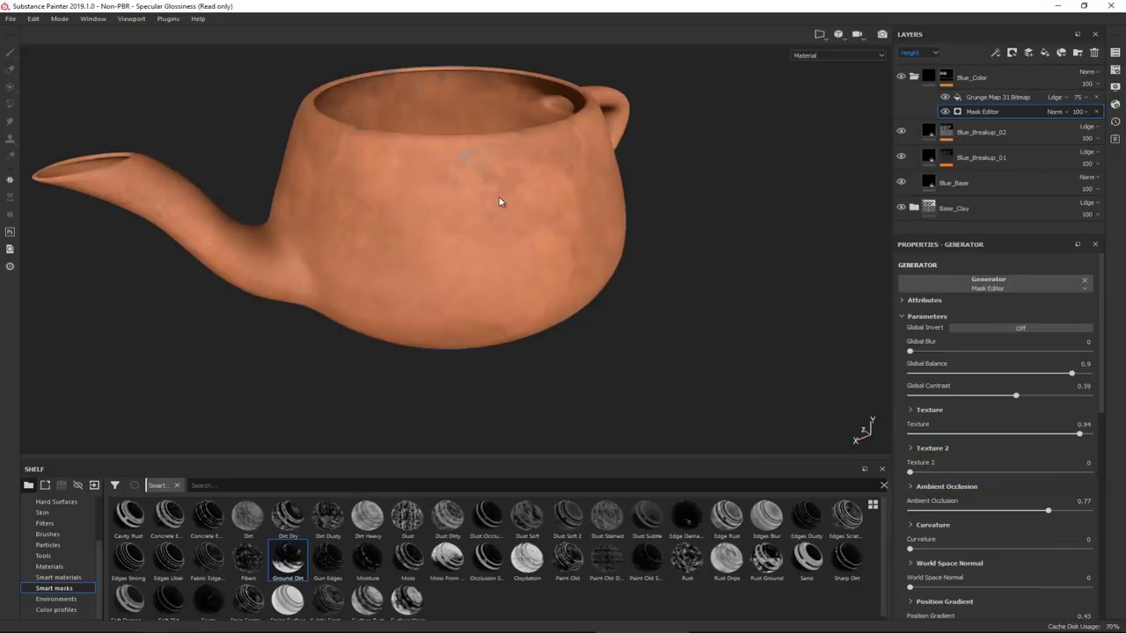
- Try the Mask Editor's Global Balance at 0.96 and at 1
scroll(538, 231, "up", 1)
left_click_drag(538, 232, 531, 261, "alt")
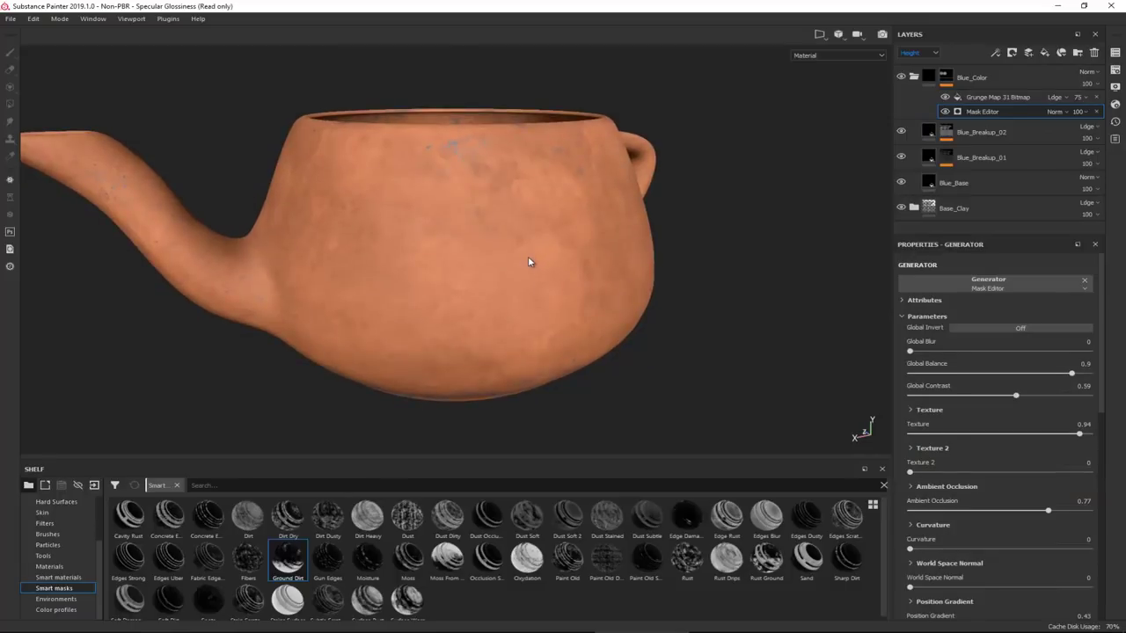
key("ctrl")
left_click_drag(1075, 377, 1081, 380)
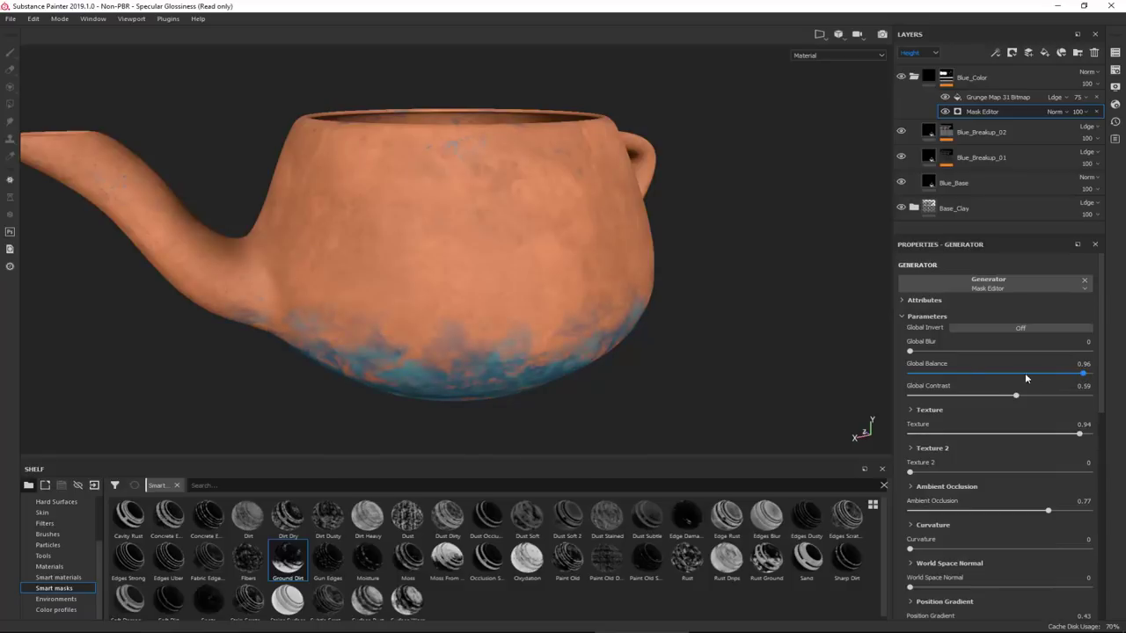
left_click_drag(563, 344, 540, 401, "alt")
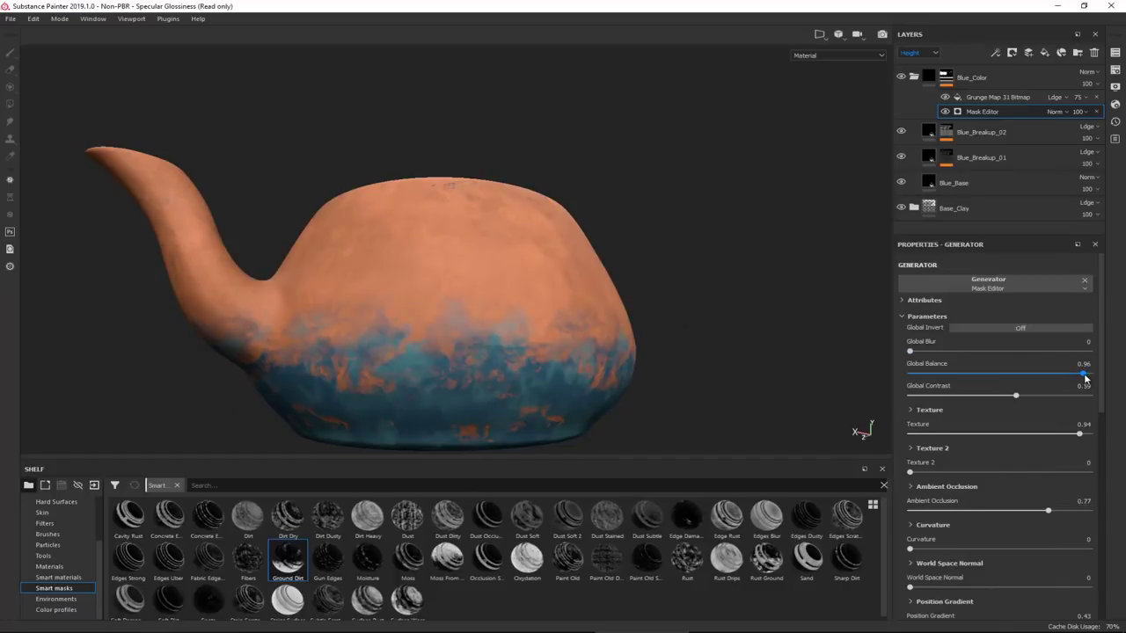
left_click_drag(1084, 377, 1089, 377)
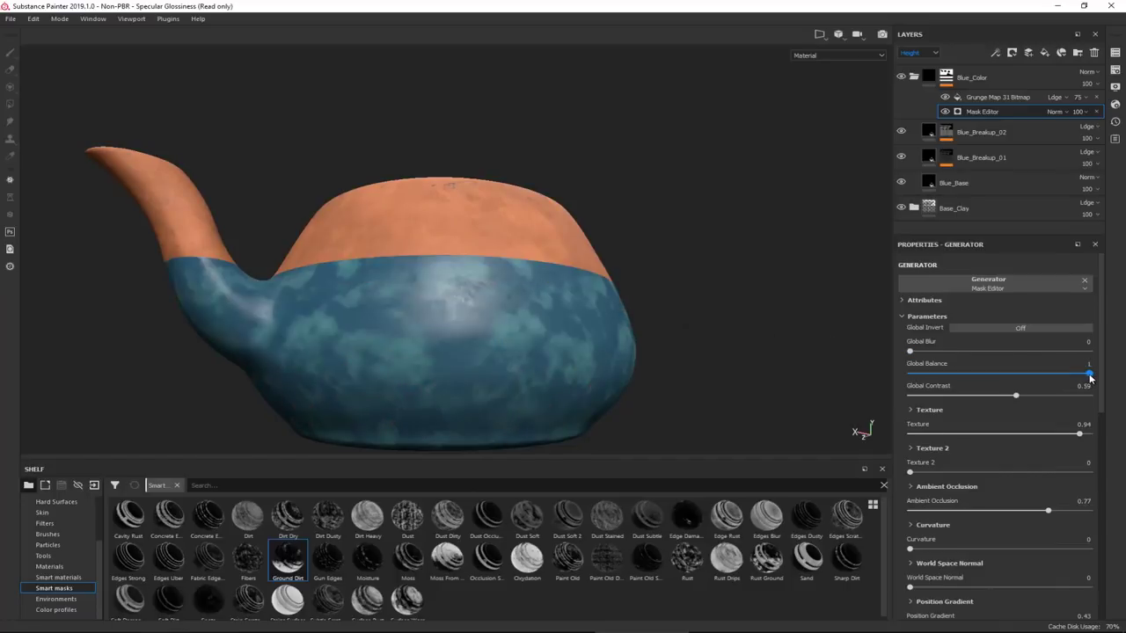
- Examine the border between the blue glaze and the bare clay around the body, spout and handle
left_click_drag(583, 269, 544, 257, "alt")
right_click_drag(544, 258, 658, 261, "alt")
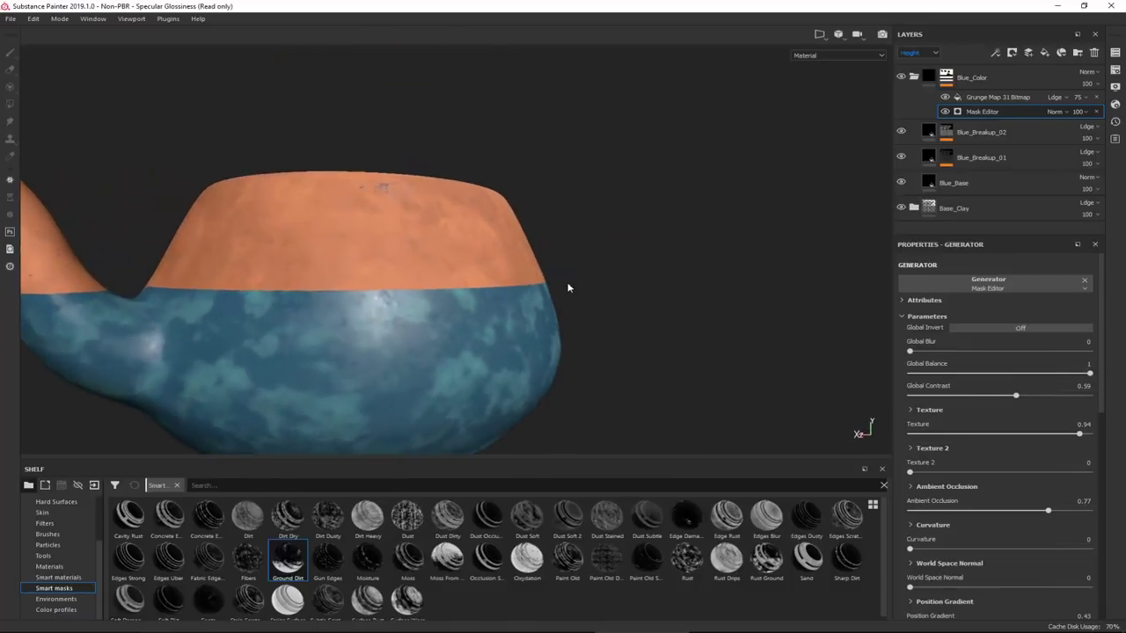
left_click_drag(533, 304, 557, 270, "alt")
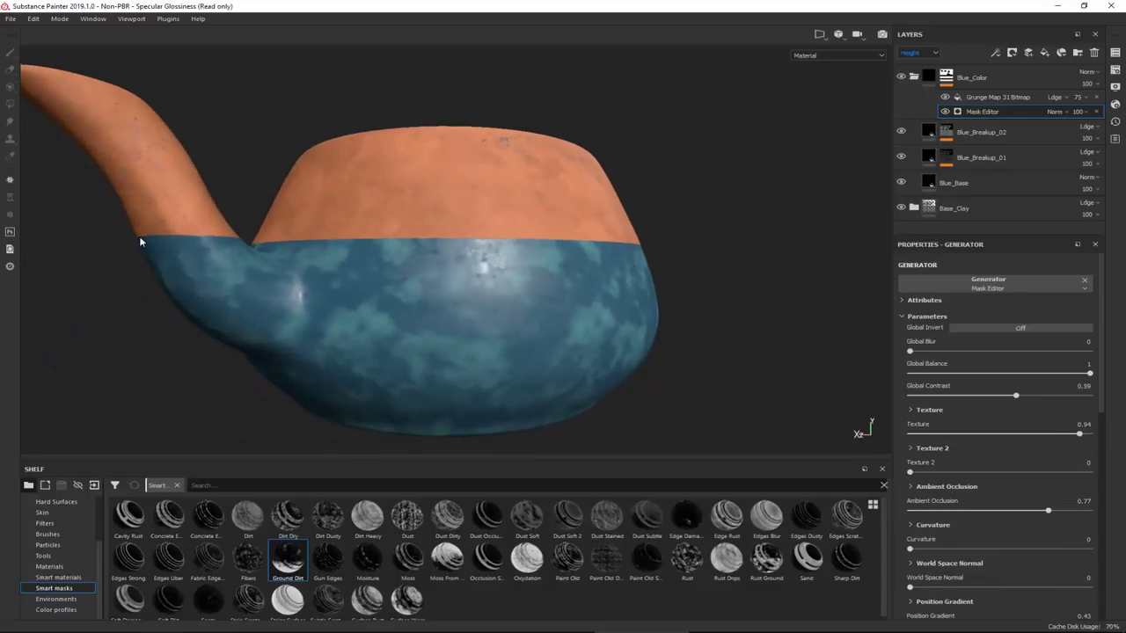
left_click_drag(674, 250, 540, 266, "alt")
middle_click_drag(576, 258, 495, 326, "alt")
right_click_drag(495, 327, 477, 211, "alt")
left_click_drag(476, 212, 556, 194, "alt")
right_click_drag(555, 193, 430, 327, "alt")
middle_click_drag(430, 328, 403, 314, "alt")
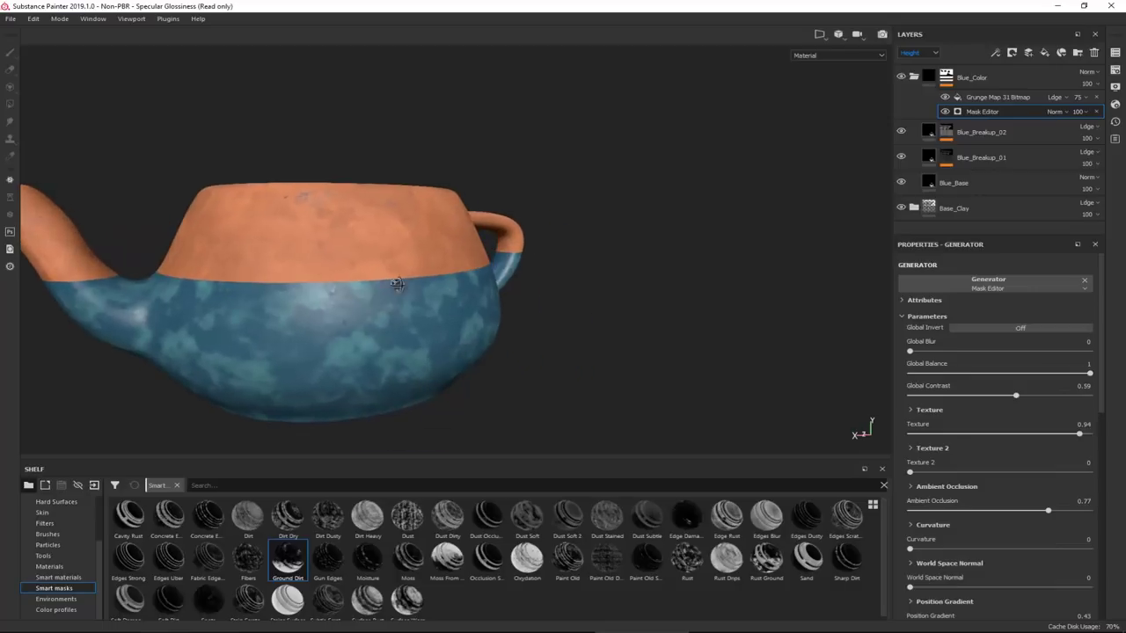
- Set the Mask Editor's Global Balance to 0.99 to give the glaze an irregular upper edge
left_click_drag(398, 285, 572, 297, "alt")
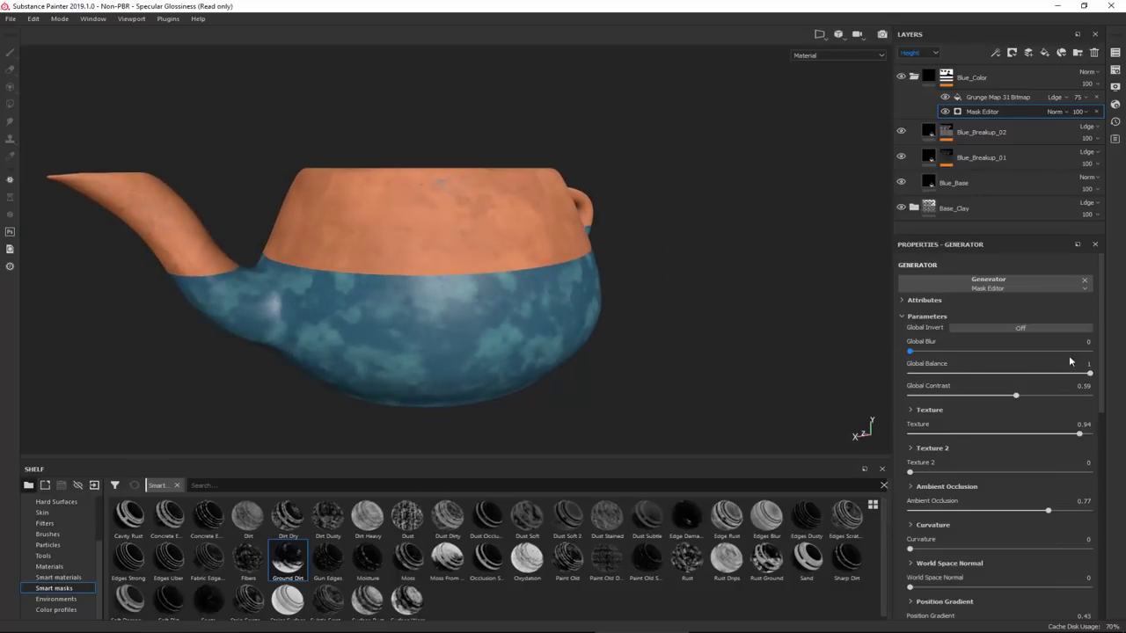
left_click(1091, 373)
left_click_drag(1091, 375, 1088, 375)
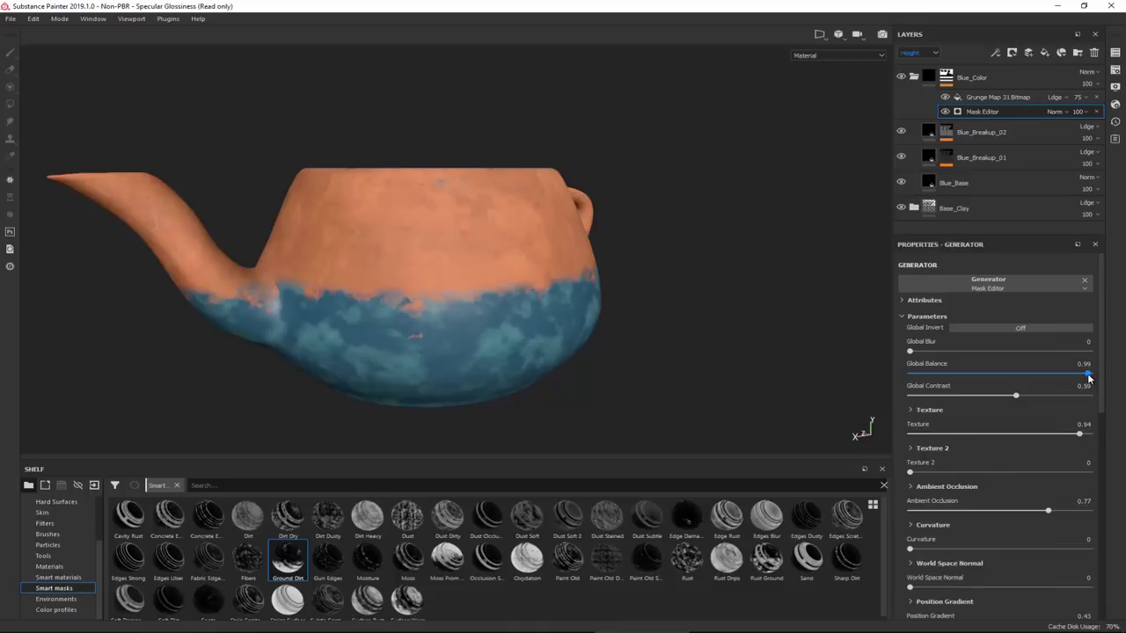
- Set the Mask Editor's Global Contrast to 0.4 to soften the glaze edge
left_click(1017, 397)
left_click_drag(1018, 398, 916, 404)
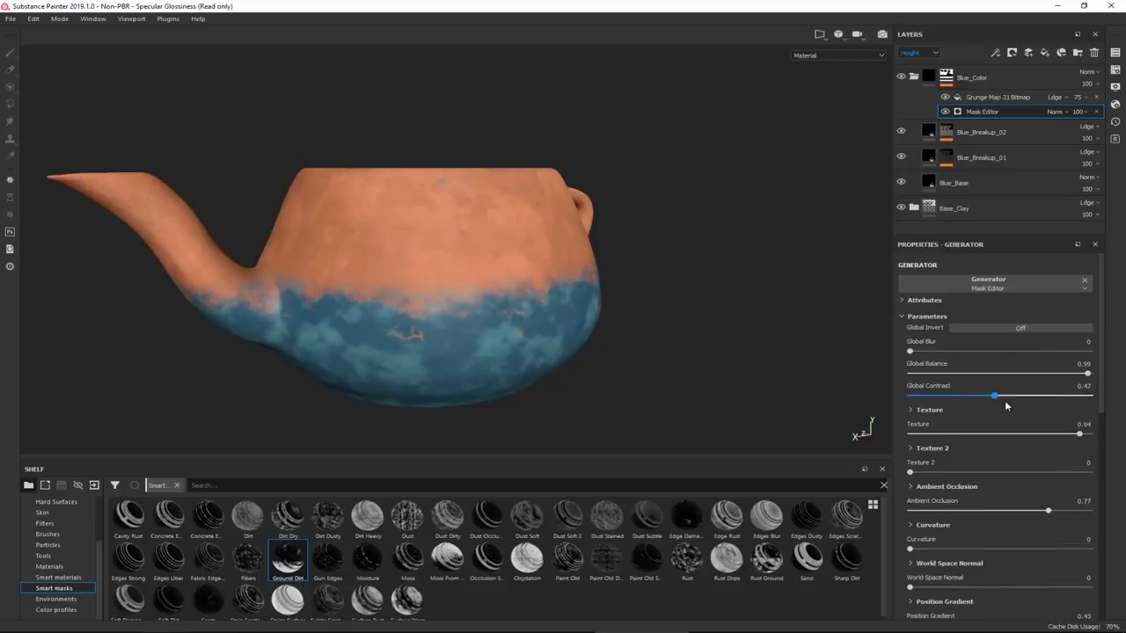
left_click_drag(1005, 405, 982, 410)
scroll(440, 350, "up", 4)
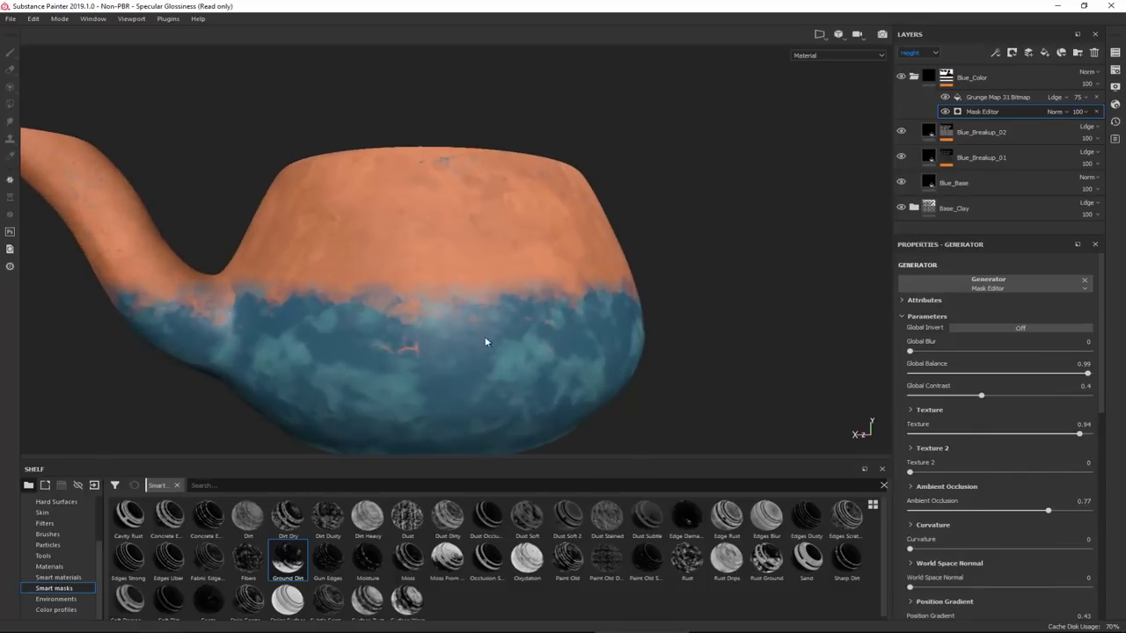
middle_click_drag(654, 393, 663, 341, "alt")
mouse_move(663, 341)
left_mouse_down("alt")
mouse_move(631, 325)
mouse_move(663, 336)
left_mouse_up("alt")
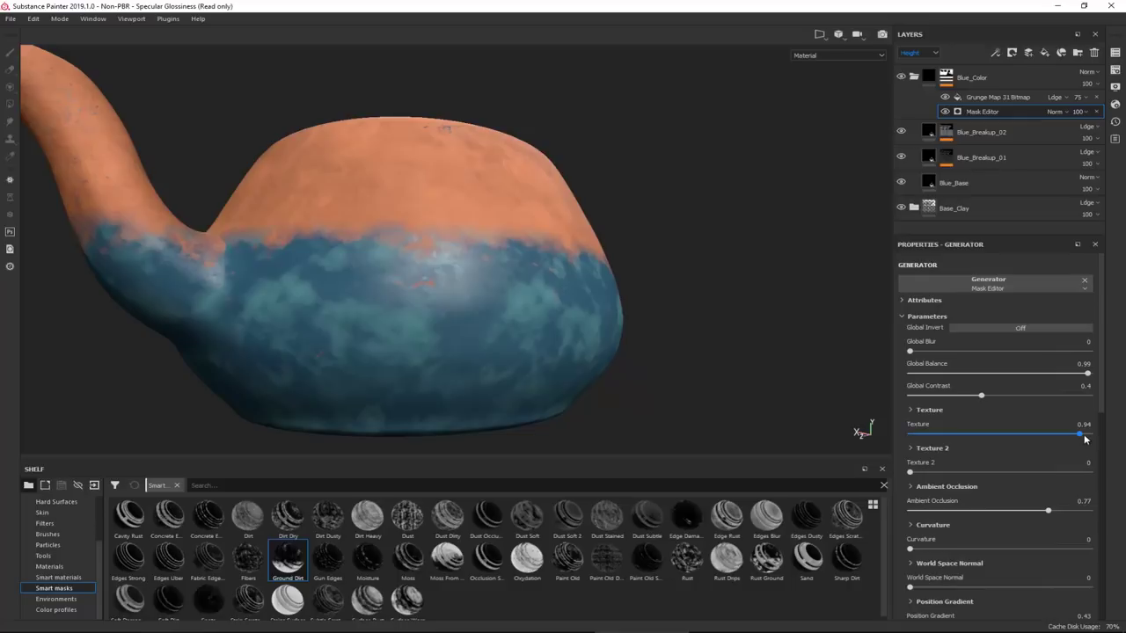
- Set the Mask Editor's Texture to 0.83 and keep Texture 2 at 0
mouse_move(1081, 438)
left_mouse_down()
mouse_move(877, 443)
mouse_move(1107, 437)
mouse_move(1060, 443)
left_mouse_up()
left_click_drag(633, 297, 794, 385, "alt")
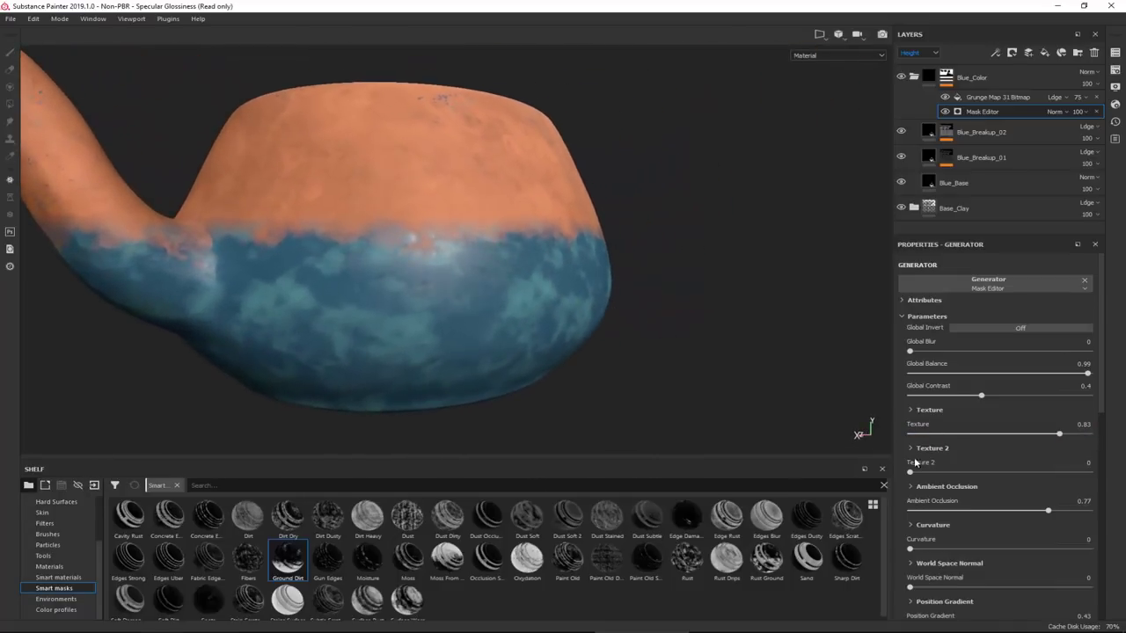
mouse_move(915, 473)
left_mouse_down()
mouse_move(965, 473)
mouse_move(909, 477)
left_mouse_up()
left_click_drag(501, 350, 471, 206, "alt")
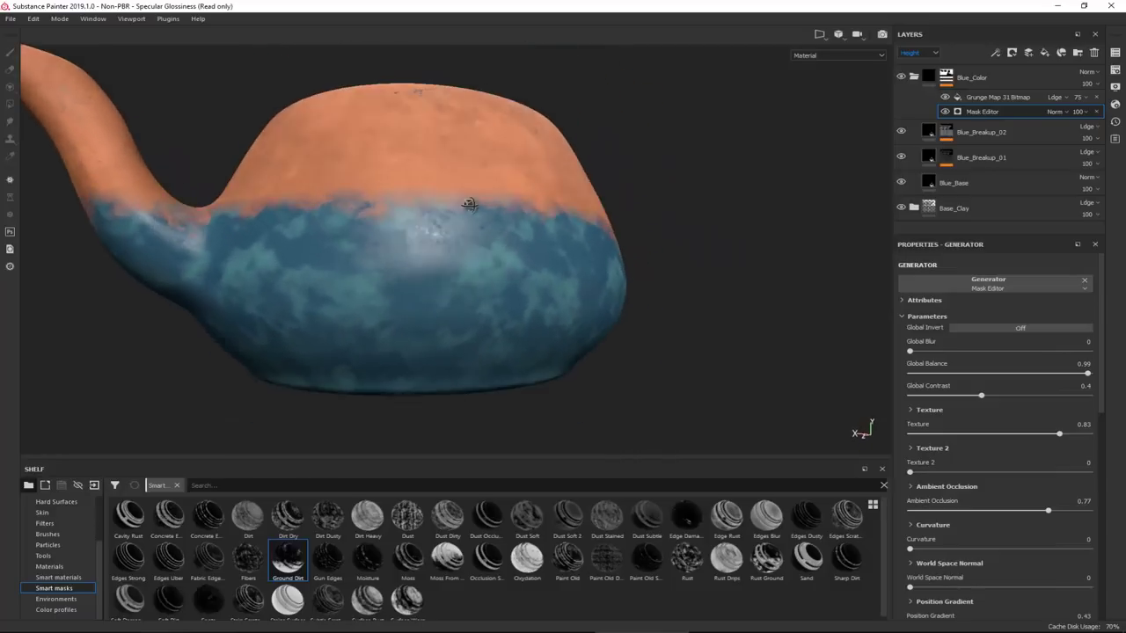
- Try the Mask Editor's Curvature at 0.02 and return it to 0
scroll(974, 497, "down", 2)
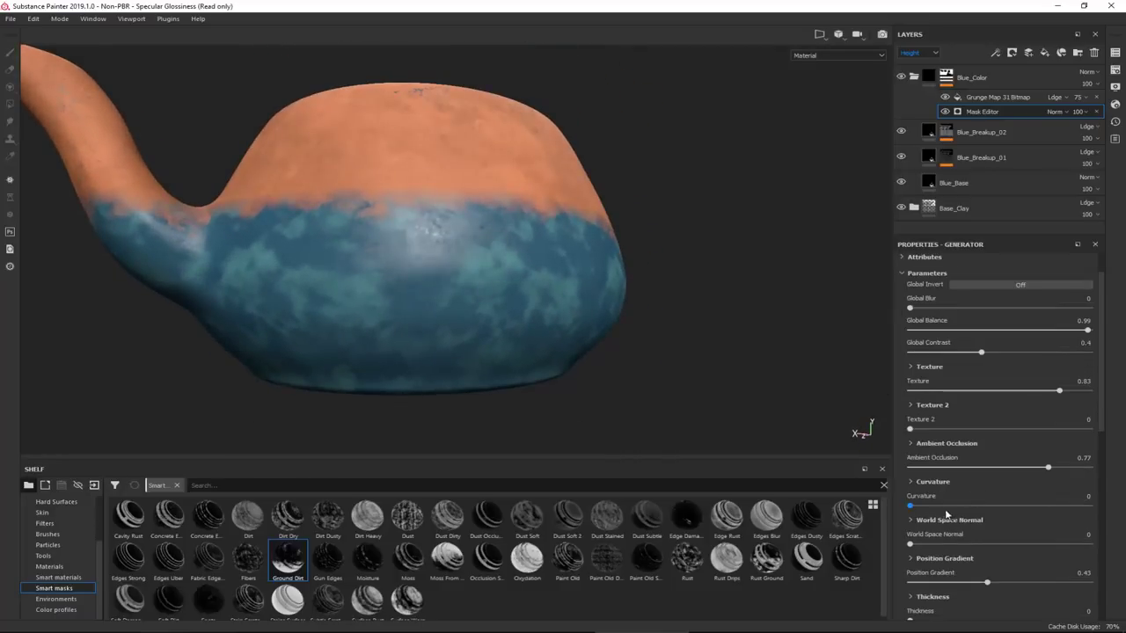
mouse_move(912, 507)
left_mouse_down()
mouse_move(945, 508)
mouse_move(915, 514)
left_mouse_up()
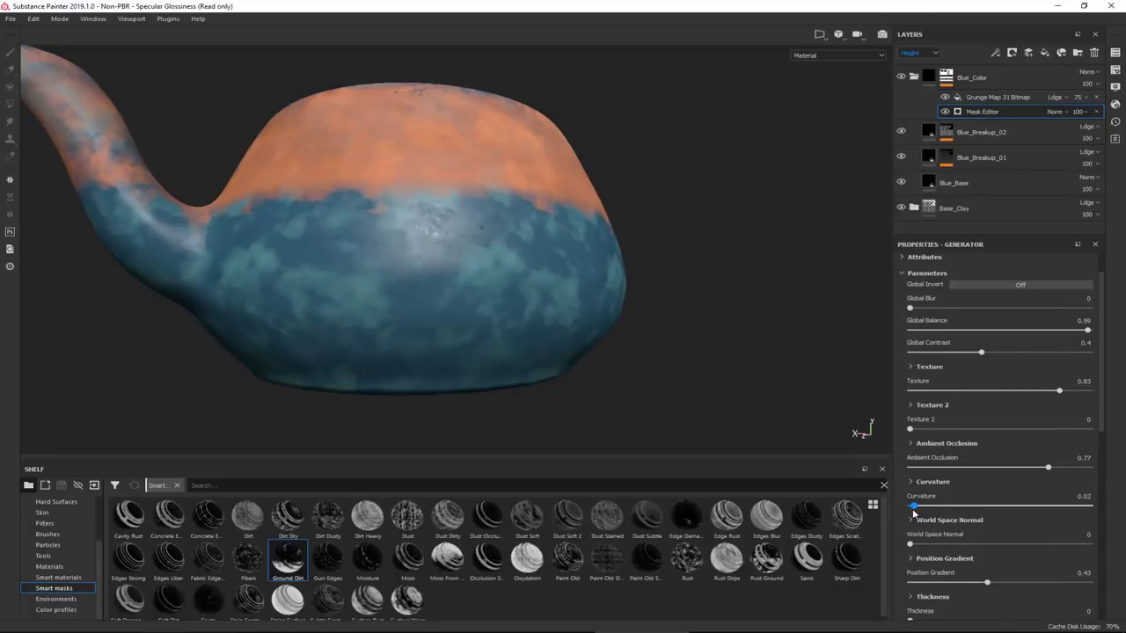
left_click_drag(502, 143, 326, 173, "alt")
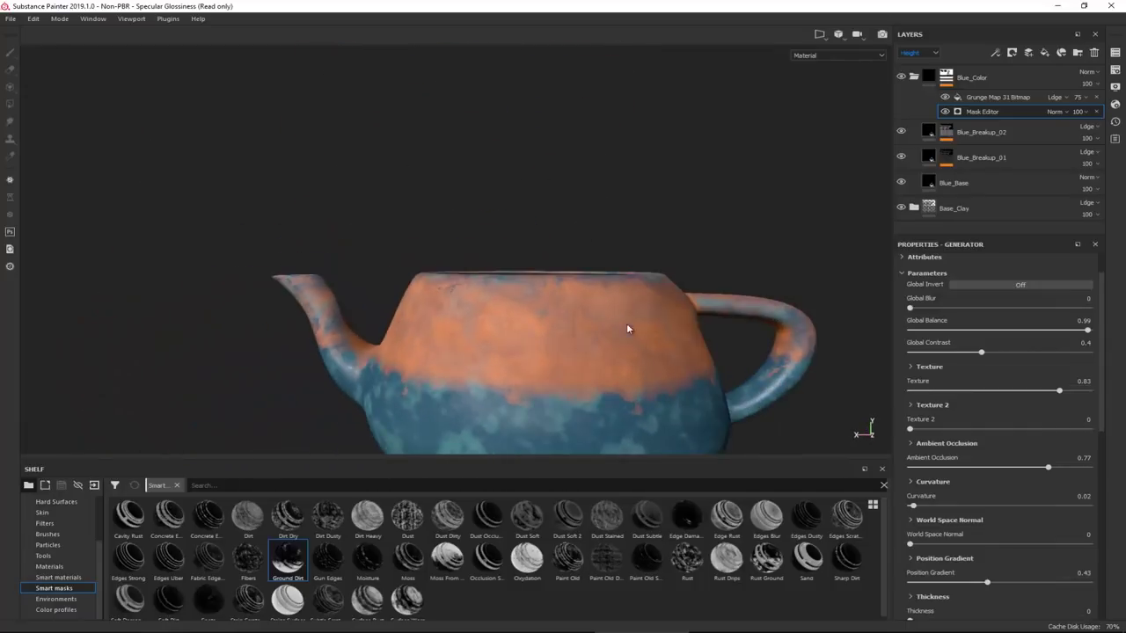
middle_click_drag(599, 301, 568, 222, "alt")
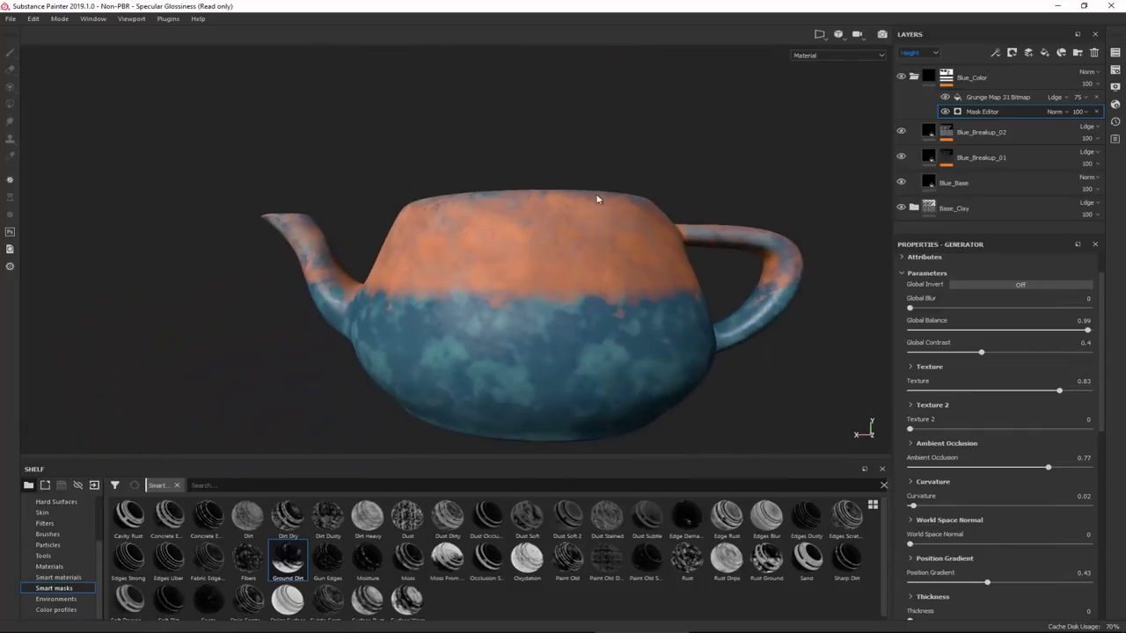
middle_click_drag(529, 256, 571, 238, "alt")
middle_click_drag(657, 252, 603, 248)
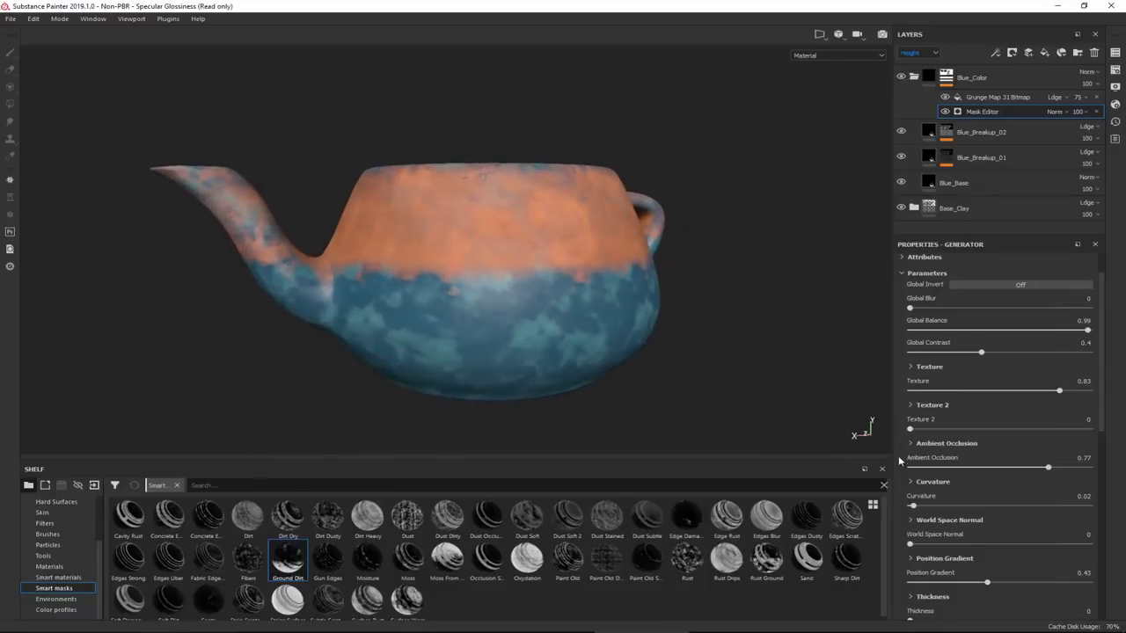
left_click_drag(915, 504, 909, 507)
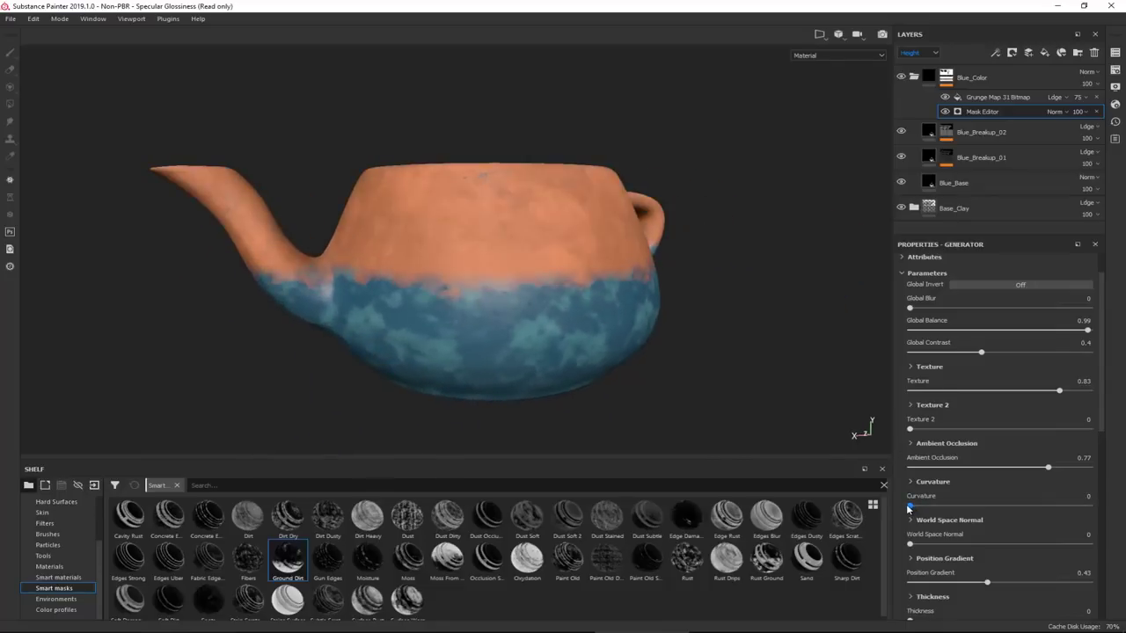
scroll(944, 482, "up", 2)
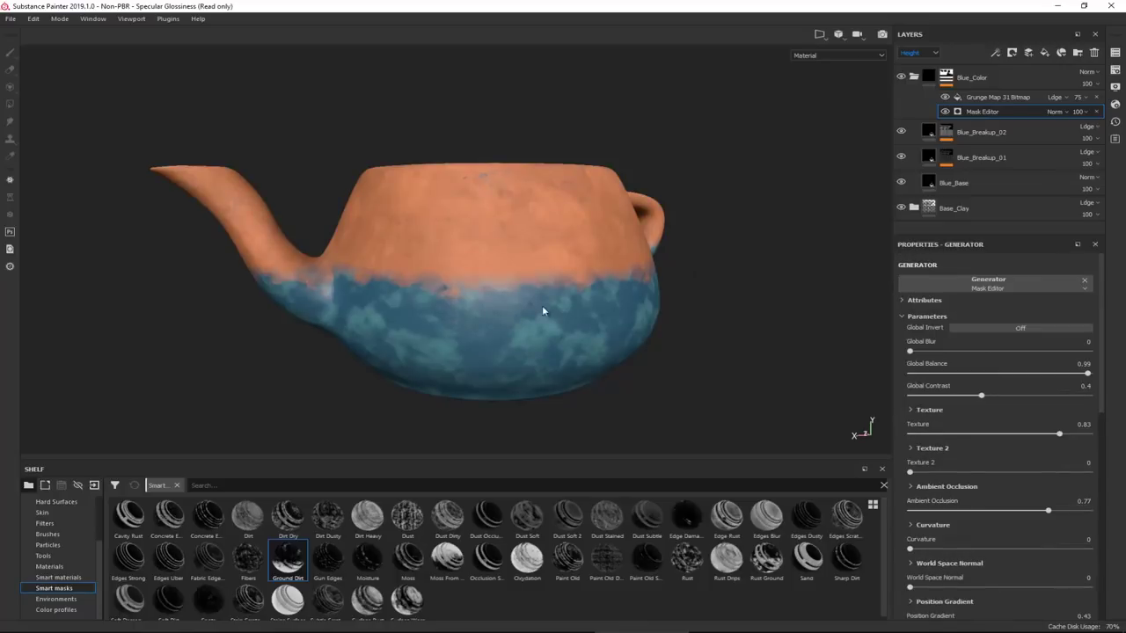
- Turn on the Mask Editor's Global Invert so the blue glaze covers the upper part of the teapot
left_click_drag(543, 311, 697, 320, "alt")
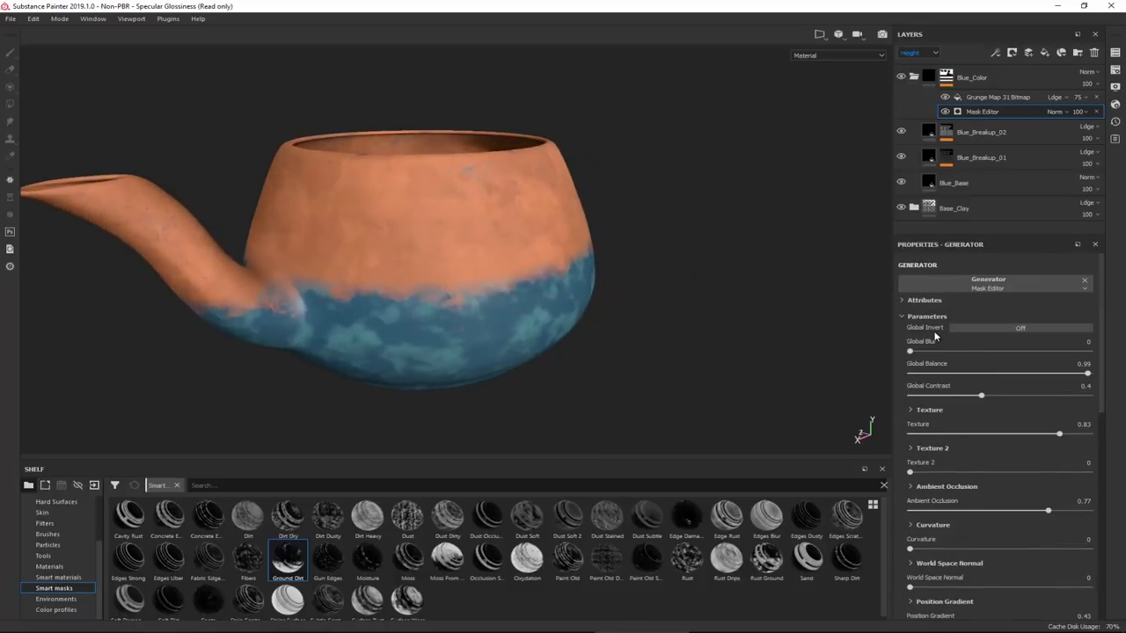
left_click(1020, 328)
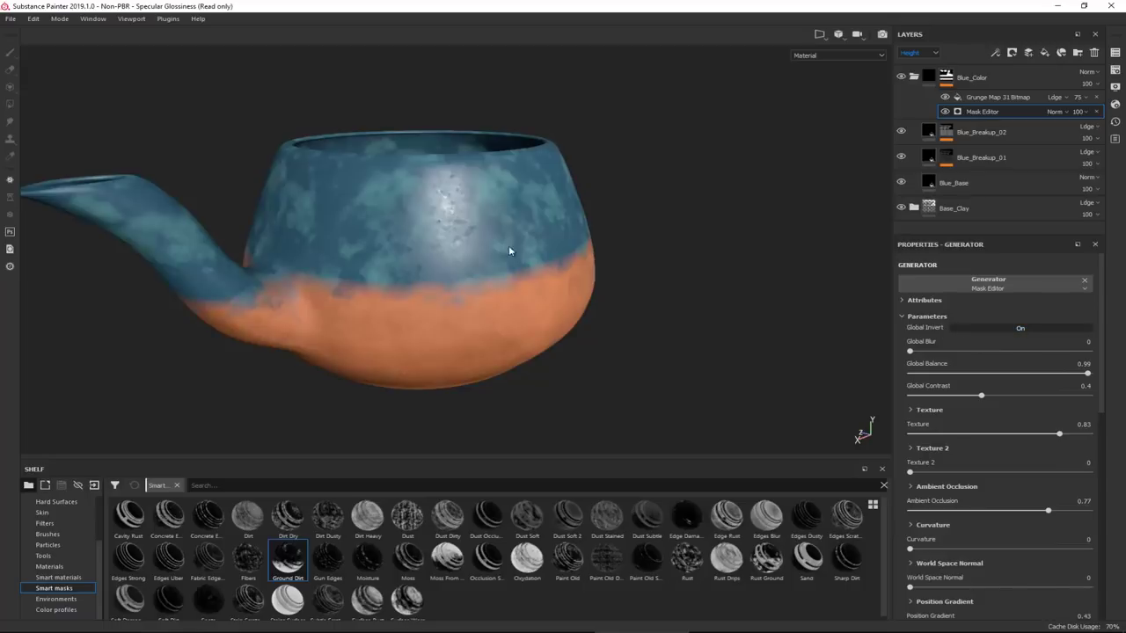
left_click_drag(406, 231, 283, 273, "alt")
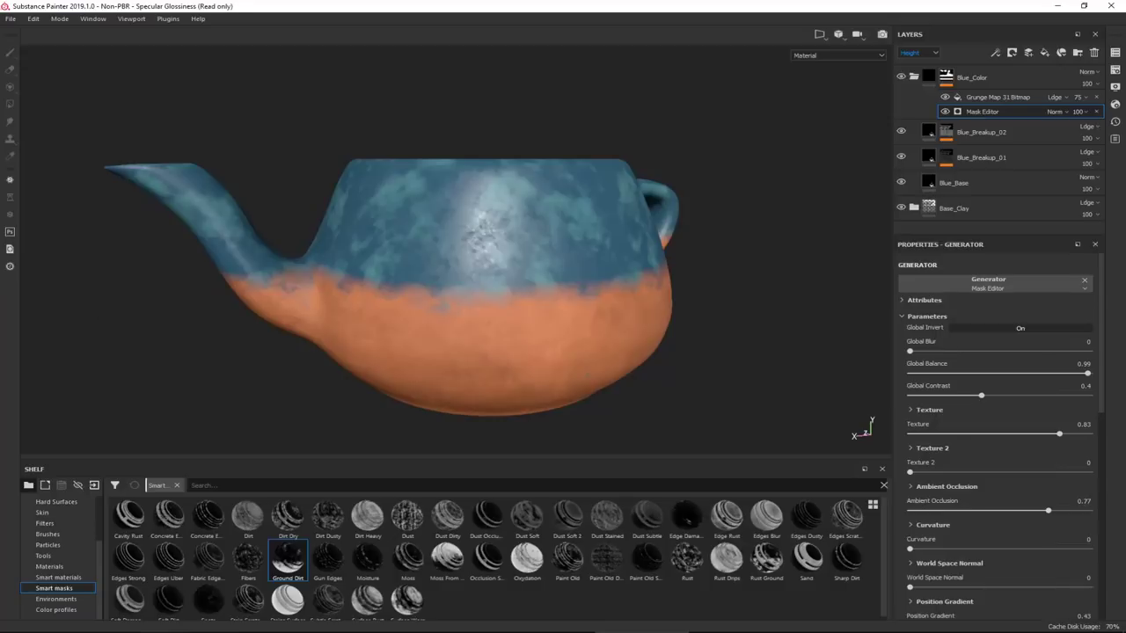
- Look through the reference photos of glazed and terracotta pots in Windows Photo Viewer, and return to the teapot project
left_click_drag(2, 63, 558, 63)
key("Right")
key("Right")
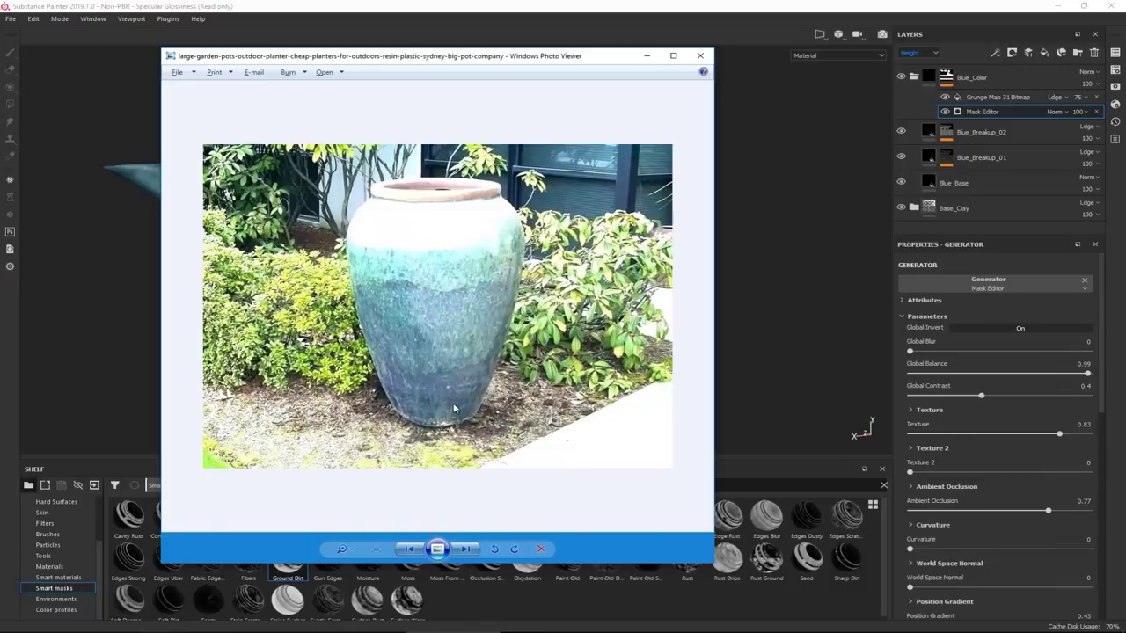
key("Right")
key("Right")
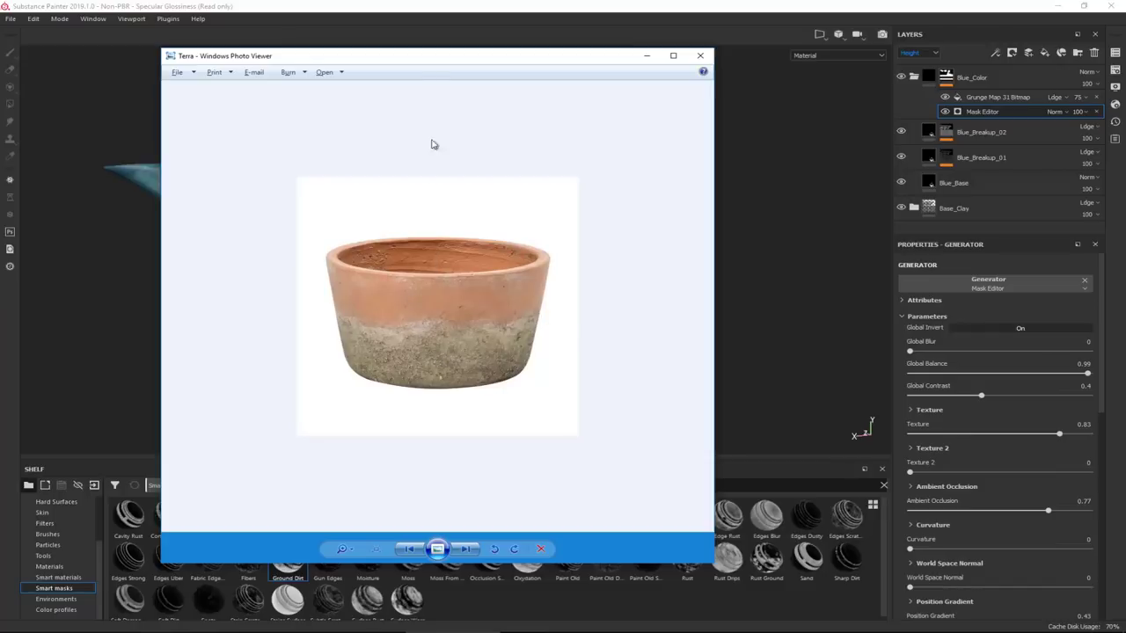
key("Right")
left_click_drag(429, 61, 0, 60)
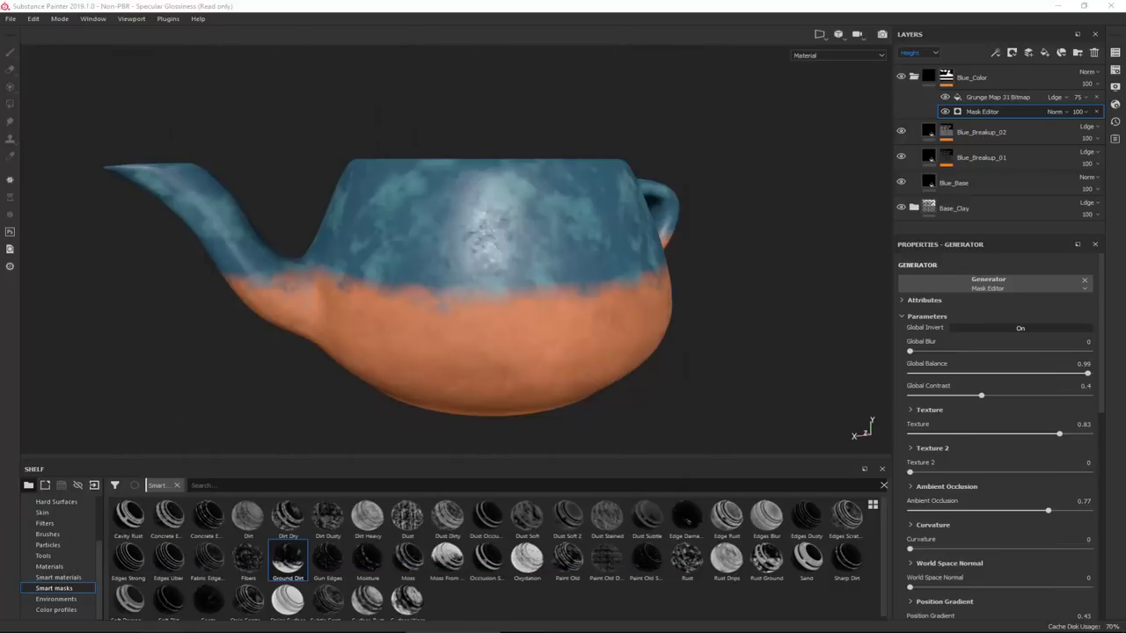
- Add a paint effect to the Blue_Color folder's mask and undo a test stroke on the bare clay
left_click_drag(484, 296, 428, 280, "alt")
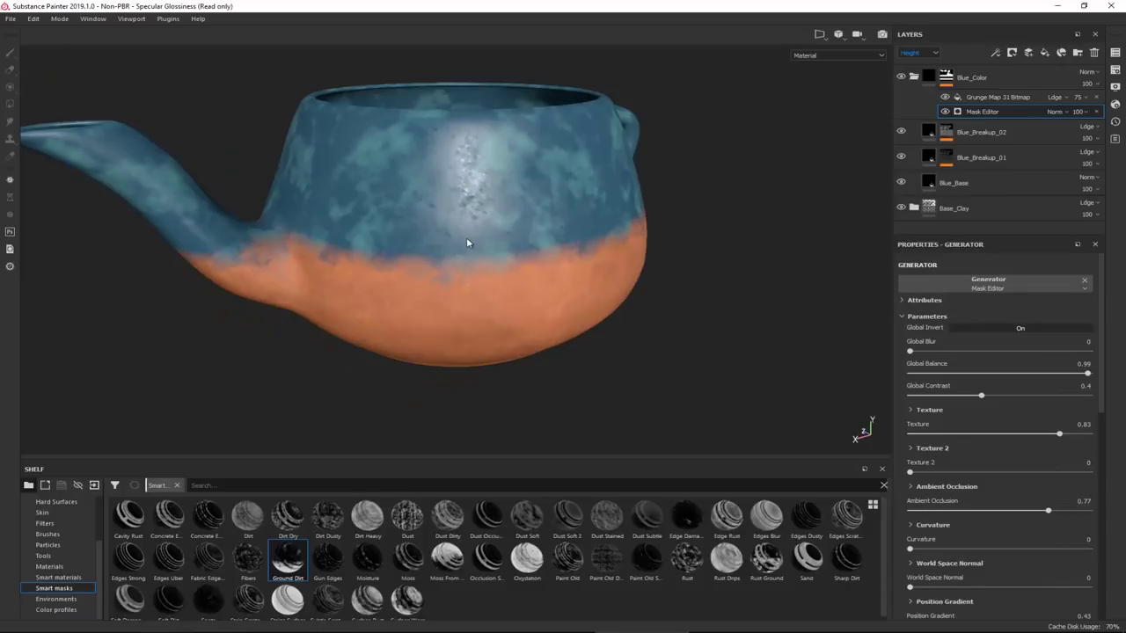
left_click(984, 78)
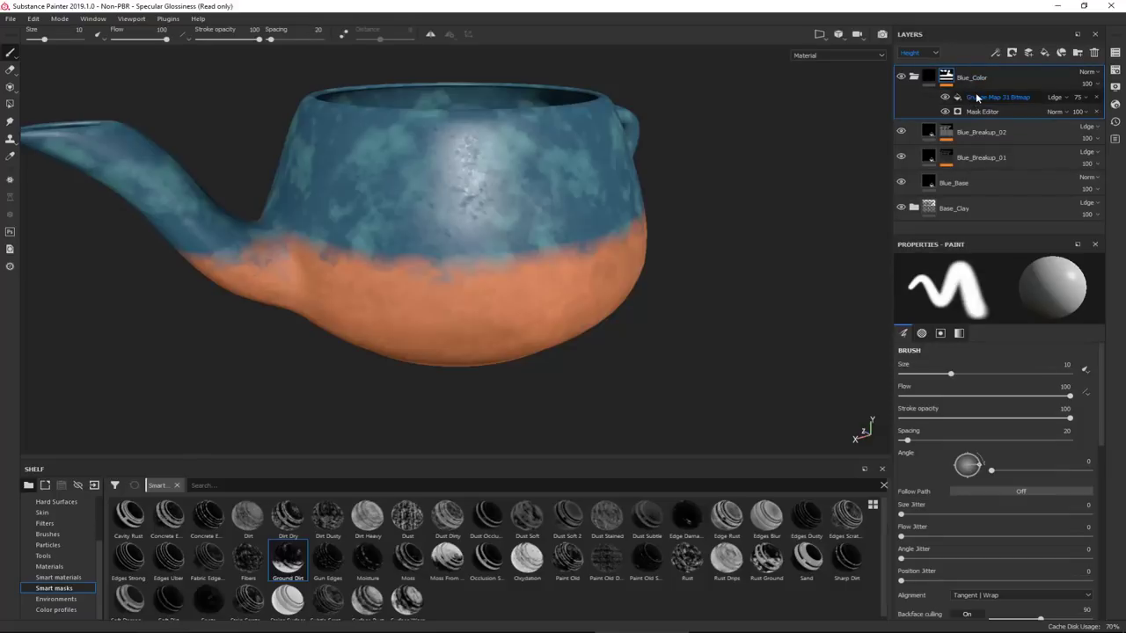
left_click(997, 53)
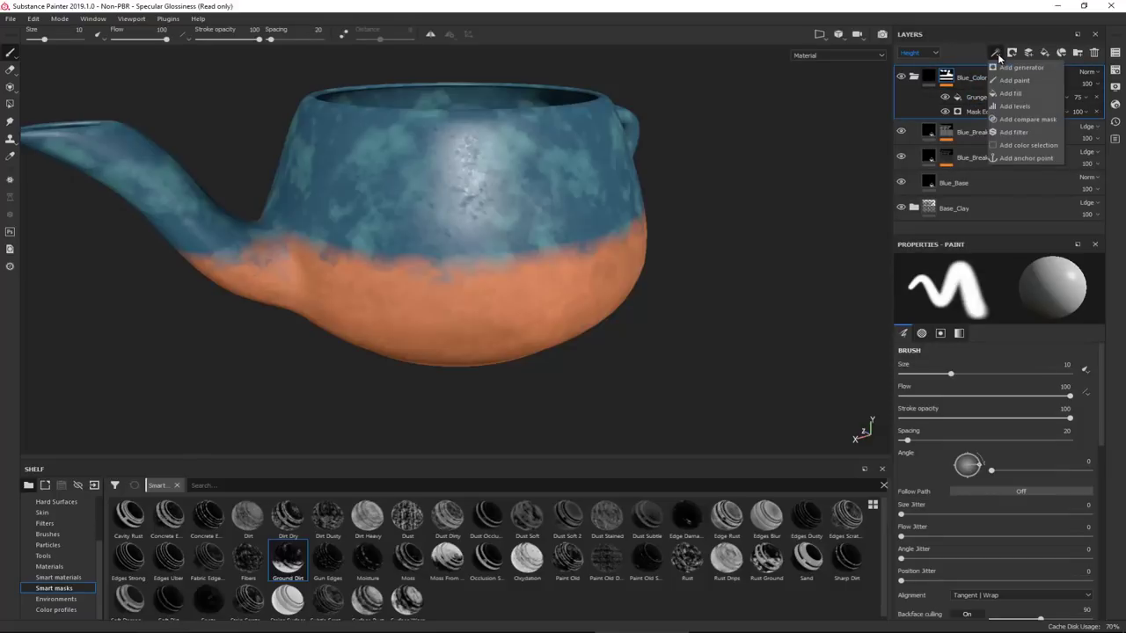
left_click(1015, 81)
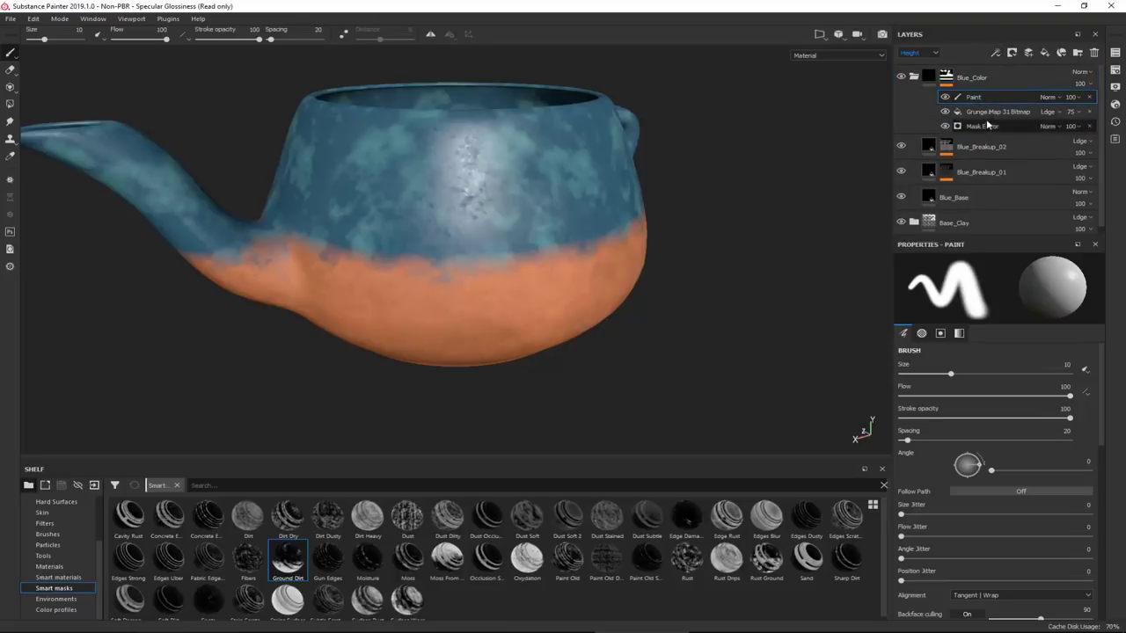
left_click_drag(453, 283, 540, 322)
key("ctrl+z")
- Choose the Dirt Brushed alpha for the brush, with the glaze border in close view
right_click_drag(496, 303, 520, 432, "alt")
mouse_move(512, 334)
left_mouse_down("alt")
mouse_move(521, 305)
mouse_move(567, 296)
left_mouse_up("alt")
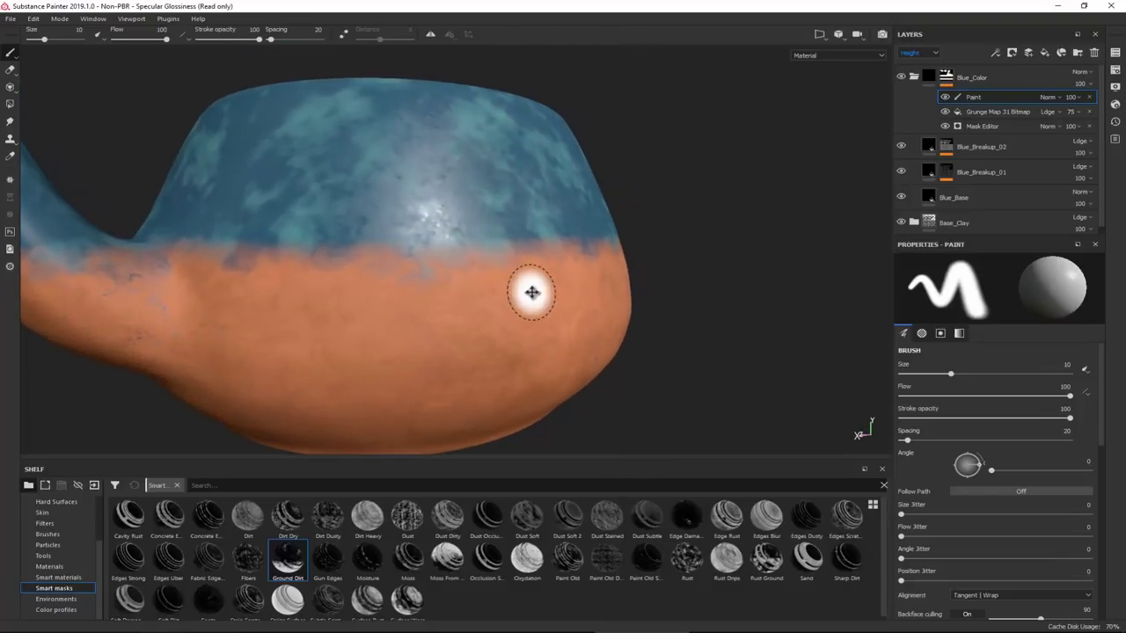
middle_click_drag(532, 293, 567, 281, "alt")
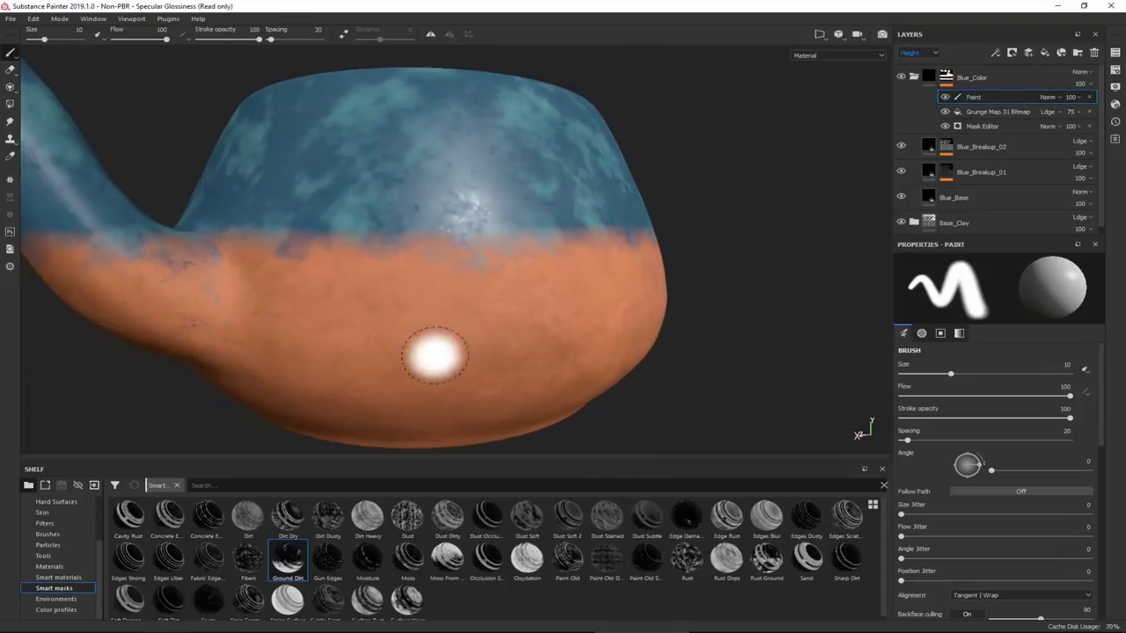
scroll(77, 549, "up", 2)
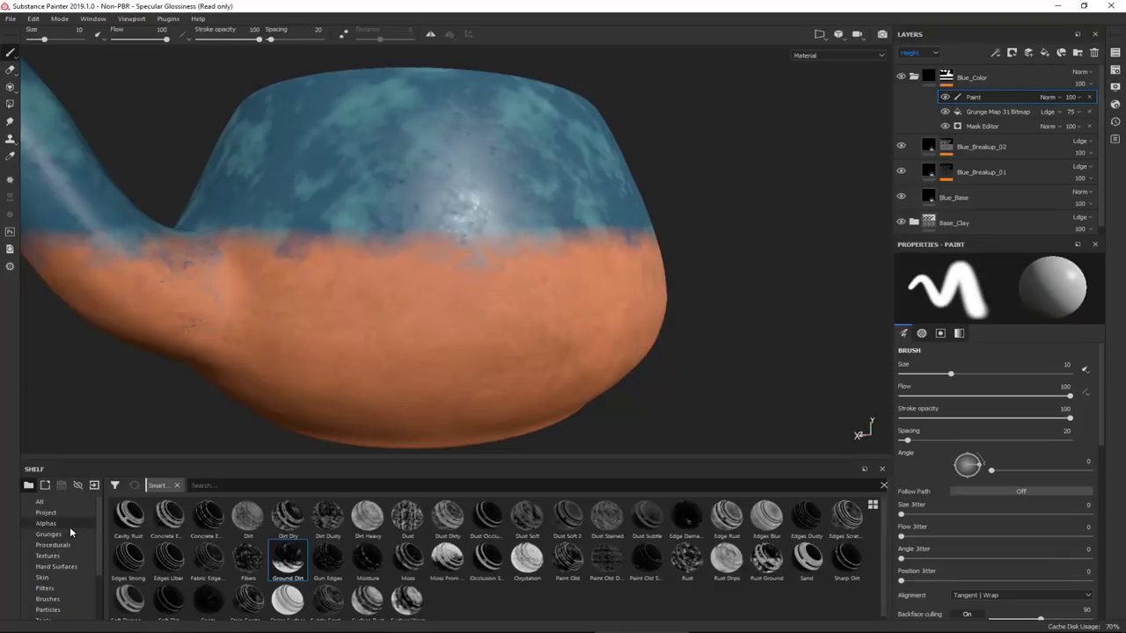
left_click(70, 527)
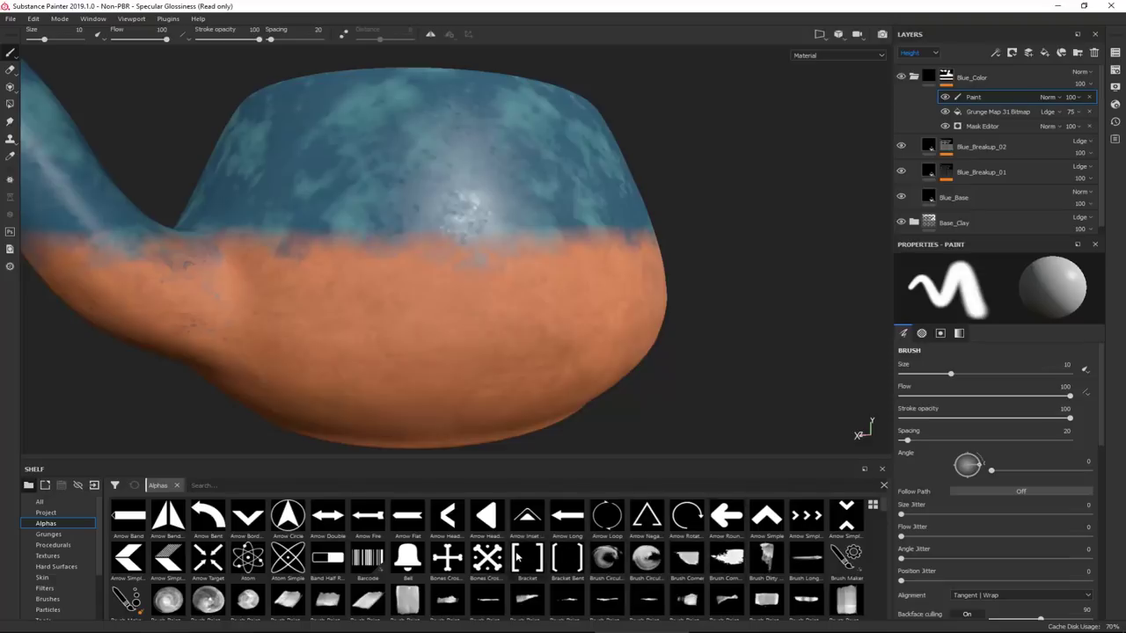
scroll(519, 552, "down", 5)
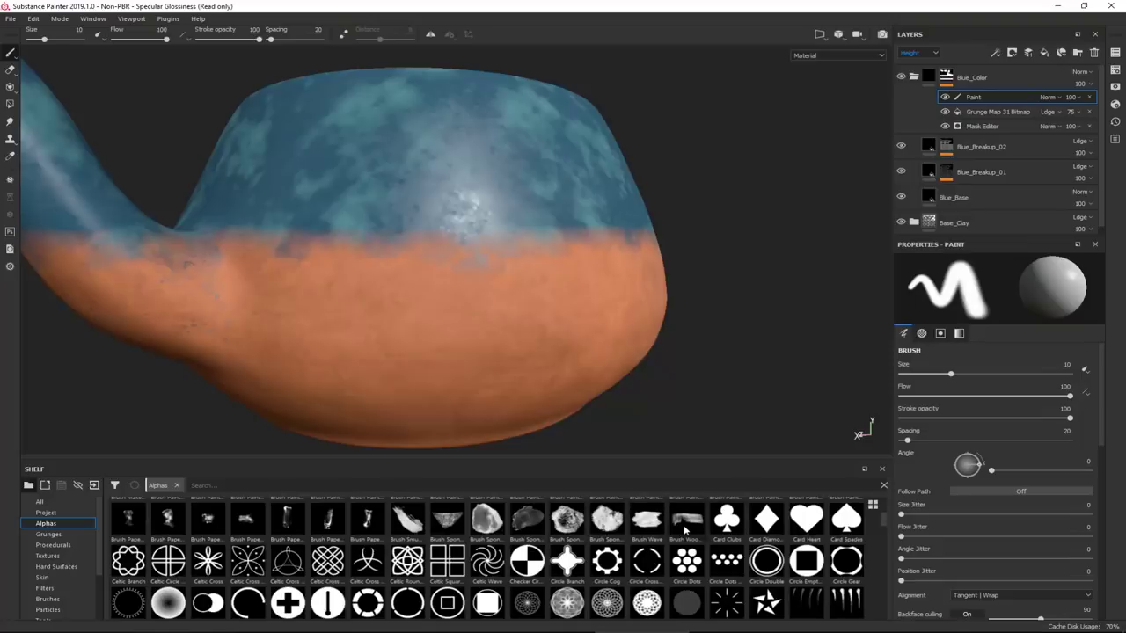
mouse_move(684, 530)
scroll(509, 548, "down", 3)
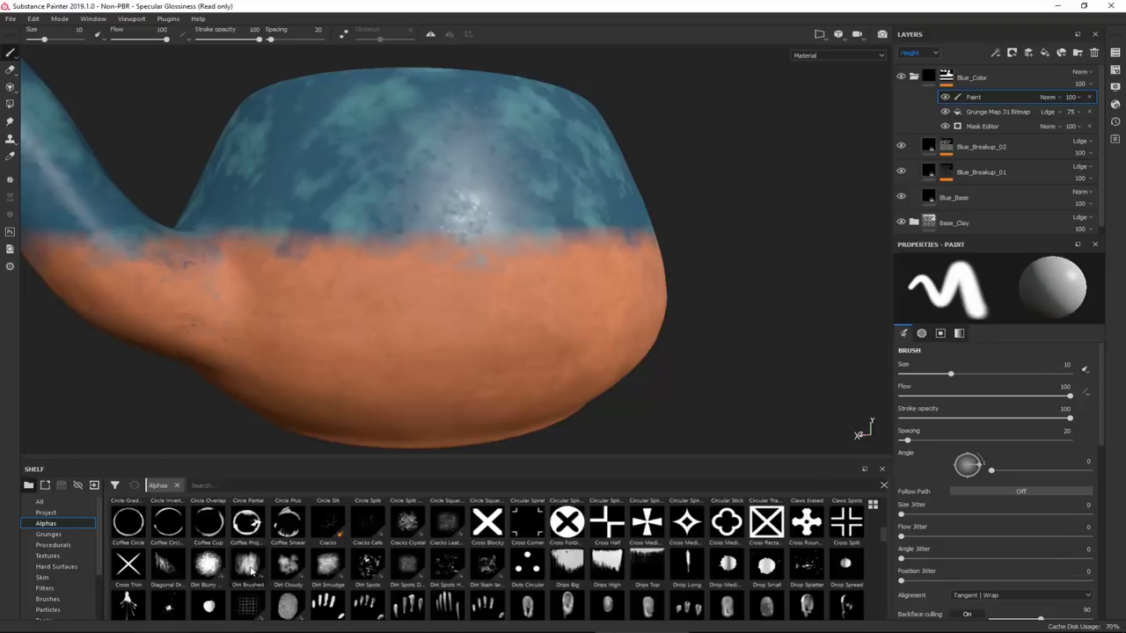
mouse_move(249, 570)
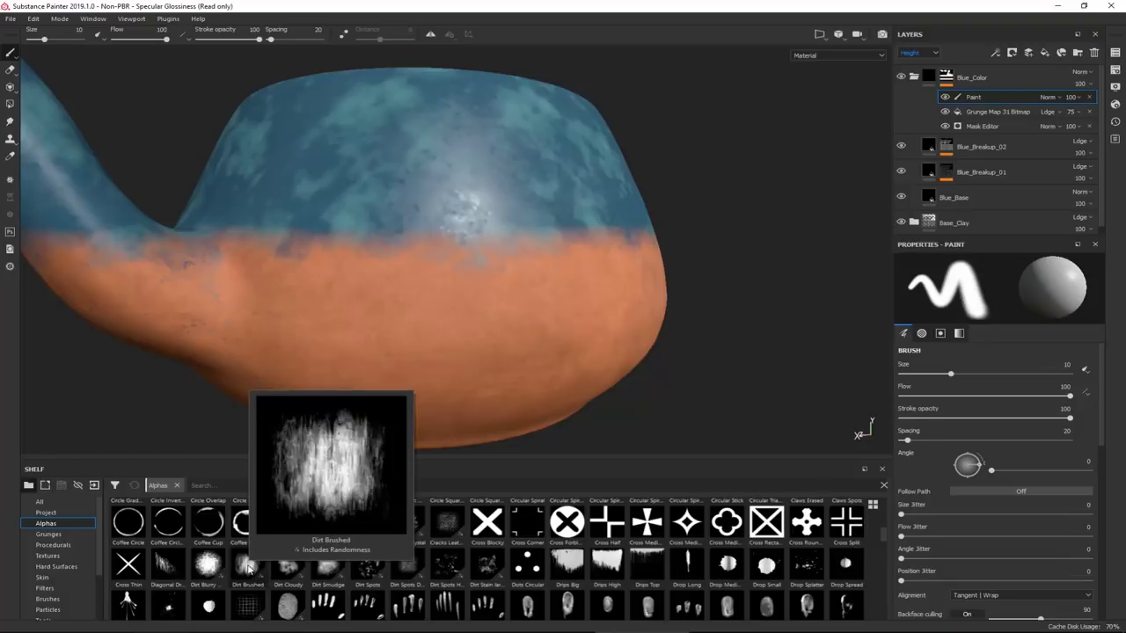
left_click(249, 570)
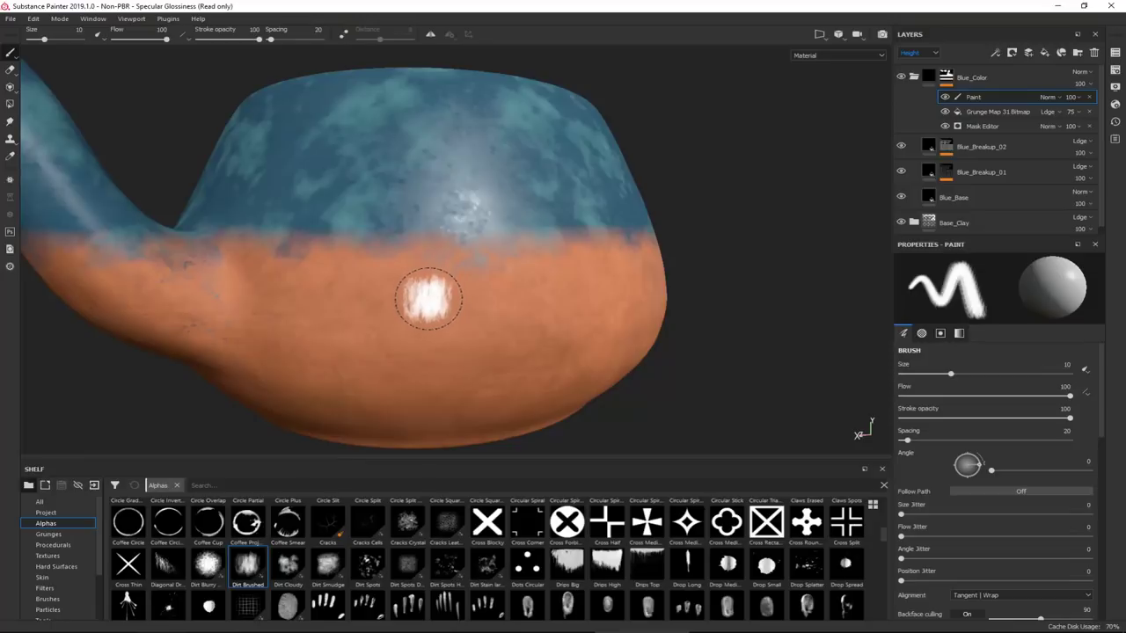
- Set the brush size to 23.06, flow to 76 and angle to 235, and roughen the glaze border beside the spout with brushed dabs
left_click_drag(431, 282, 434, 300, "alt")
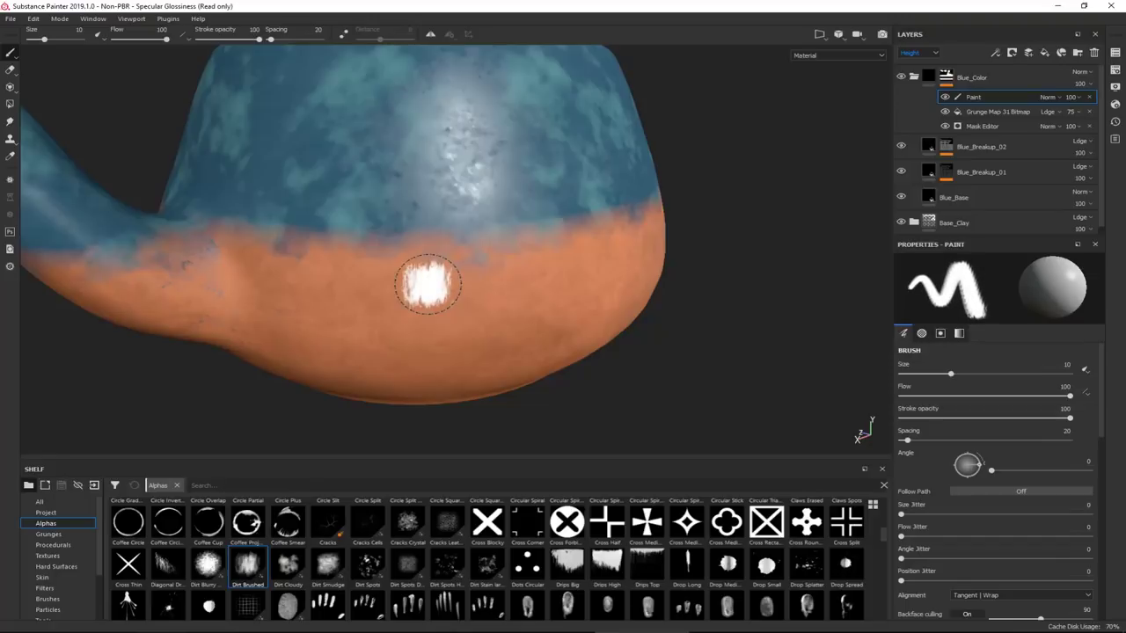
right_click_drag(428, 284, 437, 285, "ctrl")
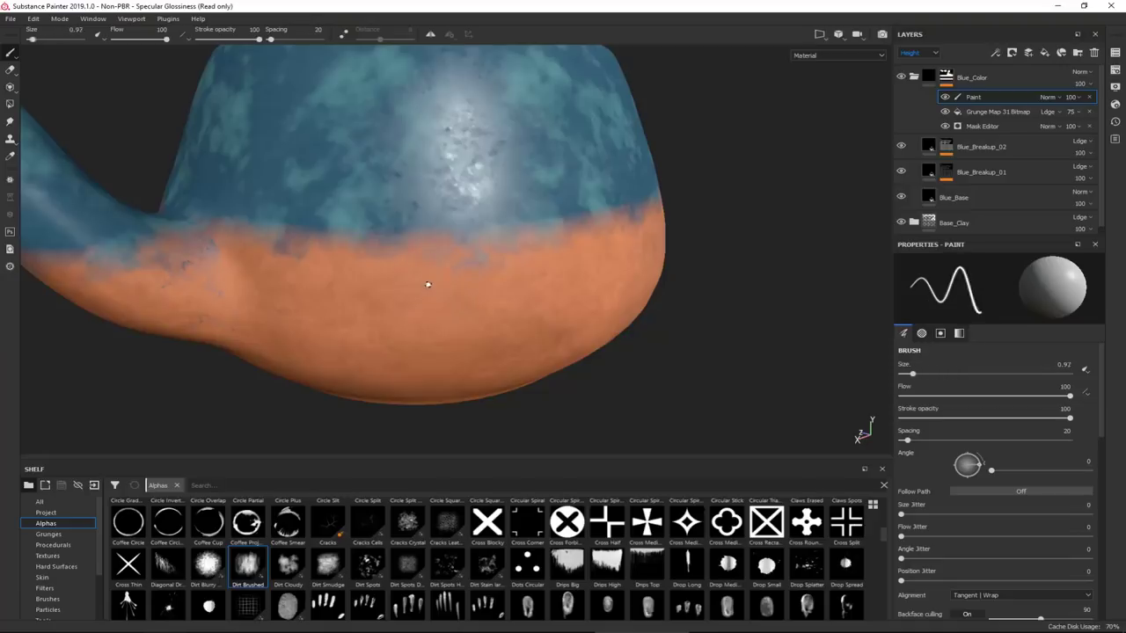
mouse_move(427, 283)
right_mouse_down("ctrl")
mouse_move(563, 283)
mouse_move(455, 283)
right_mouse_up("ctrl")
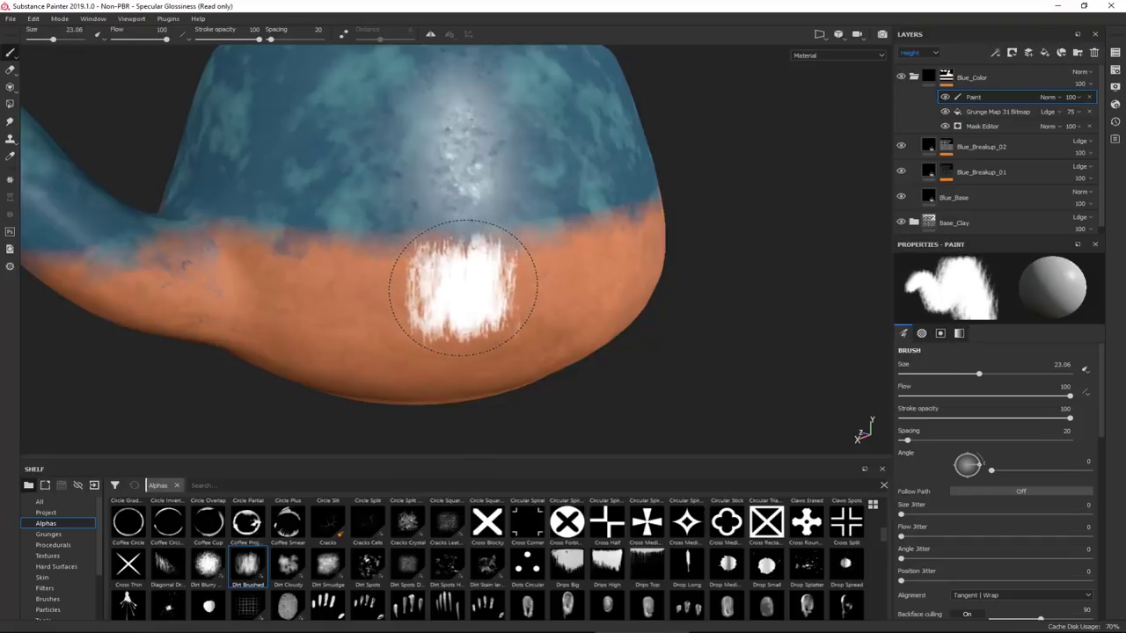
key("ctrl")
mouse_move(463, 288)
left_mouse_down("ctrl")
mouse_move(413, 289)
mouse_move(453, 288)
left_mouse_up("ctrl")
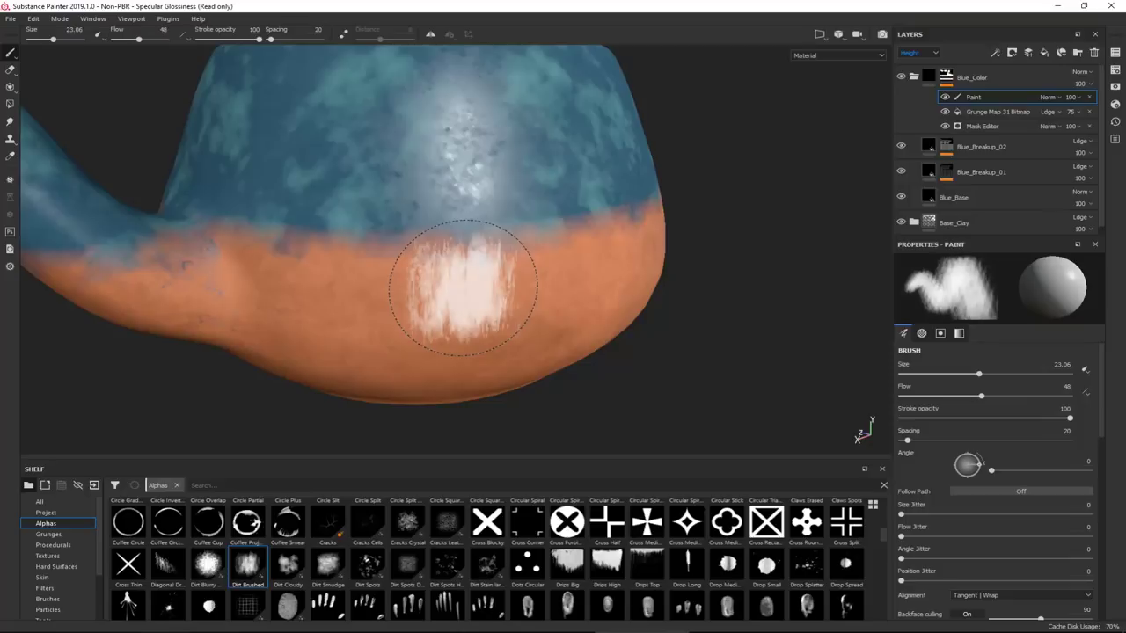
mouse_move(464, 288)
left_mouse_down("ctrl")
mouse_move(464, 253)
mouse_move(463, 282)
mouse_move(464, 269)
mouse_move(484, 288)
mouse_move(463, 279)
mouse_move(463, 252)
mouse_move(464, 286)
left_mouse_up("ctrl")
left_click(419, 244)
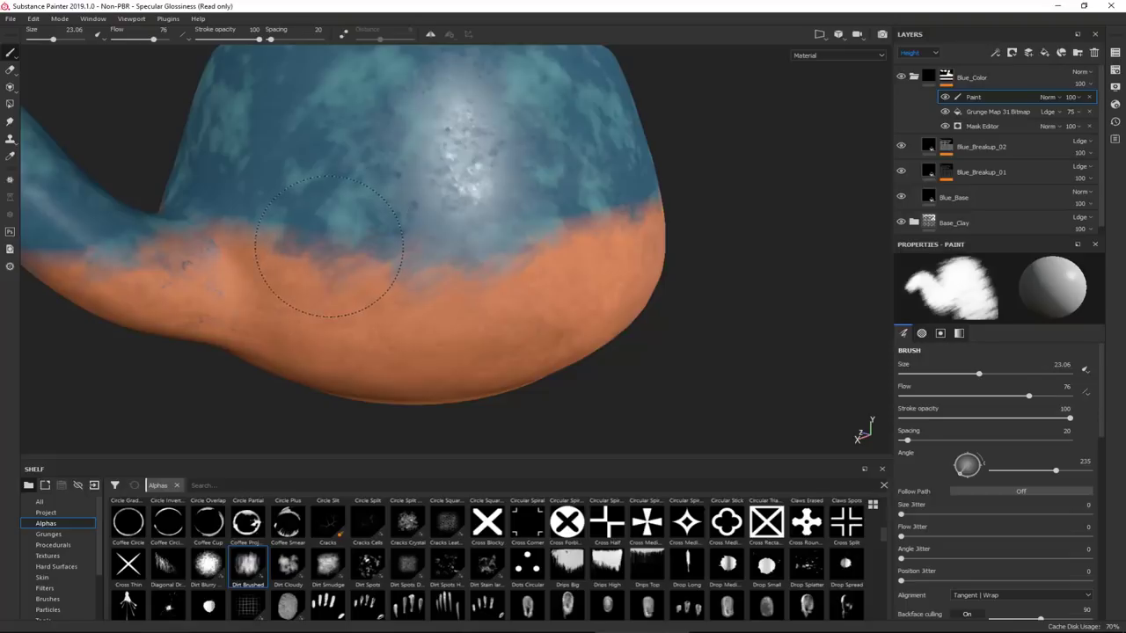
- Paint more brushed dabs along the glaze border around the body to the handle, with flow 100 and brush angle 309
mouse_move(546, 216)
left_mouse_down("alt")
mouse_move(628, 239)
mouse_move(410, 231)
mouse_move(459, 226)
mouse_move(502, 188)
mouse_move(586, 202)
mouse_move(510, 216)
mouse_move(471, 251)
left_mouse_up("alt")
right_click_drag(472, 251, 471, 251, "shift")
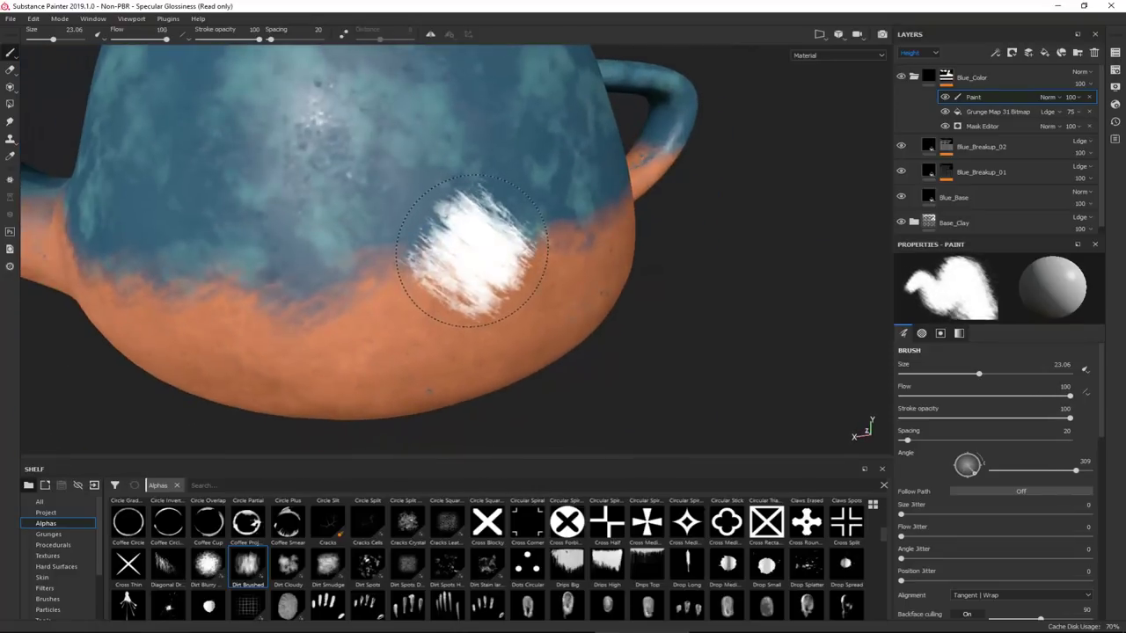
left_click_drag(580, 255, 585, 211, "alt")
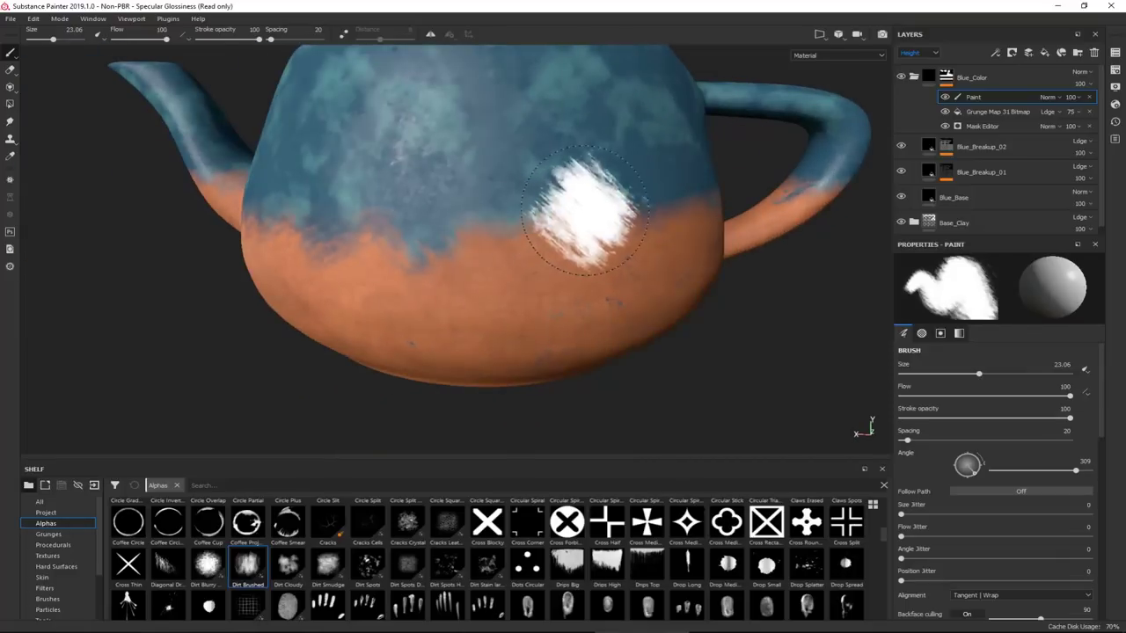
left_click_drag(540, 272, 371, 307, "alt")
left_click(611, 281)
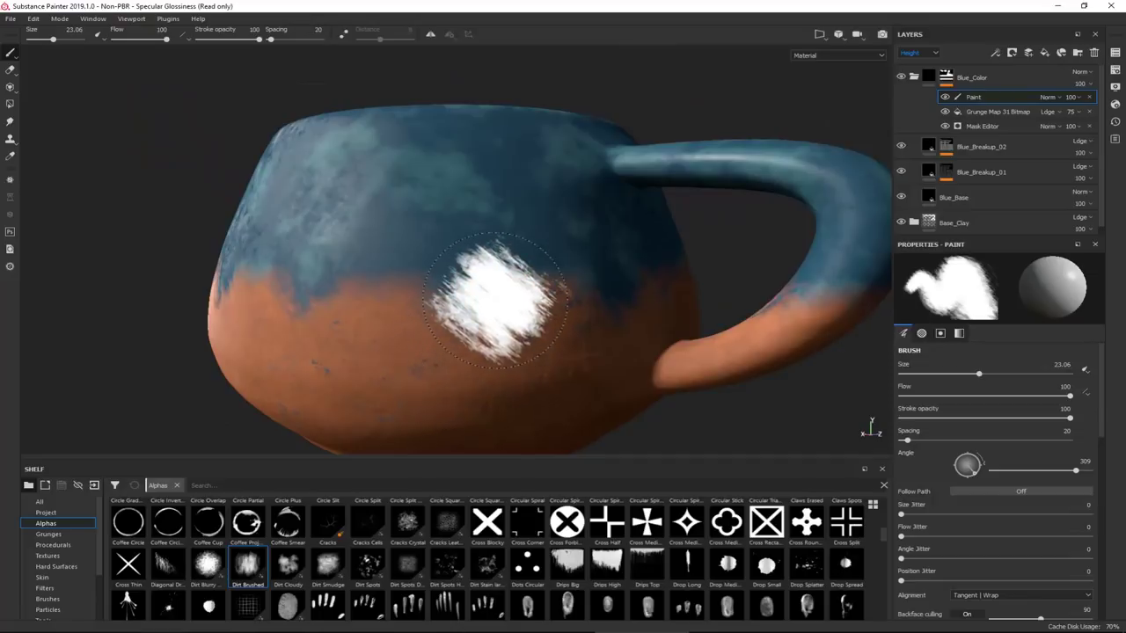
mouse_move(487, 329)
right_mouse_down("shift")
mouse_move(520, 329)
mouse_move(501, 328)
right_mouse_up("shift")
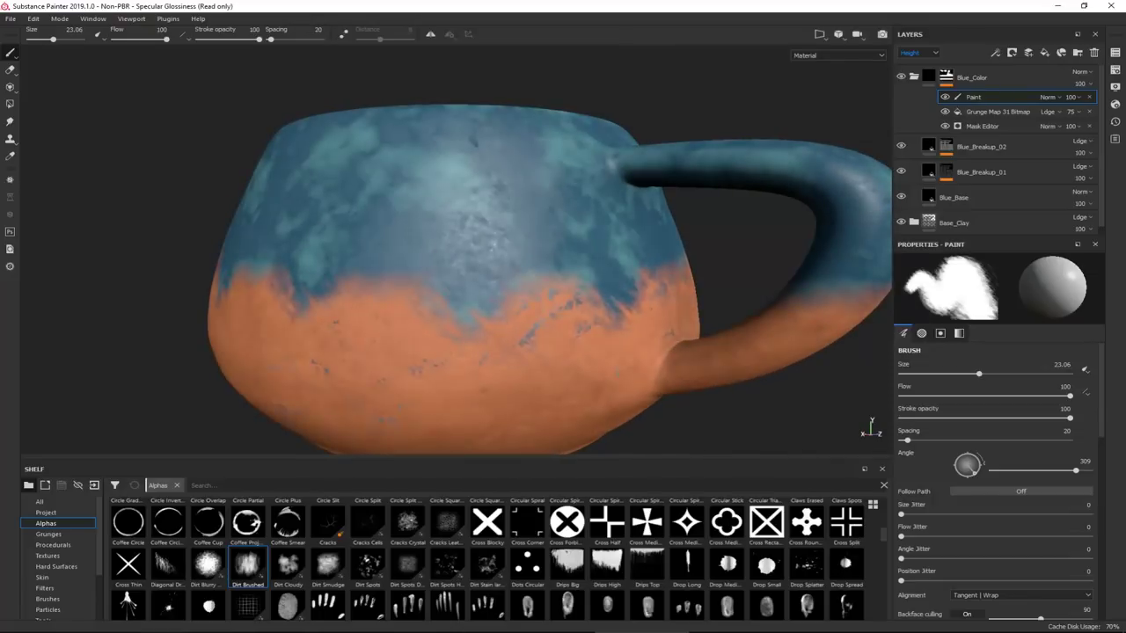
- Choose the Drips Big alpha, set the brush size to 33.89 and angle to 1, and stamp drips on the glaze edge beside the handle
left_click(569, 567)
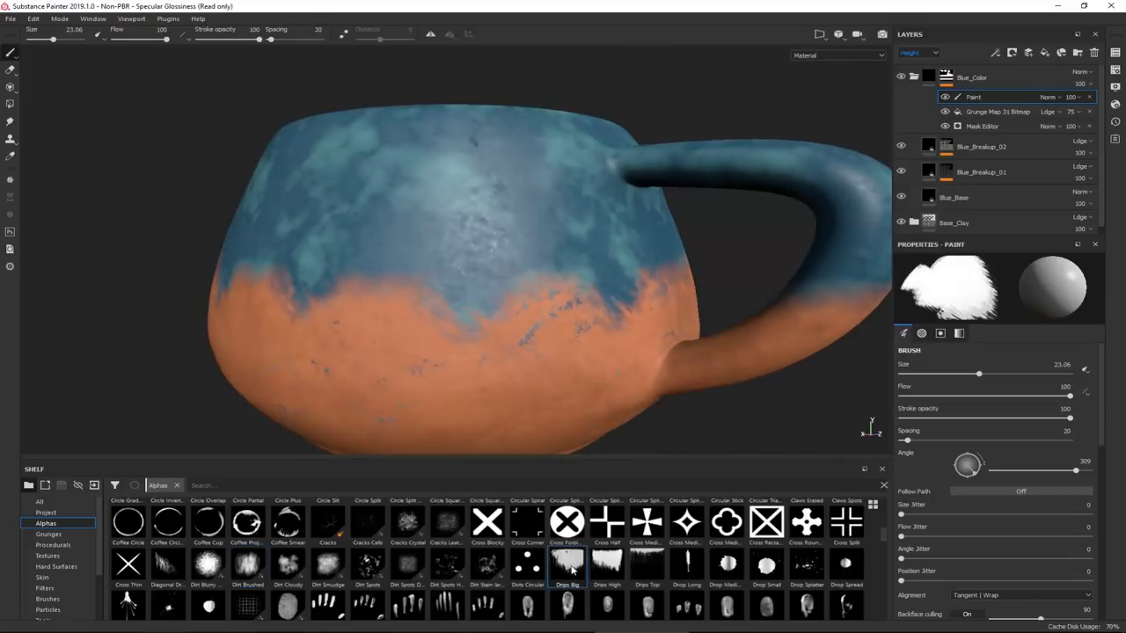
left_click_drag(429, 302, 429, 258, "ctrl")
right_click_drag(391, 308, 422, 308, "ctrl")
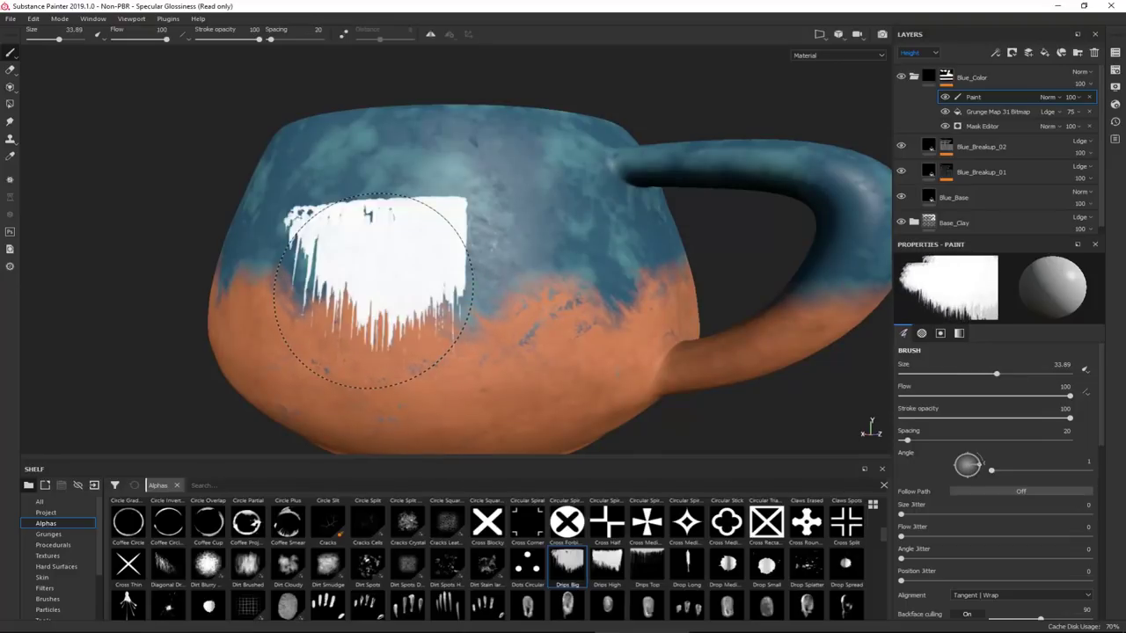
mouse_move(682, 295)
left_mouse_down("alt")
mouse_move(462, 310)
mouse_move(337, 286)
mouse_move(242, 285)
left_mouse_up("alt")
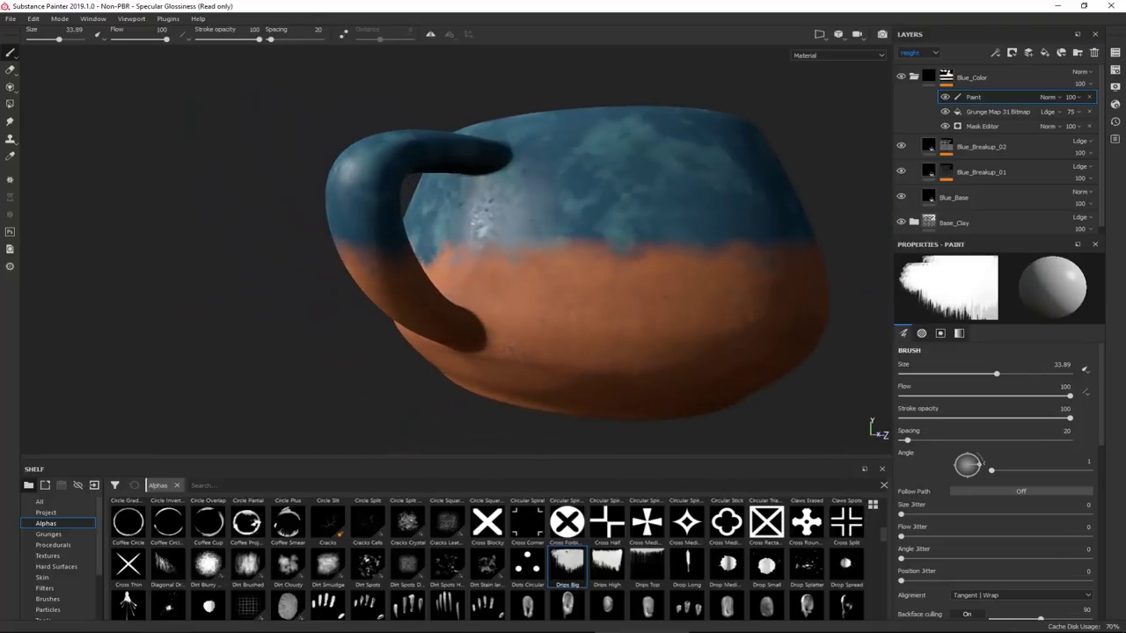
left_click(543, 255)
- Stamp more glaze drips along the other side of the body, from the handle round to the spout
left_click_drag(728, 286, 466, 264, "alt")
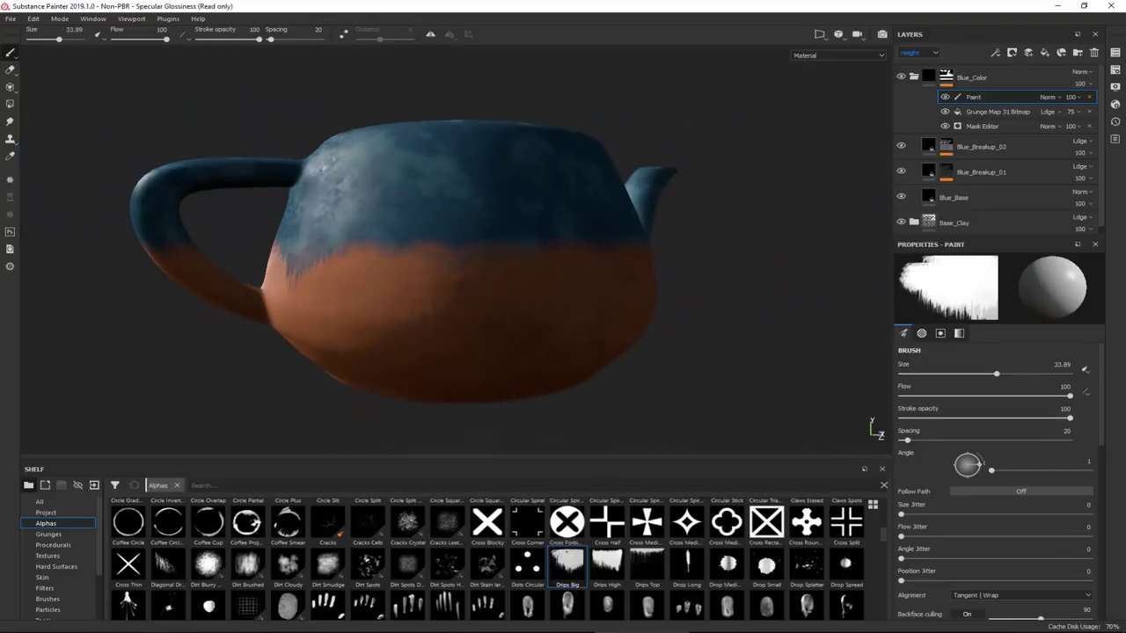
left_click(429, 257)
right_click_drag(627, 320, 664, 322, "shift")
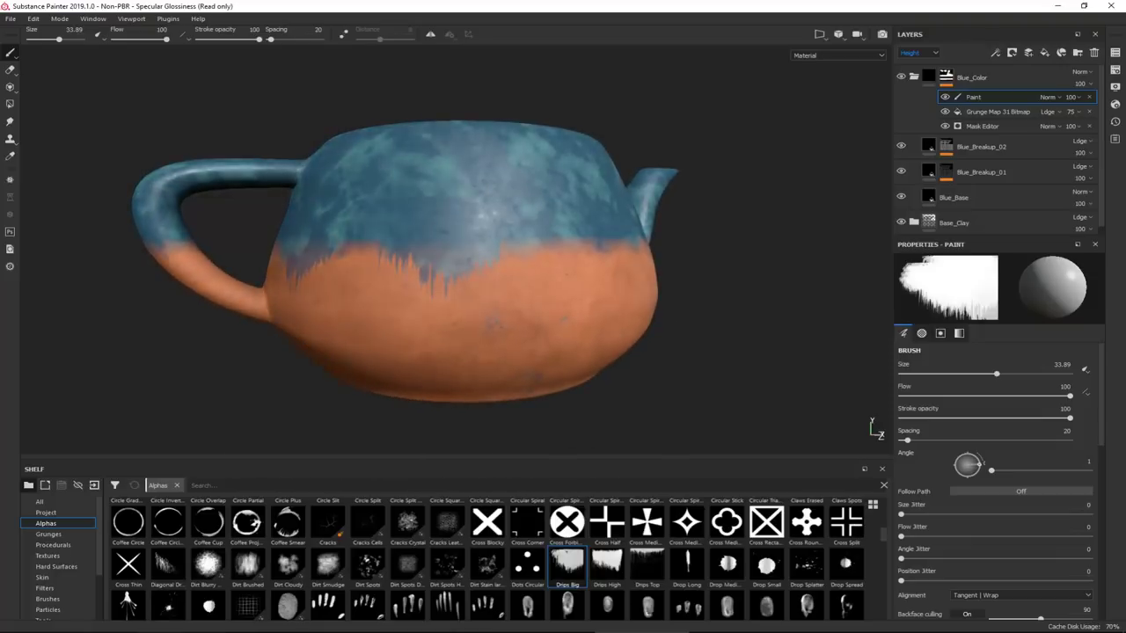
mouse_move(665, 329)
left_mouse_down("alt")
mouse_move(663, 365)
mouse_move(595, 377)
mouse_move(574, 322)
left_mouse_up("alt")
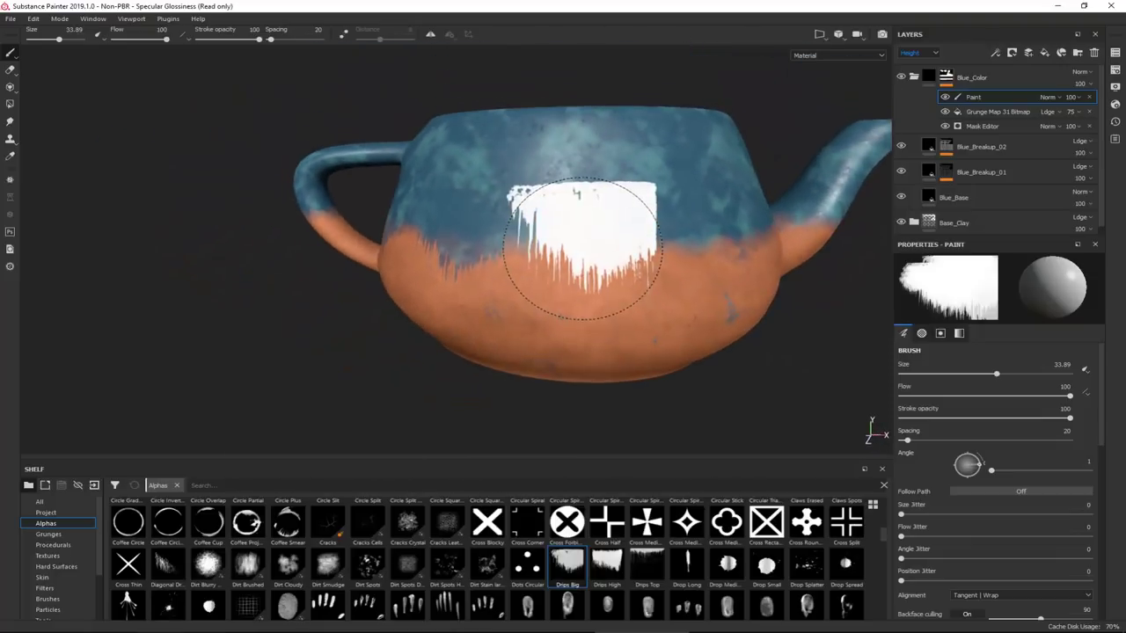
left_click_drag(579, 252, 403, 310, "alt")
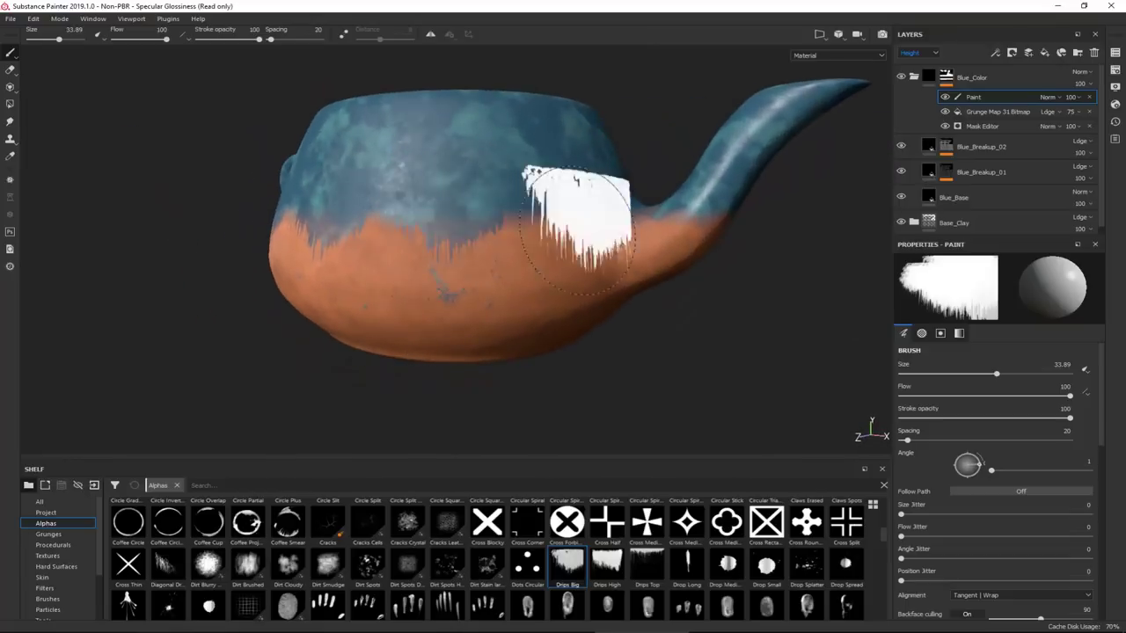
middle_click_drag(576, 236, 484, 247, "alt")
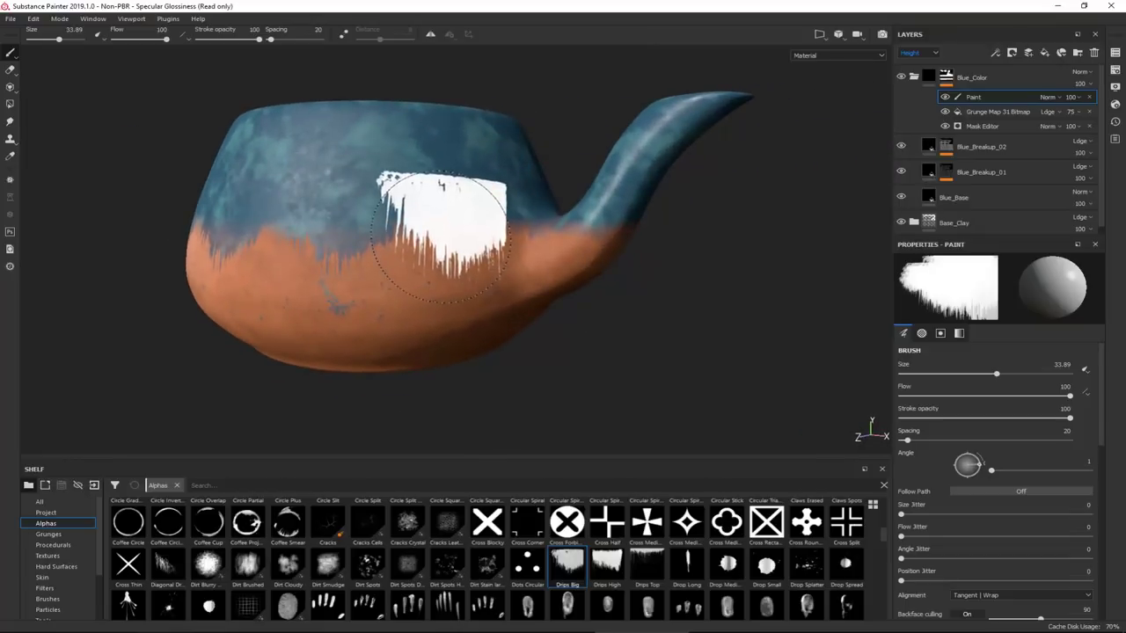
mouse_move(674, 351)
left_mouse_down("alt")
mouse_move(510, 360)
mouse_move(505, 415)
mouse_move(835, 352)
left_mouse_up("alt")
right_click_drag(397, 296, 309, 212, "alt")
middle_click_drag(309, 211, 517, 202, "alt")
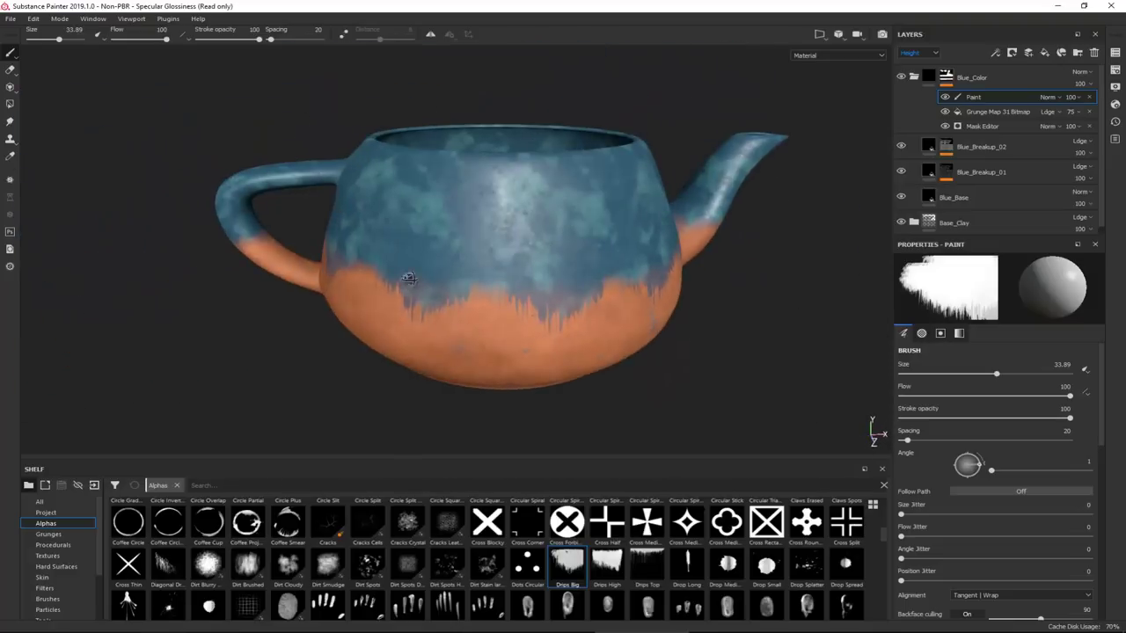
- Choose the Drop Small alpha and paint blue glaze down the outer side of the handle towards its lower joint
mouse_move(407, 281)
left_mouse_down("alt")
mouse_move(809, 244)
mouse_move(641, 294)
mouse_move(712, 307)
mouse_move(523, 290)
mouse_move(545, 266)
mouse_move(534, 218)
left_mouse_up("alt")
left_click_drag(381, 299, 485, 317, "alt")
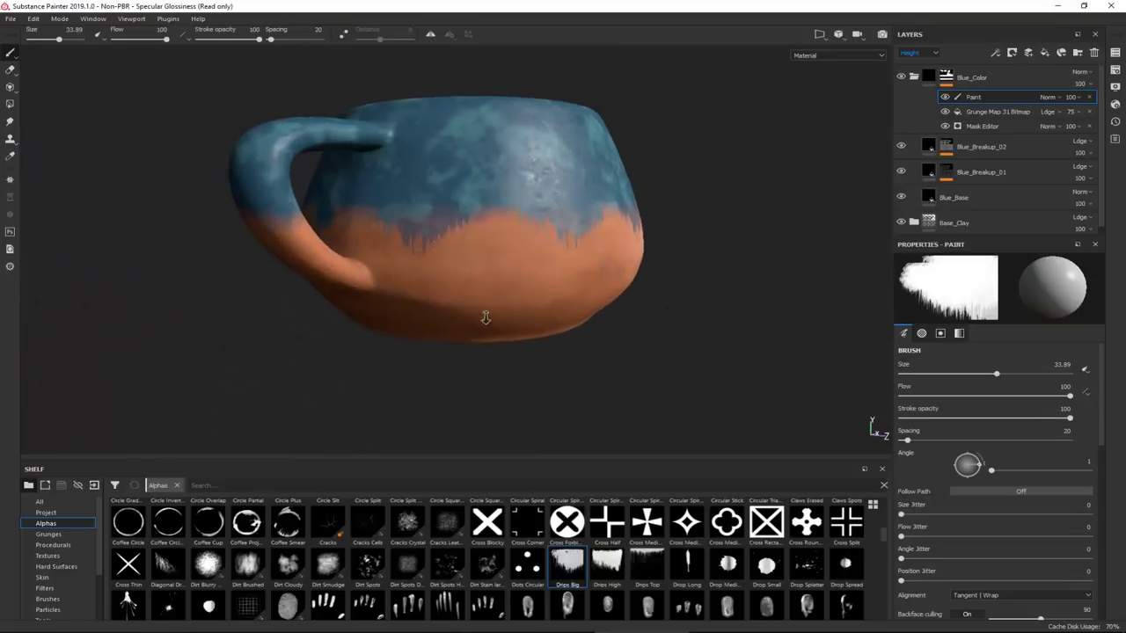
right_click_drag(485, 316, 804, 562, "alt")
left_click(767, 565)
left_click(208, 264)
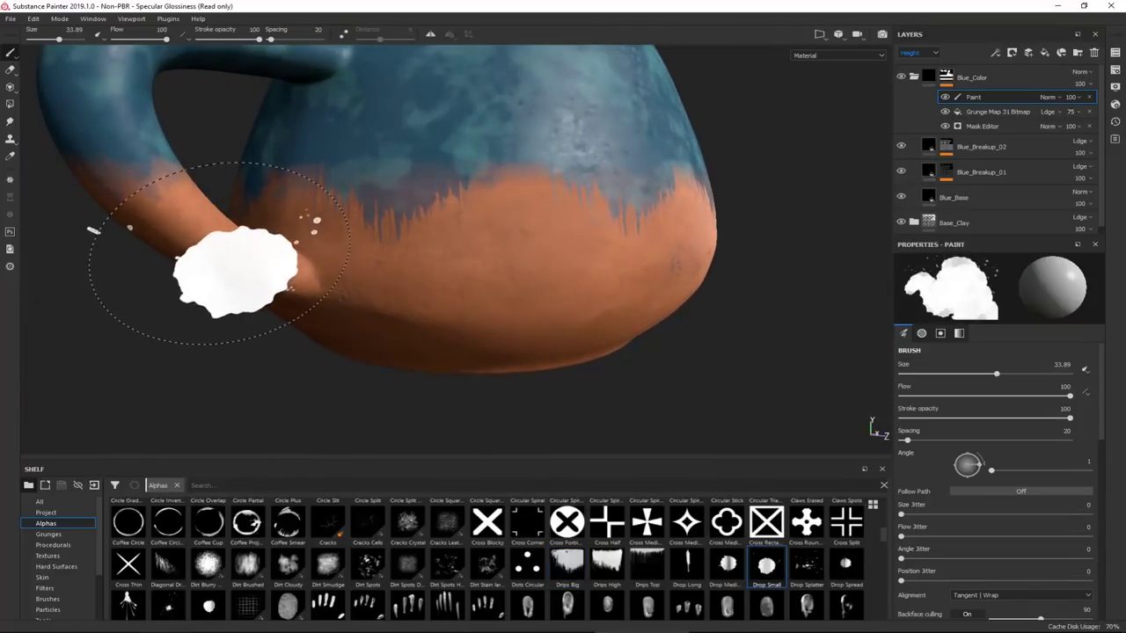
left_click_drag(179, 226, 117, 174)
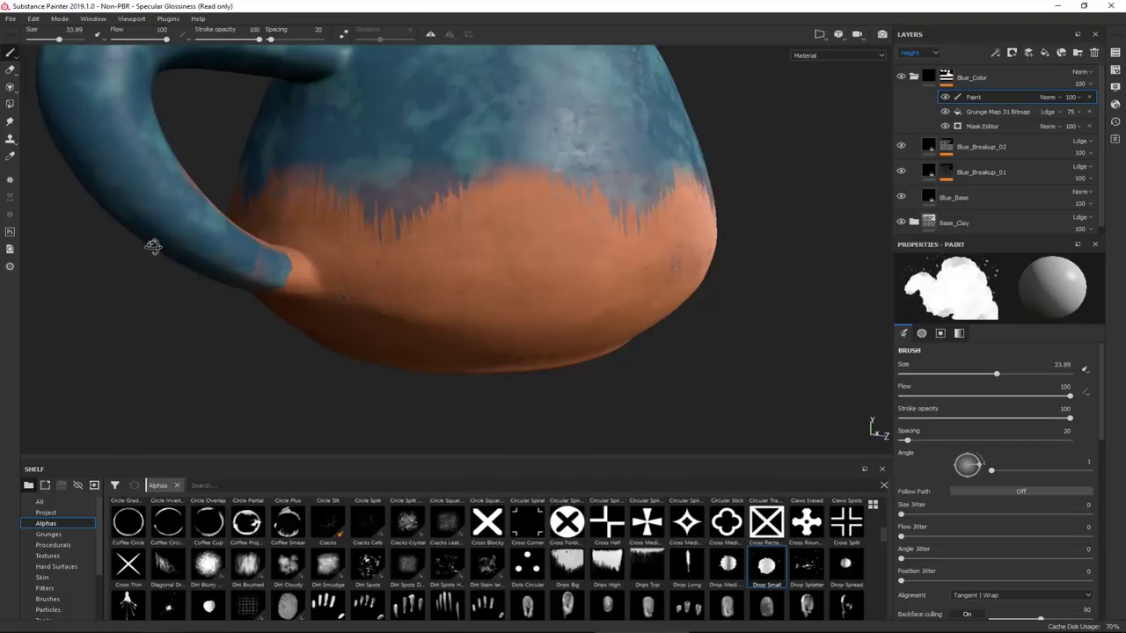
left_click_drag(153, 246, 53, 314, "alt")
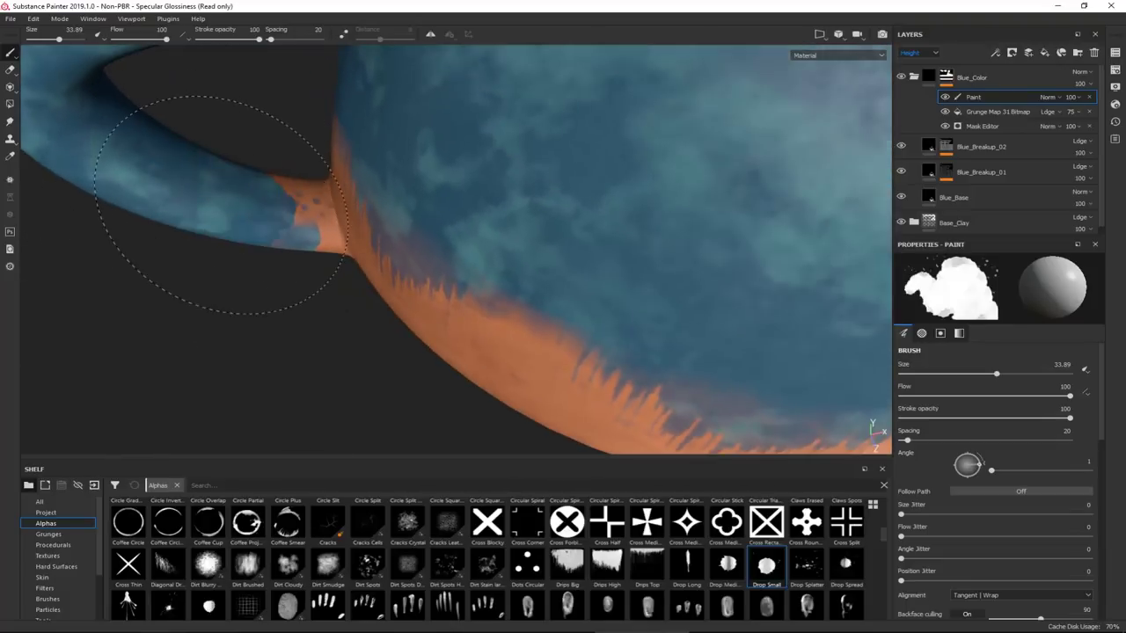
mouse_move(197, 201)
left_mouse_down("alt")
mouse_move(568, 191)
mouse_move(809, 93)
left_mouse_up("alt")
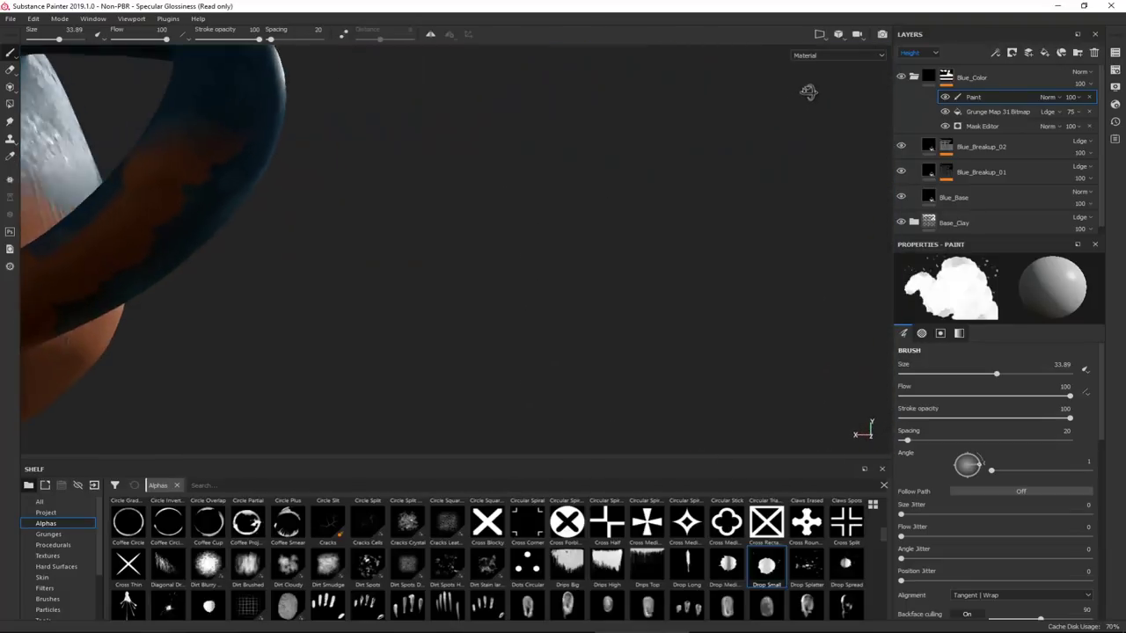
- Cover the remaining bare clay on the opposite side of the handle with blue glaze down to its lower joint
middle_click_drag(321, 264, 647, 268, "alt")
mouse_move(569, 270)
right_mouse_down("shift")
mouse_move(624, 264)
mouse_move(612, 258)
right_mouse_up("shift")
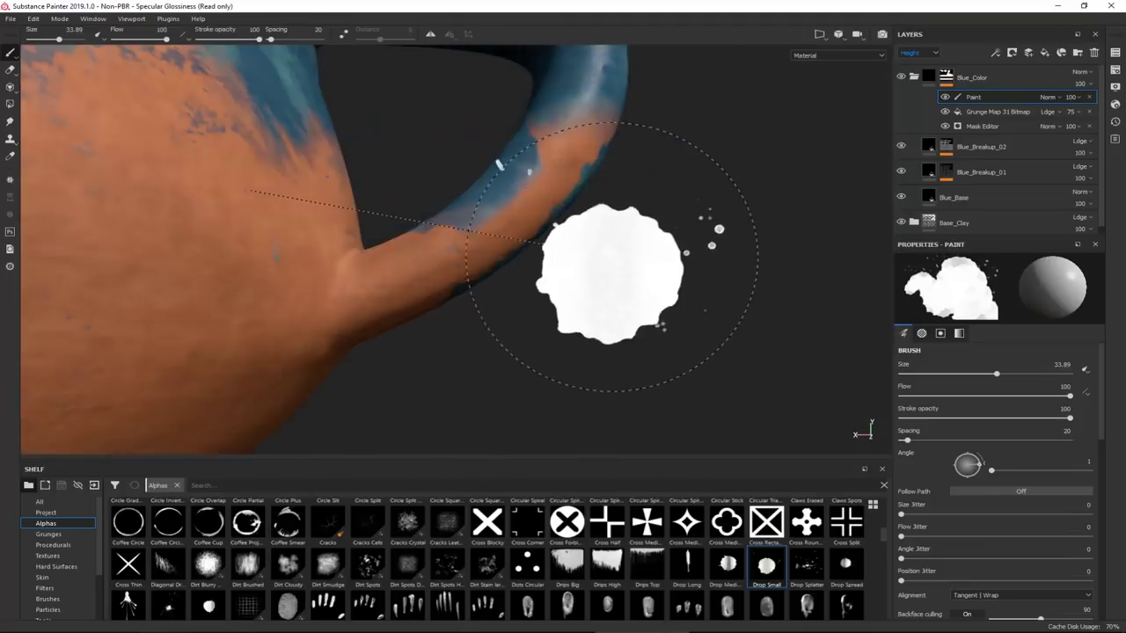
mouse_move(528, 220)
left_mouse_down()
mouse_move(452, 230)
mouse_move(570, 144)
left_mouse_up()
right_click_drag(550, 176, 579, 33, "alt")
middle_click_drag(538, 164, 576, 329, "alt")
mouse_move(575, 329)
left_mouse_down("alt")
mouse_move(462, 379)
mouse_move(512, 370)
mouse_move(574, 293)
left_mouse_up("alt")
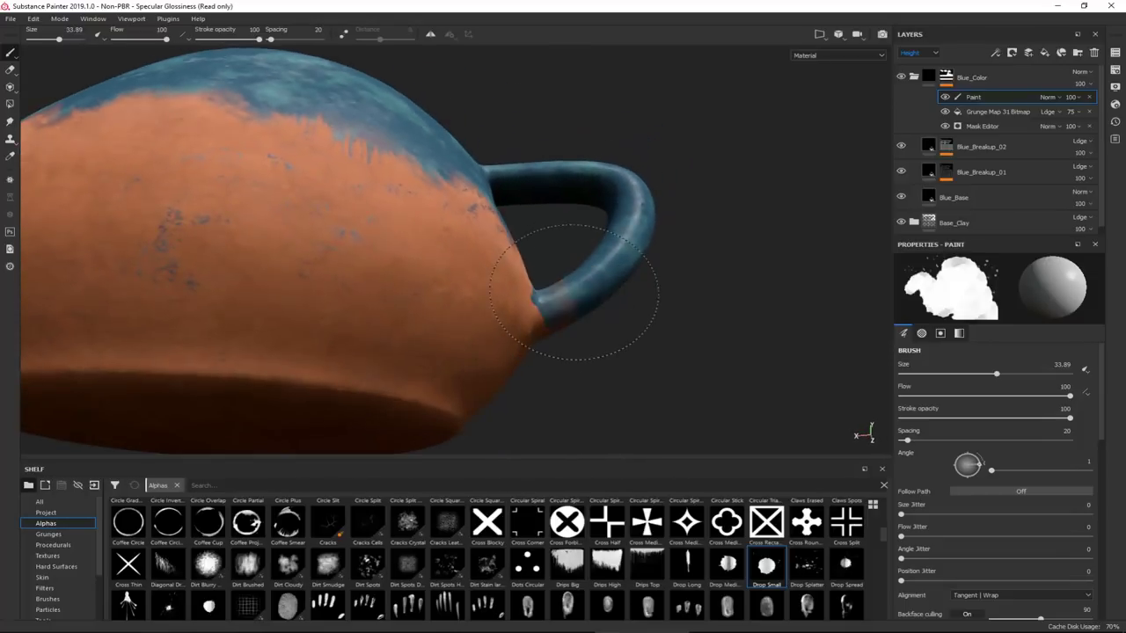
- Inspect the glaze edge, the painted handle and the bare lower clay from all sides and from below
scroll(598, 307, "down", 3)
mouse_move(742, 327)
left_mouse_down("alt")
mouse_move(301, 357)
mouse_move(360, 402)
mouse_move(624, 409)
left_mouse_up("alt")
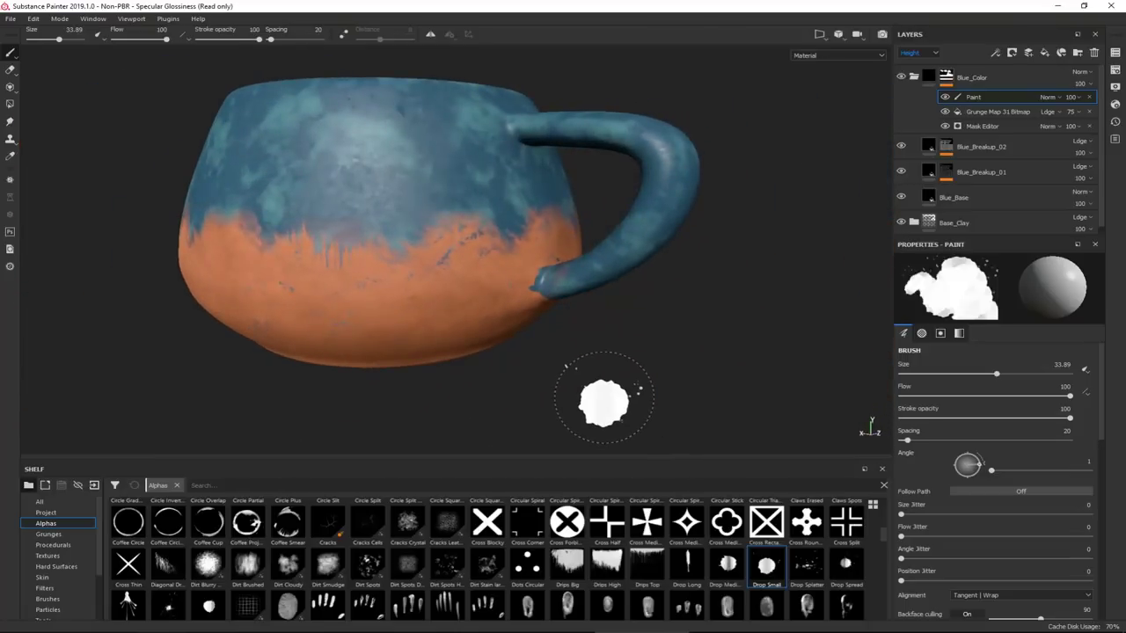
mouse_move(624, 404)
right_mouse_down("shift")
mouse_move(637, 389)
mouse_move(593, 376)
mouse_move(515, 384)
mouse_move(546, 384)
right_mouse_up("shift")
left_click_drag(654, 320, 617, 117, "alt")
middle_click_drag(617, 117, 783, 84, "alt")
left_click_drag(783, 84, 624, 286, "alt")
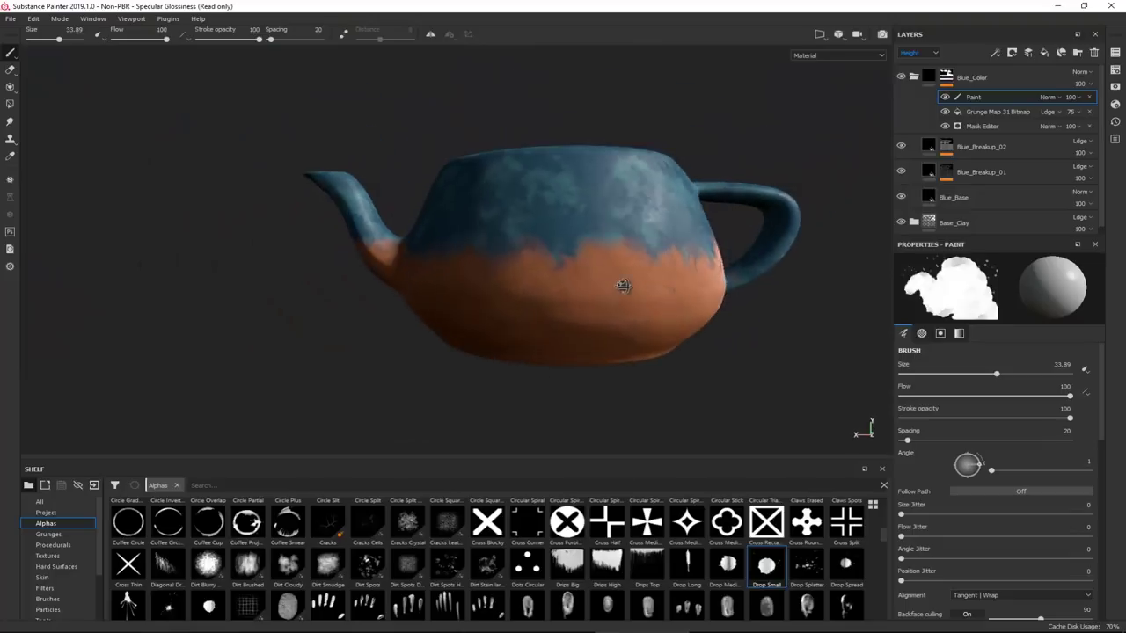
mouse_move(624, 287)
right_mouse_down("shift")
mouse_move(623, 314)
mouse_move(679, 316)
right_mouse_up("shift")
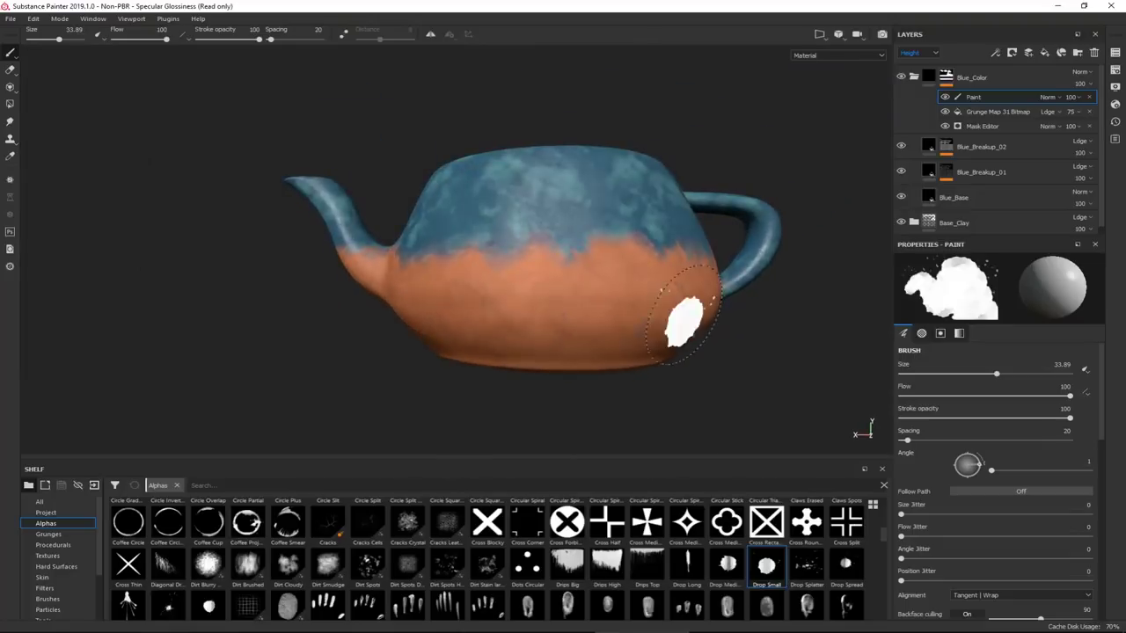
left_click_drag(681, 325, 580, 218, "alt")
right_click_drag(577, 211, 616, 447, "alt")
mouse_move(615, 427)
left_mouse_down("alt")
mouse_move(553, 314)
mouse_move(551, 326)
left_mouse_up("alt")
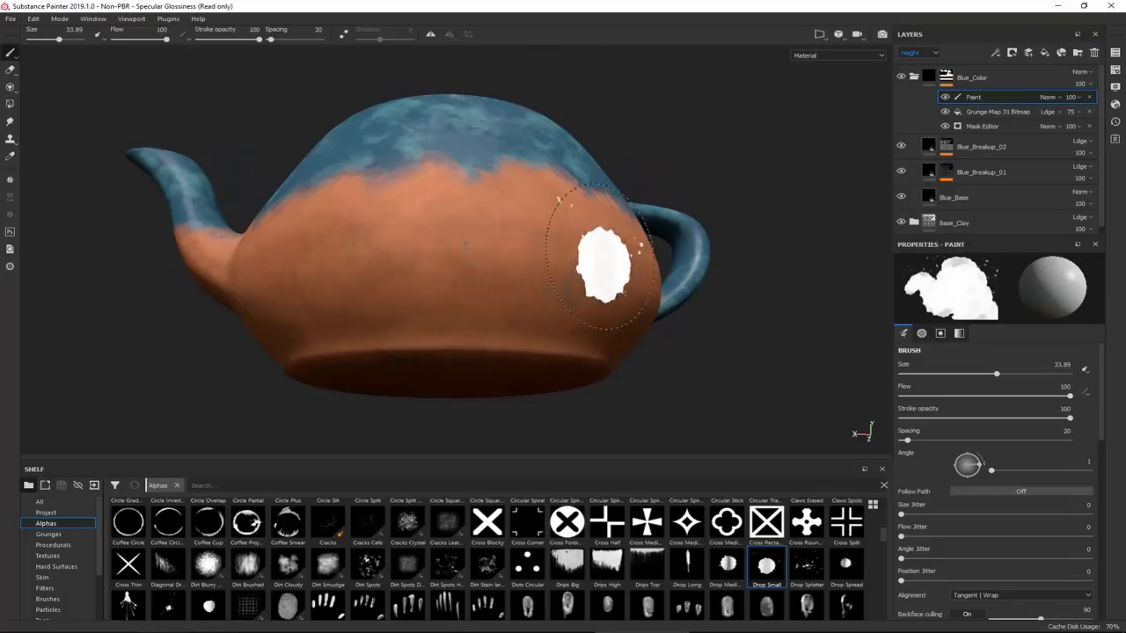
- Set the brush grayscale to 0 and erase the stray blue specks from the bare clay below the glaze edge
scroll(1047, 452, "down", 10)
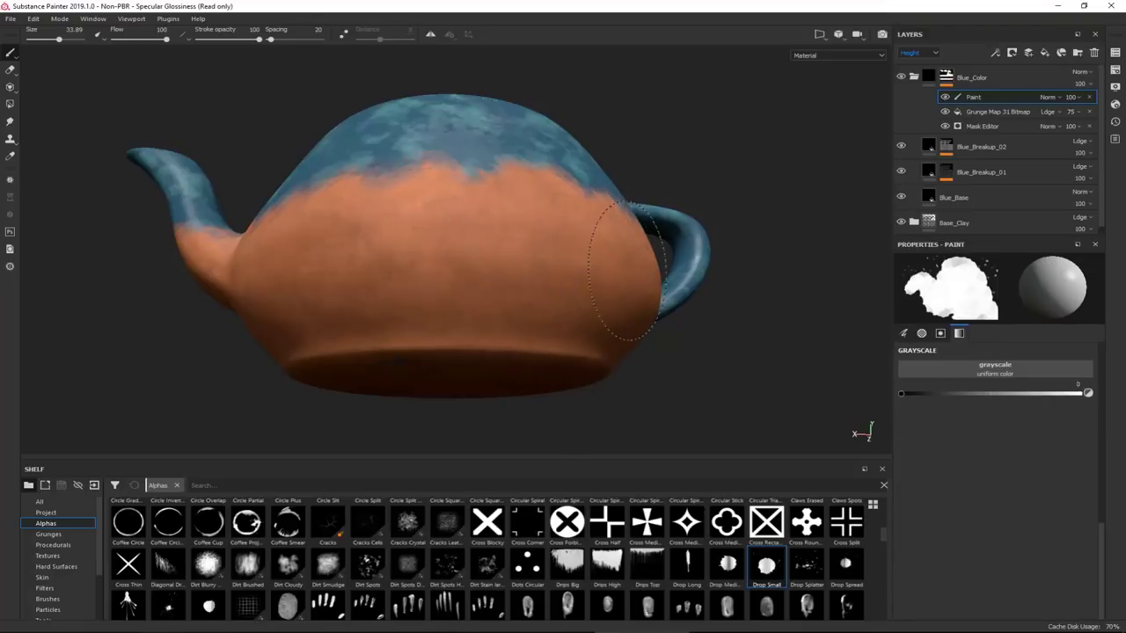
left_click_drag(518, 242, 429, 325, "alt")
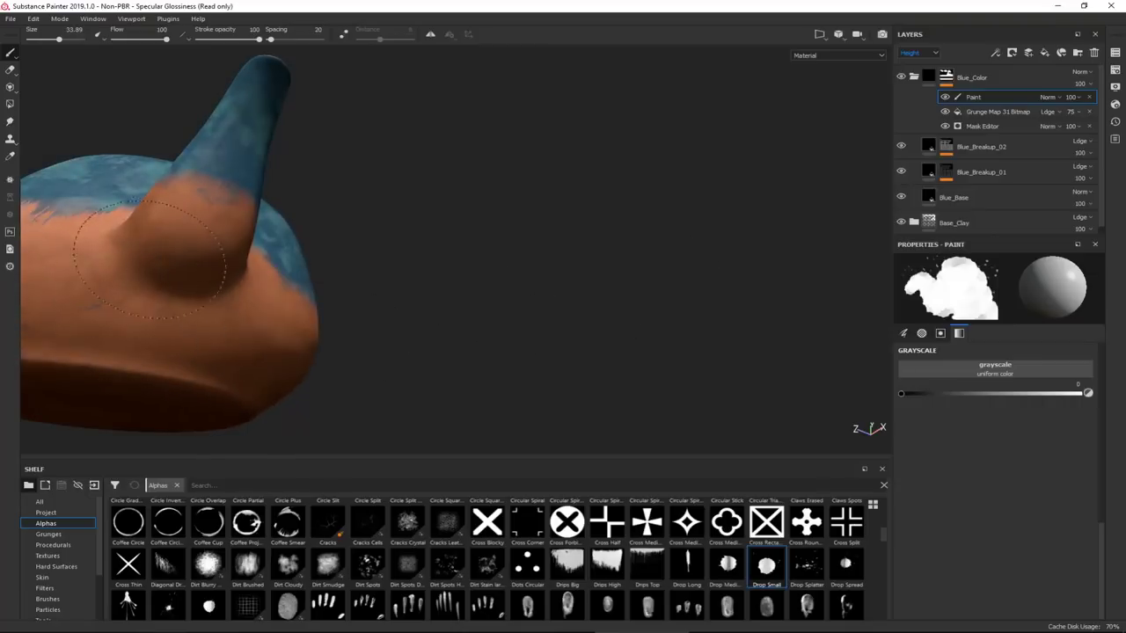
mouse_move(101, 308)
middle_mouse_down("alt")
mouse_move(251, 327)
mouse_move(465, 377)
middle_mouse_up("alt")
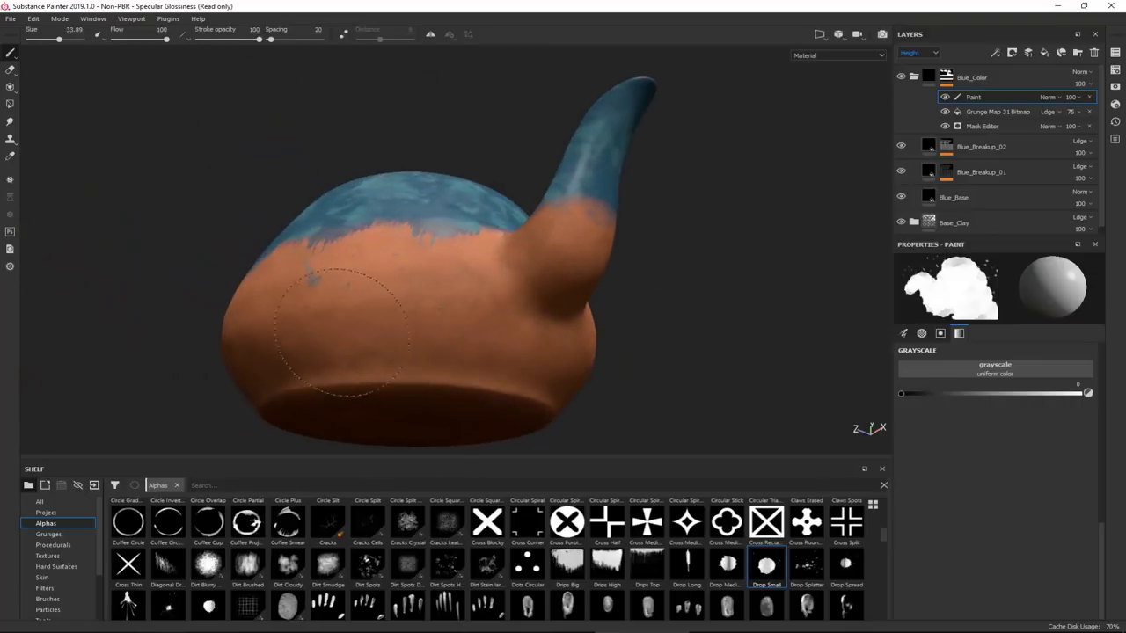
left_click_drag(291, 359, 515, 328, "alt")
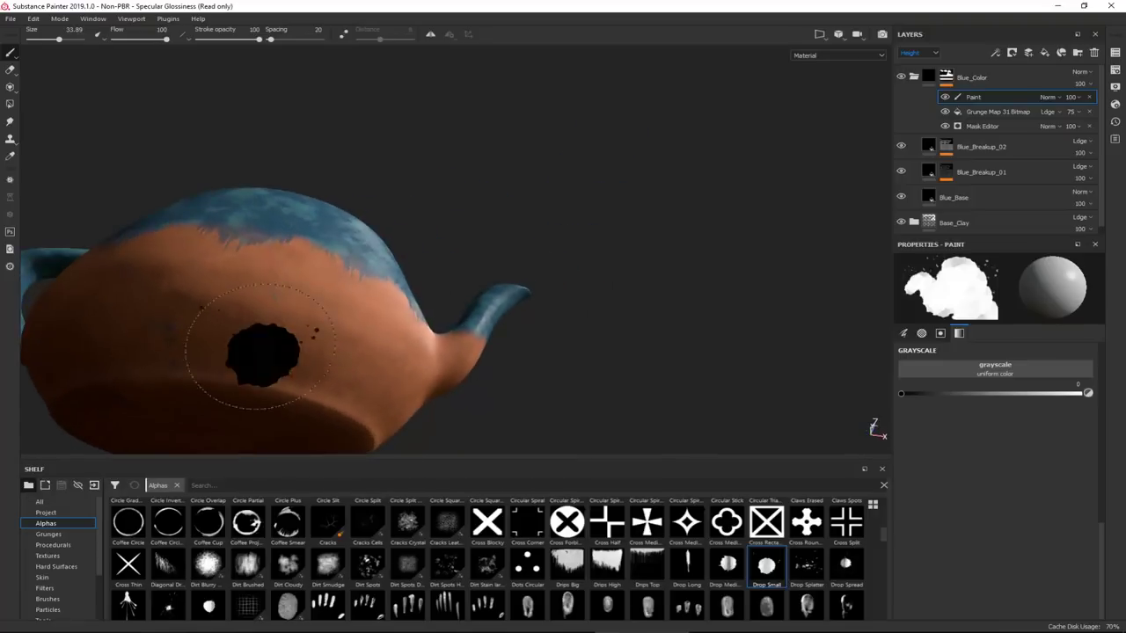
key("ctrl+z")
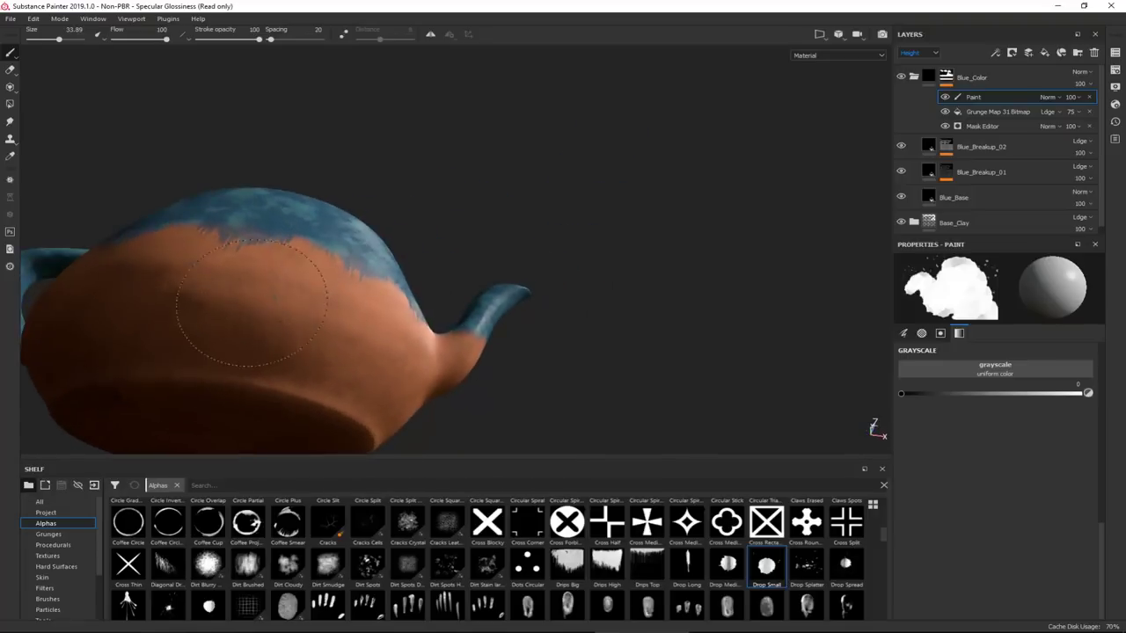
mouse_move(241, 333)
right_mouse_down("shift")
mouse_move(263, 357)
mouse_move(311, 359)
right_mouse_up("shift")
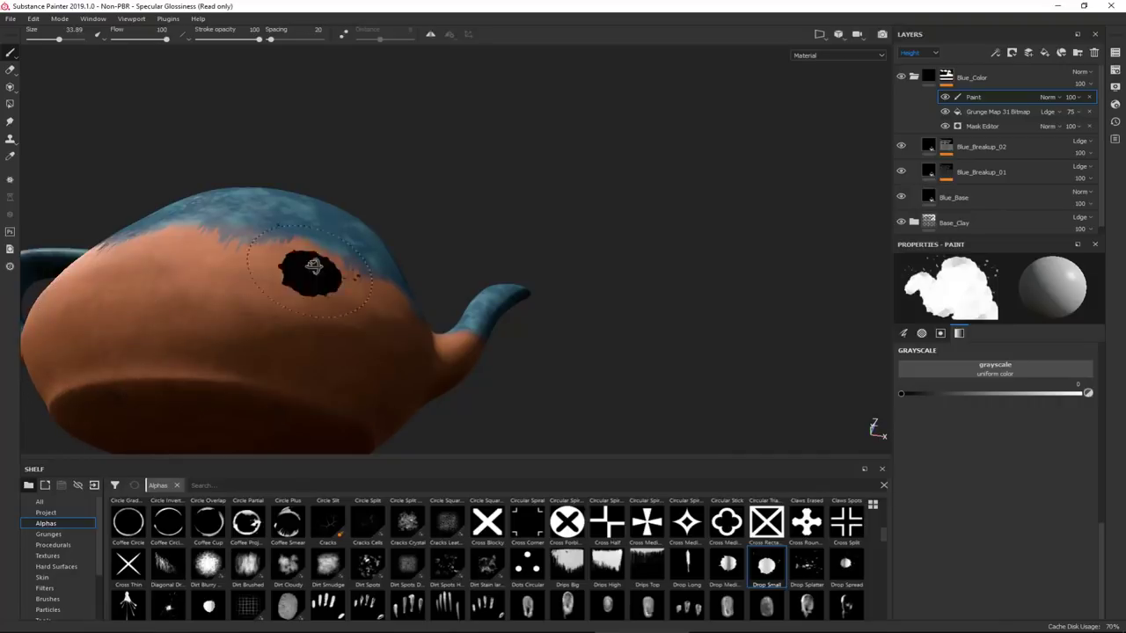
- Raise the glossiness of the Blue_Breakup_02 fill layer to about 0.96
mouse_move(302, 264)
left_mouse_down("alt")
mouse_move(272, 402)
mouse_move(375, 390)
mouse_move(244, 277)
left_mouse_up("alt")
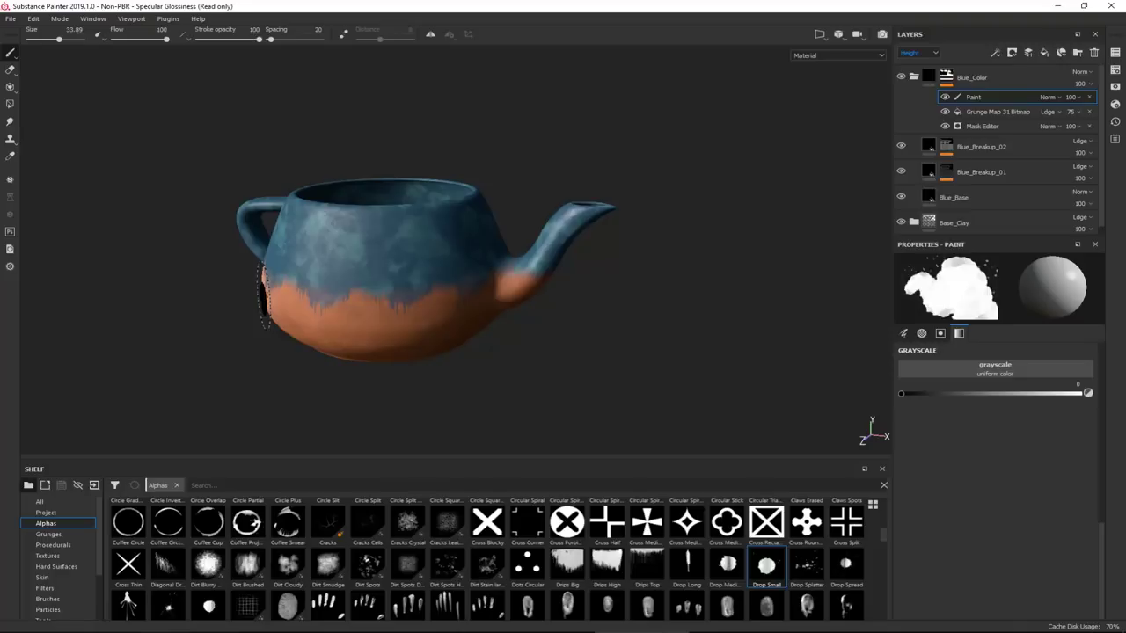
mouse_move(382, 256)
right_mouse_down("alt")
mouse_move(430, 488)
mouse_move(454, 501)
right_mouse_up("alt")
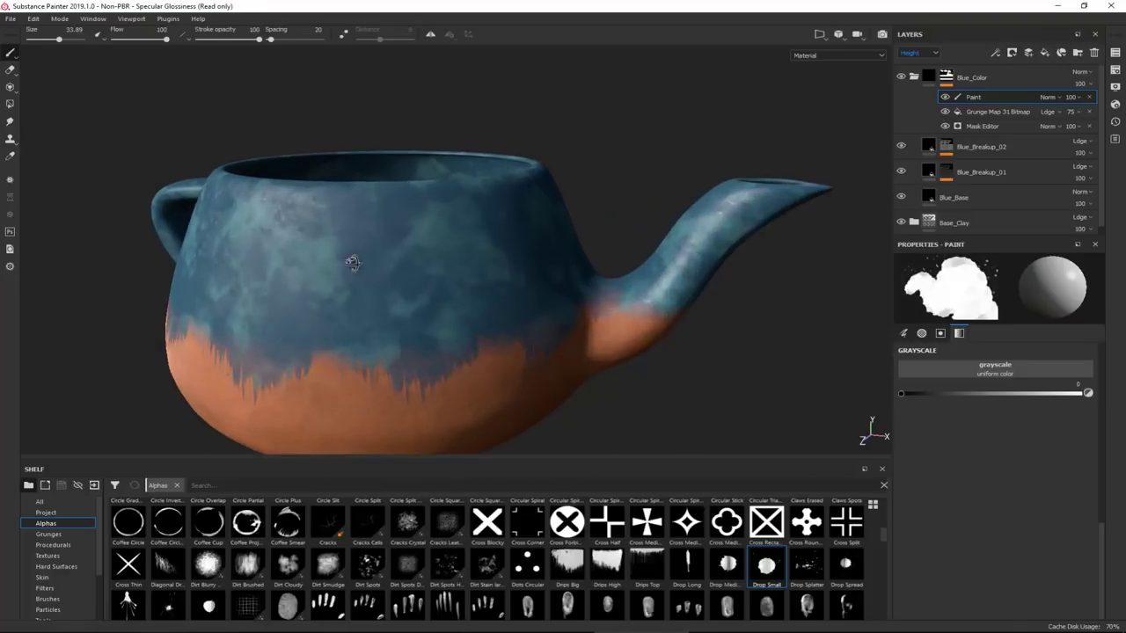
left_click_drag(352, 263, 503, 268, "alt")
middle_click_drag(206, 272, 324, 137, "alt")
left_click_drag(400, 220, 360, 246, "alt")
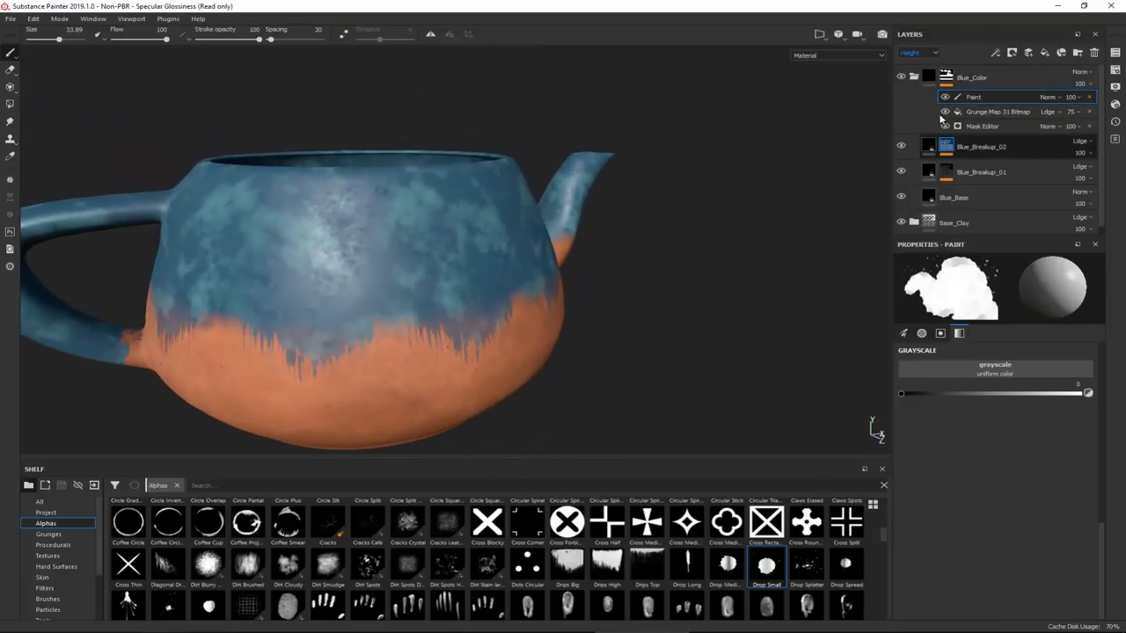
left_click(914, 78)
left_click(914, 78)
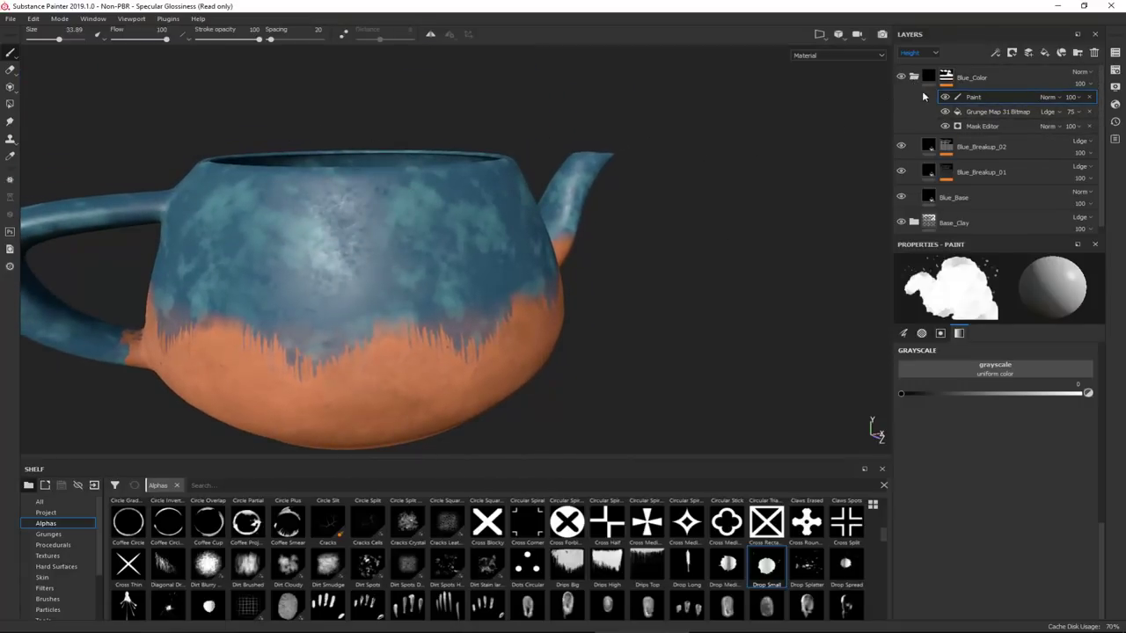
left_click(934, 151)
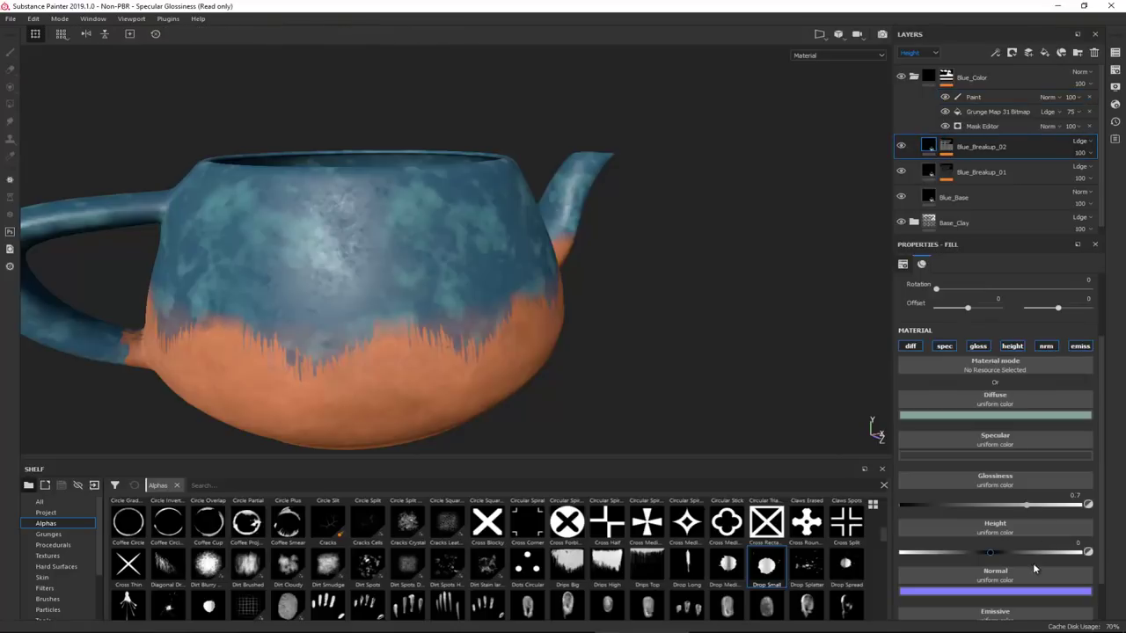
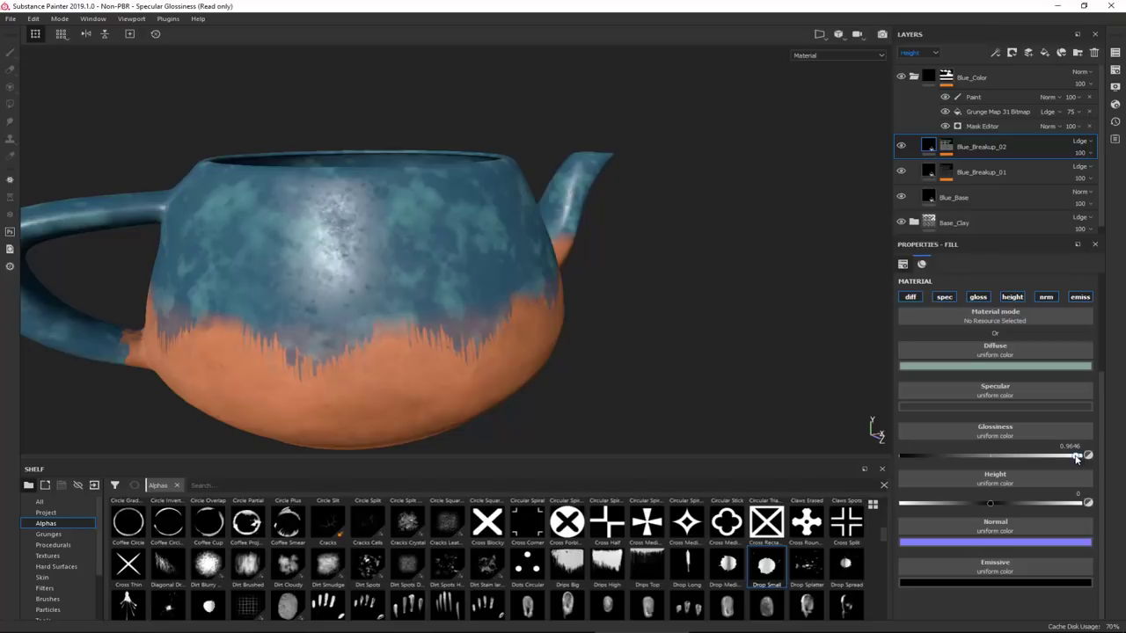
double_click(1068, 446)
- Show the Diffuse channel in the layer stack and review the glossiness map settings of the Blue_Breakup_01 fill
left_click(928, 173)
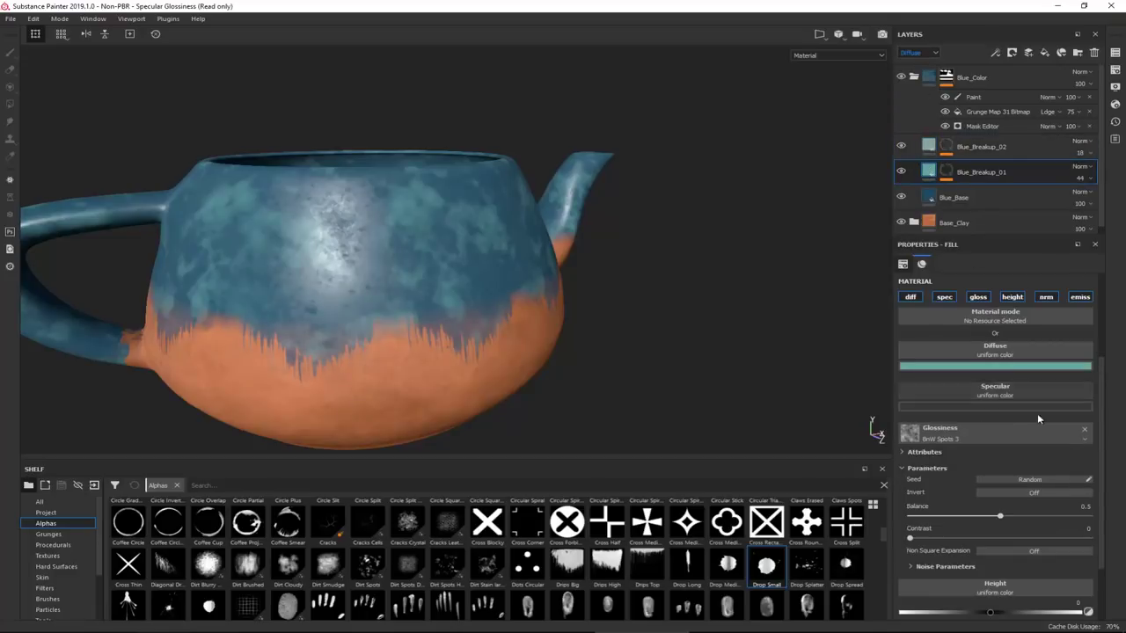
scroll(1030, 528, "down", 1)
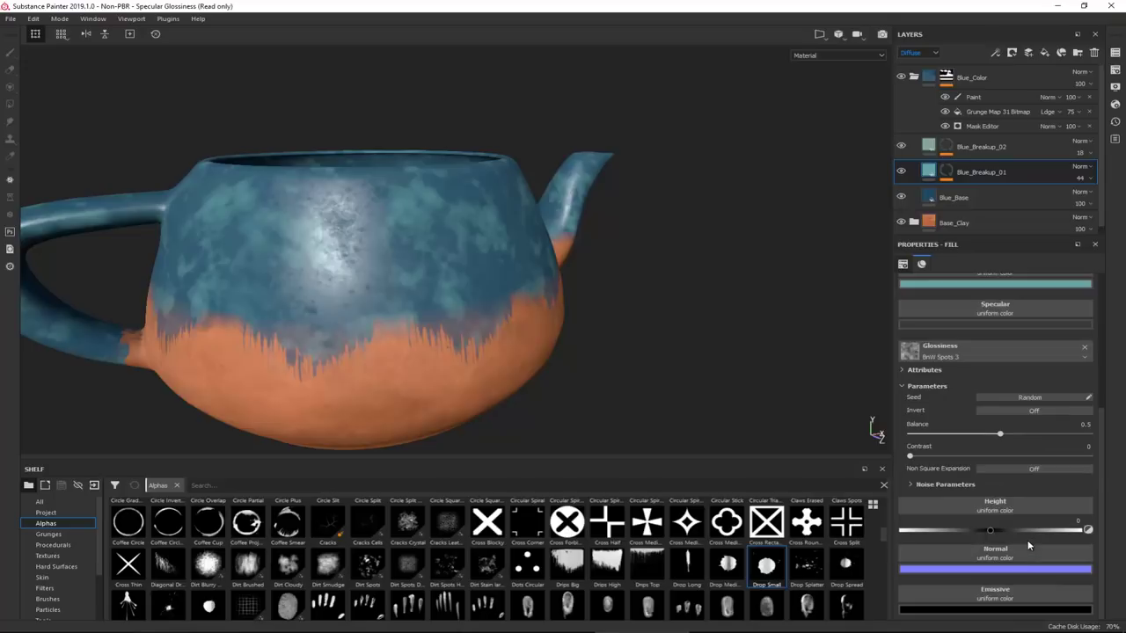
scroll(1014, 469, "up", 2)
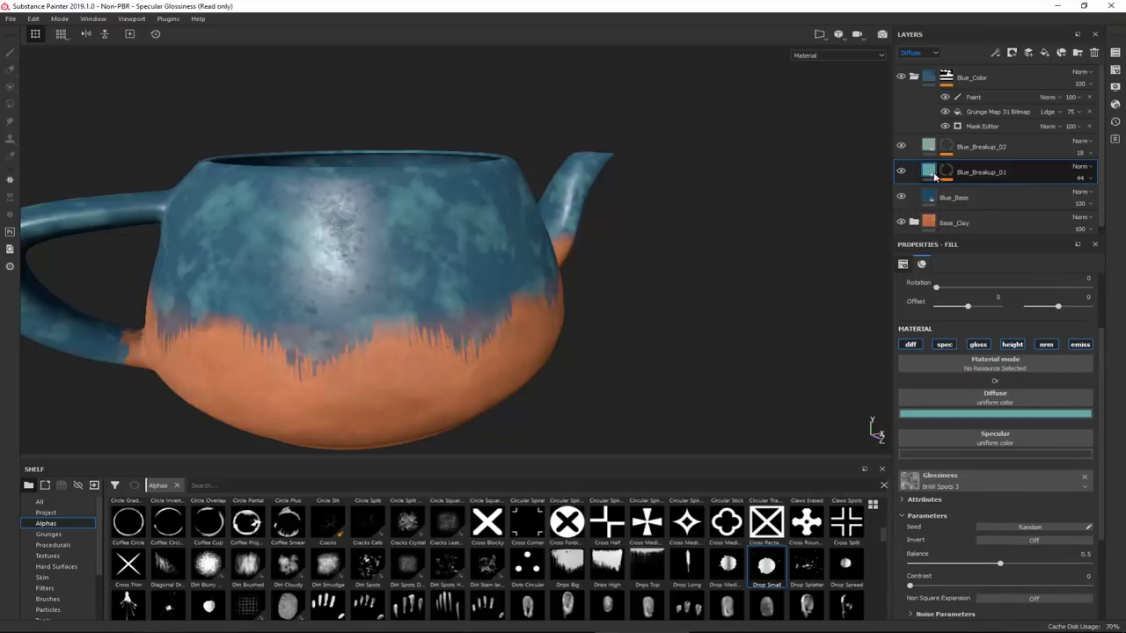
scroll(1021, 432, "down", 2)
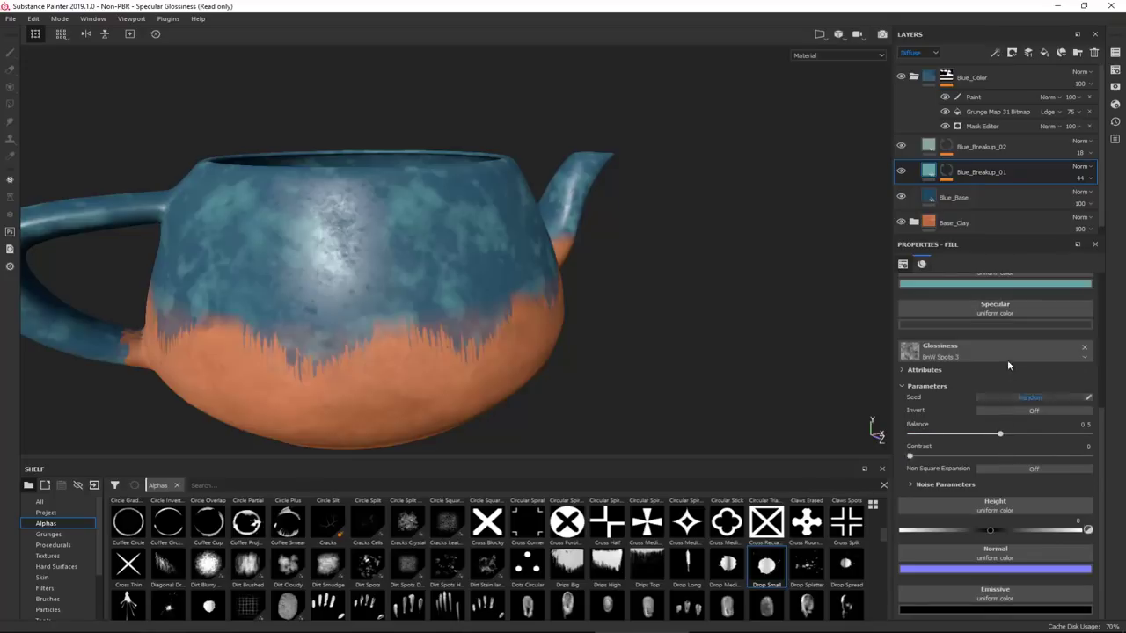
scroll(1008, 369, "up", 2)
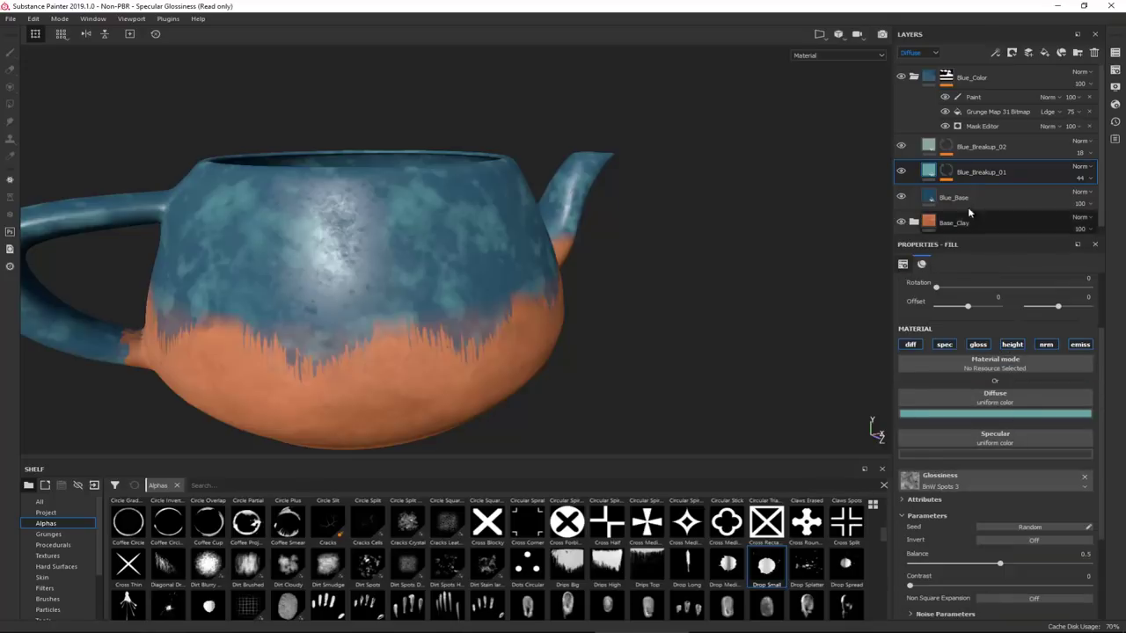
left_click(915, 53)
left_click(920, 78)
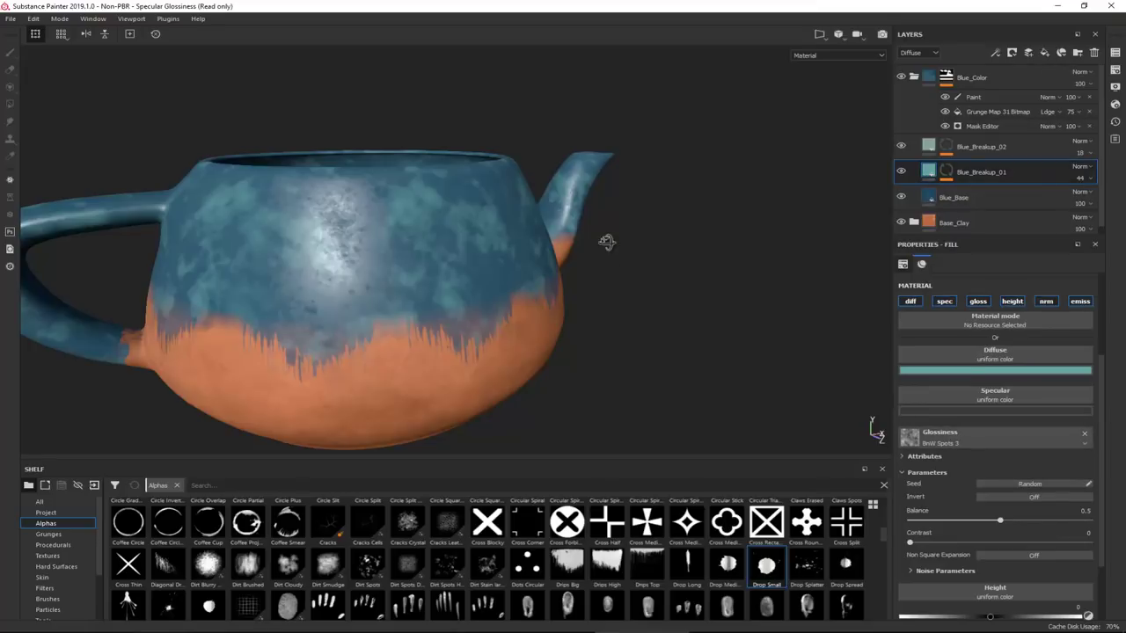
left_click_drag(606, 241, 388, 206, "alt")
left_click_drag(469, 290, 599, 255, "alt")
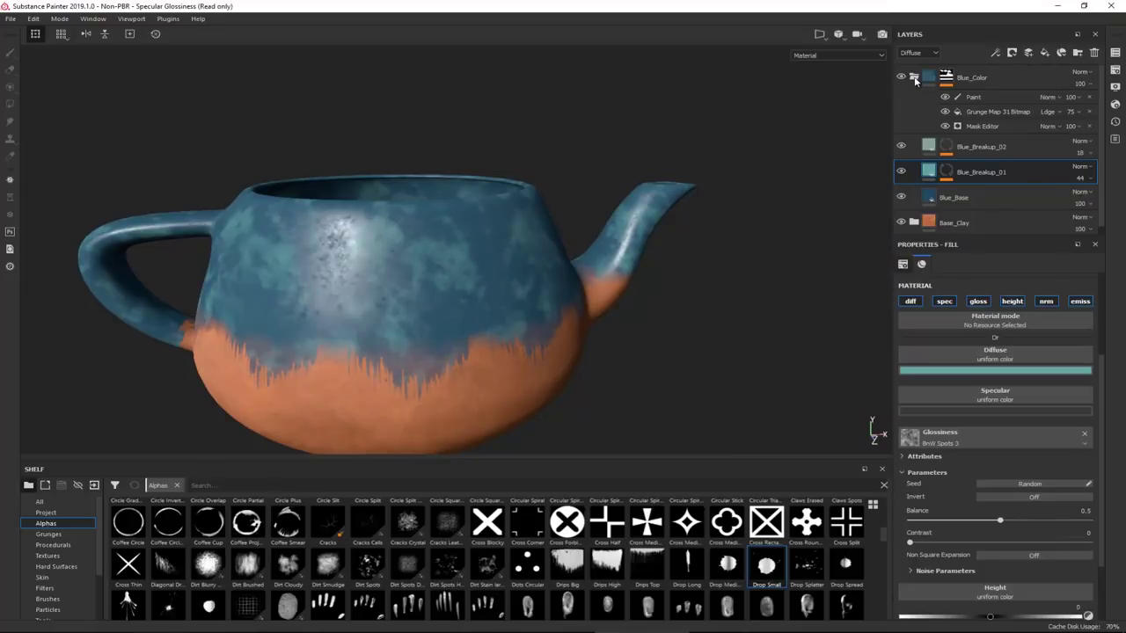
- Add a second paint effect to the mask of the Blue_Color group
left_click(946, 77)
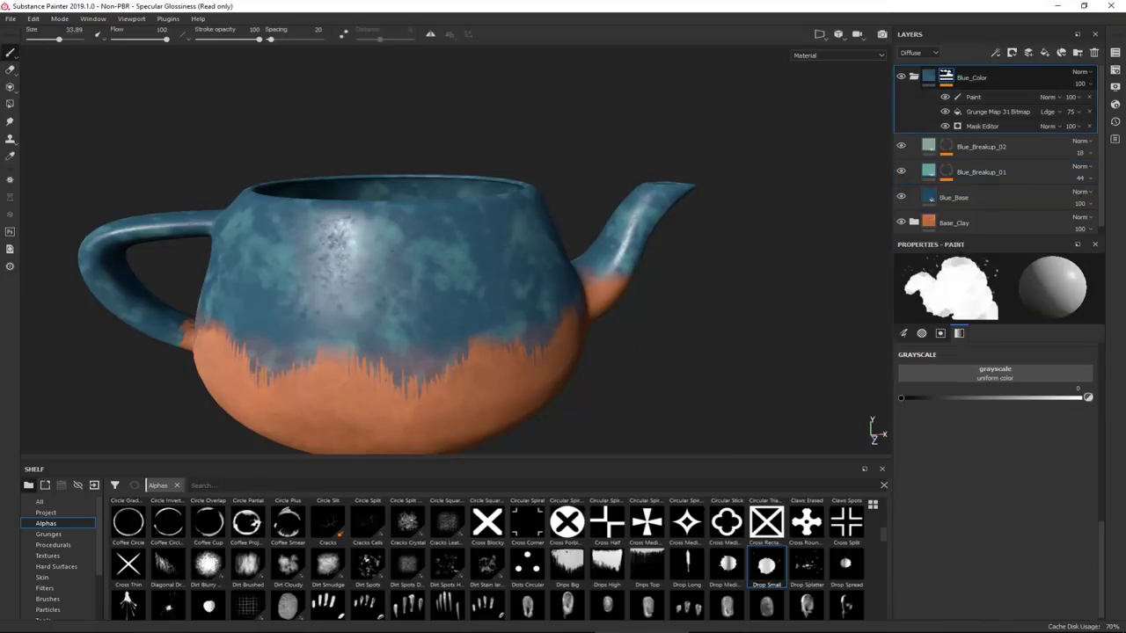
scroll(468, 303, "up", 2)
mouse_move(468, 302)
left_mouse_down("alt")
mouse_move(423, 284)
mouse_move(410, 319)
left_mouse_up("alt")
middle_click_drag(410, 319, 391, 228, "alt")
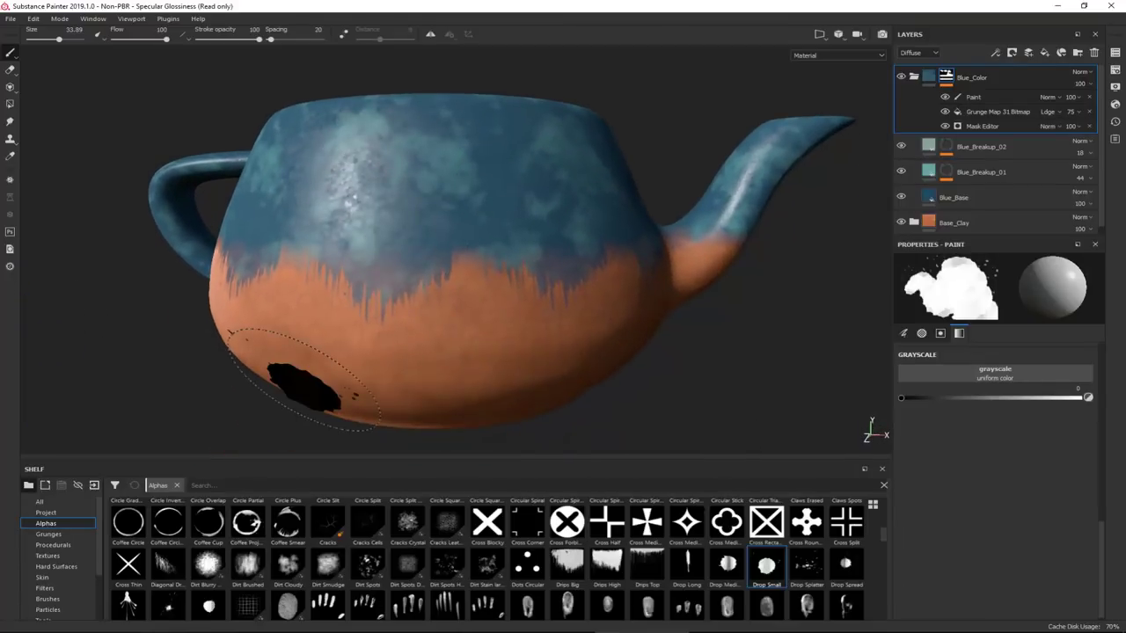
mouse_move(402, 281)
left_mouse_down("alt")
mouse_move(389, 295)
mouse_move(452, 332)
mouse_move(402, 322)
left_mouse_up("alt")
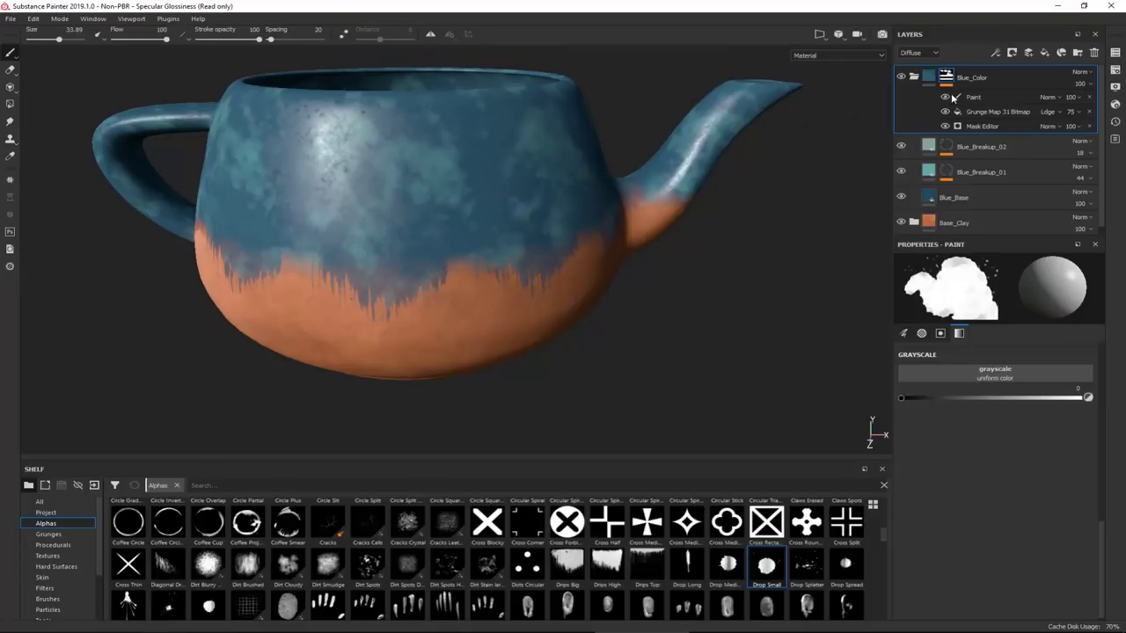
left_click(997, 53)
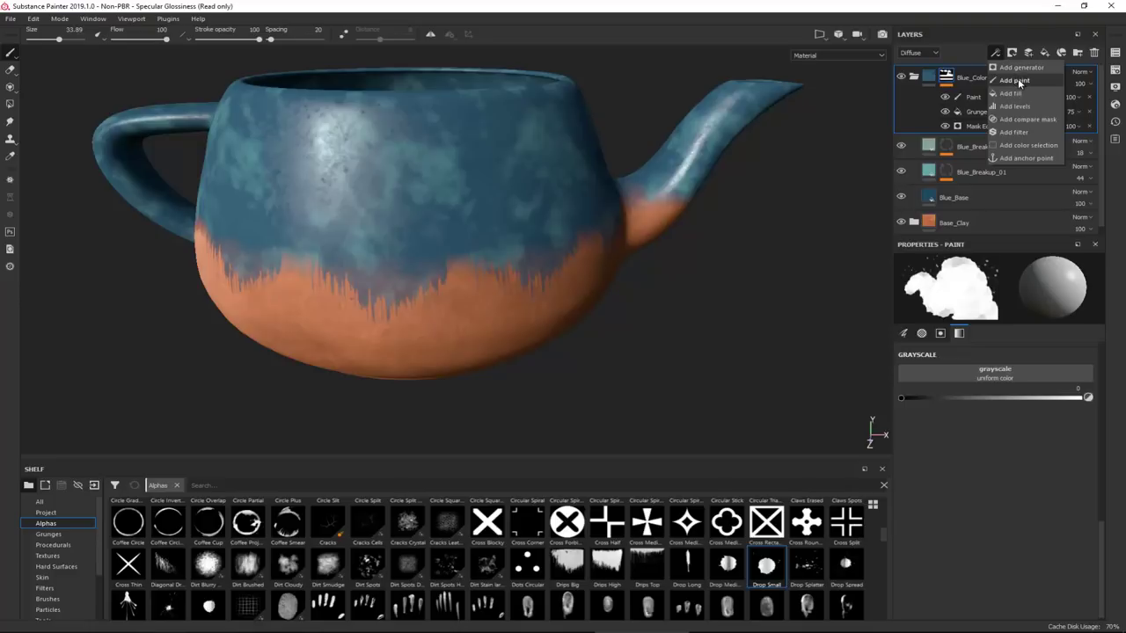
left_click(1018, 79)
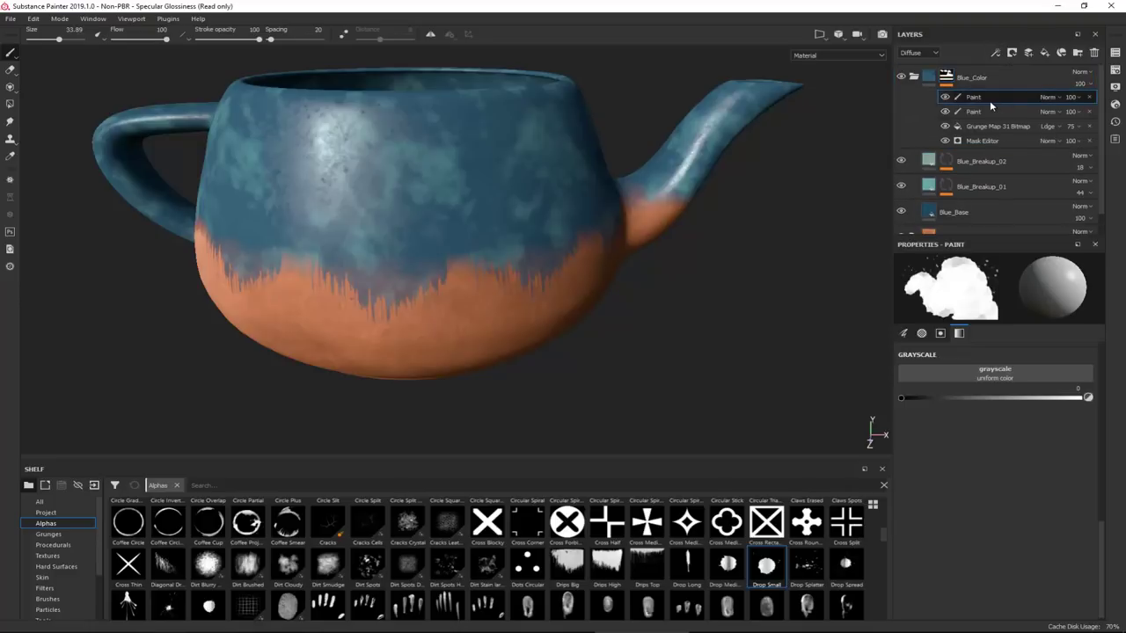
- Try the Leaks Heavy particle brush along the glaze edge on the teapot's side, with the stroke erasing blue
scroll(434, 251, "up", 5)
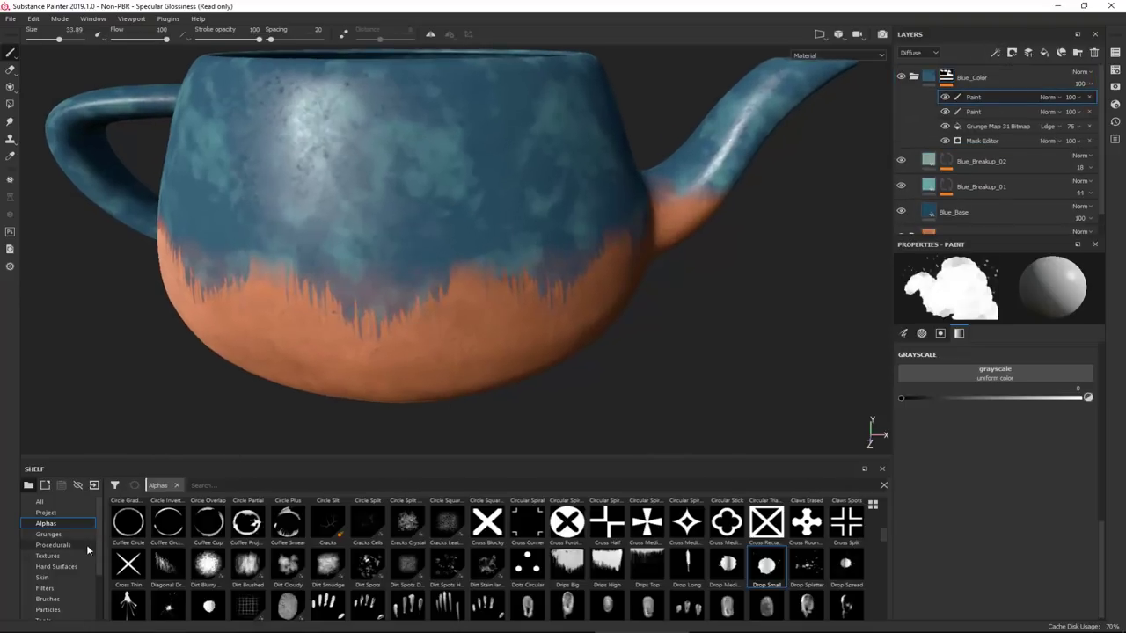
scroll(64, 605, "down", 2)
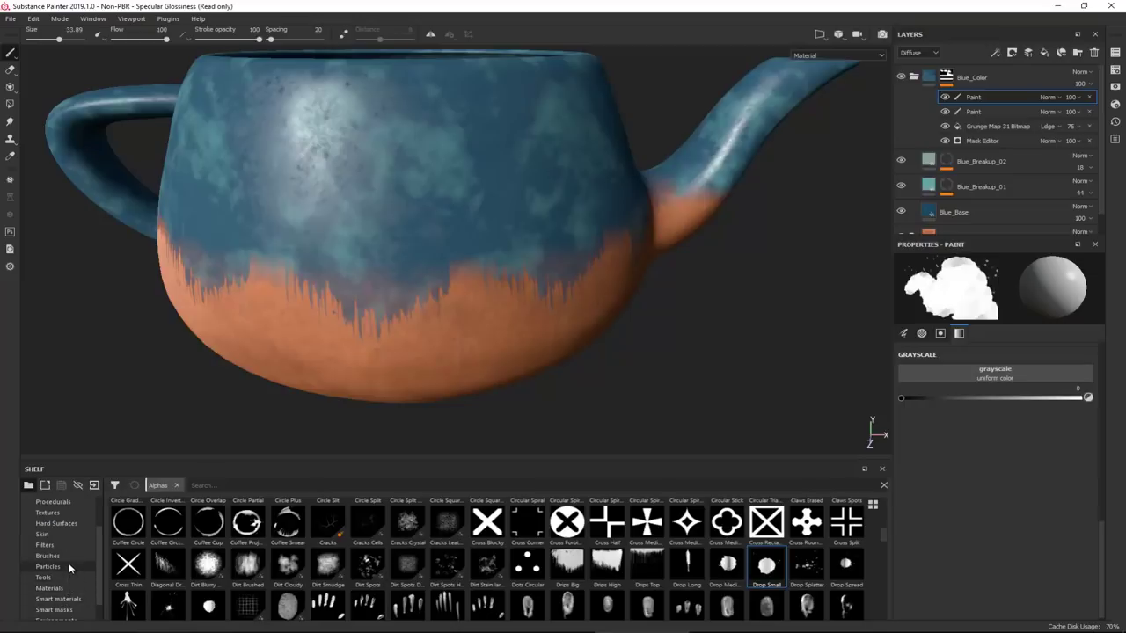
left_click(69, 566)
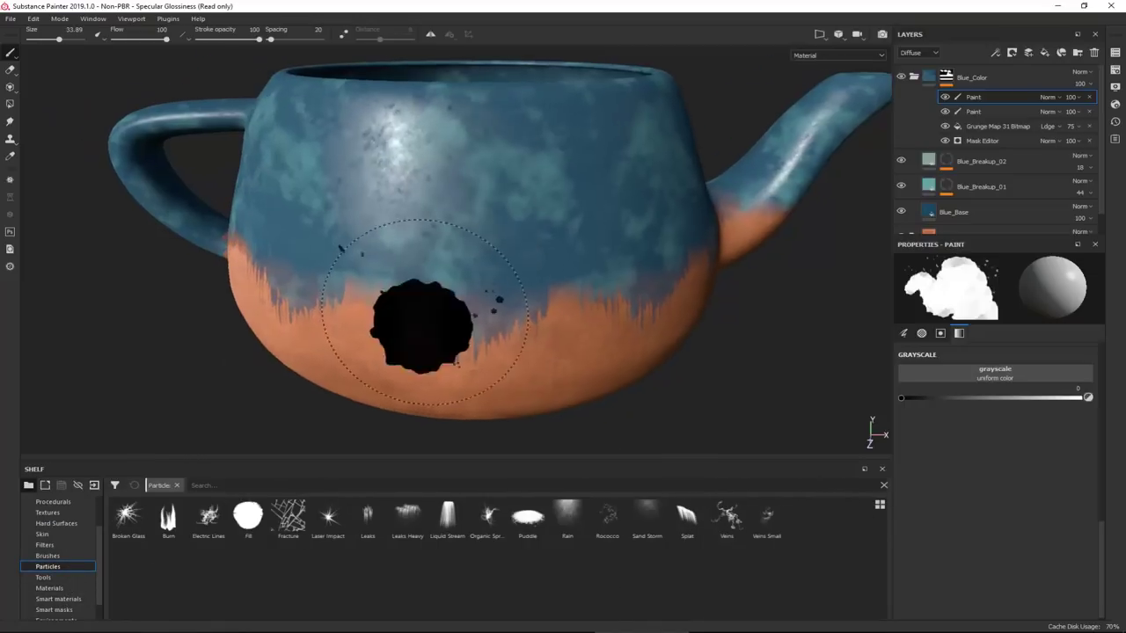
mouse_move(425, 312)
left_mouse_down("alt")
mouse_move(463, 299)
mouse_move(440, 324)
left_mouse_up("alt")
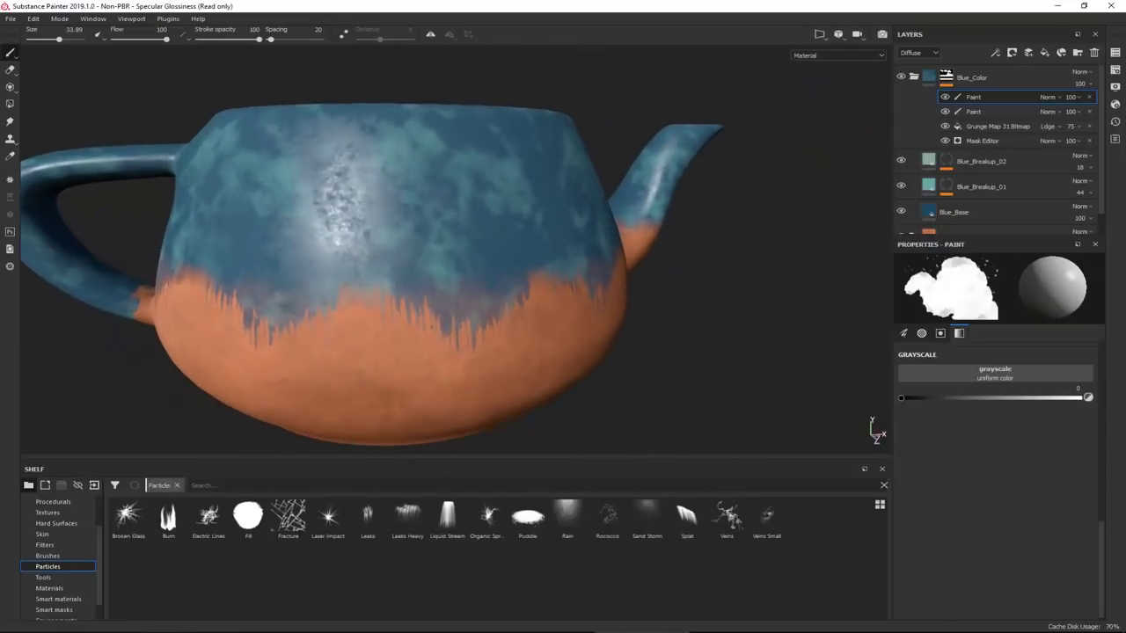
left_click(414, 523)
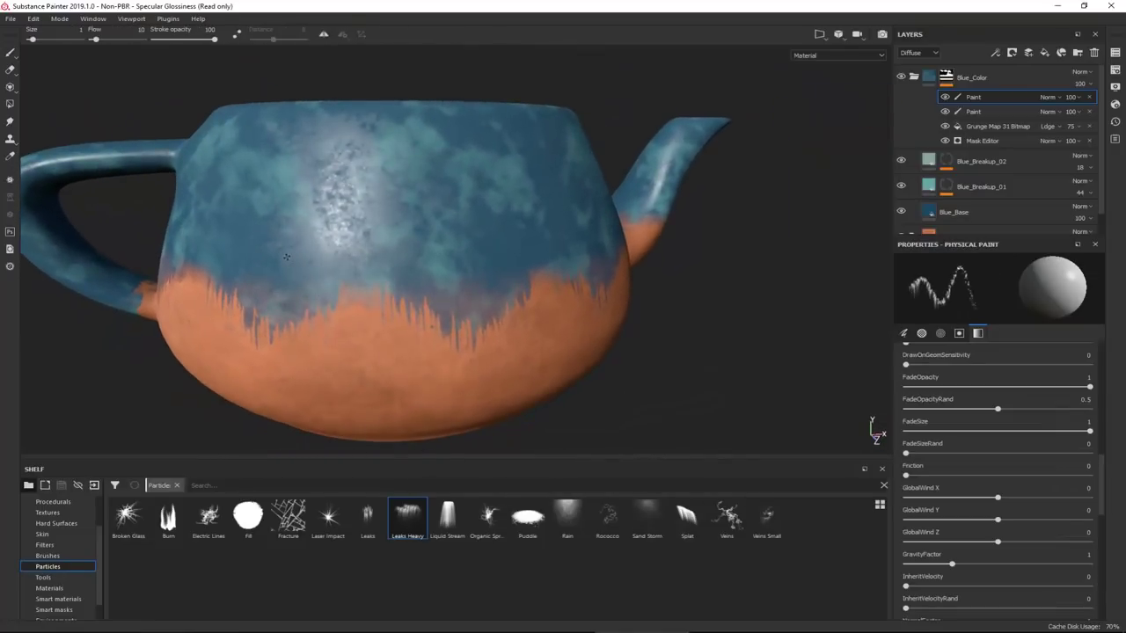
mouse_move(295, 257)
left_mouse_down()
mouse_move(497, 286)
mouse_move(541, 280)
left_mouse_up()
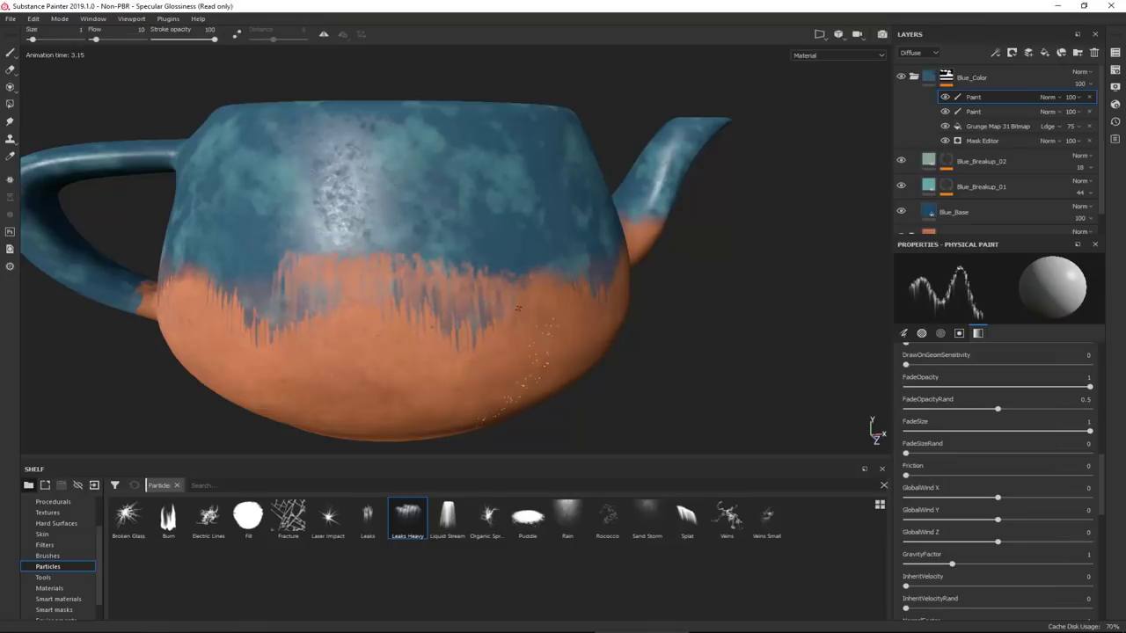
key("ctrl")
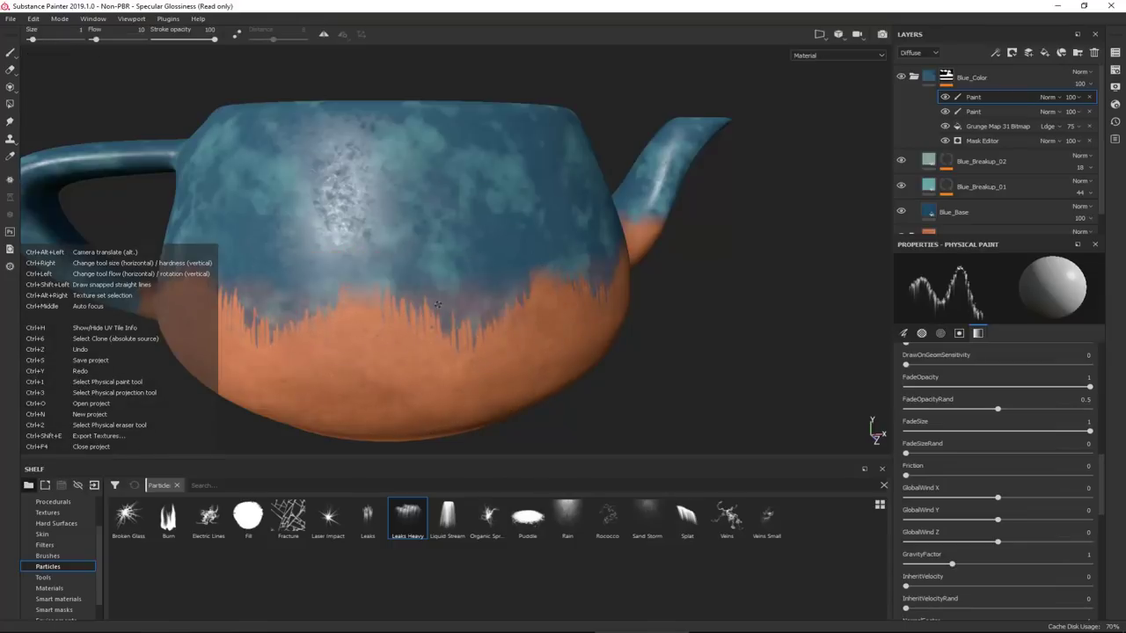
- Set the particle brush grayscale to 1 and try running Leaks Heavy drips of blue over the clay
scroll(1013, 462, "down", 5)
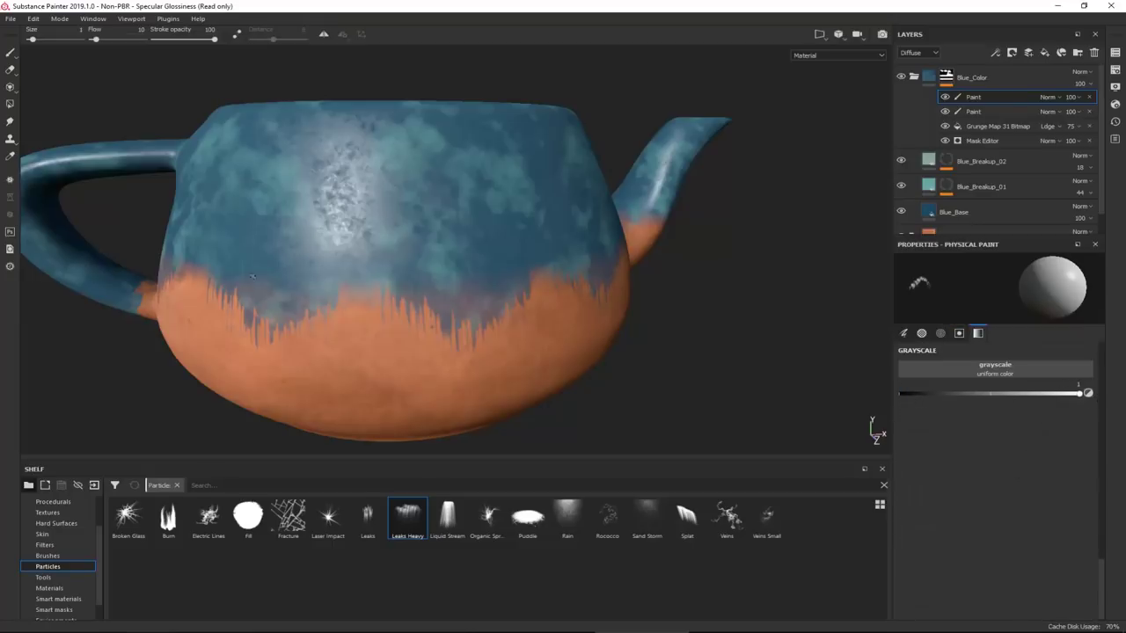
mouse_move(437, 257)
left_mouse_down()
mouse_move(464, 252)
mouse_move(448, 312)
mouse_move(377, 281)
mouse_move(325, 295)
left_mouse_up()
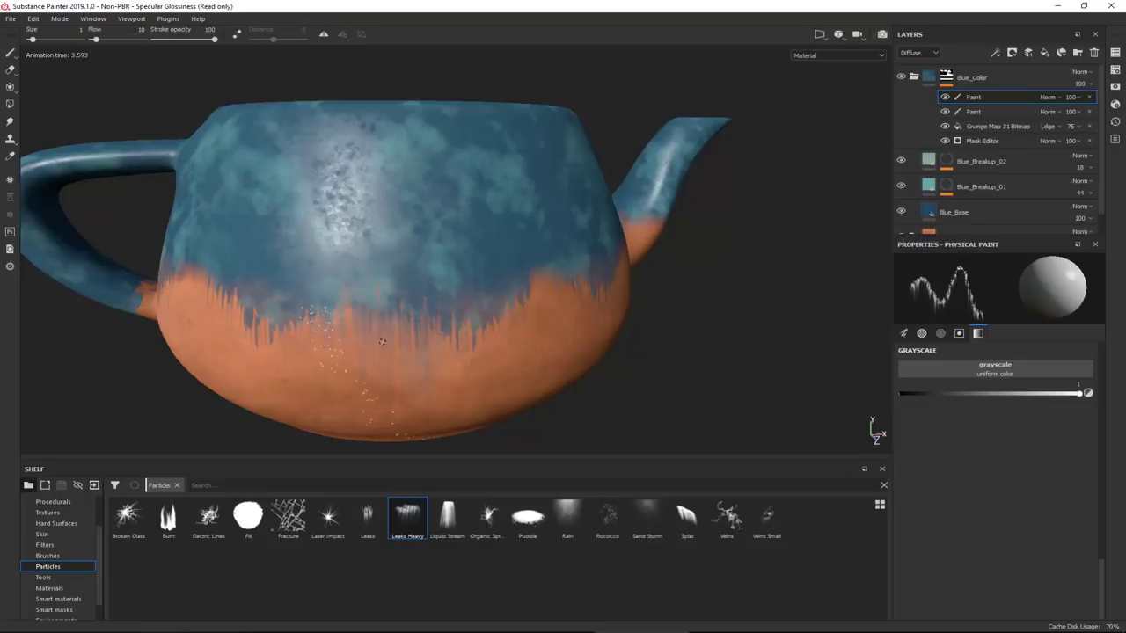
mouse_move(382, 341)
left_mouse_down("alt")
mouse_move(372, 358)
mouse_move(372, 334)
mouse_move(329, 363)
mouse_move(266, 261)
mouse_move(305, 308)
left_mouse_up("alt")
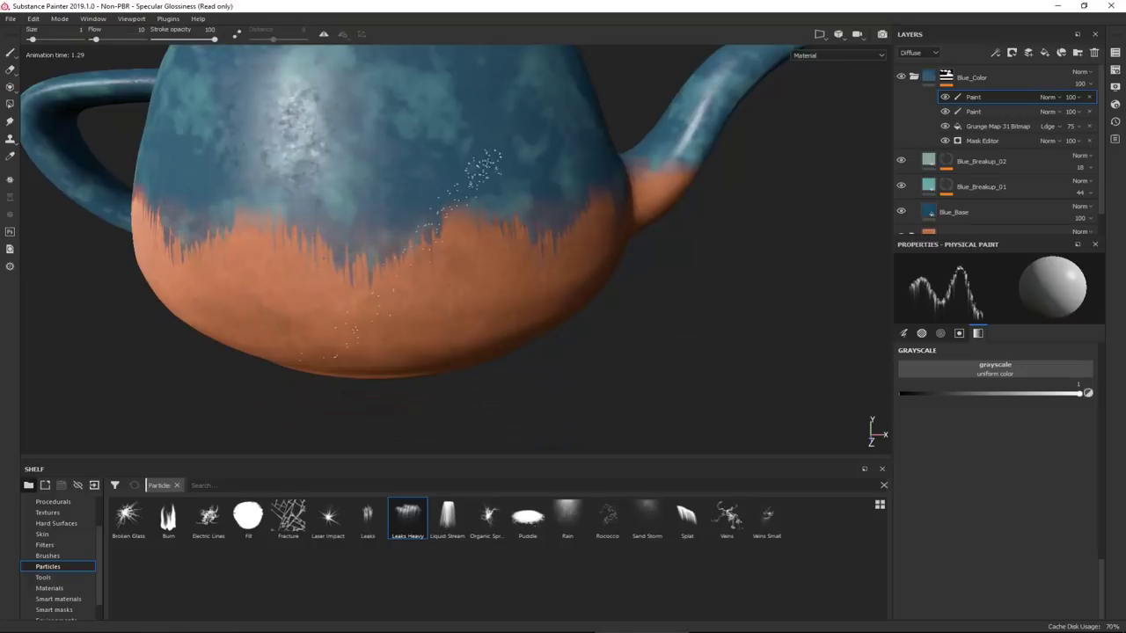
middle_click_drag(473, 204, 433, 212, "alt")
- Try the Liquid Stream particle brush from the blue glaze down over the bare clay
left_click(448, 518)
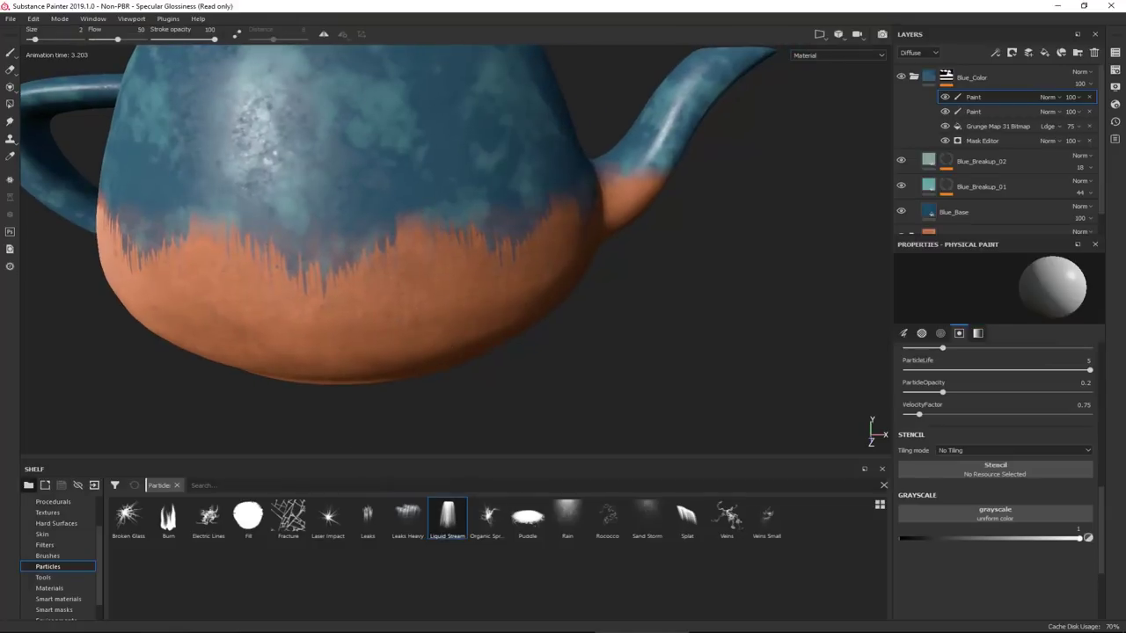
mouse_move(492, 167)
left_mouse_down()
mouse_move(83, 167)
mouse_move(398, 166)
left_mouse_up()
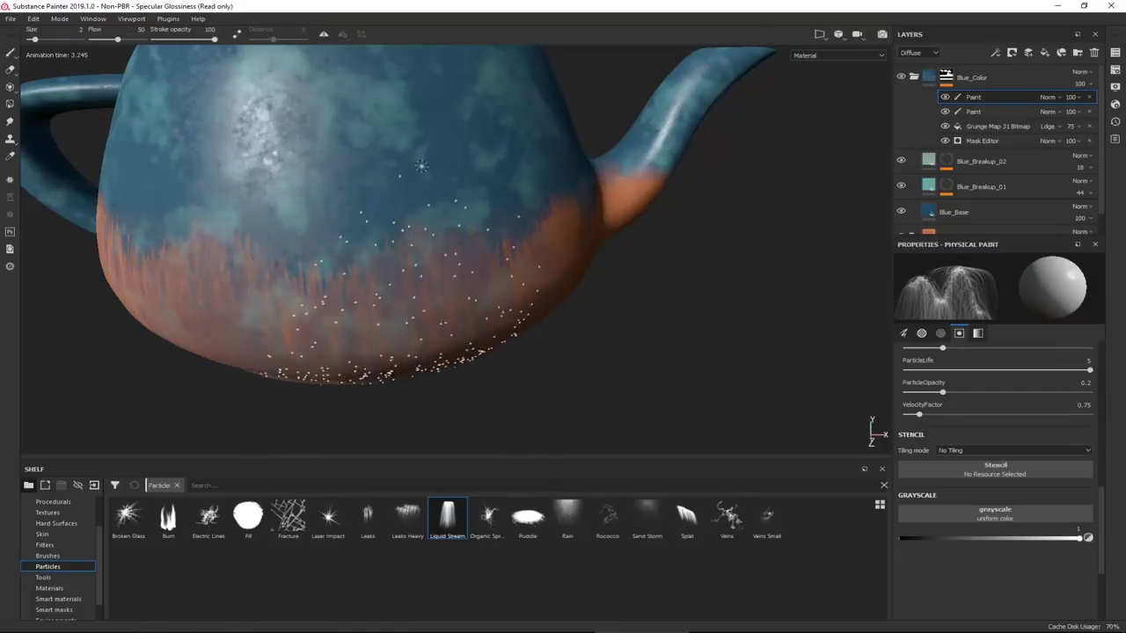
key("ctrl+z")
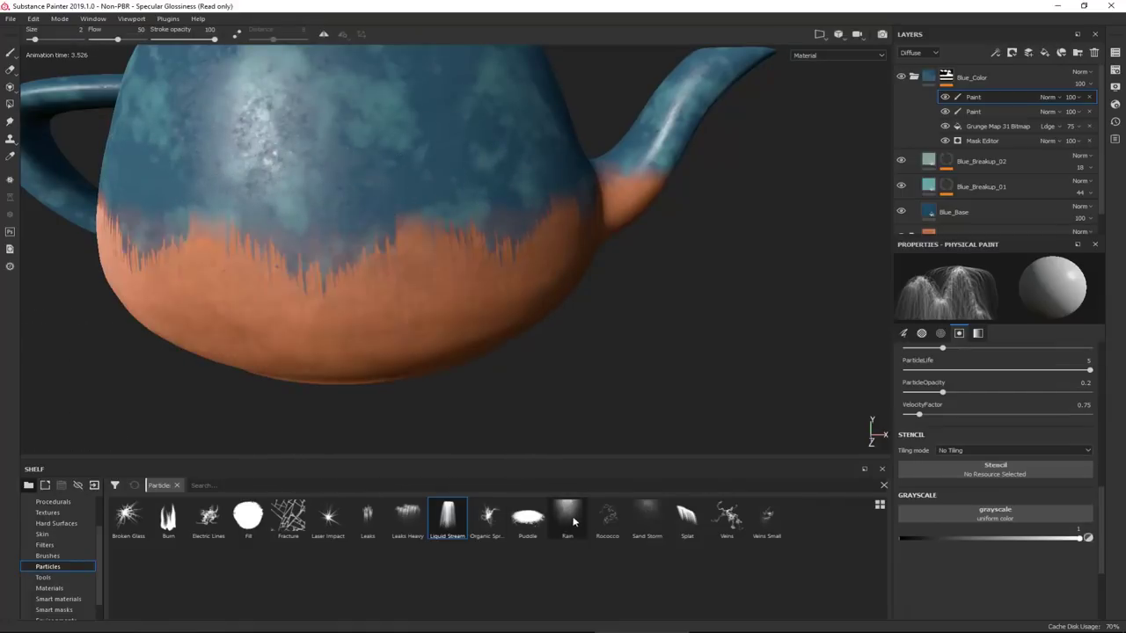
- Try the Organic Spread particle brush on the bare clay below the glaze edge
left_click(492, 525)
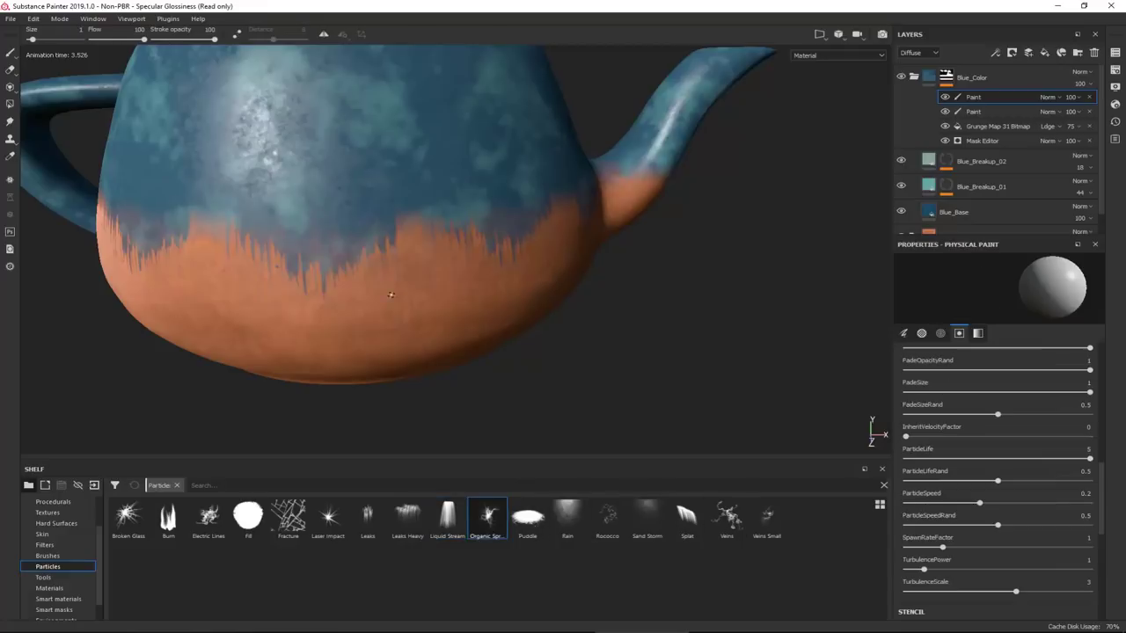
left_click_drag(381, 322, 382, 325)
left_click_drag(454, 355, 451, 321, "alt")
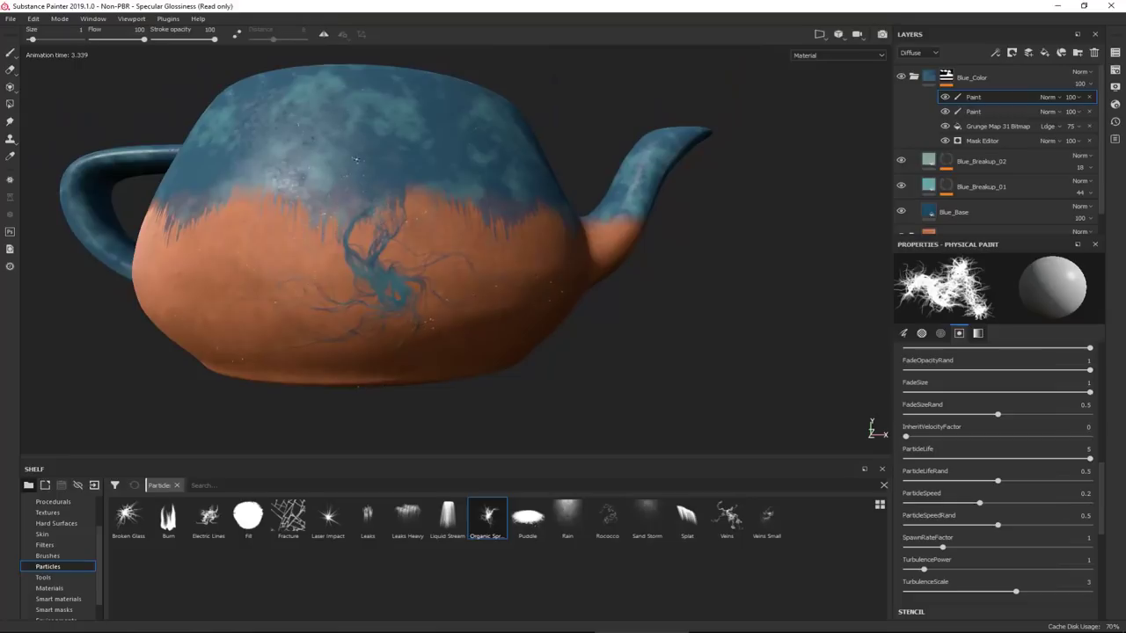
mouse_move(436, 304)
left_mouse_down("alt")
mouse_move(360, 339)
mouse_move(504, 343)
left_mouse_up("alt")
key("ctrl+z")
- Try the Burn particle brush across the bare clay below the glaze edge, and undo the stroke
left_click_drag(401, 331, 560, 337, "alt")
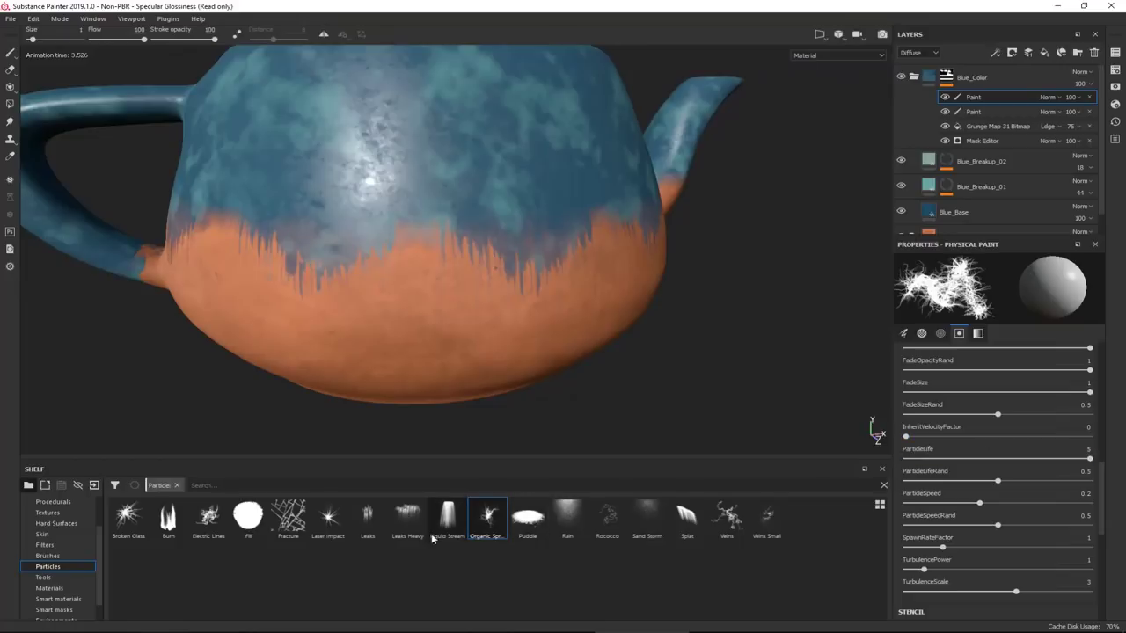
left_click(181, 535)
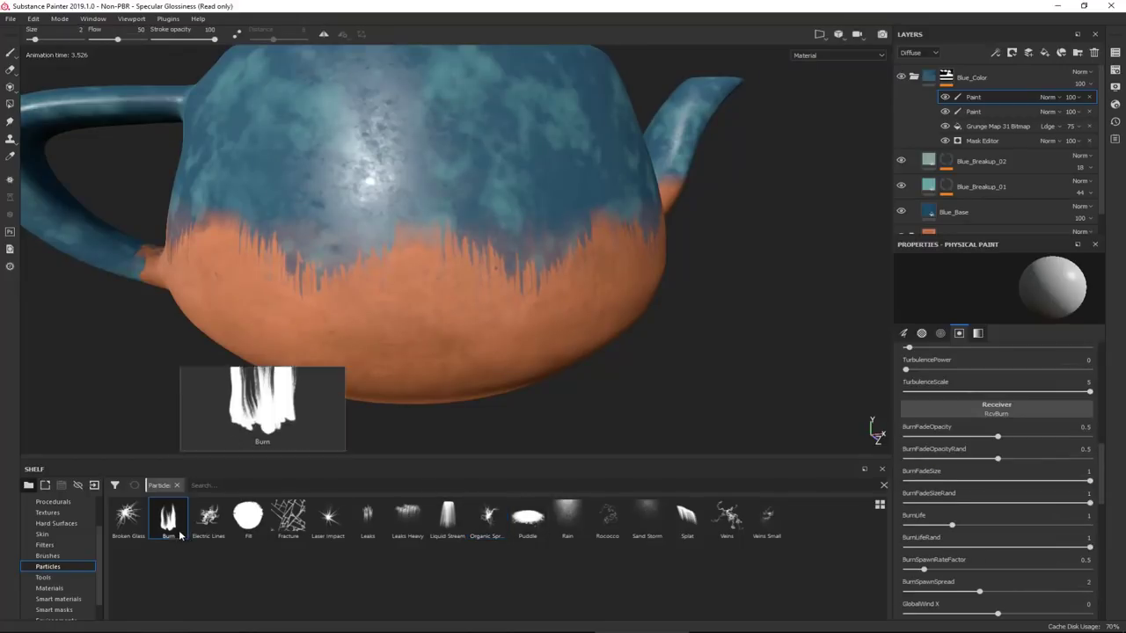
mouse_move(317, 350)
left_mouse_down()
mouse_move(544, 351)
mouse_move(607, 324)
mouse_move(388, 363)
mouse_move(264, 338)
left_mouse_up()
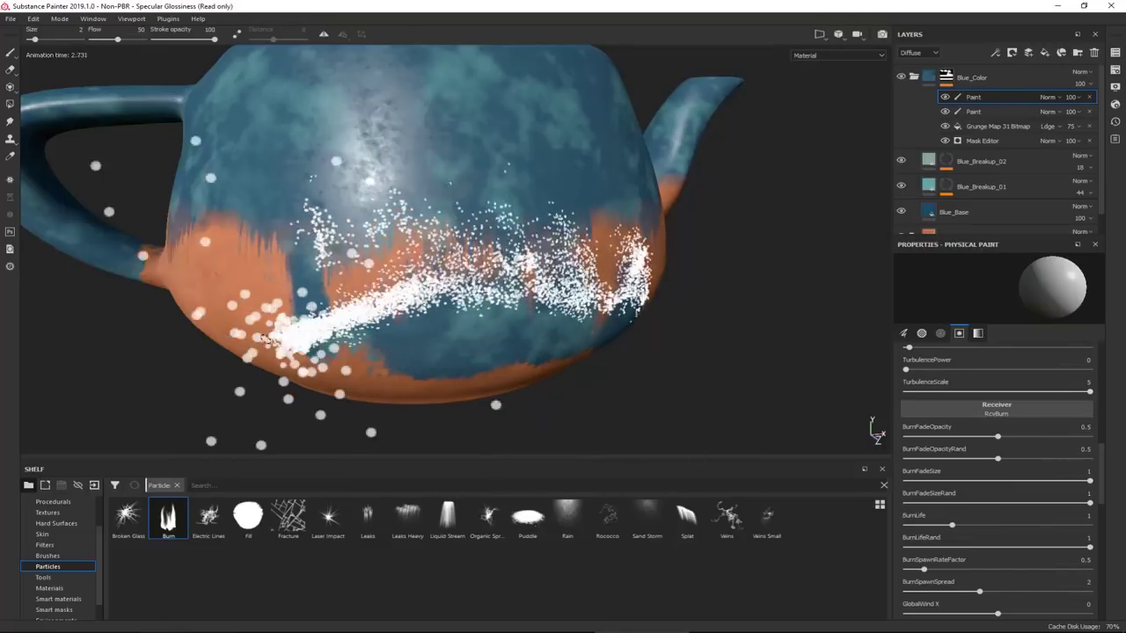
mouse_move(510, 269)
left_mouse_down("alt")
mouse_move(458, 302)
mouse_move(510, 331)
mouse_move(533, 322)
mouse_move(498, 343)
left_mouse_up("alt")
key("ctrl+z")
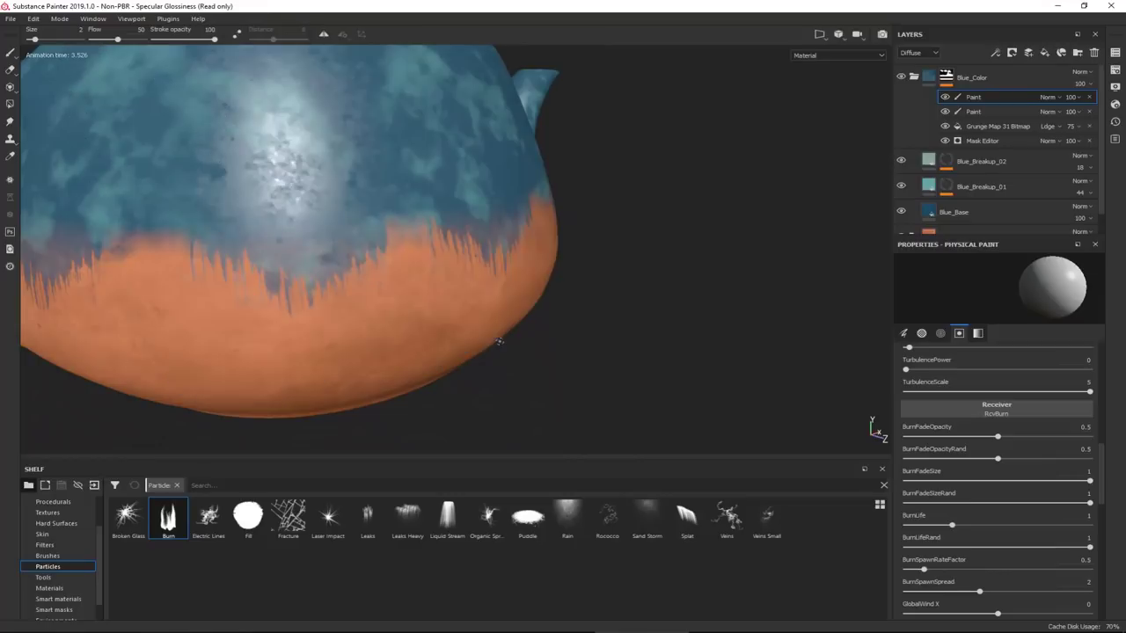
- Set the Burn brush grayscale to 0, try erasing blue glaze on the teapot's side, and undo the stroke
scroll(1020, 440, "down", 10)
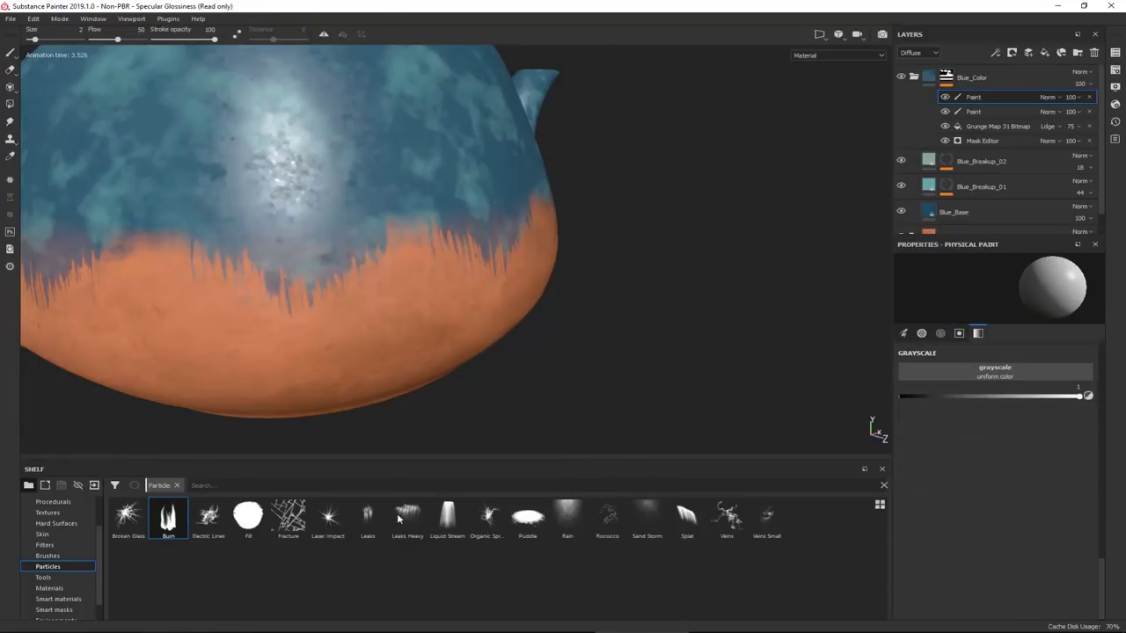
left_click_drag(1043, 400, 1008, 401)
mouse_move(399, 351)
left_mouse_down()
mouse_move(327, 349)
mouse_move(278, 329)
left_mouse_up()
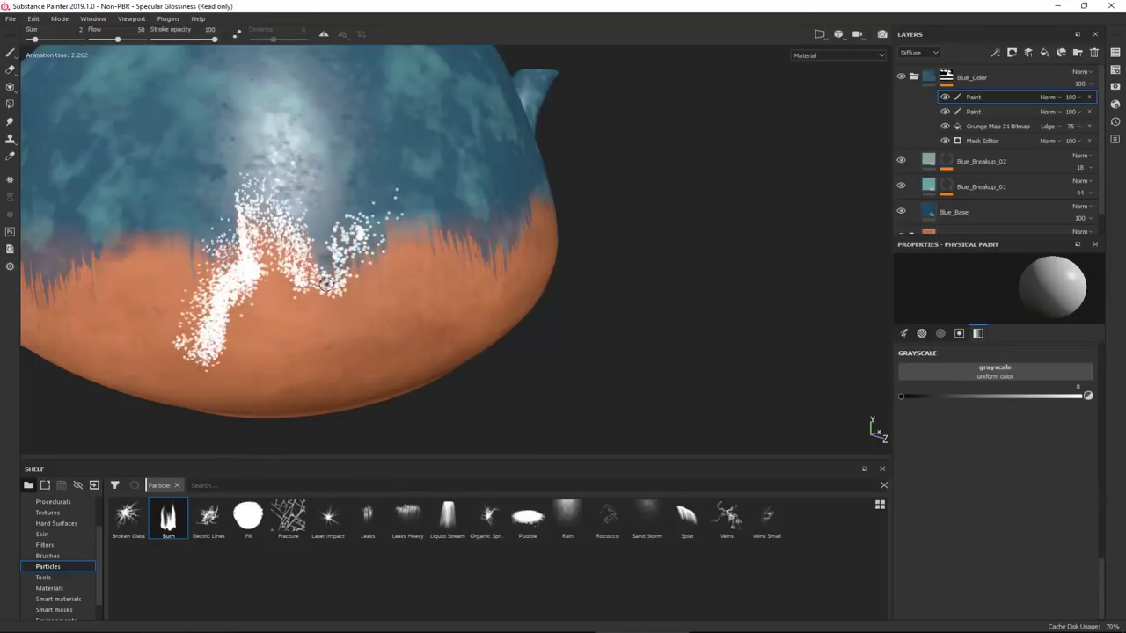
middle_click_drag(415, 320, 376, 346, "alt")
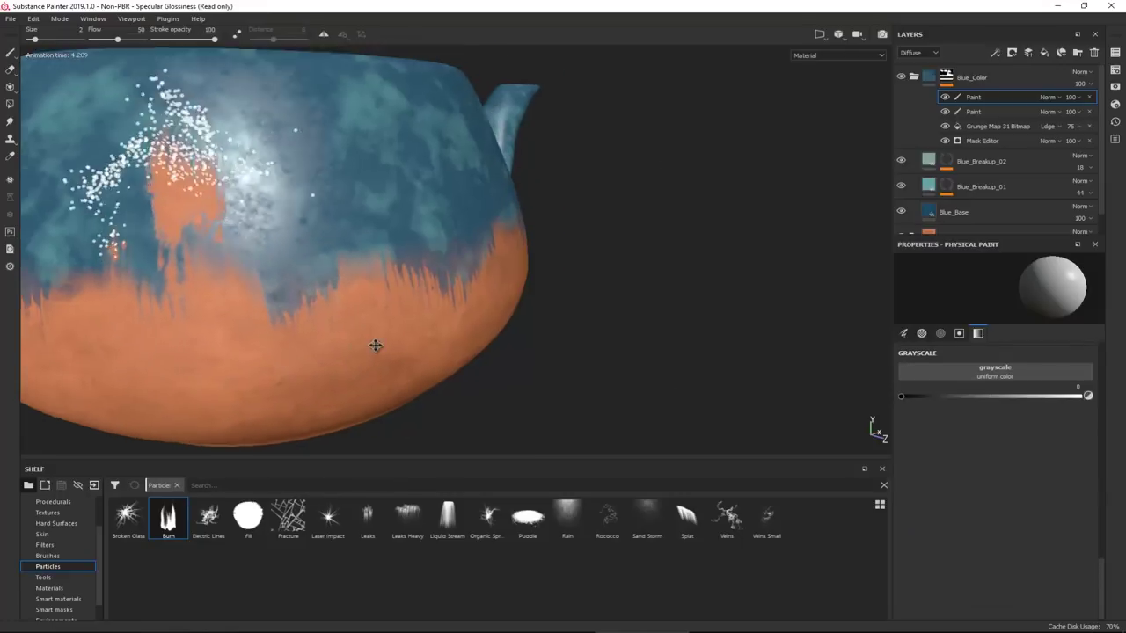
right_click_drag(377, 346, 357, 335, "alt")
left_click_drag(358, 334, 281, 344, "alt")
key("ctrl+z")
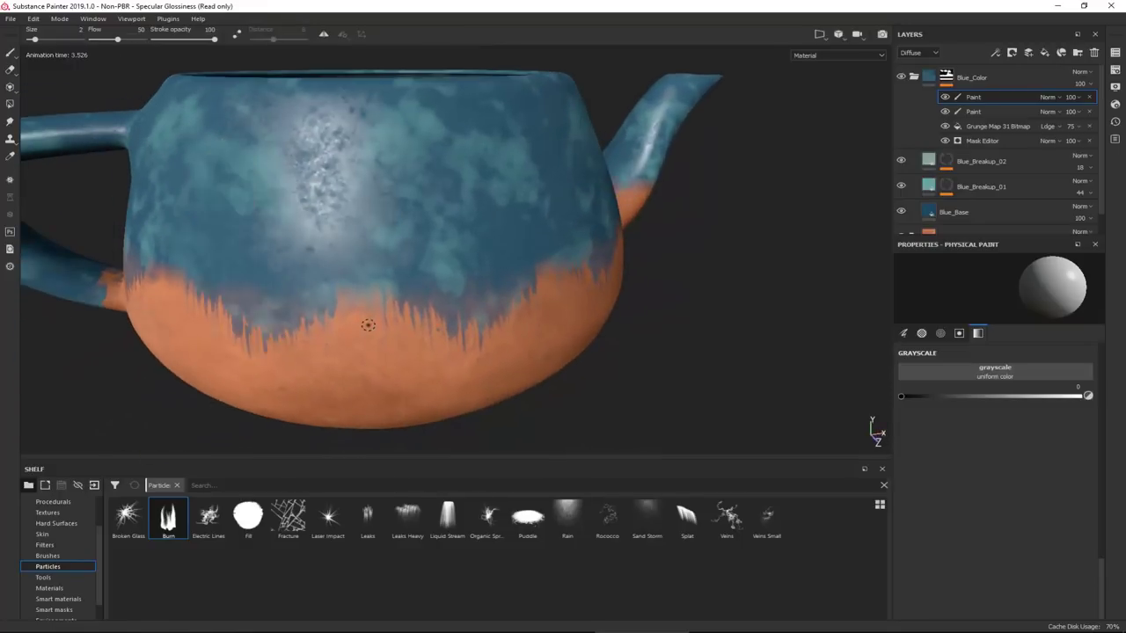
- Choose the Leaks particle brush with grayscale 1 and run blue drips along the glaze edge on the side and toward the spout
left_click_drag(390, 344, 334, 364, "alt")
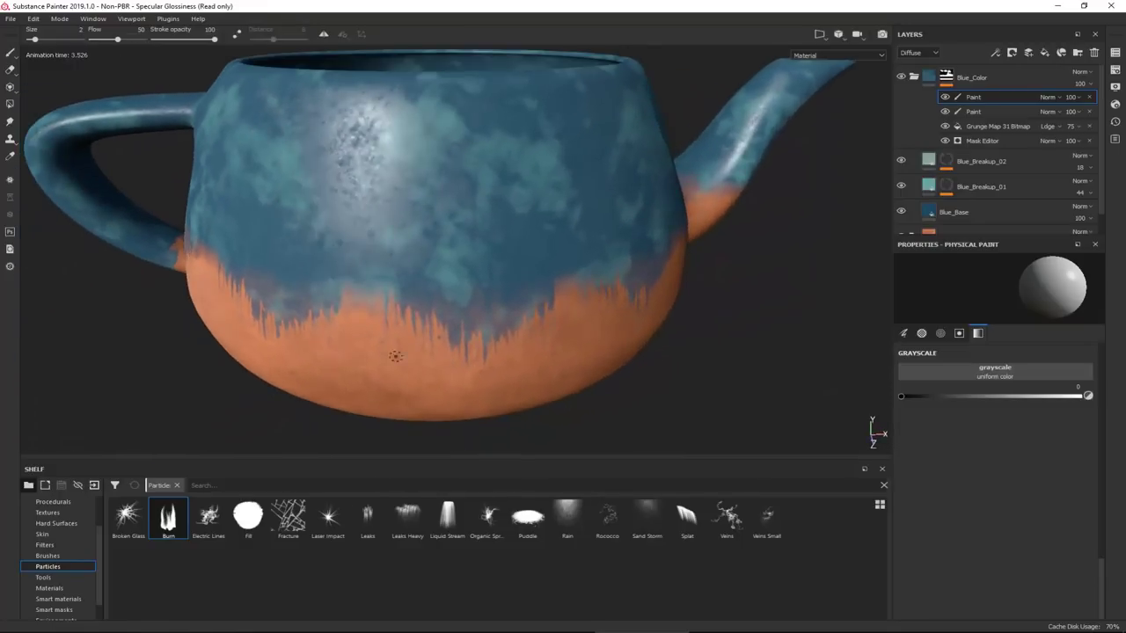
right_click_drag(396, 357, 410, 226, "alt")
left_click_drag(410, 225, 403, 252, "alt")
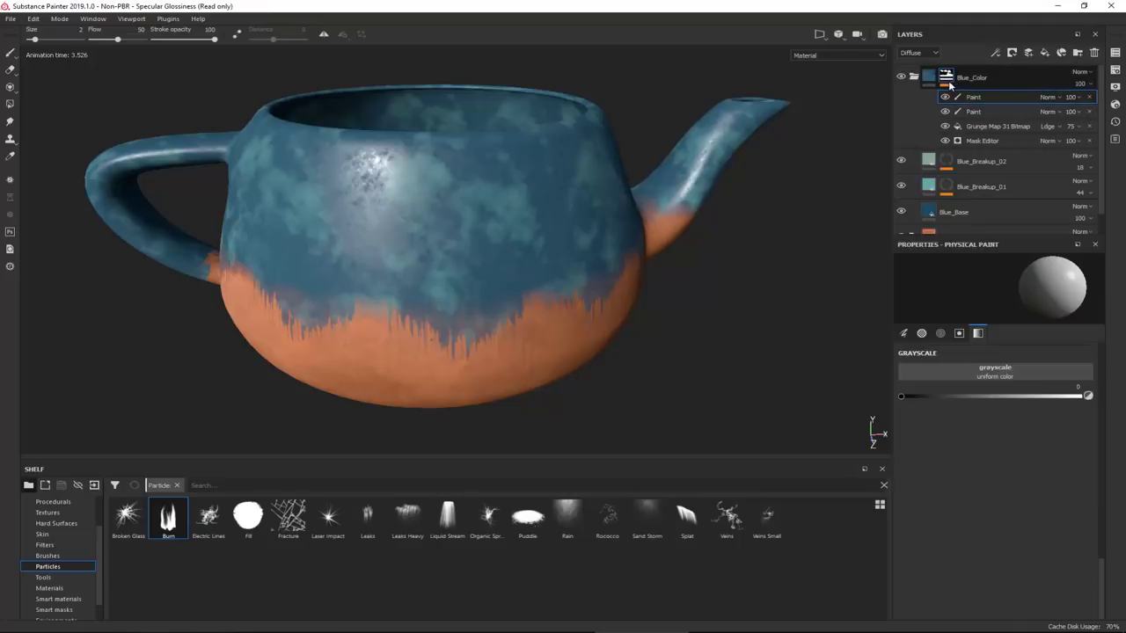
mouse_move(934, 82)
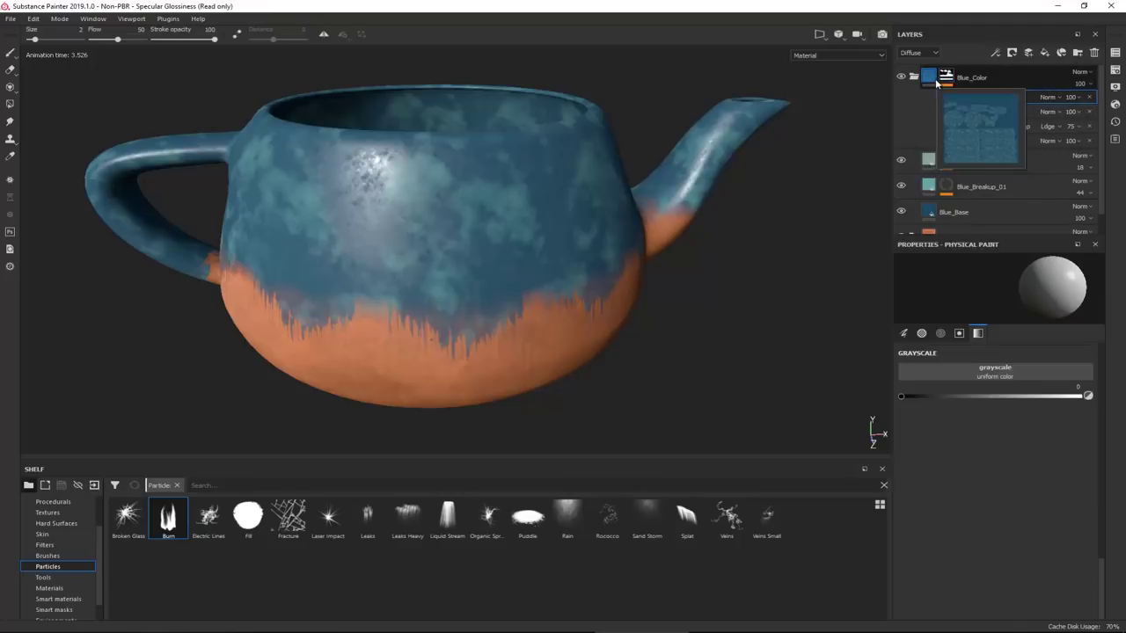
left_click(211, 523)
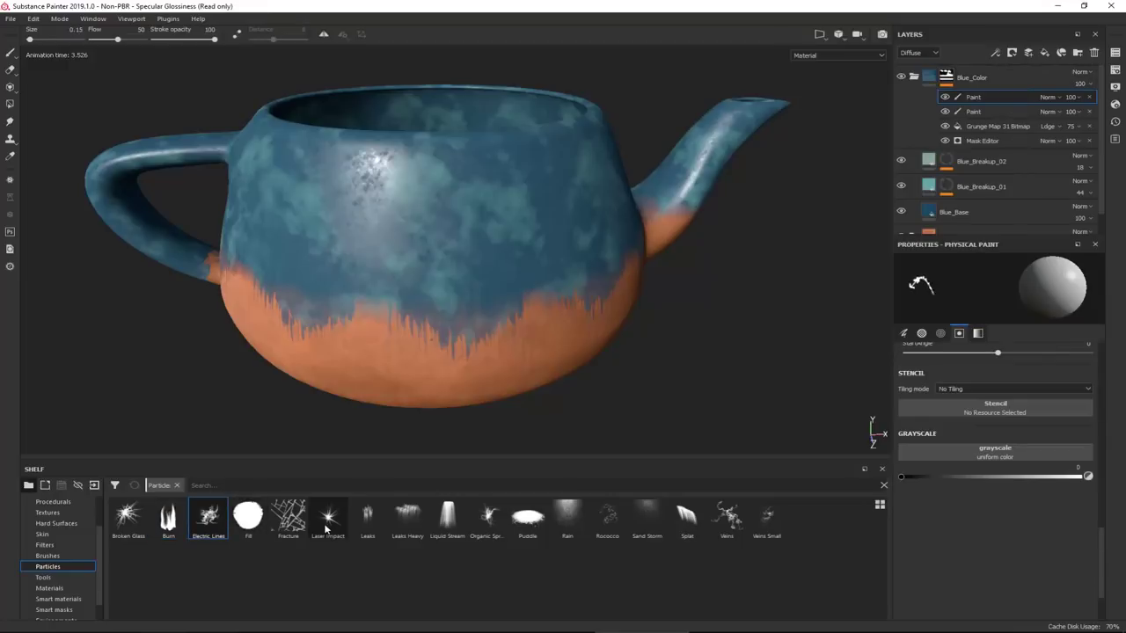
left_click(364, 521)
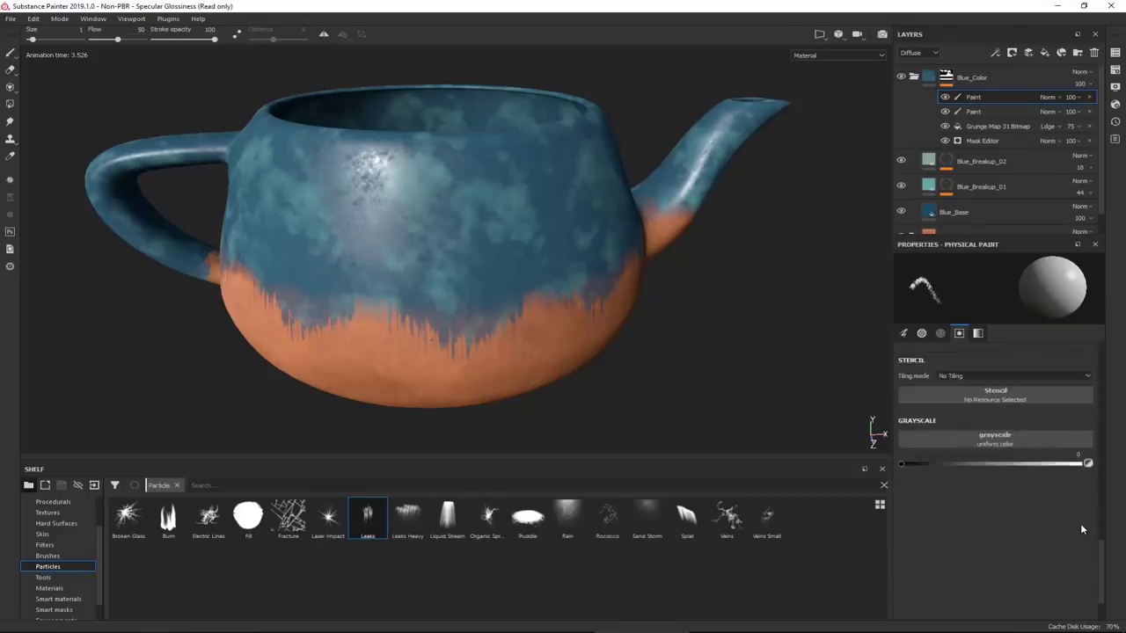
scroll(1058, 530, "up", 2)
left_click_drag(906, 526, 1093, 527)
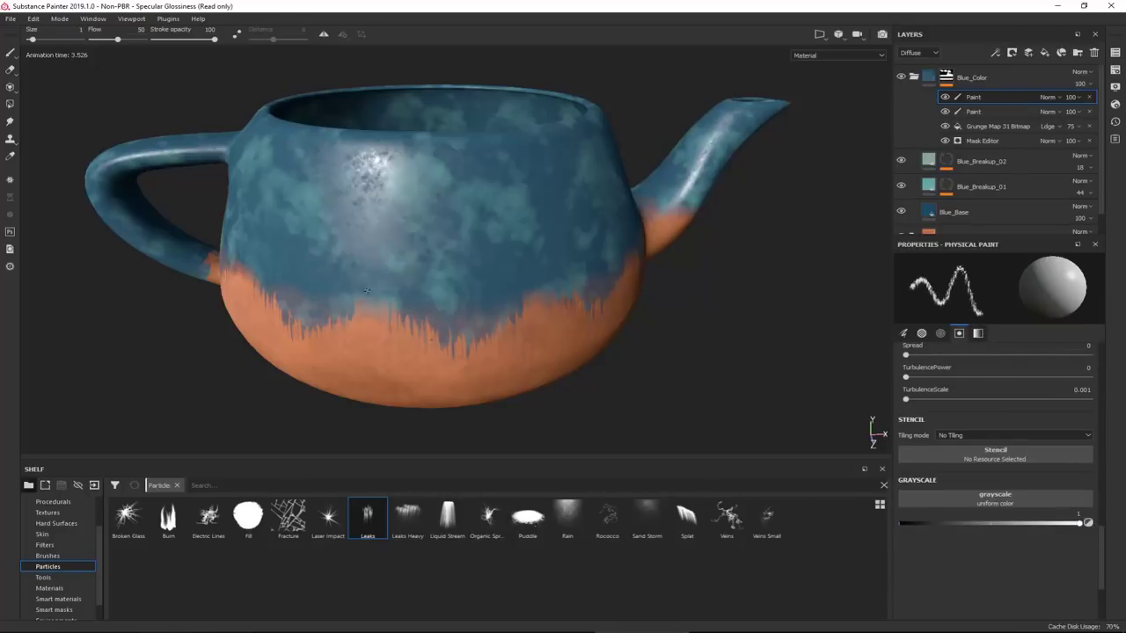
left_click(338, 268)
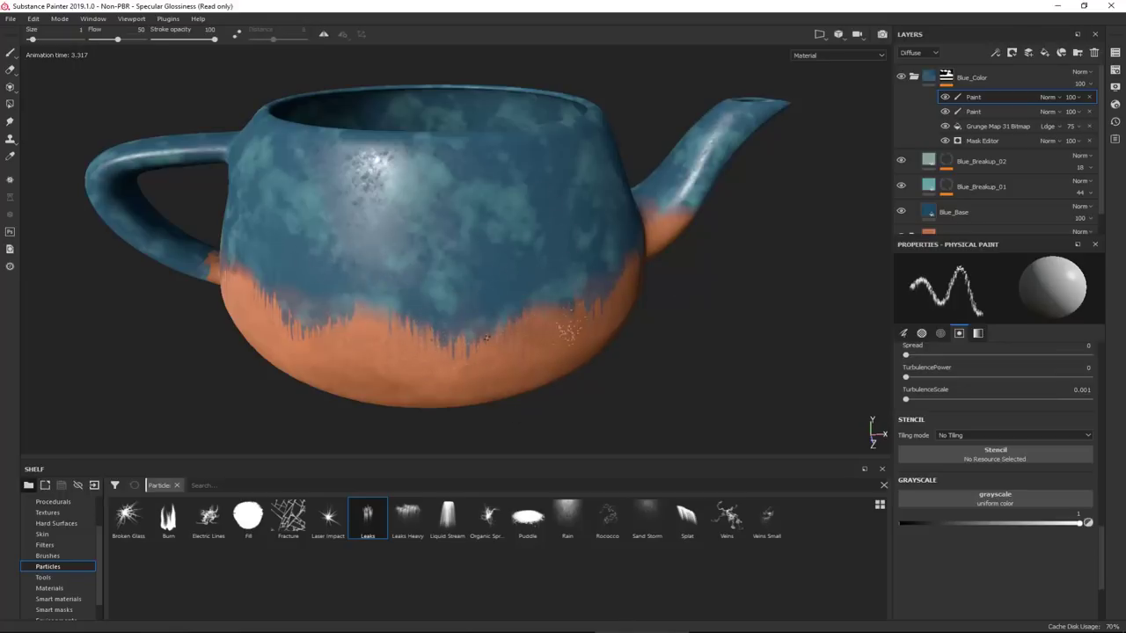
left_click_drag(599, 307, 430, 287, "alt")
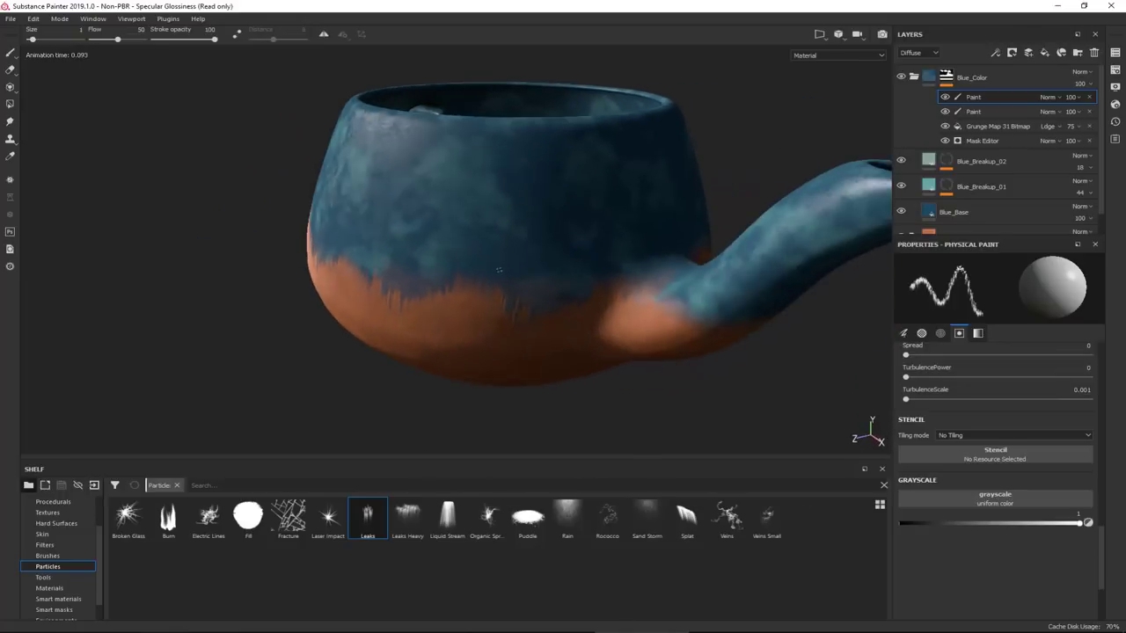
mouse_move(498, 270)
left_mouse_down()
mouse_move(521, 271)
mouse_move(465, 267)
left_mouse_up()
- Examine the glaze edge around the spout and on the teapot's opposite side under different lighting angles
right_click_drag(465, 286, 505, 295, "shift")
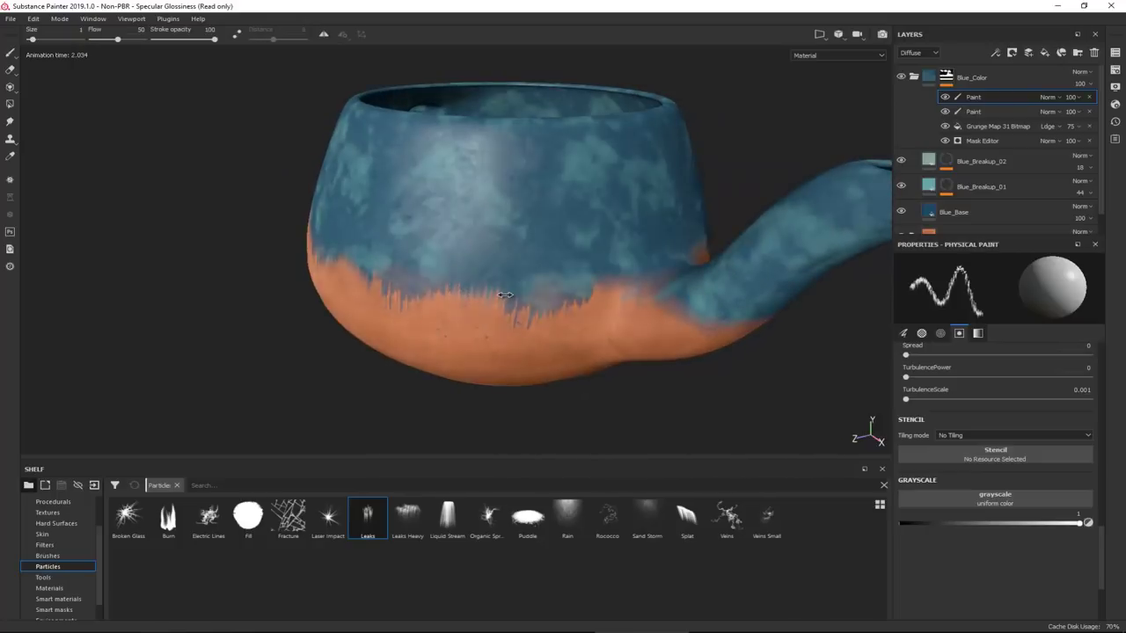
left_click_drag(505, 300, 189, 303, "alt")
right_click_drag(686, 359, 646, 288, "alt")
middle_click_drag(647, 288, 356, 128, "alt")
right_click_drag(455, 233, 496, 248, "shift")
mouse_move(496, 248)
left_mouse_down("alt")
mouse_move(459, 250)
mouse_move(502, 231)
mouse_move(739, 237)
mouse_move(668, 240)
mouse_move(378, 186)
left_mouse_up("alt")
middle_click_drag(528, 301, 372, 319, "alt")
right_click_drag(538, 104, 574, 153, "alt")
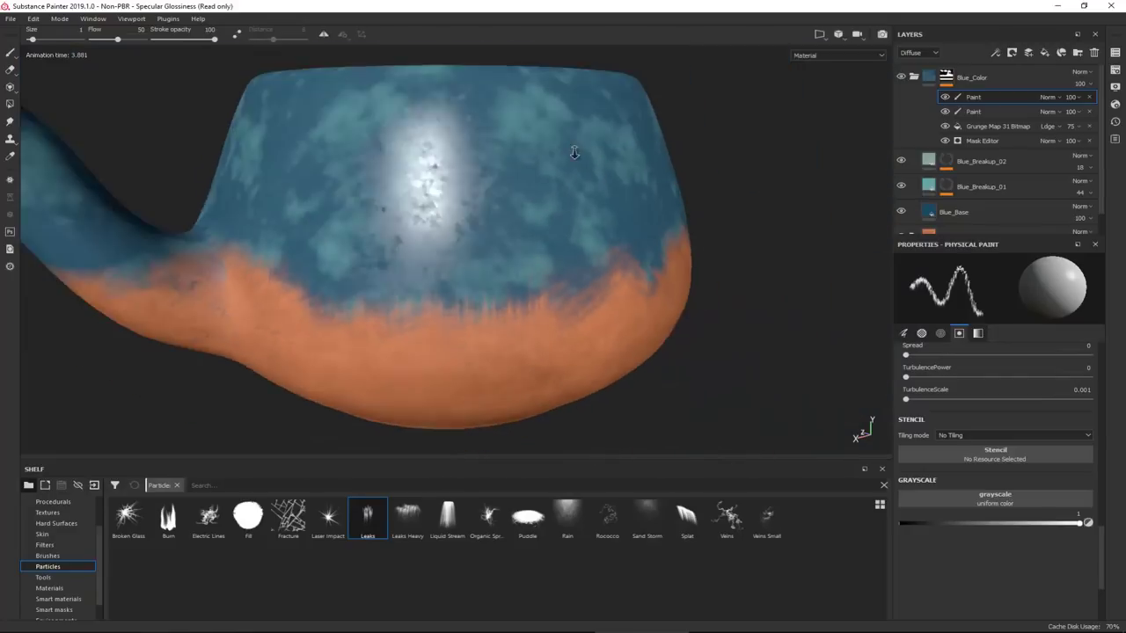
left_click_drag(574, 153, 580, 295, "alt")
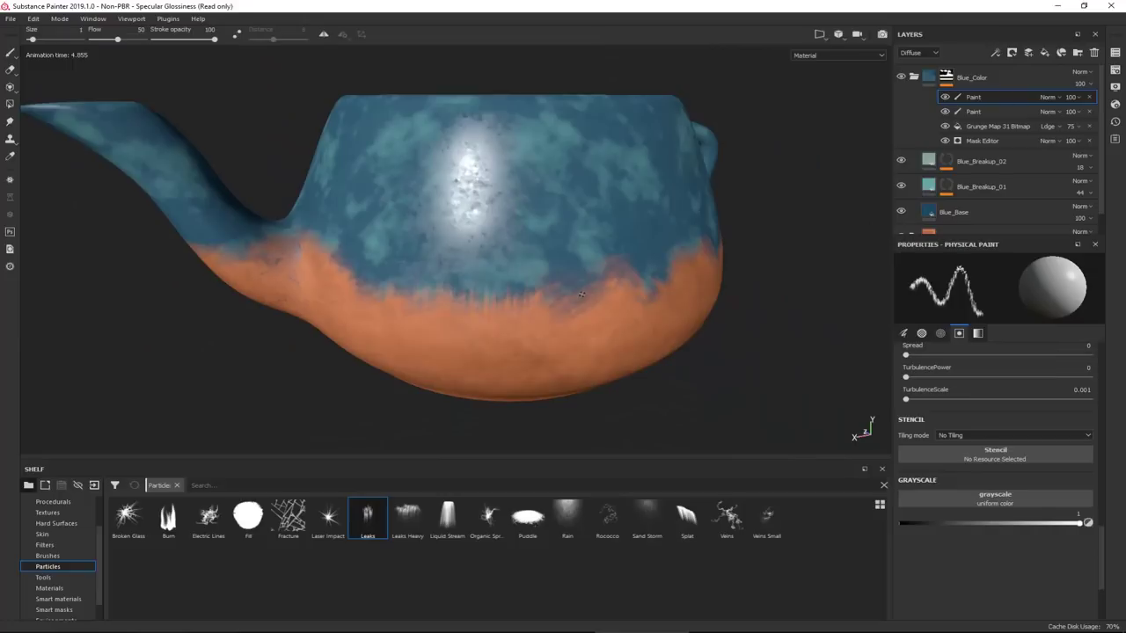
left_click_drag(620, 253, 345, 322, "alt")
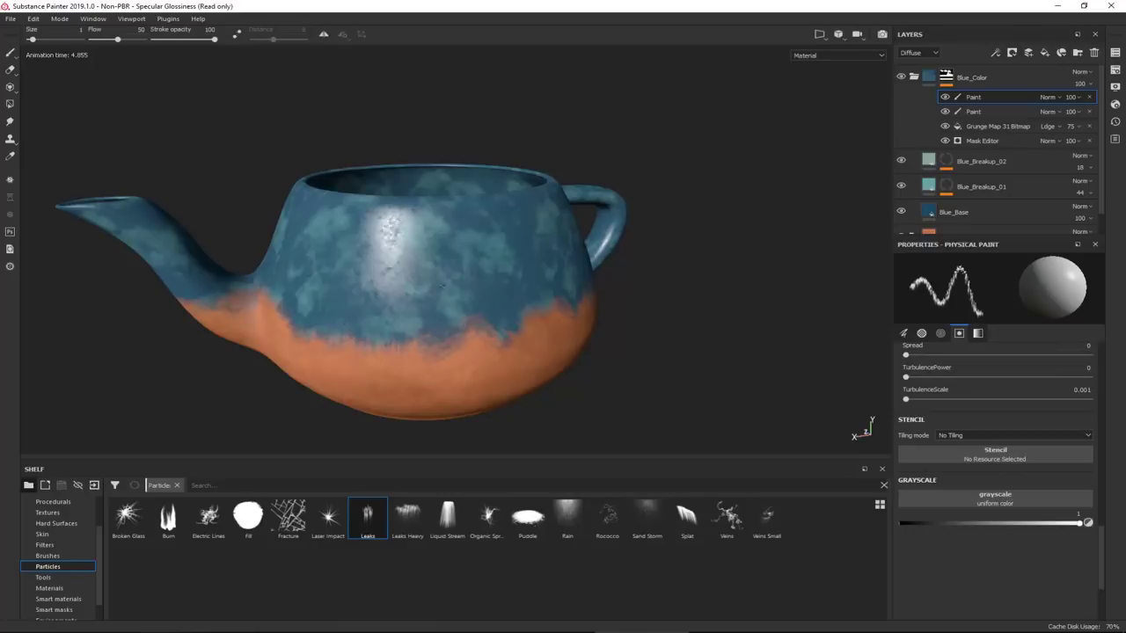
- Open the texture export settings and check the available file formats, keeping png
left_click(13, 20)
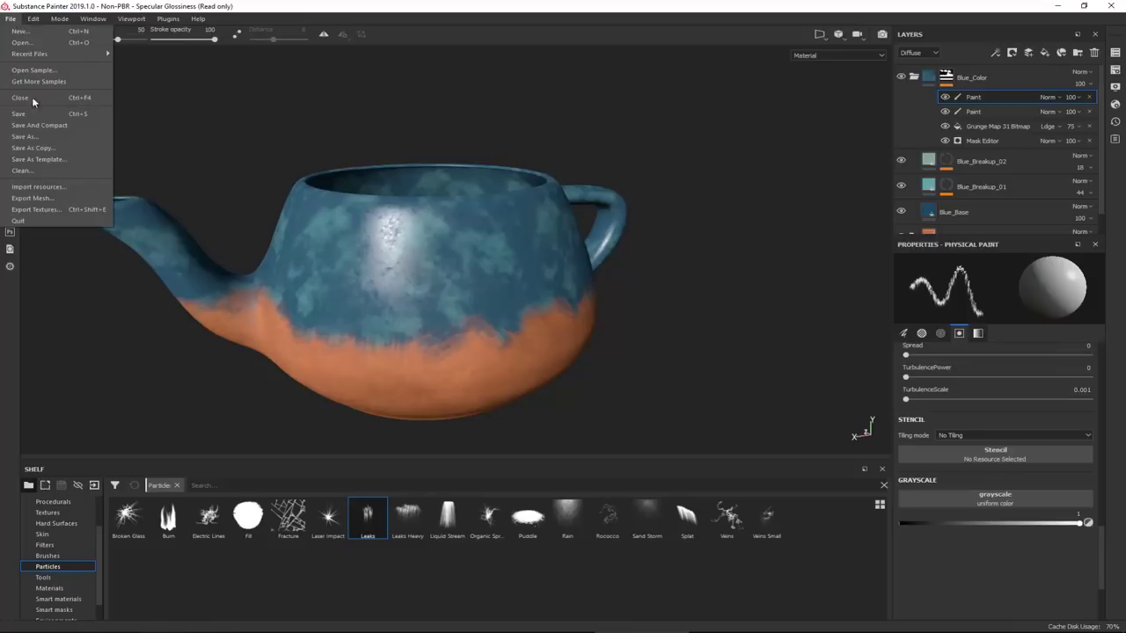
left_click(67, 211)
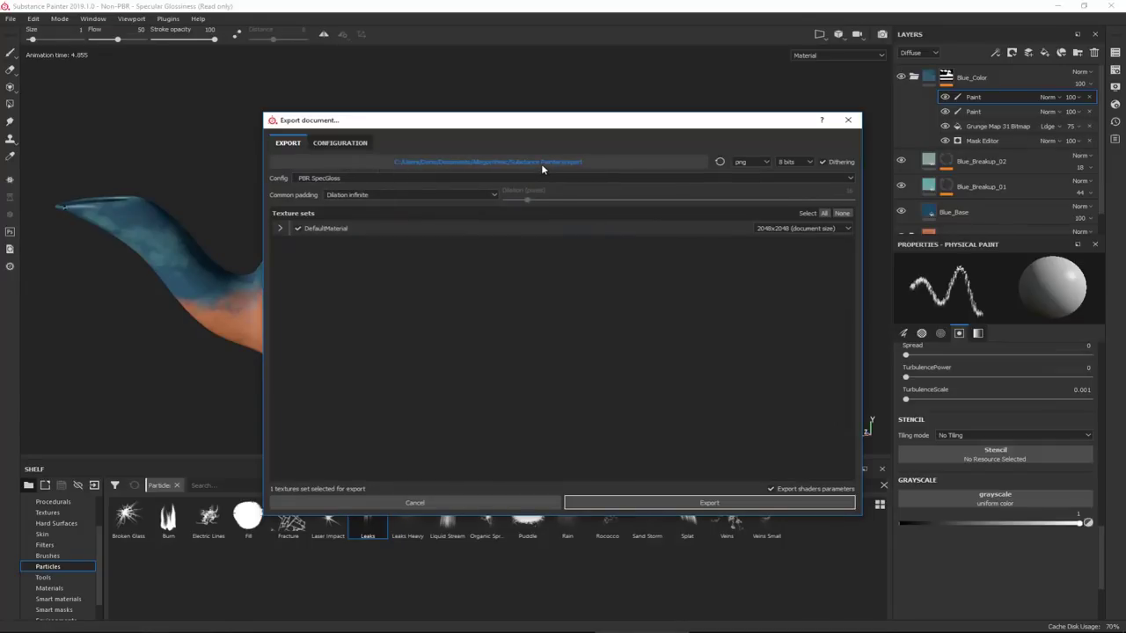
left_click(759, 162)
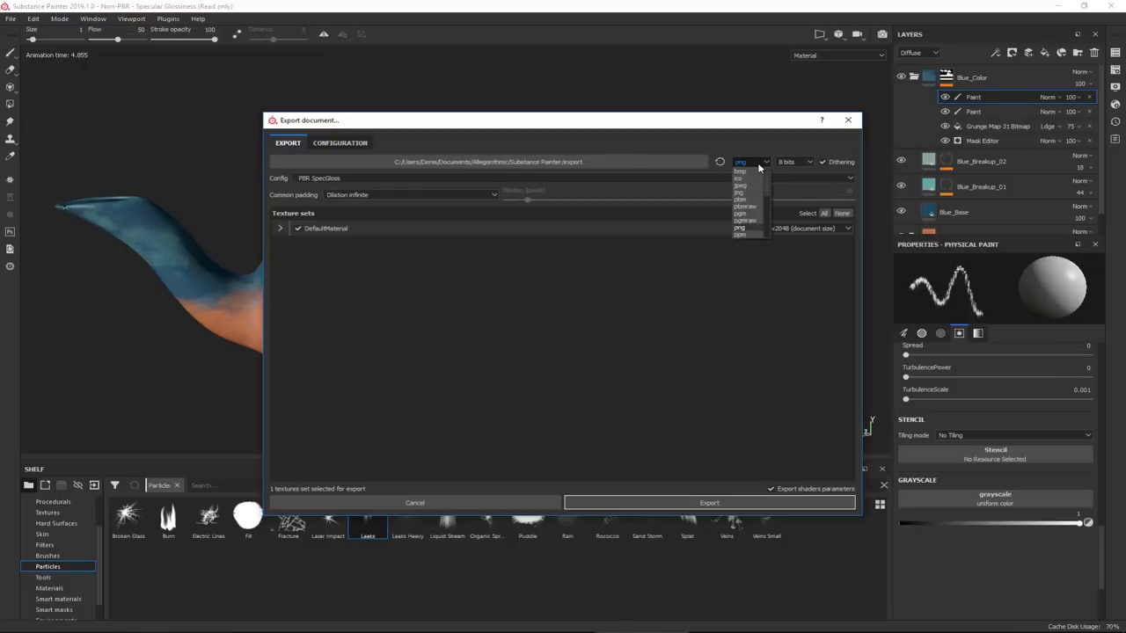
left_click(759, 164)
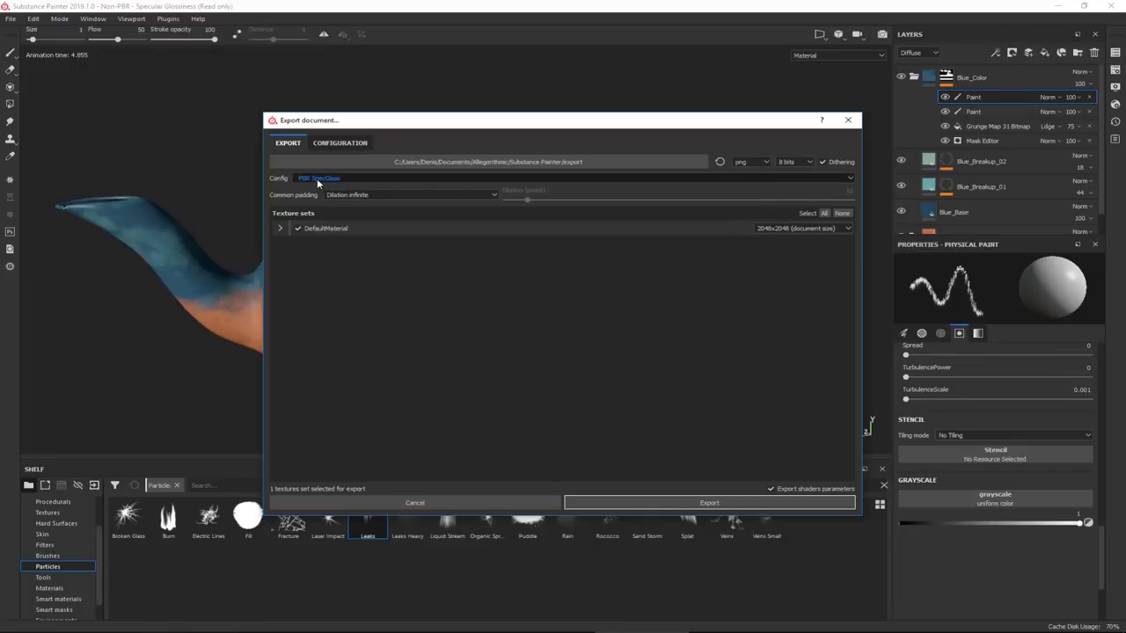
- Compare the output maps defined by the PBR SpecGloss, Vray and Corona export presets
left_click(345, 142)
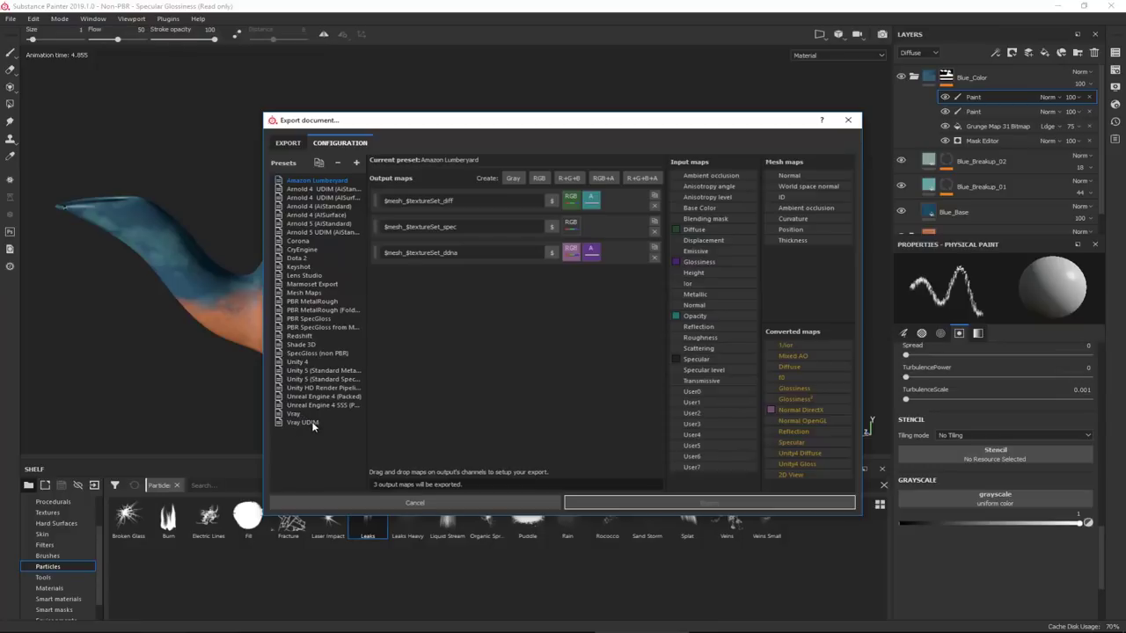
left_click(322, 320)
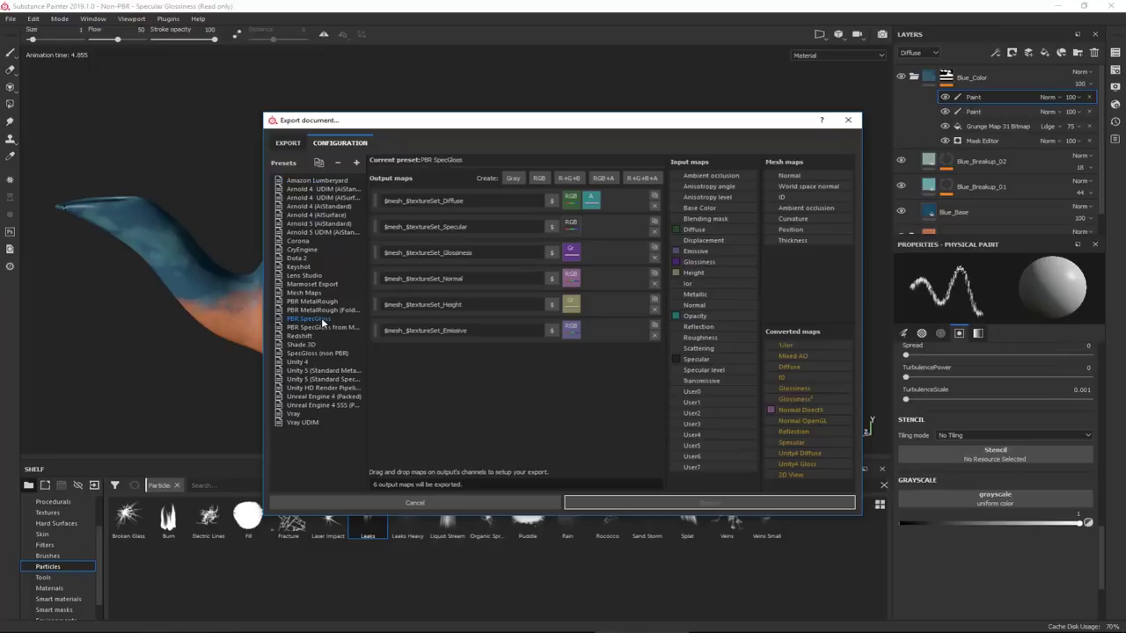
left_click(295, 414)
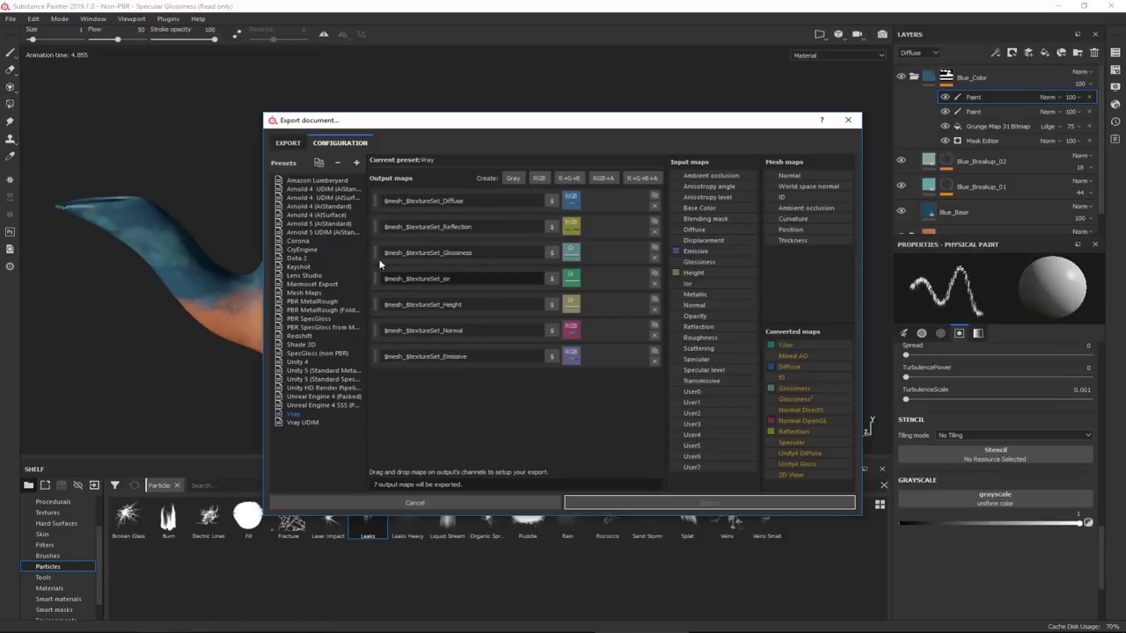
left_click(297, 241)
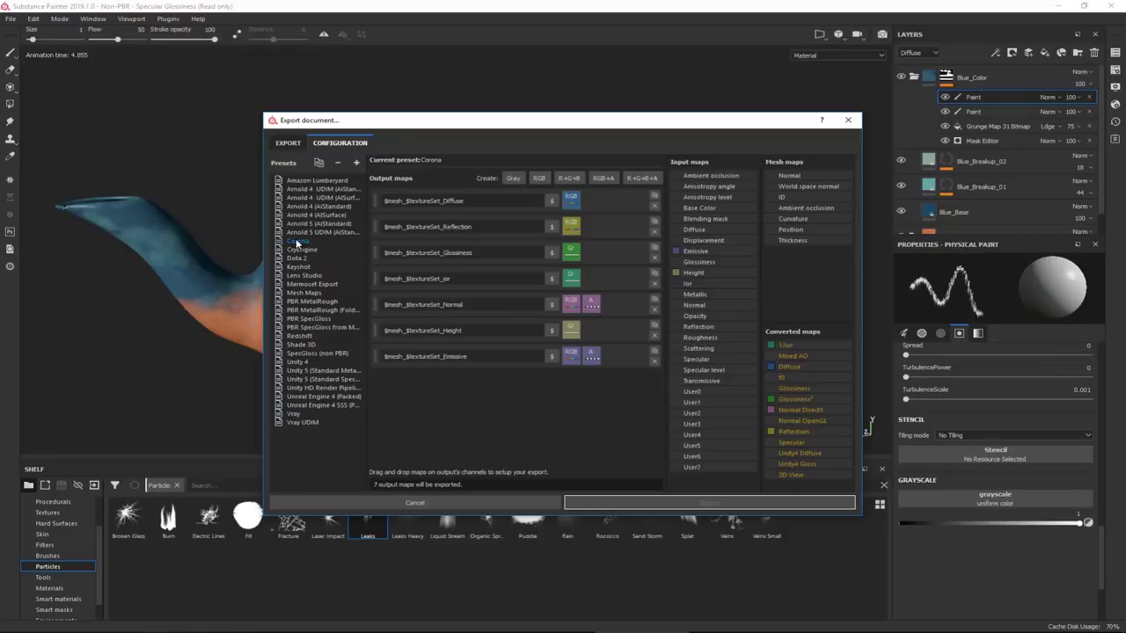
- Set the export config to Vray, expand DefaultMaterial's list of output maps and export the textures
left_click(290, 143)
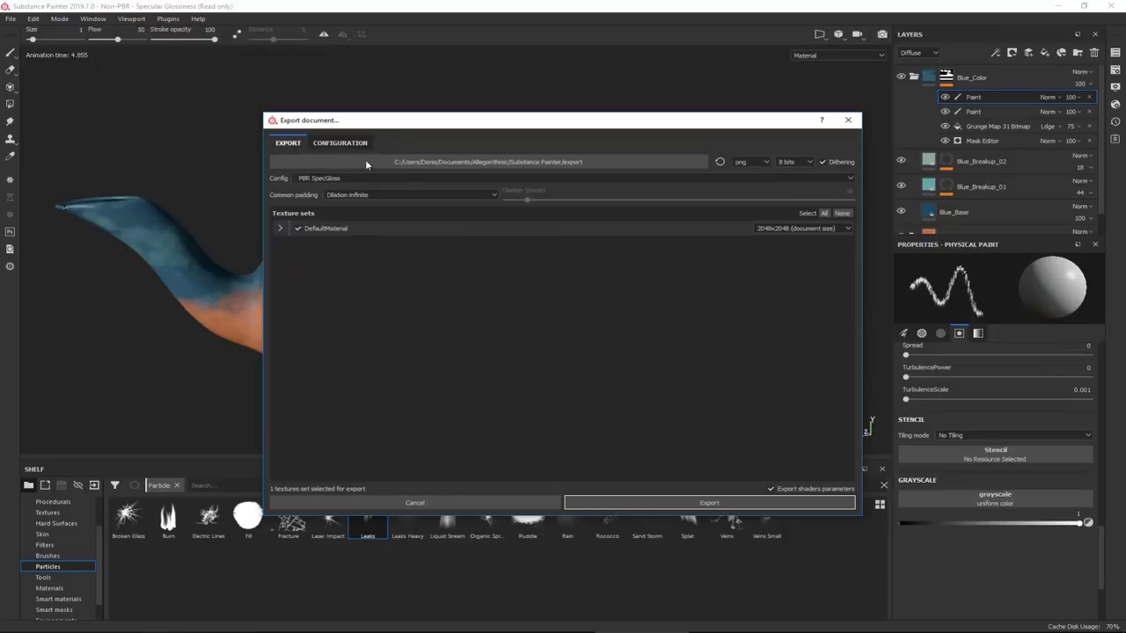
left_click(403, 175)
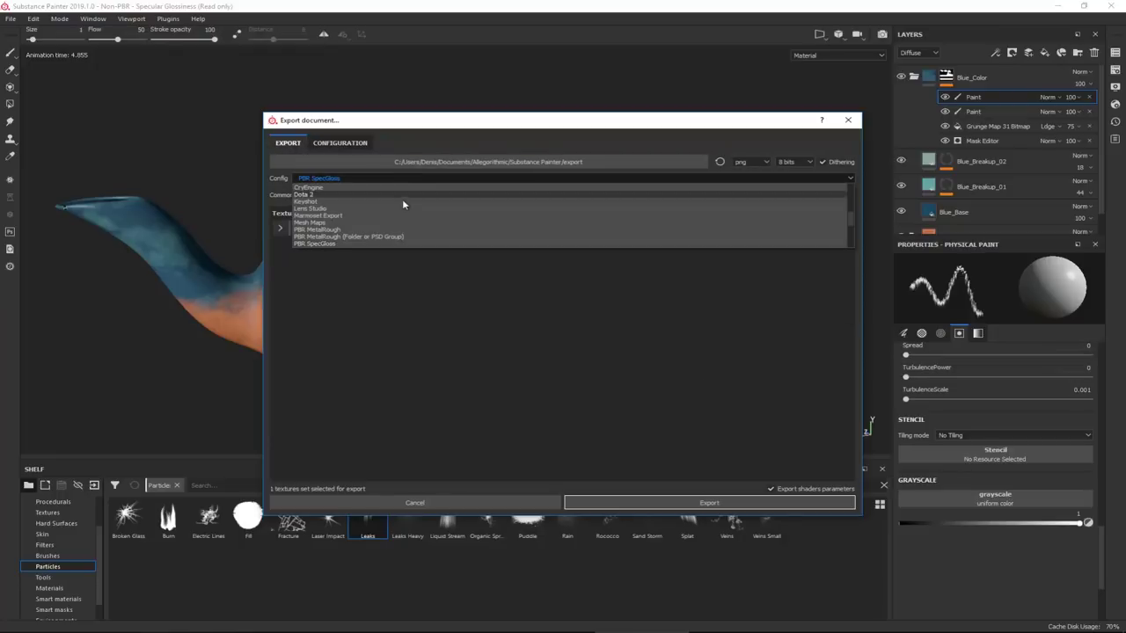
scroll(397, 232, "down", 3)
scroll(397, 232, "down", 2)
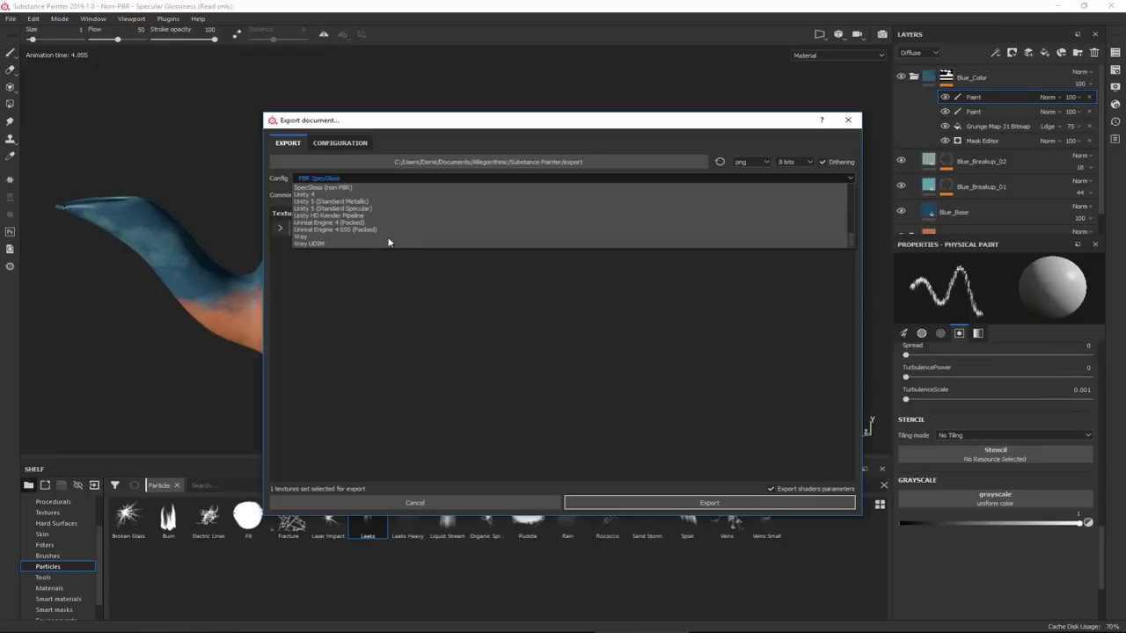
left_click(333, 238)
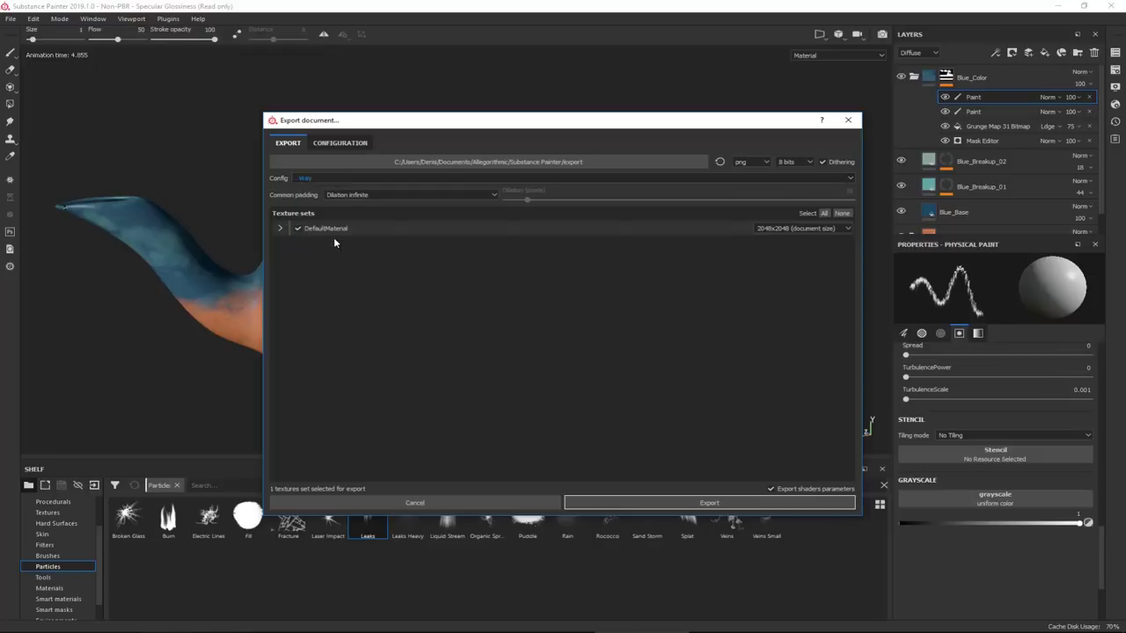
left_click(280, 229)
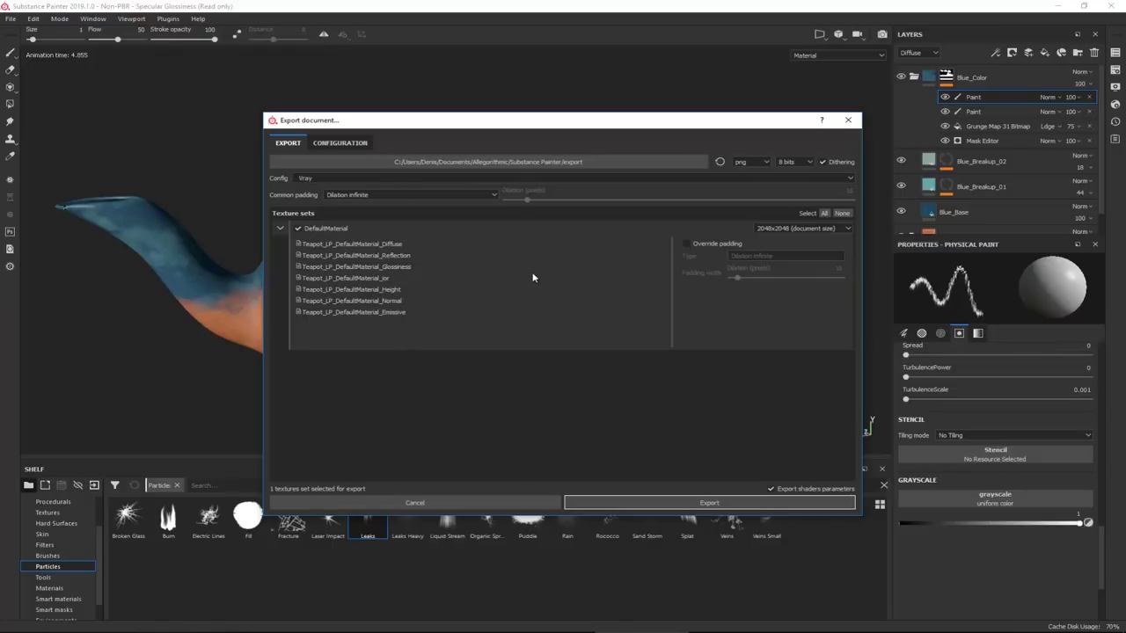
left_click(717, 504)
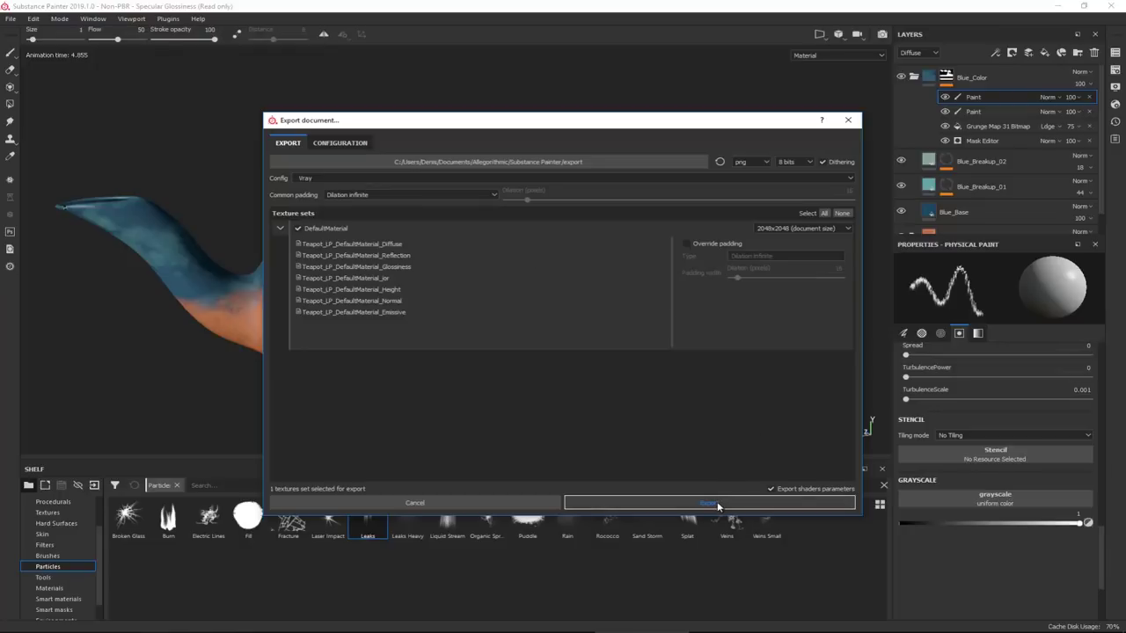